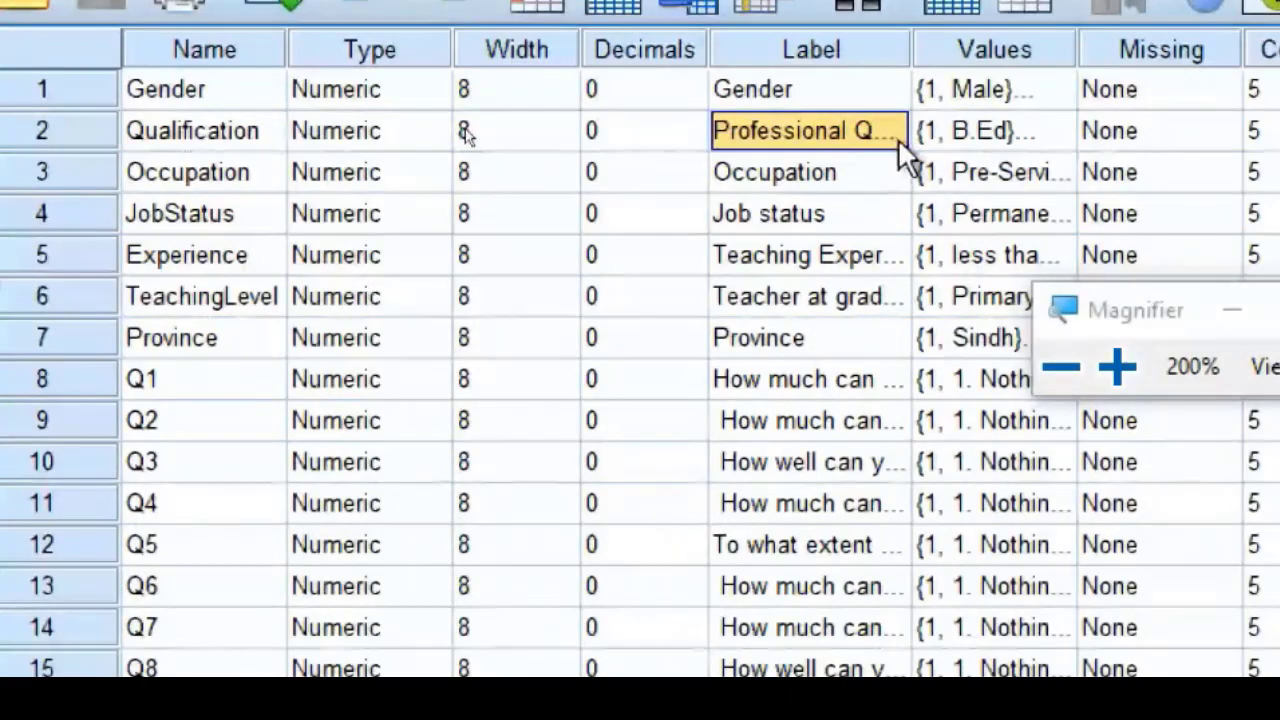
# Check the value labels defined for the Qualification variable.
pyautogui.click(1040, 130)
pyautogui.click(1043, 130)
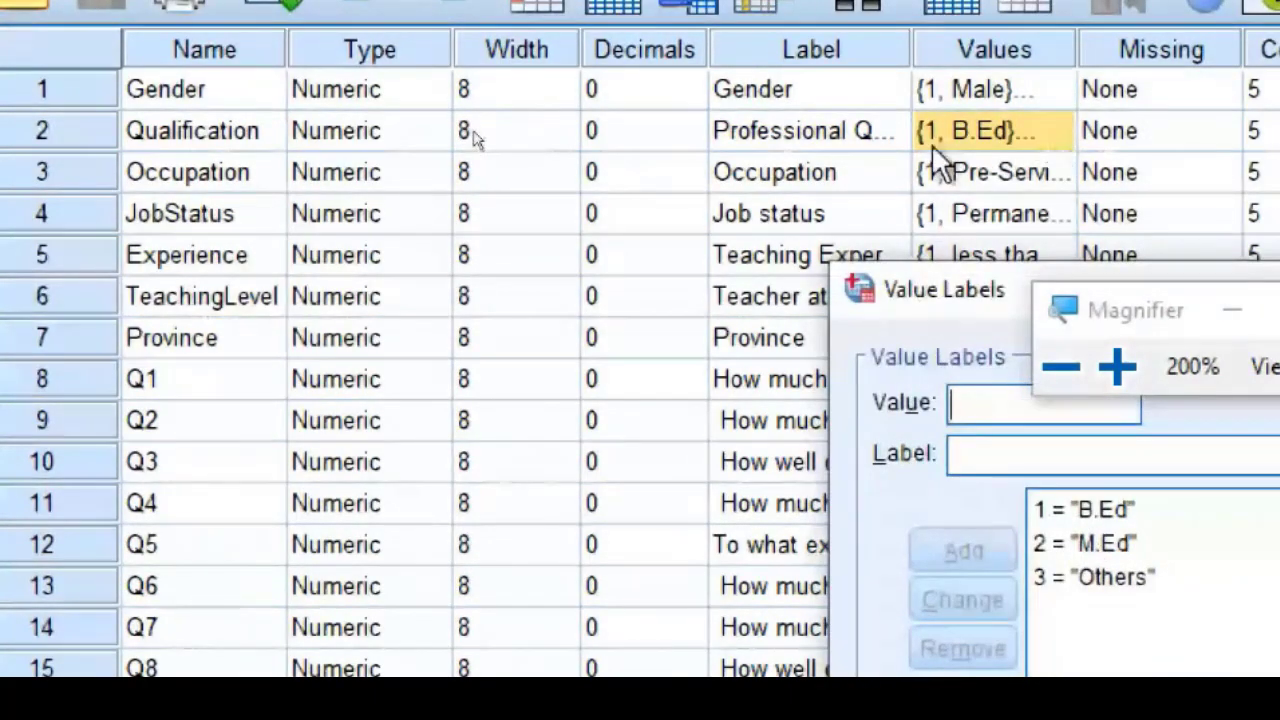
pyautogui.press('Escape')
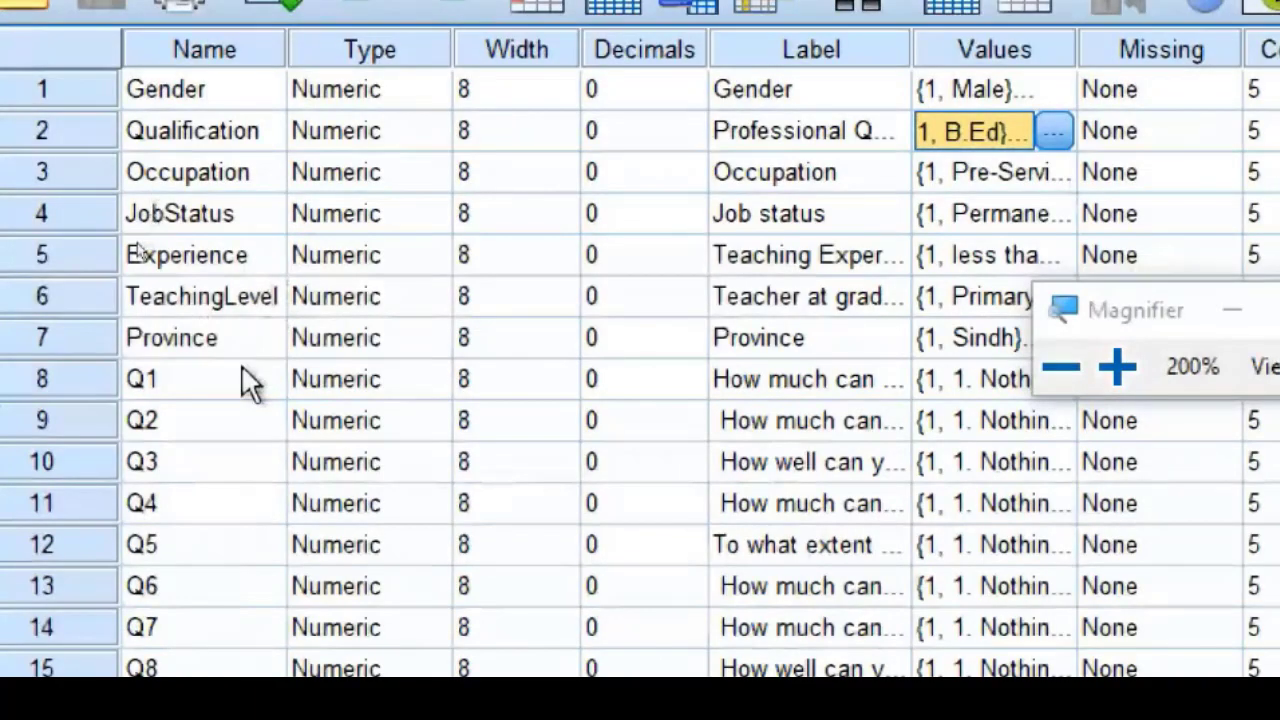
# Widen the Label column to read the question texts of Q1 to Q12, and narrow it again.
pyautogui.scroll(-3, 245, 375)
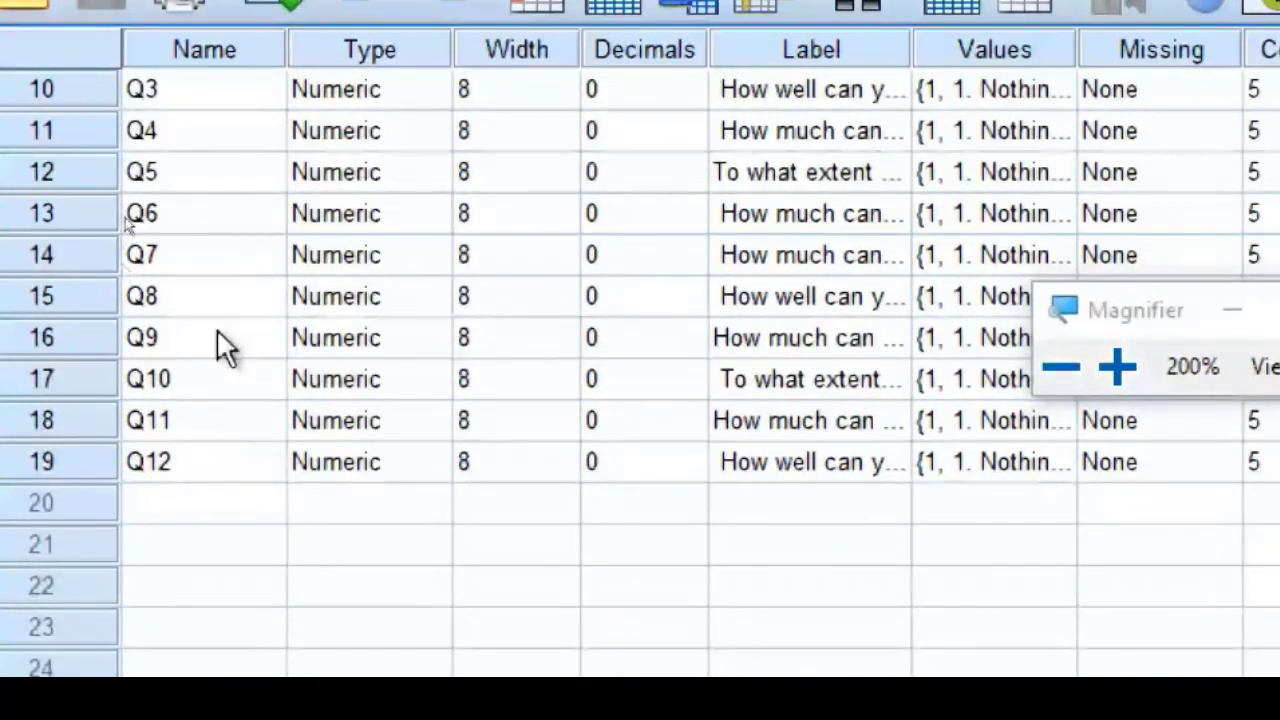
pyautogui.scroll(1, 217, 329)
pyautogui.moveTo(213, 105); pyautogui.dragTo(228, 190)
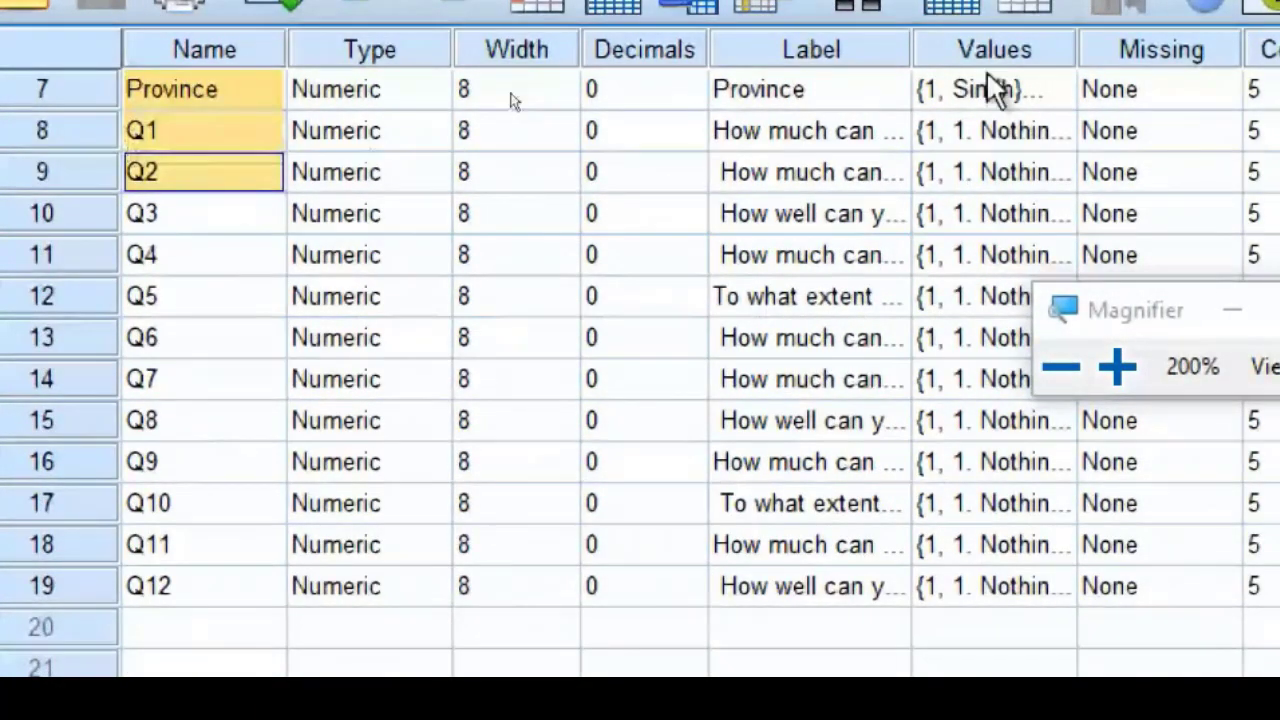
pyautogui.moveTo(913, 45); pyautogui.dragTo(1167, 67)
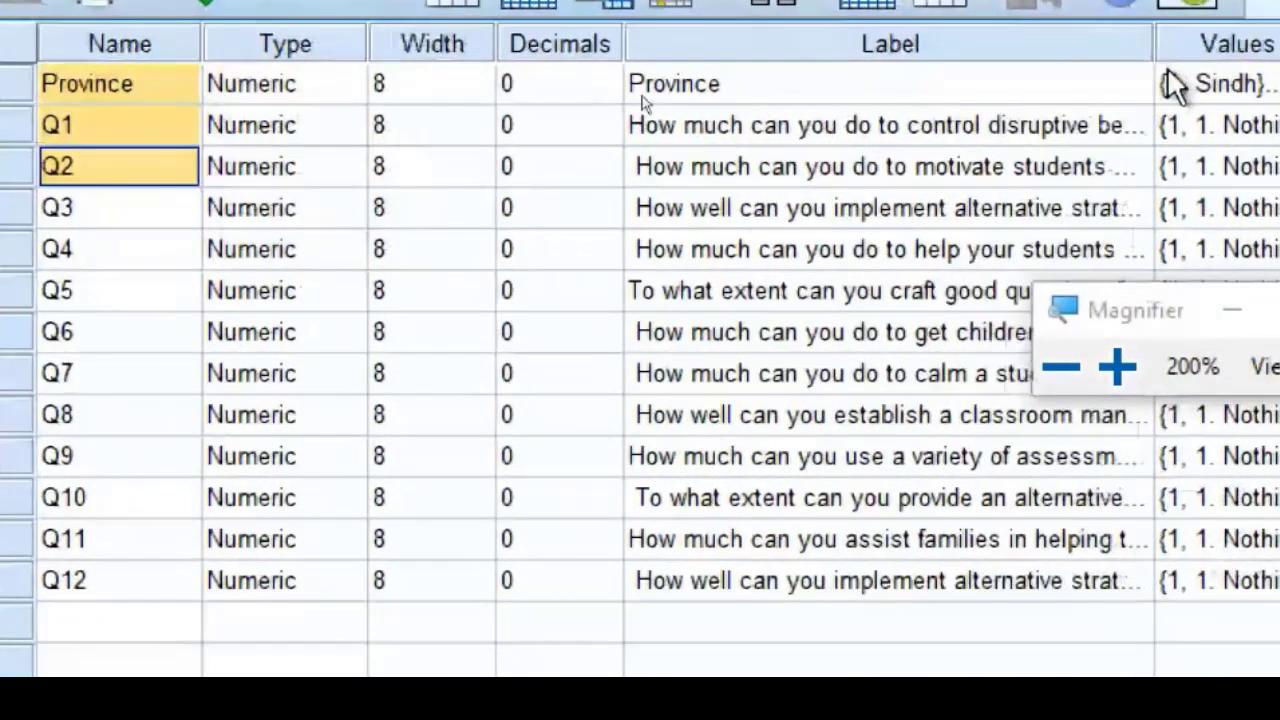
pyautogui.moveTo(960, 125); pyautogui.dragTo(964, 590)
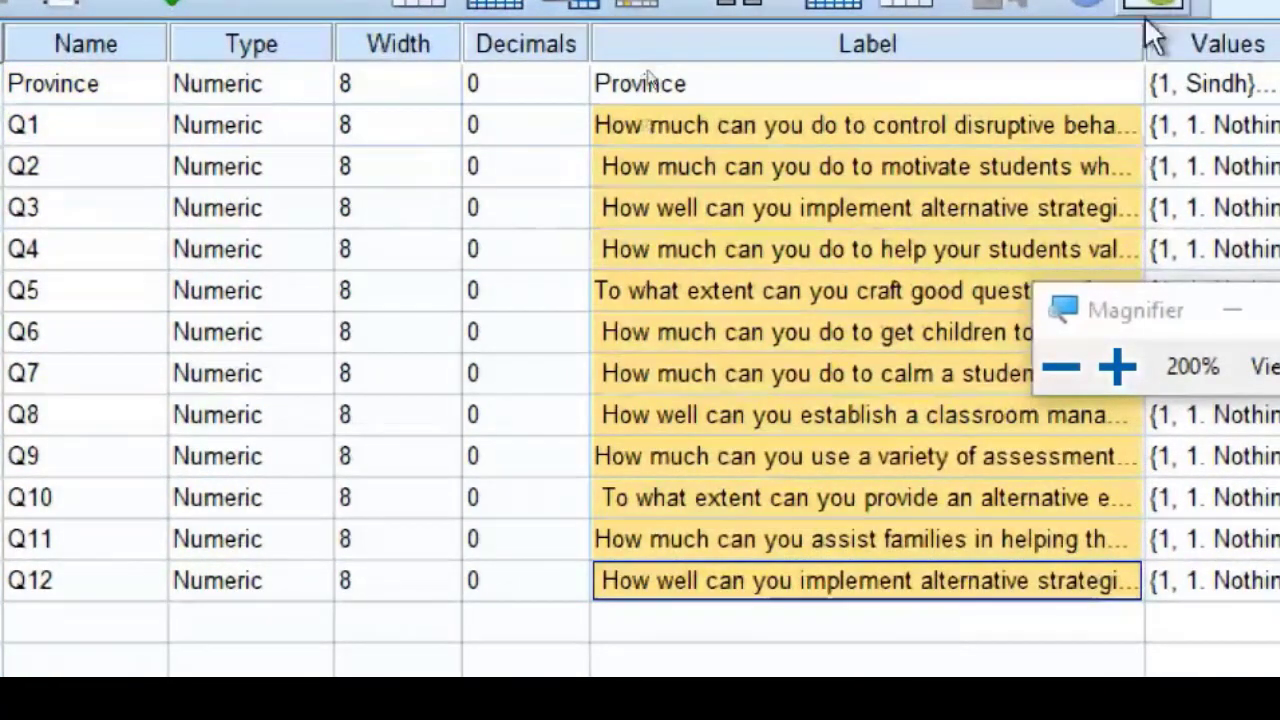
pyautogui.moveTo(1143, 45); pyautogui.dragTo(837, 45)
# Select the names of the questionnaire items Q1 to Q12 to review them as one set.
pyautogui.scroll(2, 310, 300)
pyautogui.scroll(-3, 315, 360)
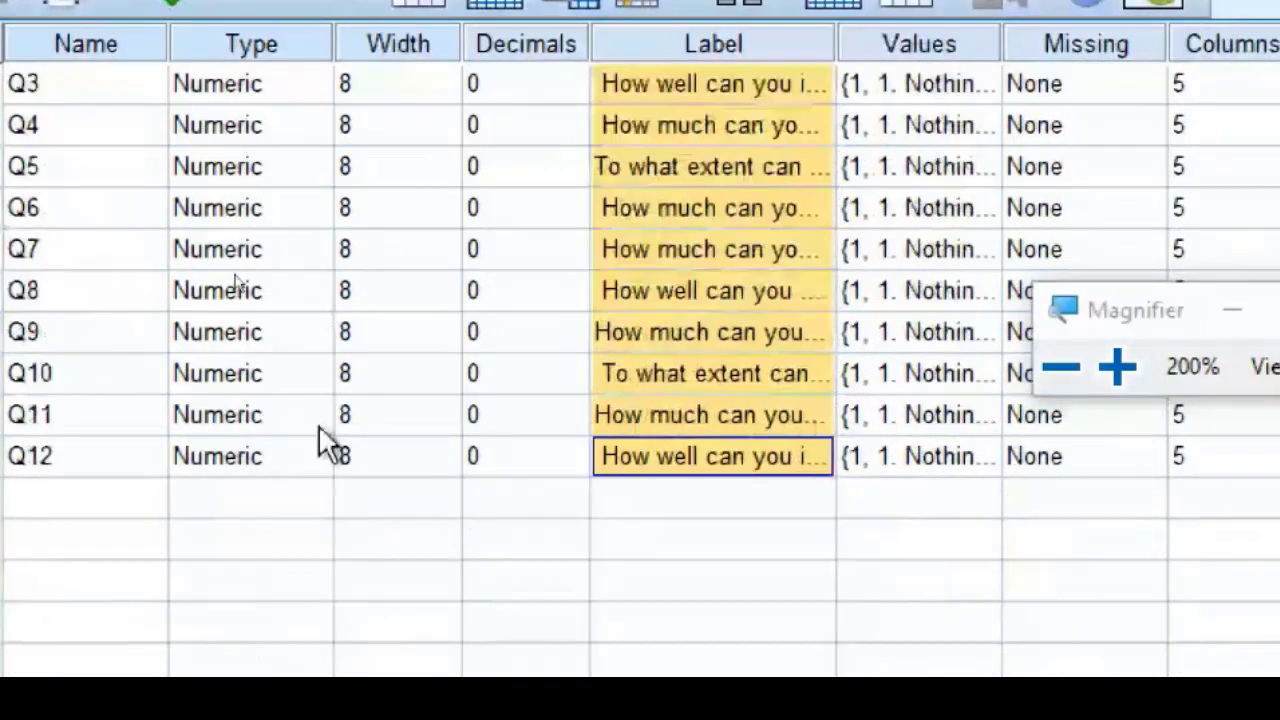
pyautogui.moveTo(130, 460); pyautogui.dragTo(79, 368)
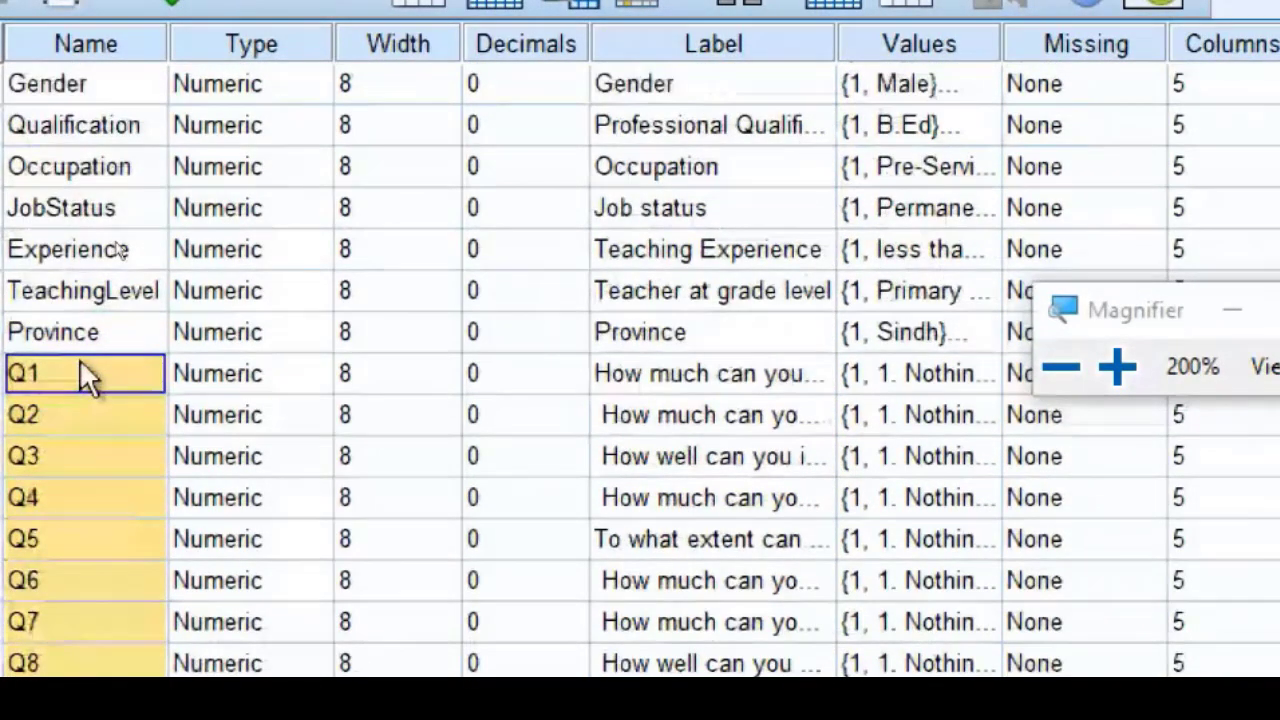
pyautogui.scroll(-2, 102, 425)
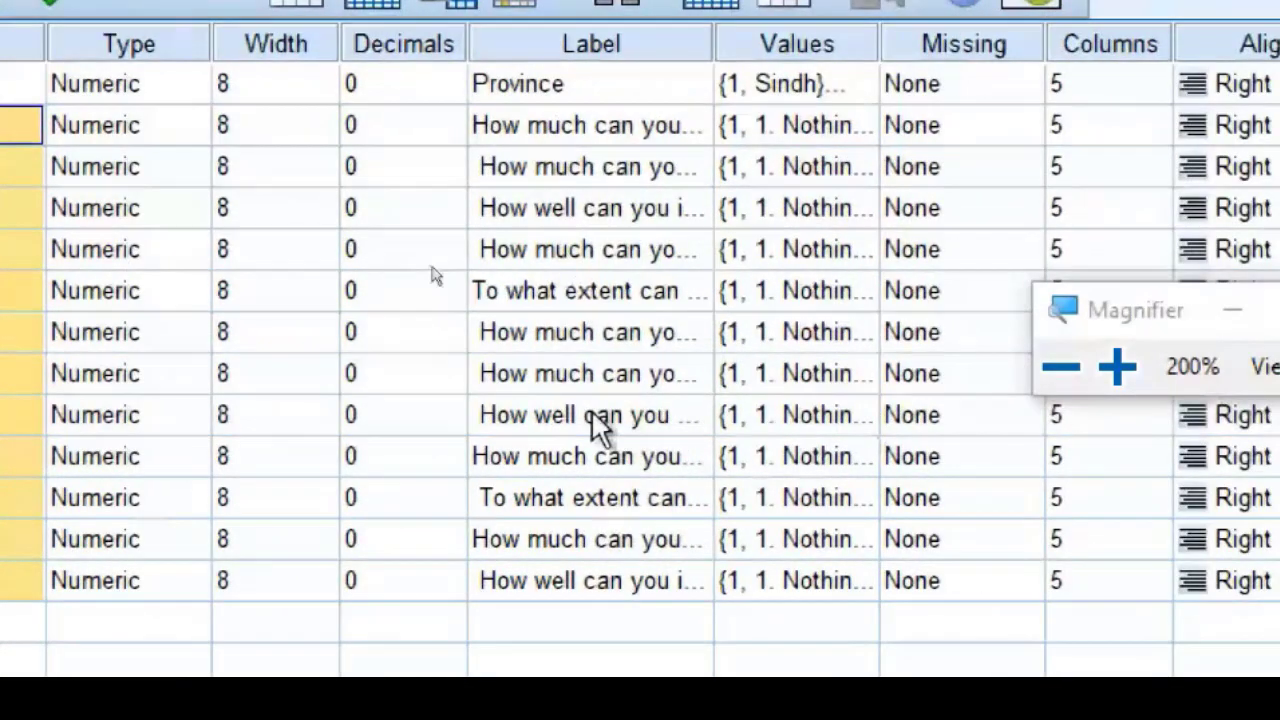
# Switch to the Document2 Word document and return the screen magnification to 100%.
pyautogui.hotkey('alt', 'Tab')
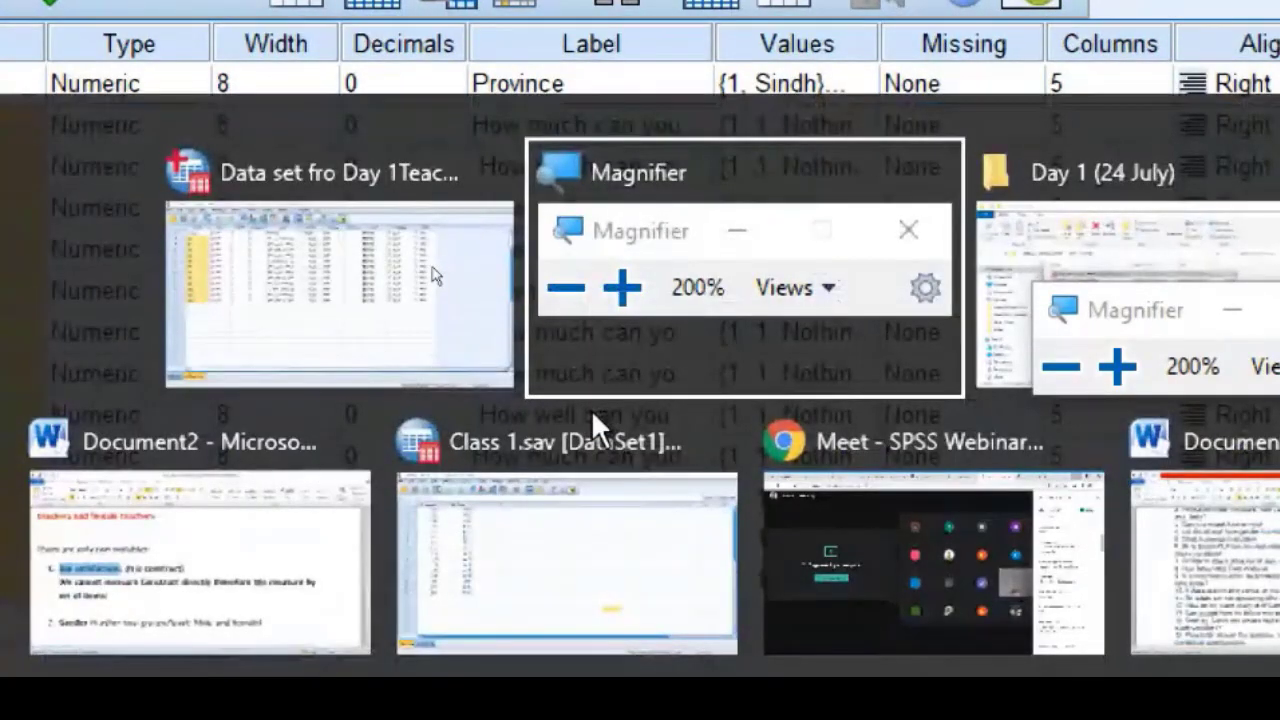
pyautogui.hotkey('alt', 'Tab')
pyautogui.hotkey('alt', 'Tab')
pyautogui.hotkey('alt', 'Tab')
pyautogui.hotkey('alt', 'Tab')
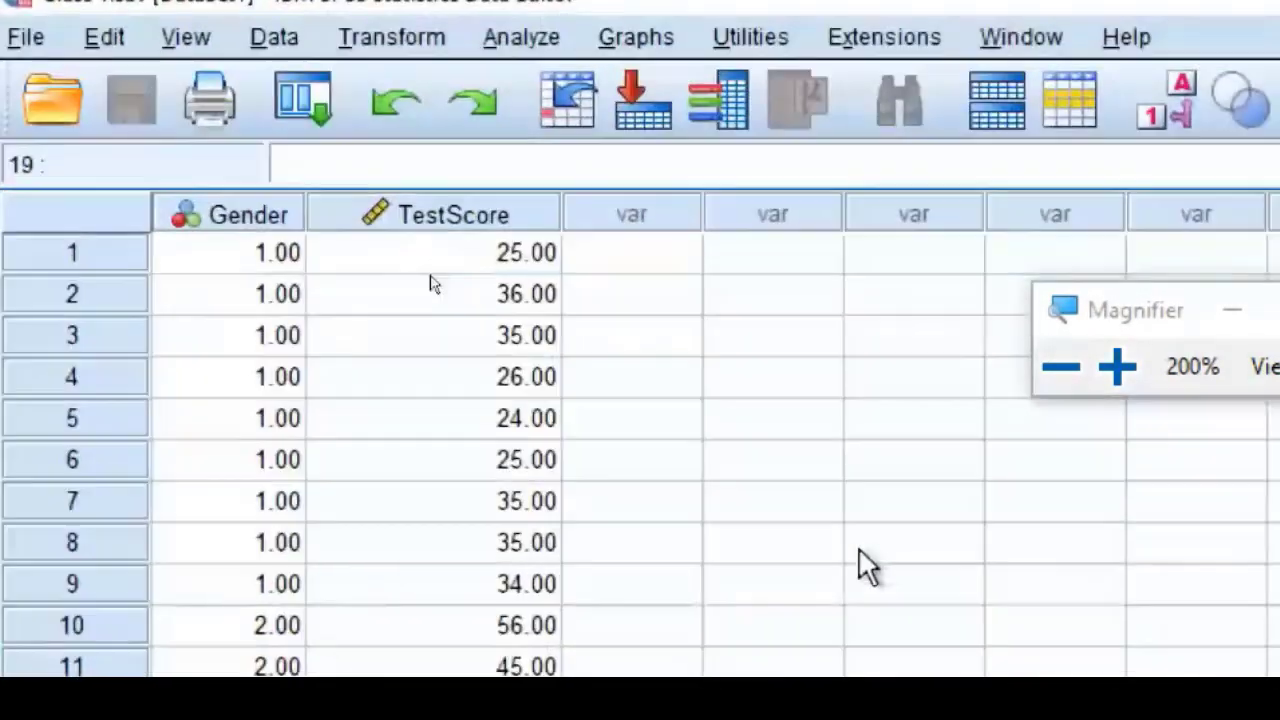
pyautogui.hotkey('alt', 'Tab')
pyautogui.hotkey('alt', 'Tab')
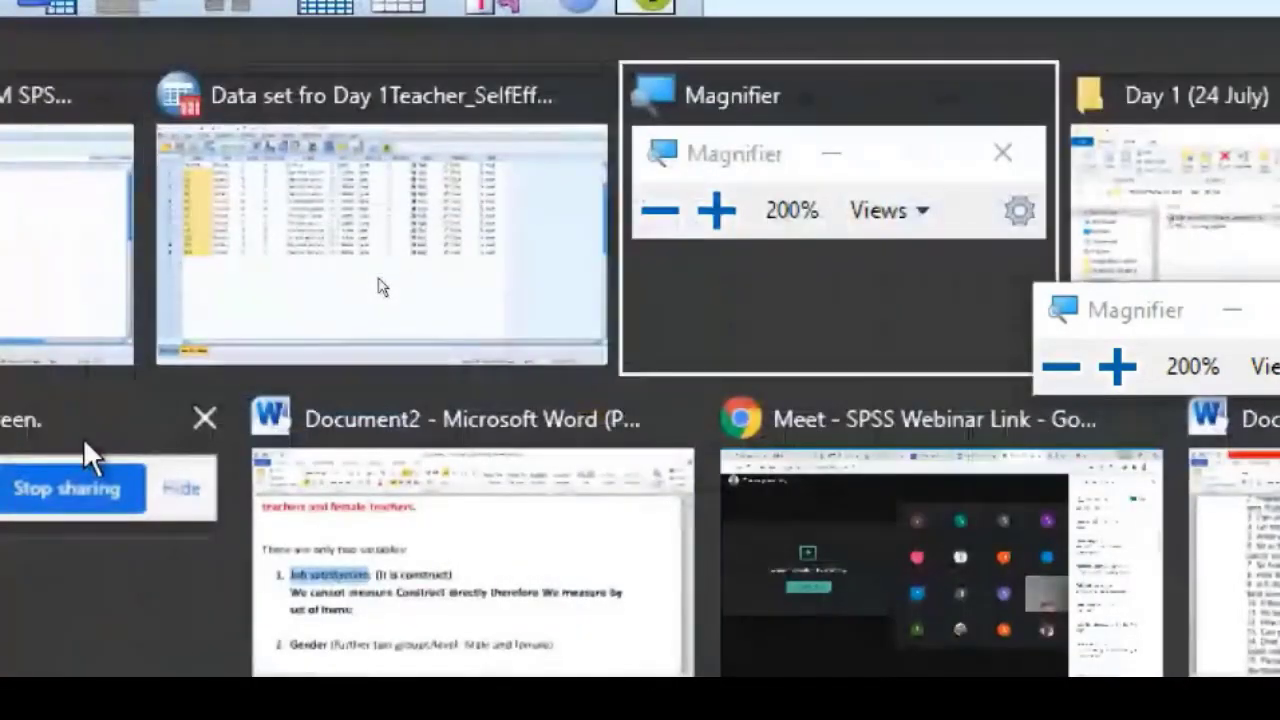
pyautogui.hotkey('alt', 'Tab')
pyautogui.hotkey('alt', 'Tab')
pyautogui.hotkey('alt', 'Tab')
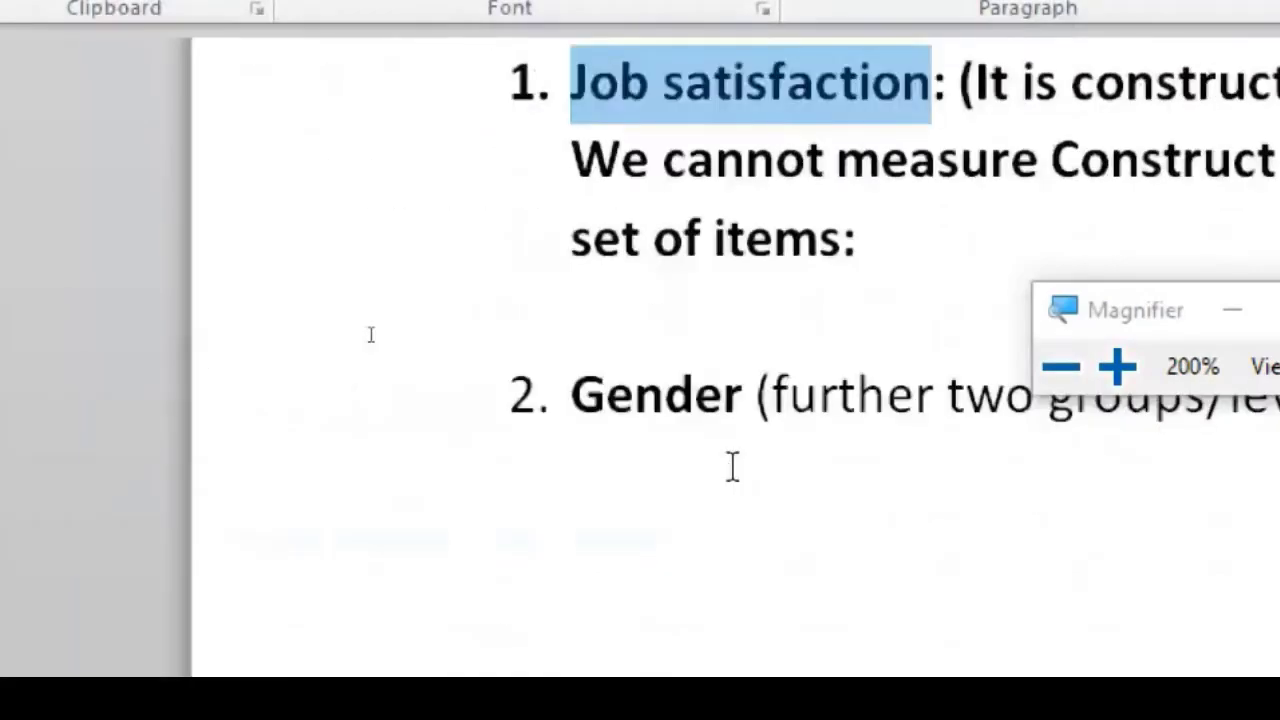
pyautogui.click(1054, 366)
pyautogui.click(500, 297)
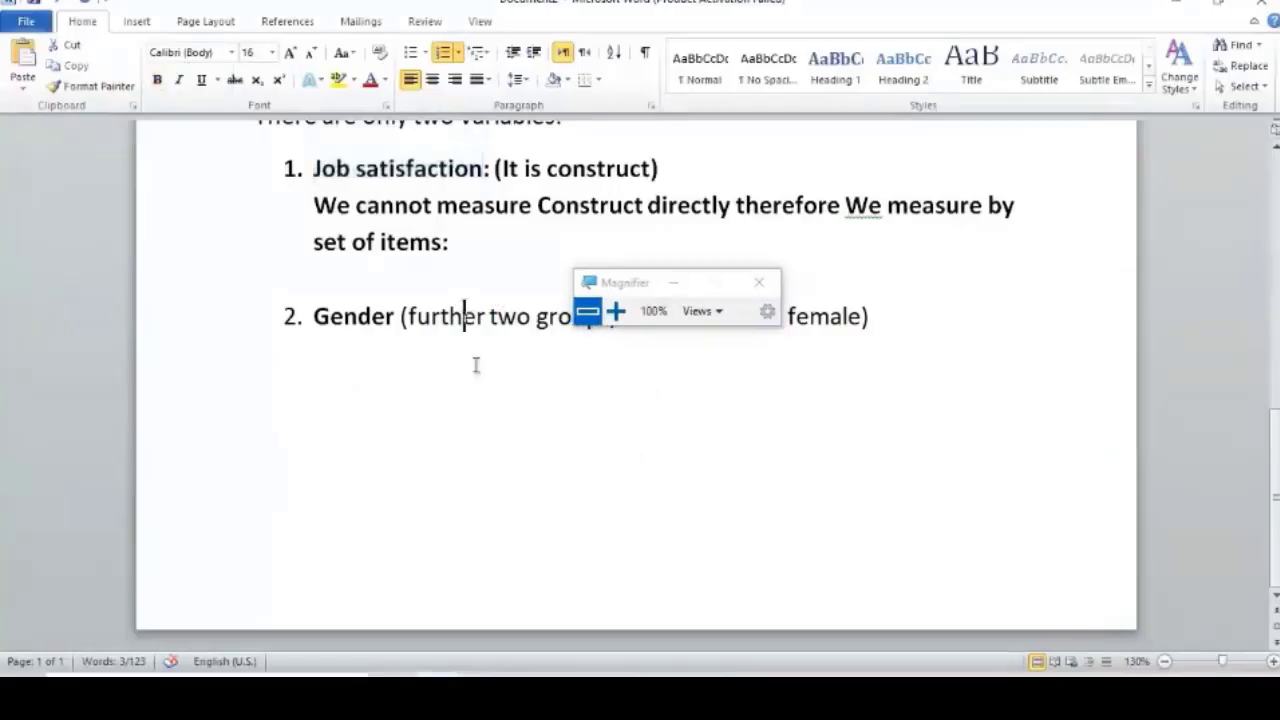
# Add the line "Null Hypothesis:" on a new page after the list of variables.
pyautogui.click(530, 357)
pyautogui.scroll(-3, 530, 357)
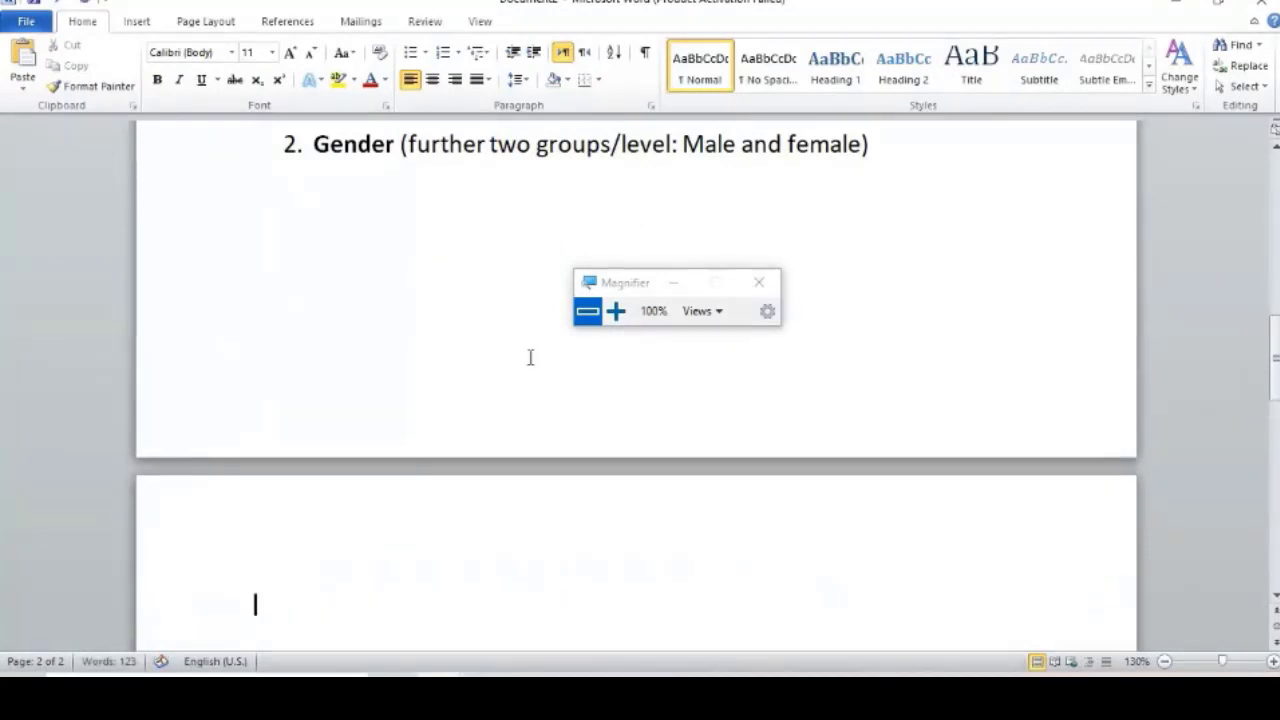
pyautogui.scroll(7, 452, 366)
pyautogui.write('Null Hypothesis:  ')
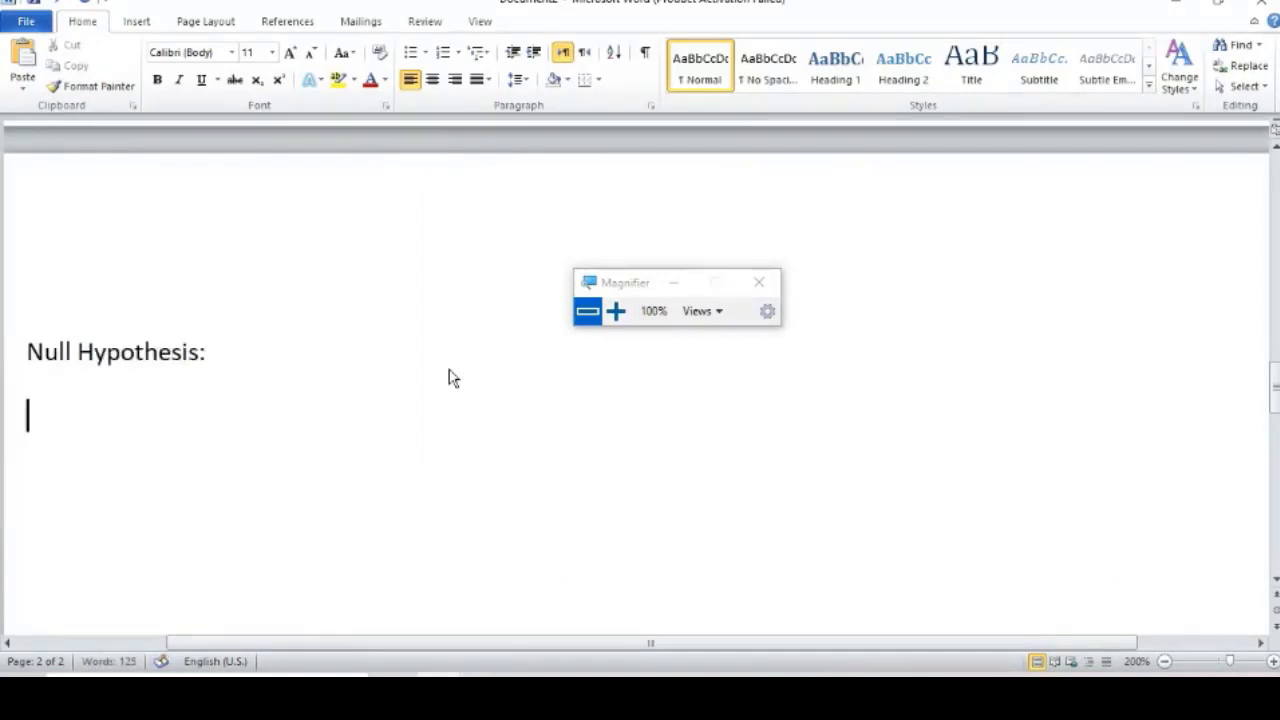
# Write "There is no significant difference in teacher sense of efficacy" below the Null Hypothesis line.
pyautogui.write('There is no')
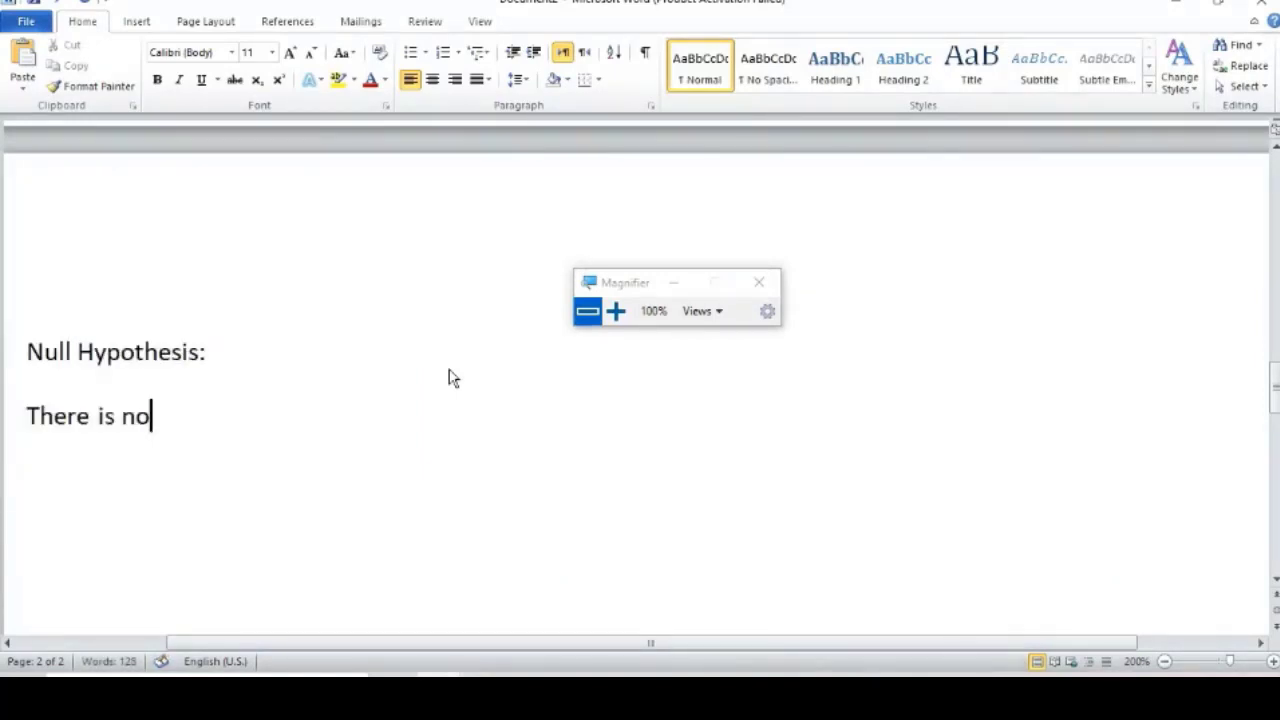
pyautogui.write('sifnigiance')
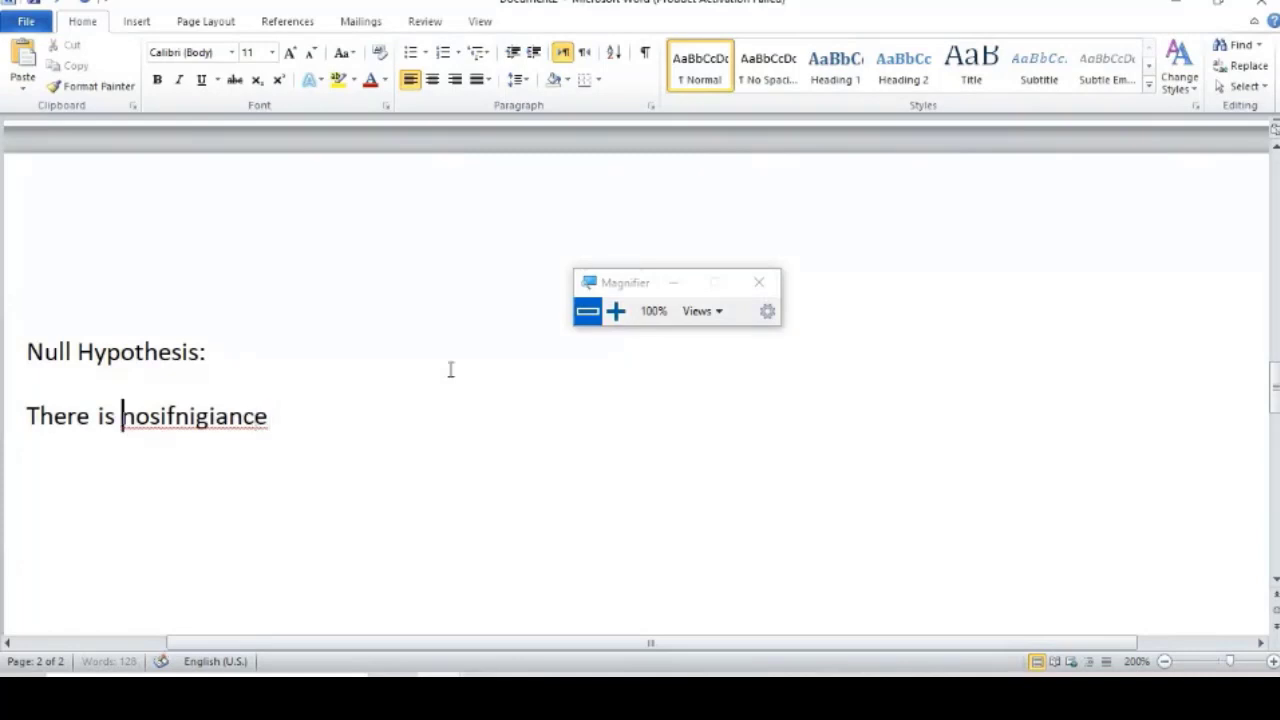
pyautogui.press('Right')
pyautogui.press('Right')
pyautogui.write('signi')
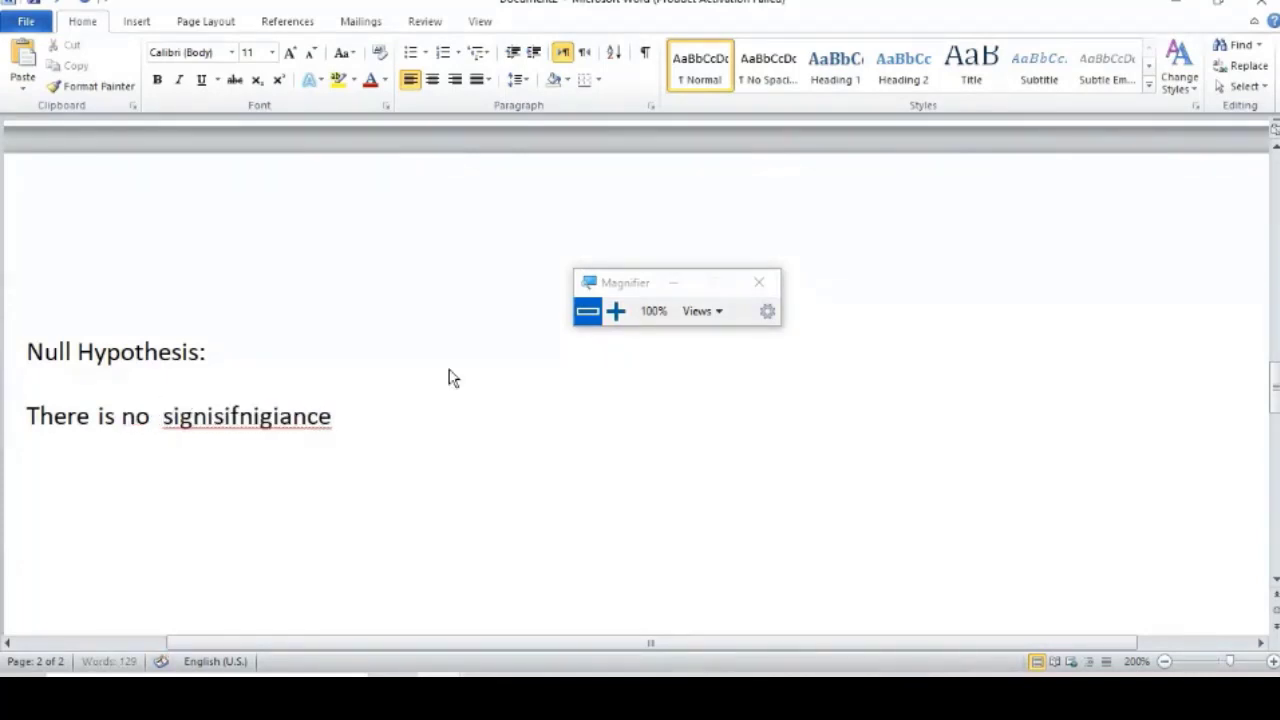
pyautogui.write('ficant difference ')
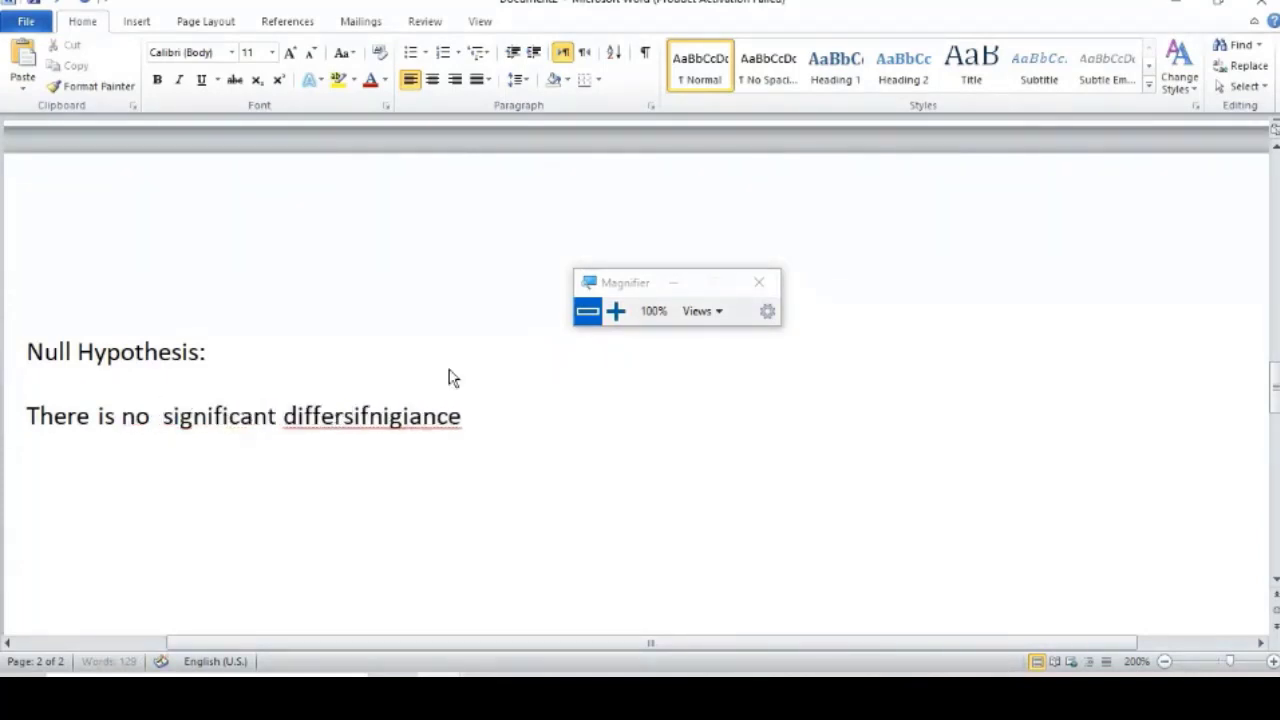
pyautogui.write('in teacher sense of ')
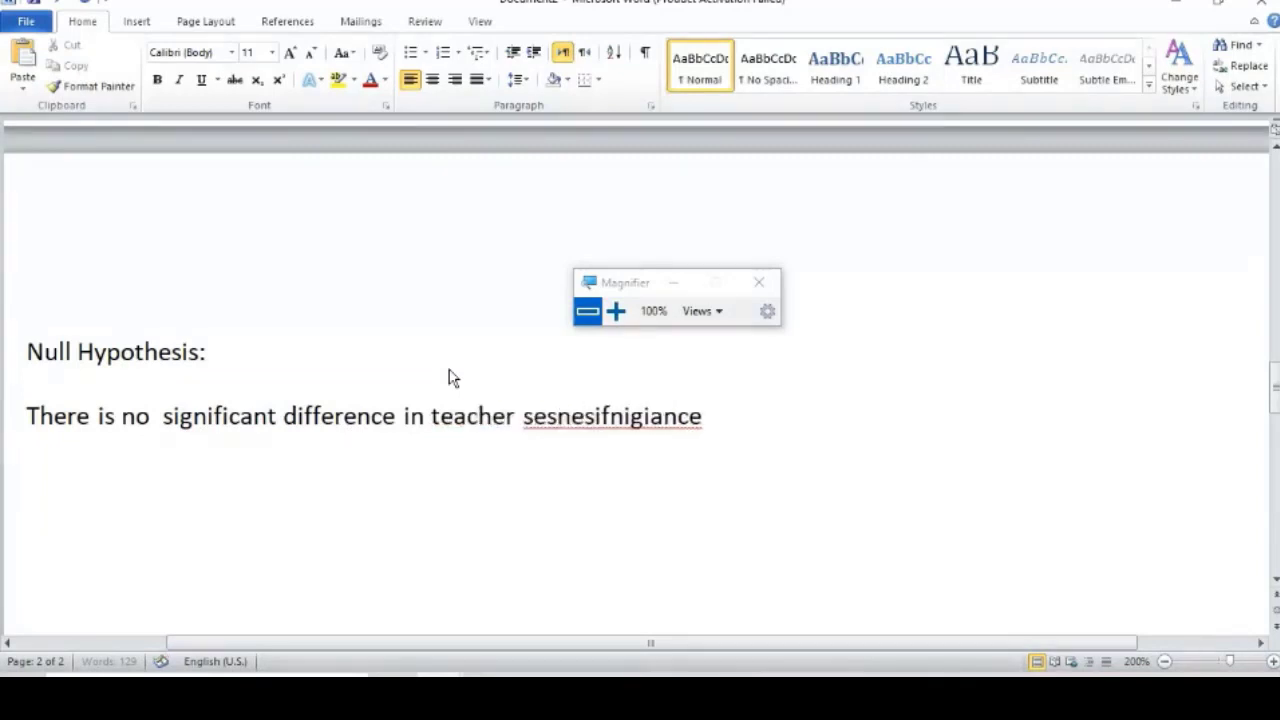
pyautogui.write('efficacy')
pyautogui.press('BackSpace')
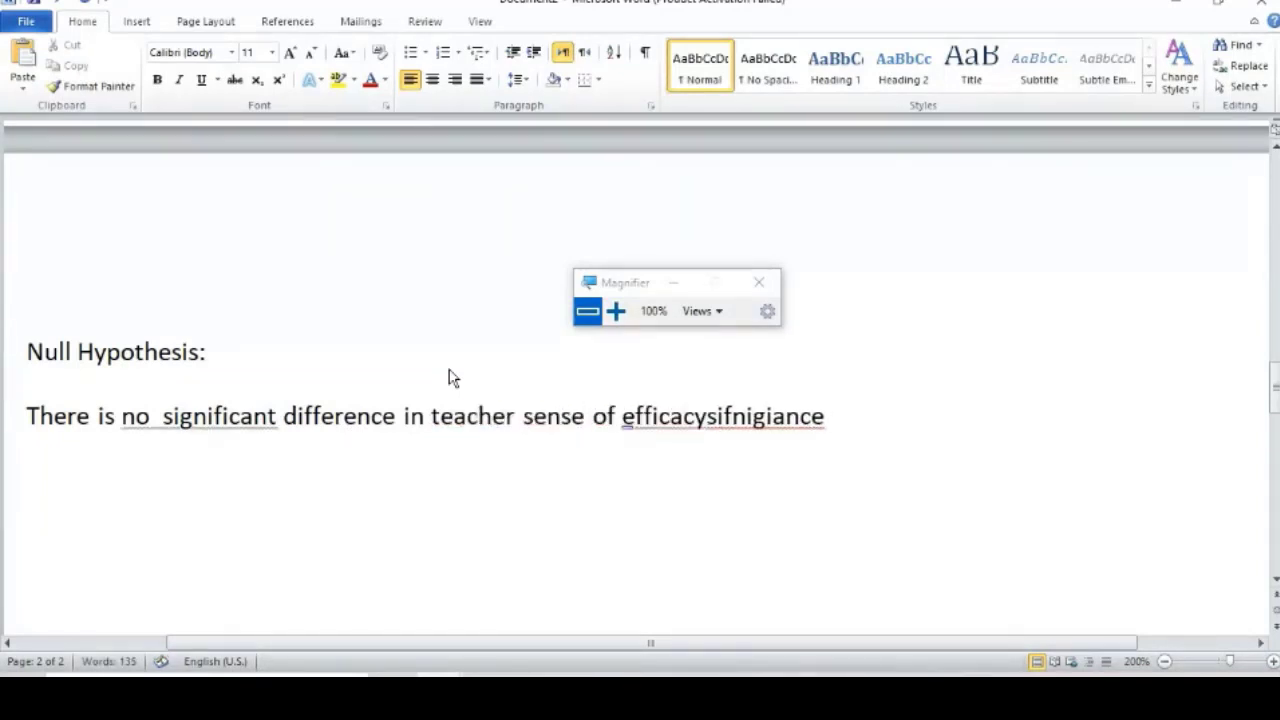
# Remove the misspelled leftover text and finish the hypothesis with "between male and female teachers.".
pyautogui.hotkey('shift', 'End')
pyautogui.press('Delete')
pyautogui.write('b')
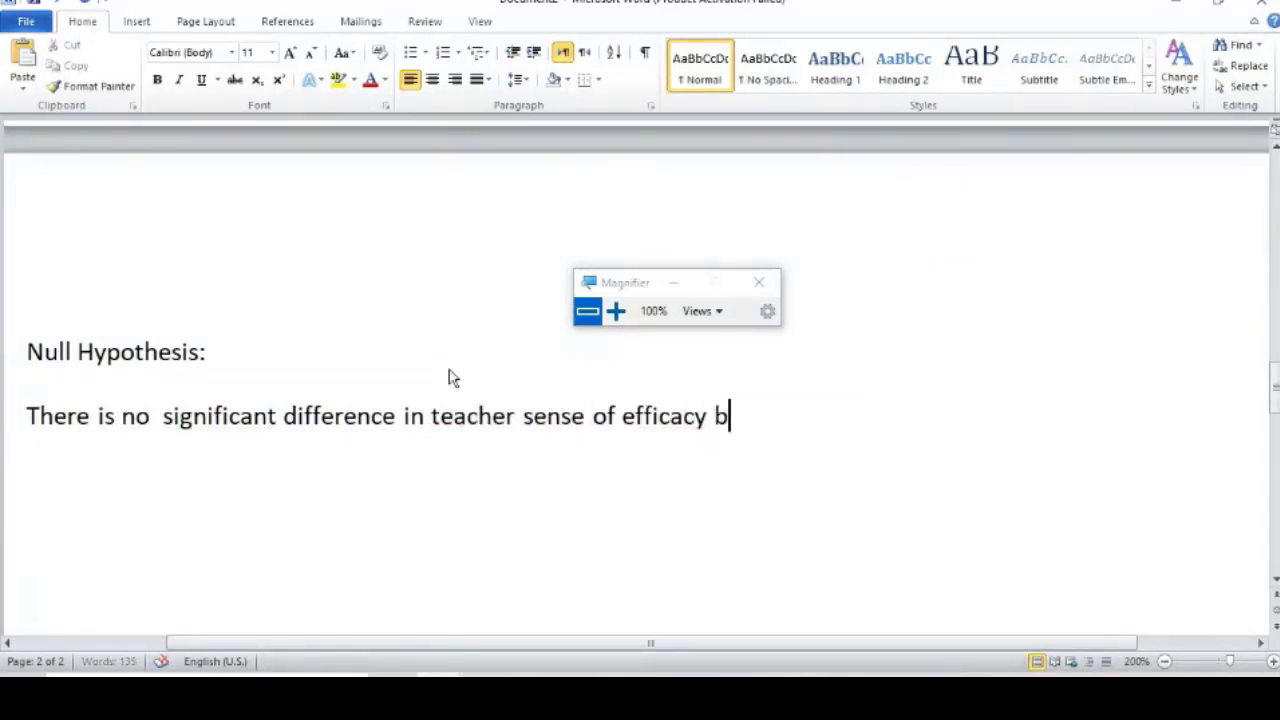
pyautogui.write('etween male and')
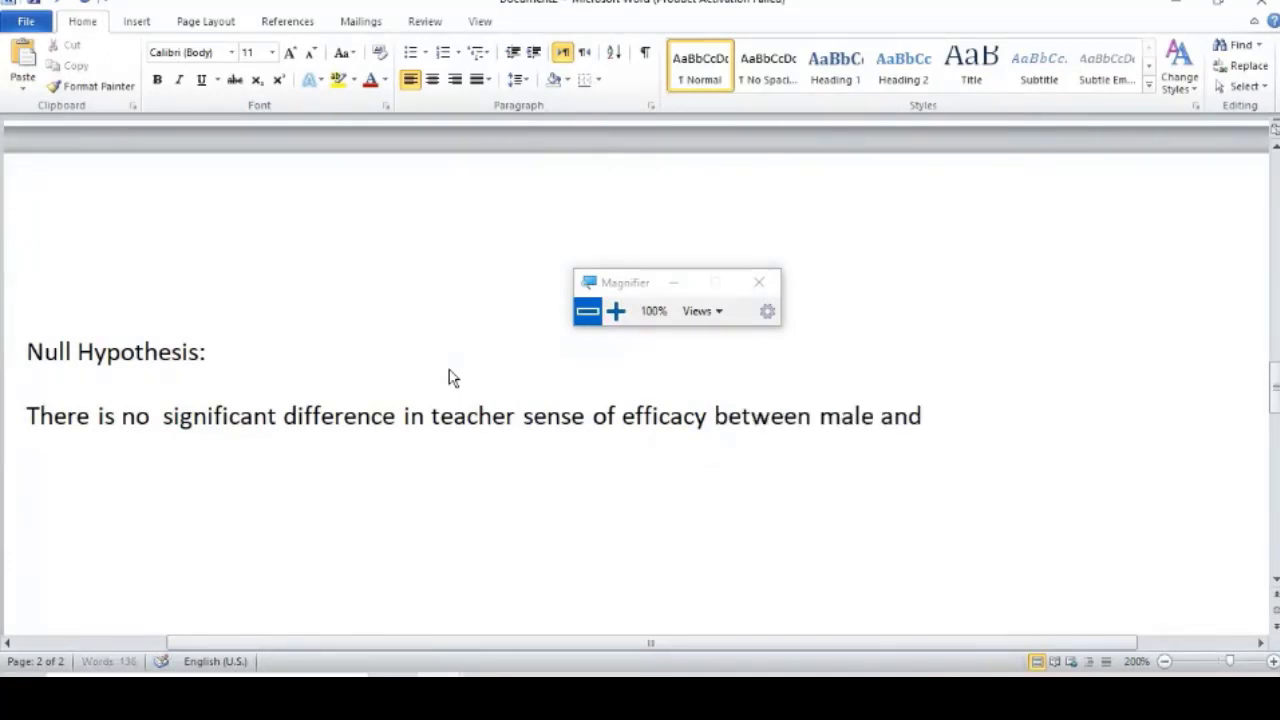
pyautogui.write(' mfela')
pyautogui.press('BackSpace')
pyautogui.press('BackSpace')
pyautogui.press('BackSpace')
pyautogui.press('BackSpace')
pyautogui.press('BackSpace')
pyautogui.write('f')
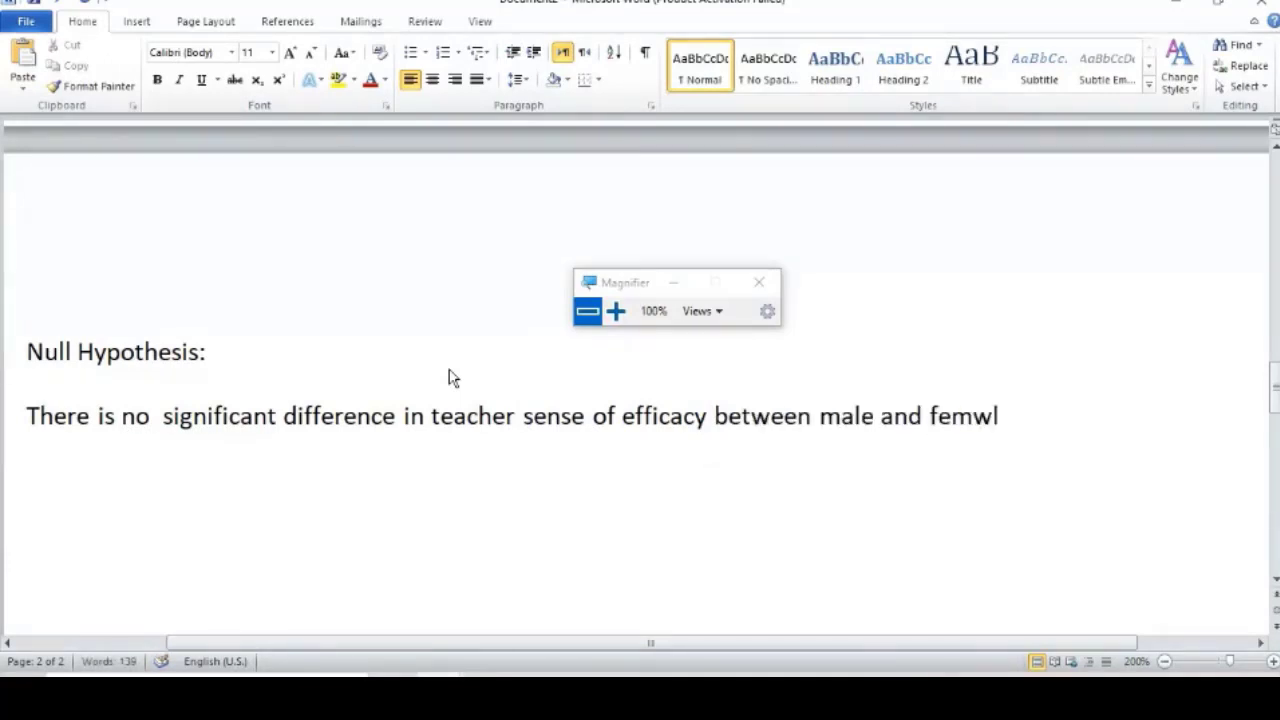
pyautogui.write('emale teacher')
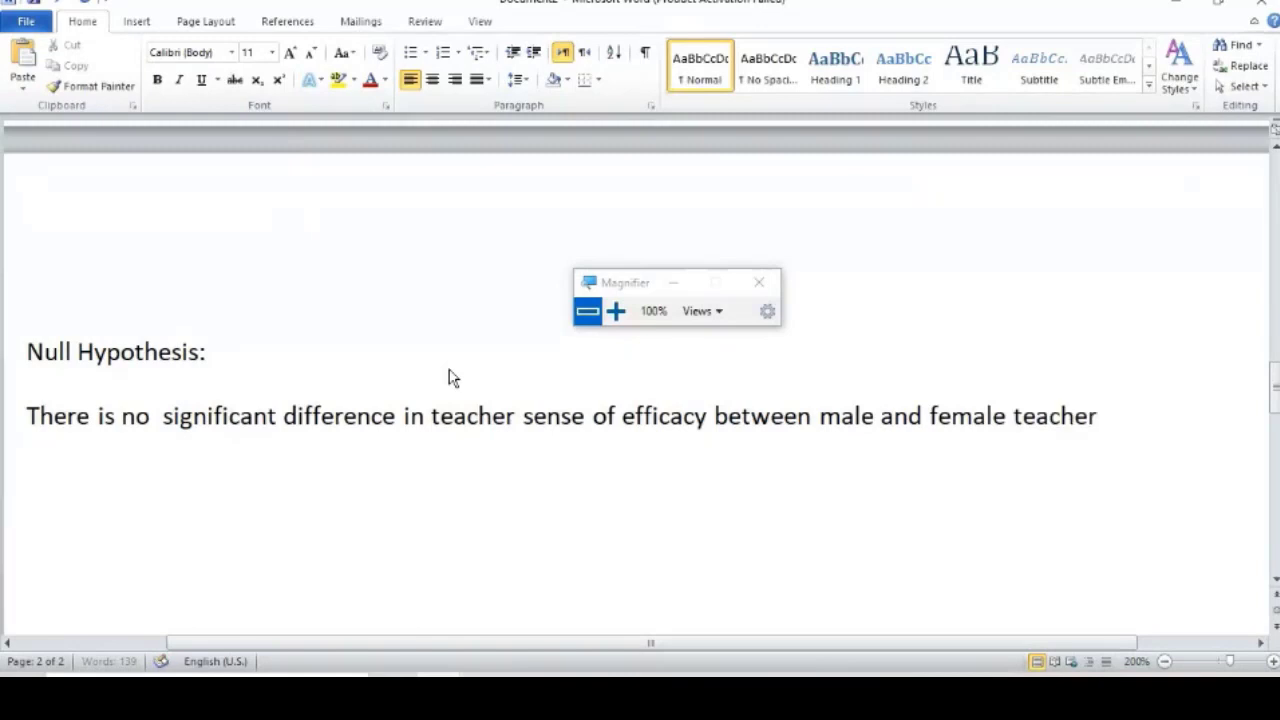
# Set the hypothesis sentence's font size to 13.
pyautogui.hotkey('shift', 'Home')
pyautogui.hotkey('ctrl', '[')
pyautogui.hotkey('ctrl', '[')
pyautogui.hotkey('ctrl', '[')
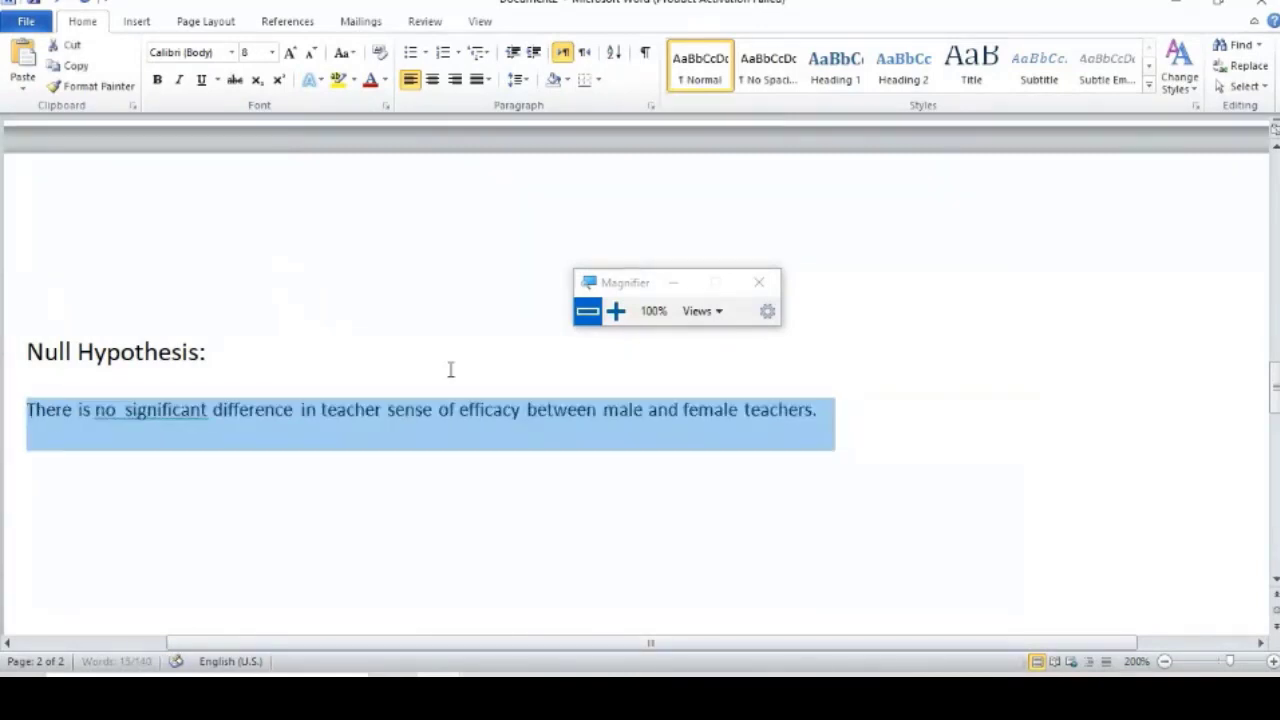
pyautogui.hotkey('ctrl', ']')
pyautogui.hotkey('ctrl', ']')
pyautogui.hotkey('ctrl', ']')
pyautogui.hotkey('ctrl', ']')
pyautogui.hotkey('ctrl', ']')
# Remove the extra space between "no" and "significant" in the hypothesis sentence.
pyautogui.press('Up')
pyautogui.press('Down')
pyautogui.hotkey('ctrl', 'Right')
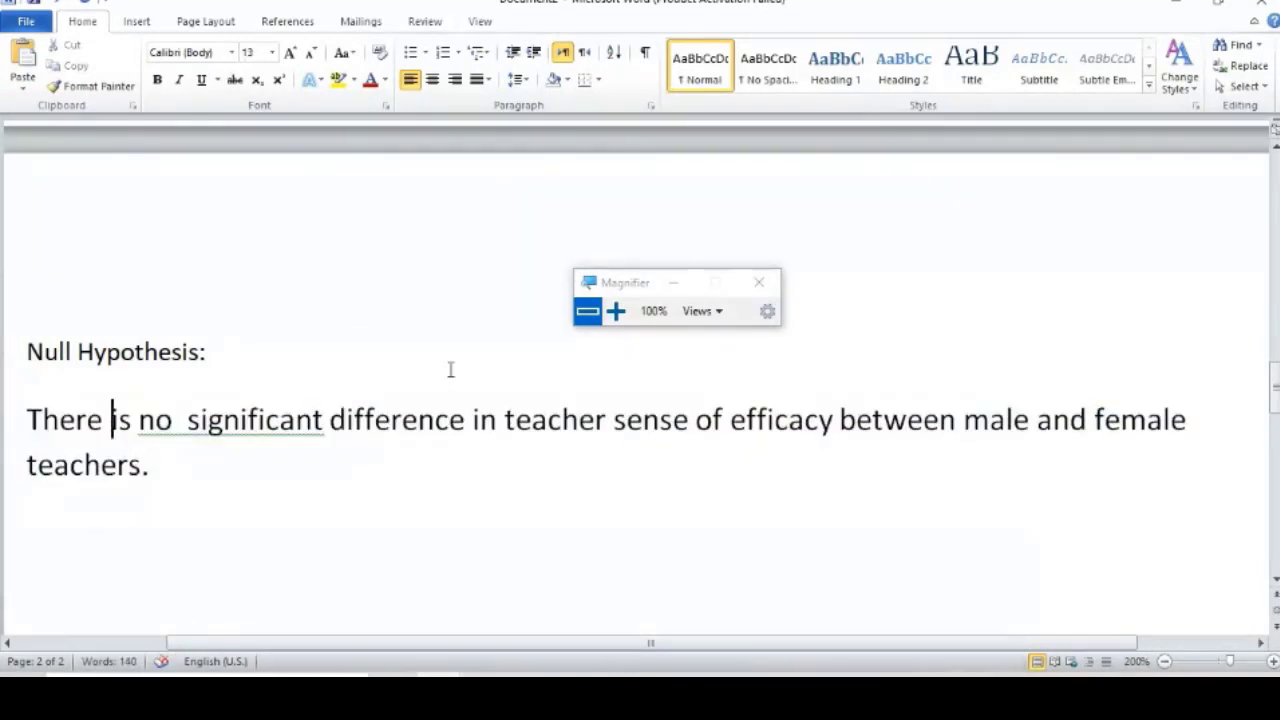
pyautogui.press('Delete')
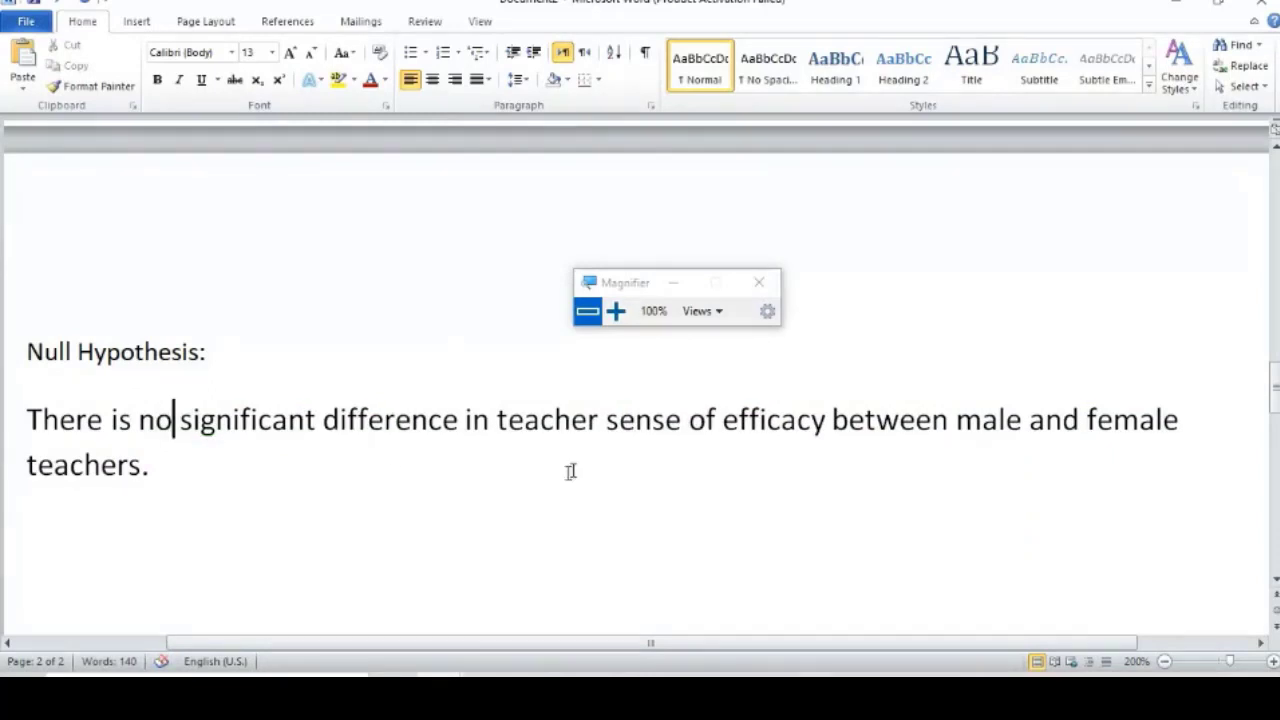
# Colour the whole hypothesis sentence red.
pyautogui.tripleClick(221, 476)
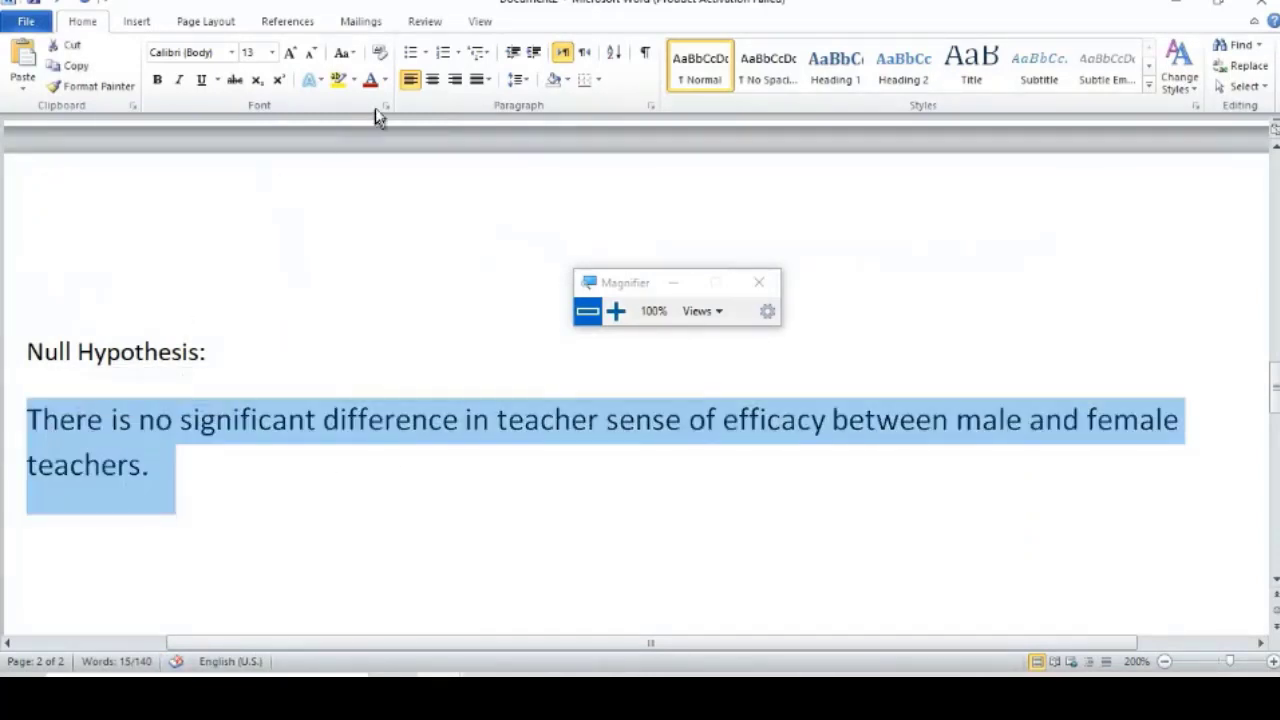
pyautogui.click(369, 80)
pyautogui.click(288, 455)
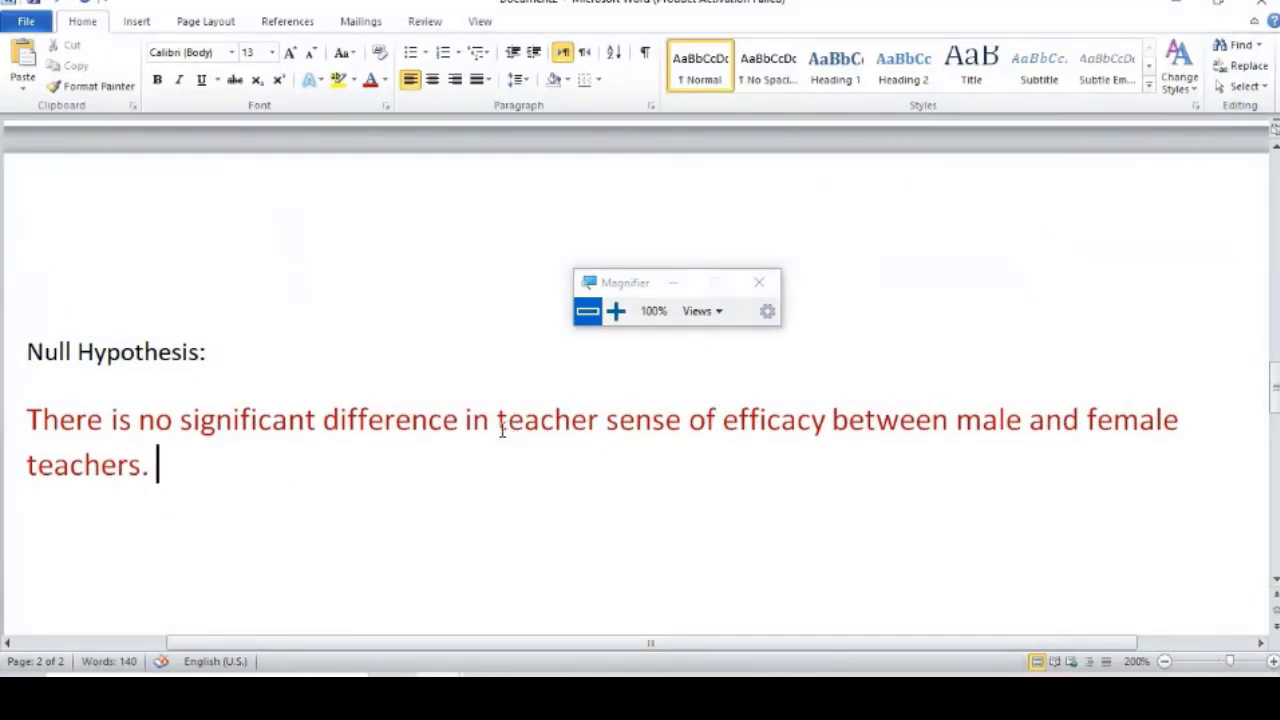
# Examine the teacher sense of efficacy wording in the hypothesis and review the two variables listed earlier in the document.
pyautogui.moveTo(508, 418); pyautogui.dragTo(530, 413)
pyautogui.click(523, 449)
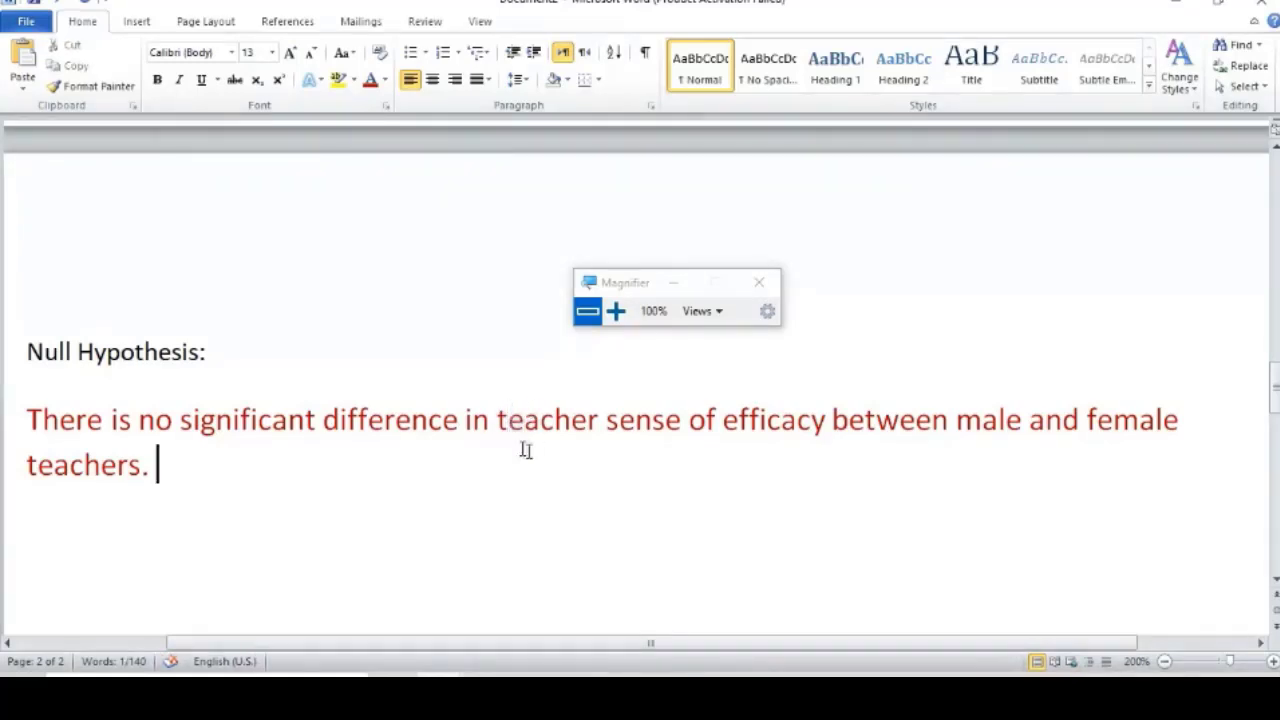
pyautogui.moveTo(498, 420); pyautogui.dragTo(507, 421)
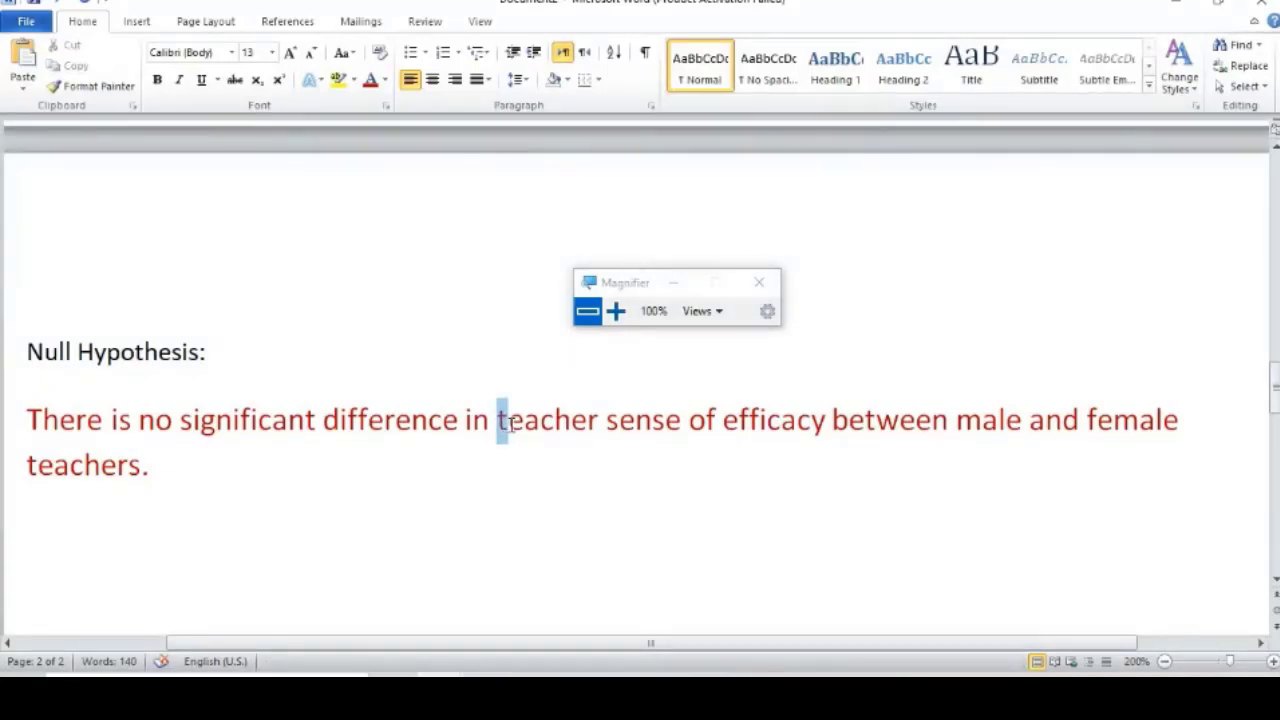
pyautogui.click(507, 471)
pyautogui.scroll(5, 474, 425)
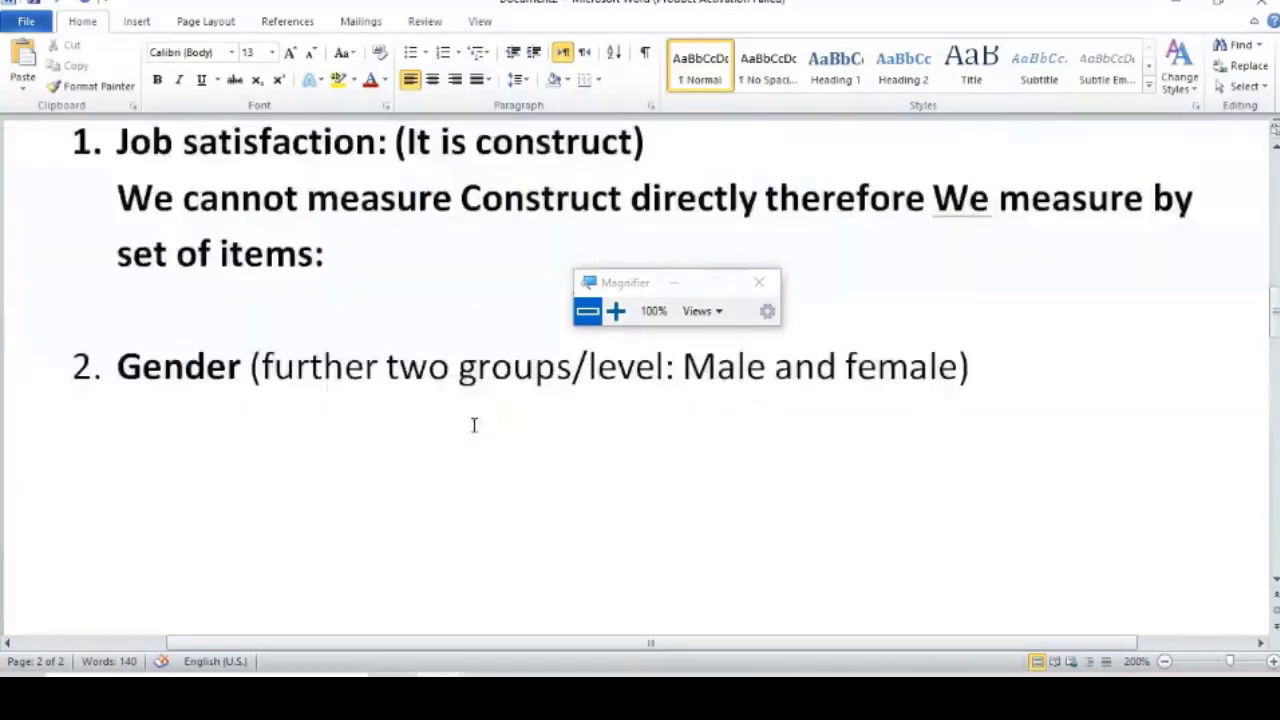
pyautogui.scroll(1, 474, 425)
pyautogui.scroll(1, 474, 425)
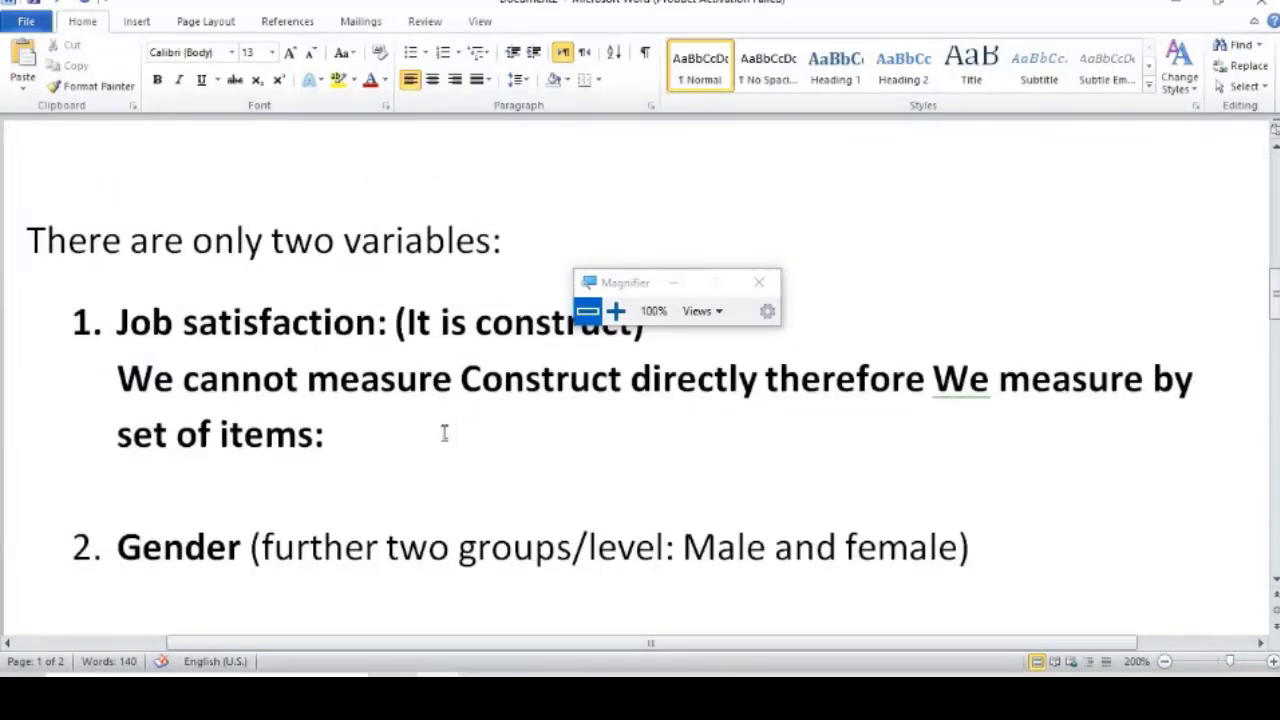
# Compare the job satisfaction variable and example null hypothesis with the teacher sense of efficacy wording in the new hypothesis.
pyautogui.moveTo(122, 322); pyautogui.dragTo(375, 322)
pyautogui.scroll(-7, 307, 403)
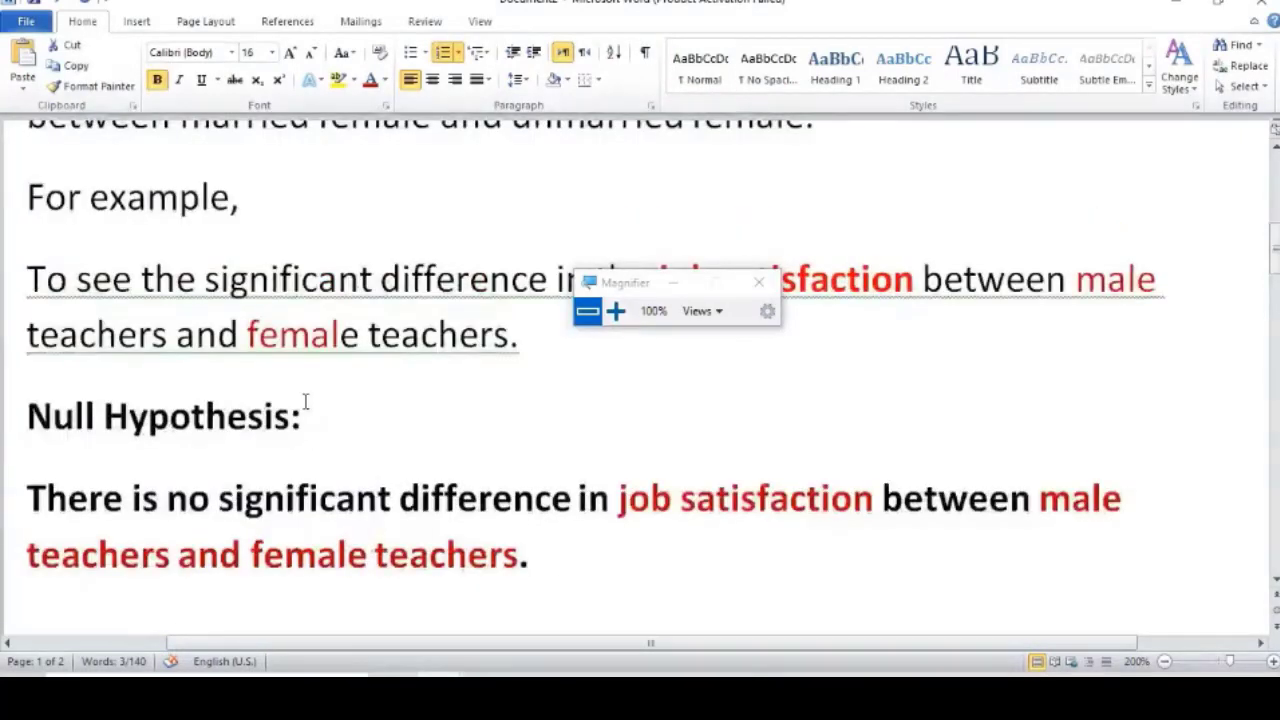
pyautogui.scroll(-2, 306, 403)
pyautogui.scroll(-4, 306, 405)
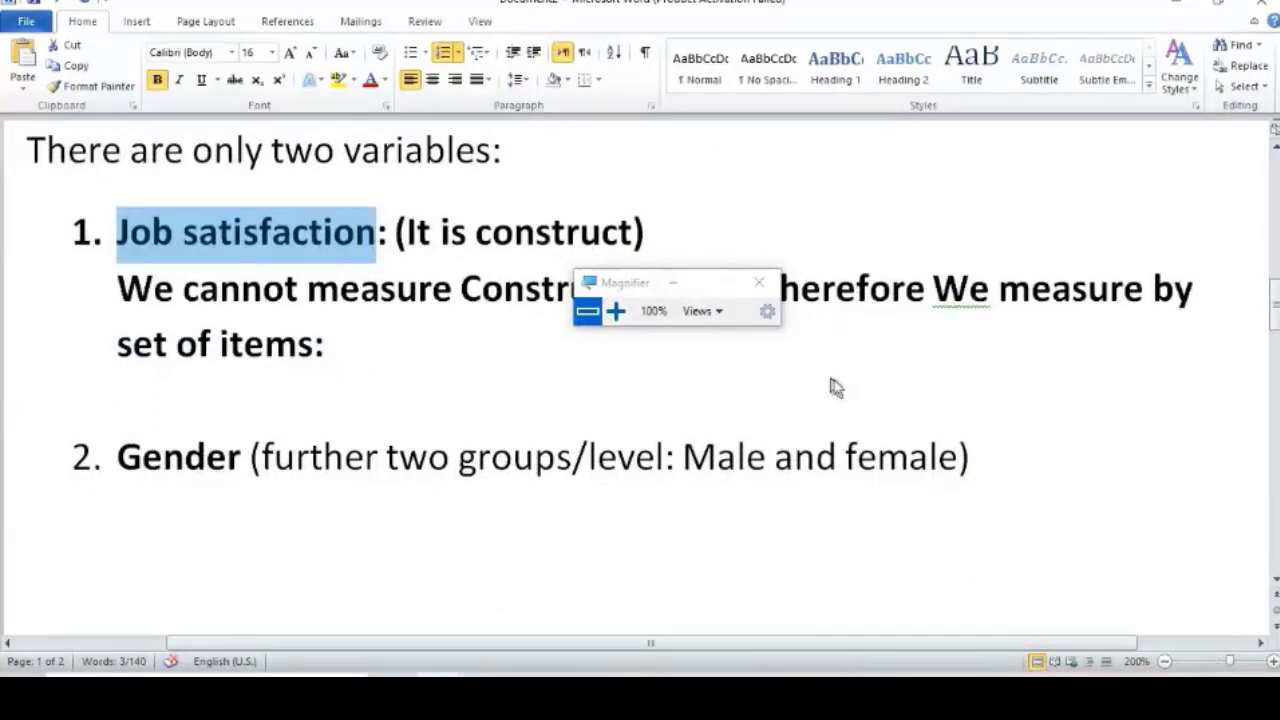
pyautogui.click(672, 286)
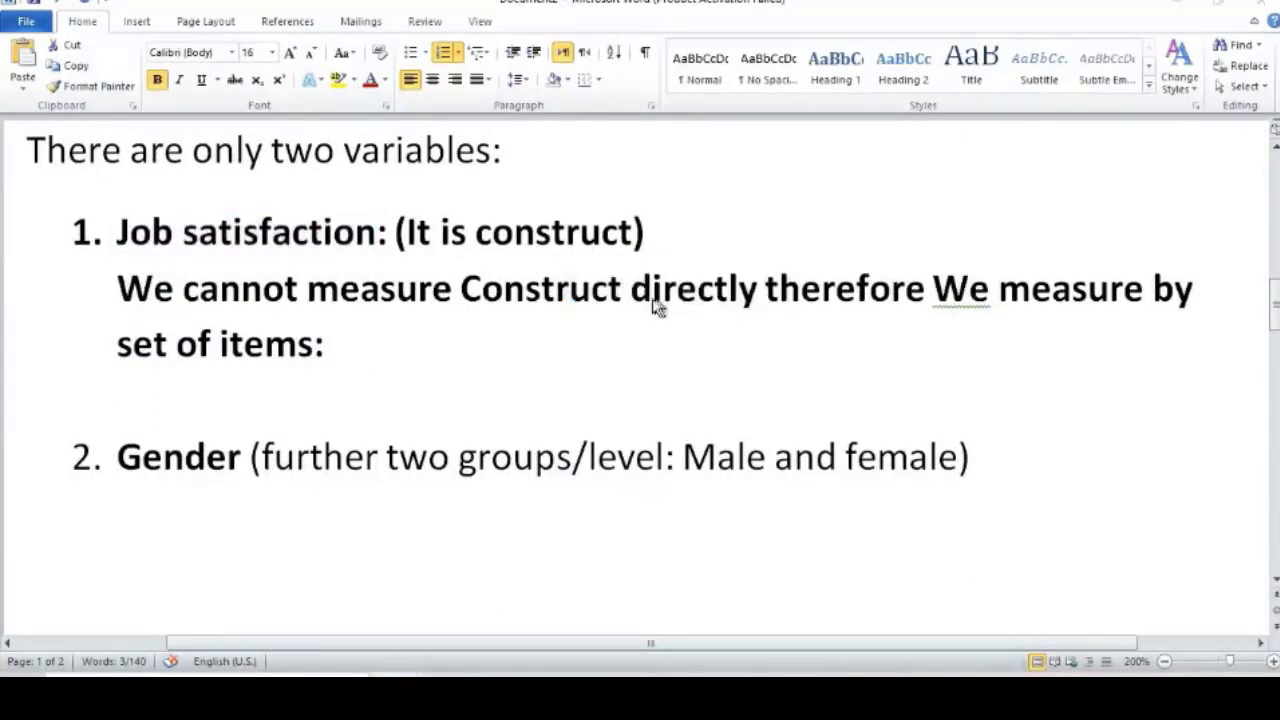
pyautogui.scroll(-12, 573, 415)
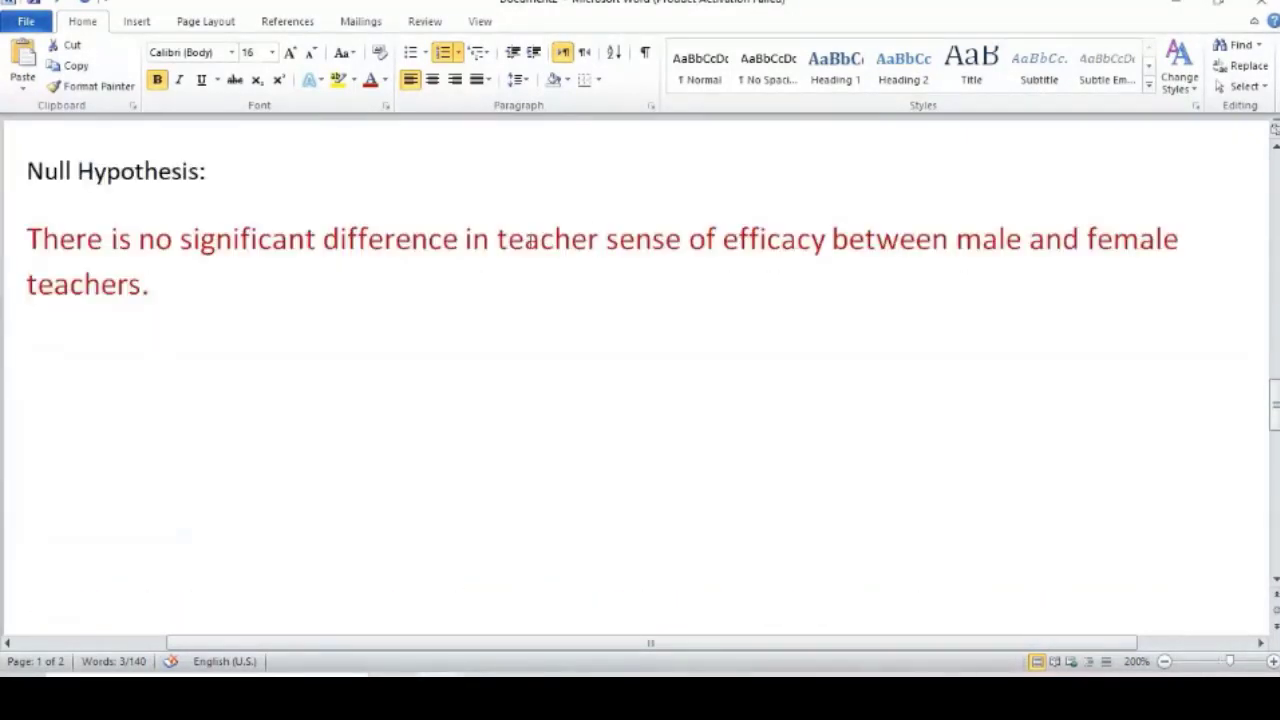
pyautogui.moveTo(500, 240); pyautogui.dragTo(850, 244)
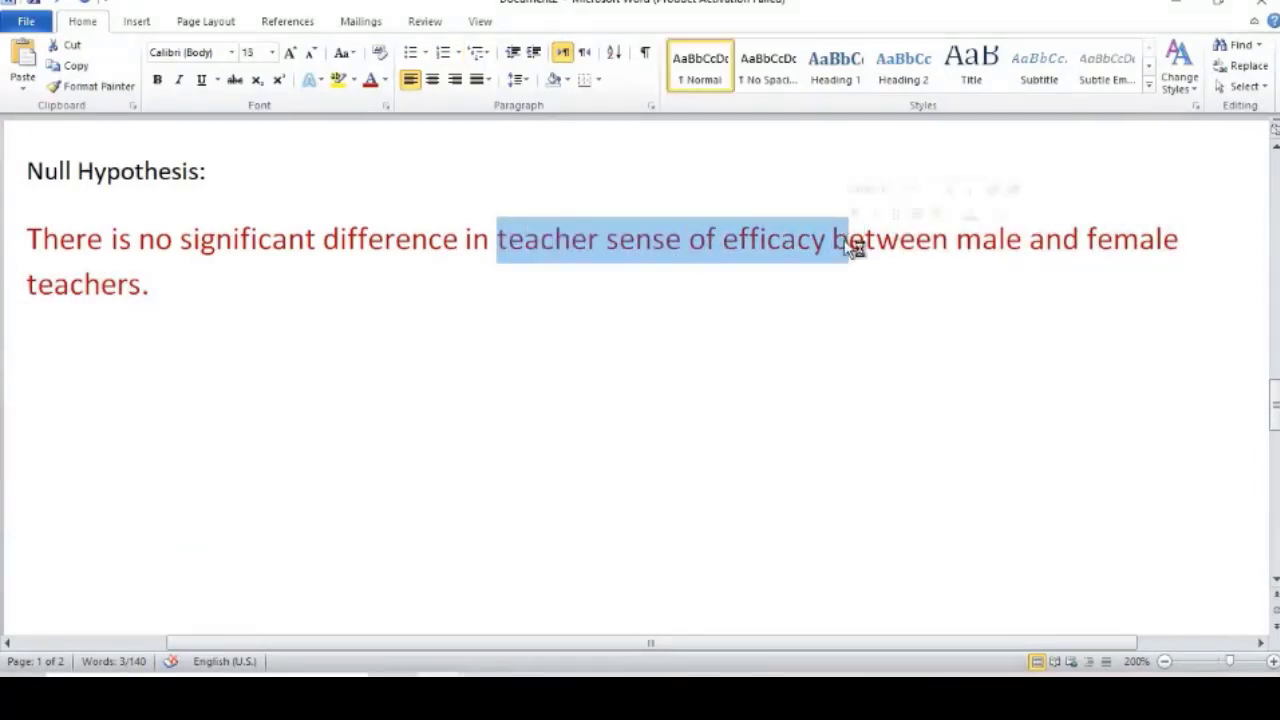
# Switch to the teacher self-efficacy data set in SPSS and examine items Q1 to Q12 in the variable list.
pyautogui.click(1177, 8)
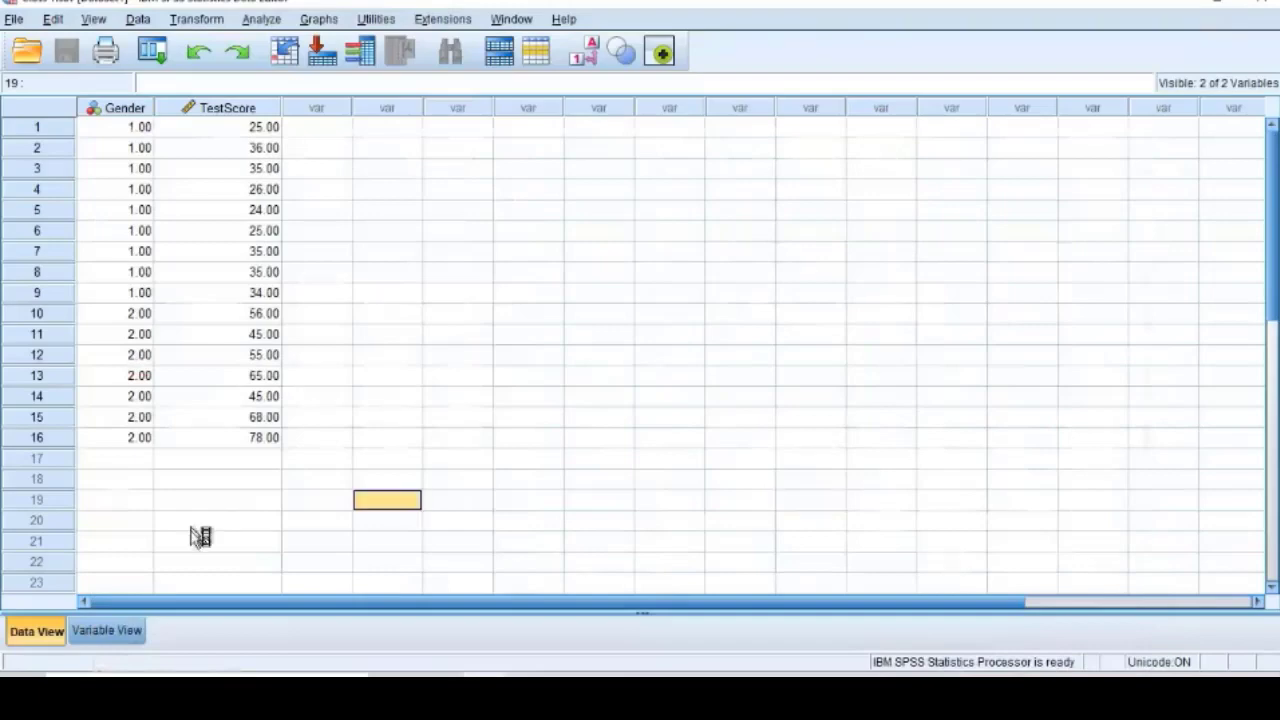
pyautogui.moveTo(570, 655)
pyautogui.click(663, 594)
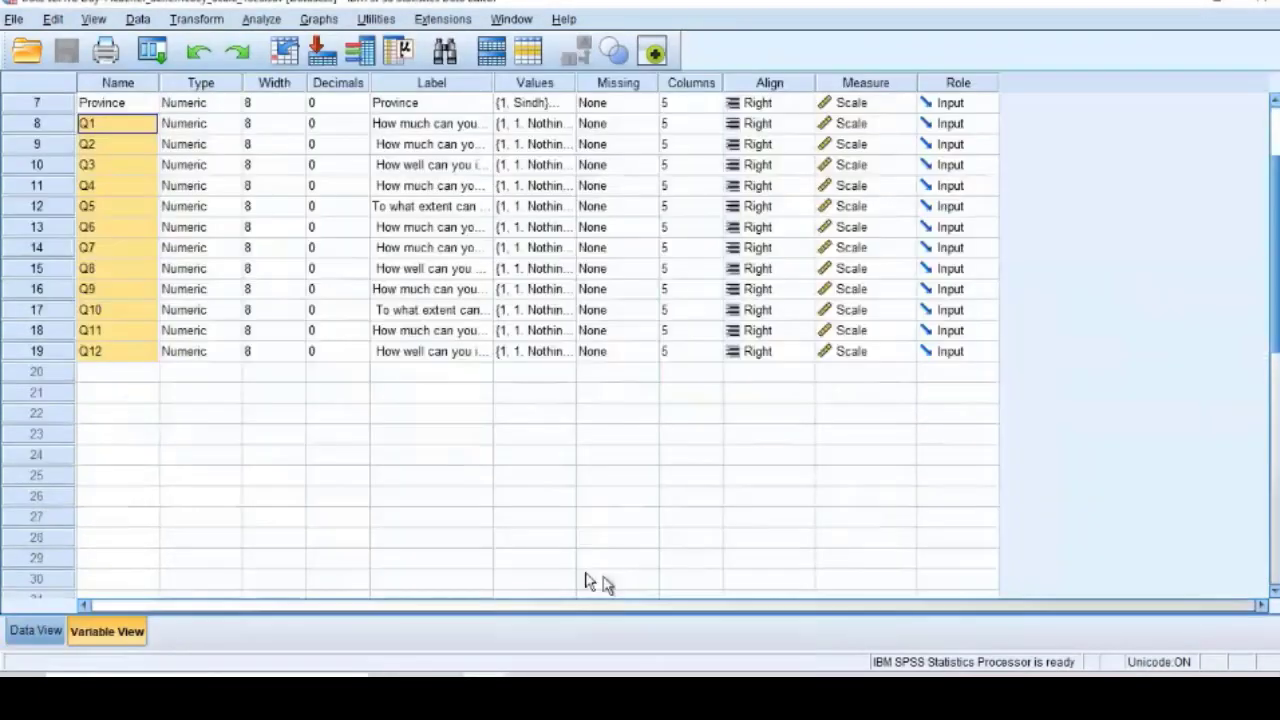
pyautogui.scroll(2, 131, 391)
pyautogui.click(117, 351)
pyautogui.moveTo(113, 247); pyautogui.dragTo(138, 476)
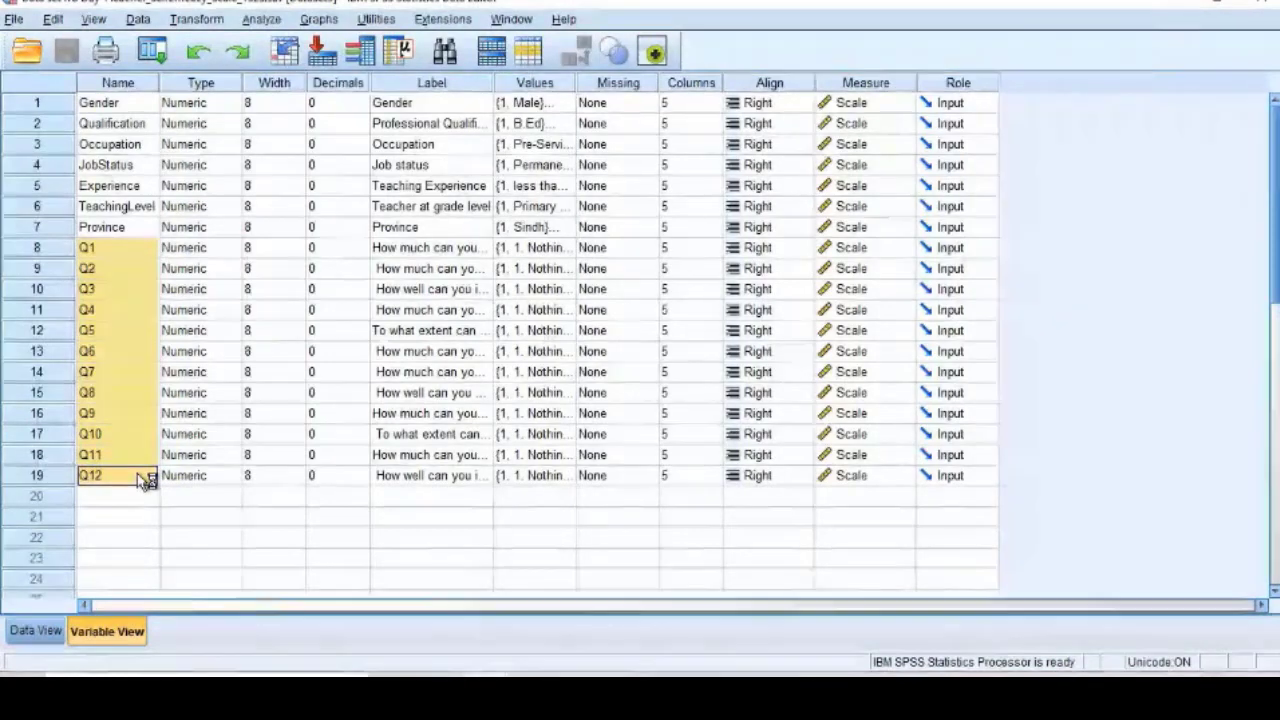
pyautogui.click(540, 693)
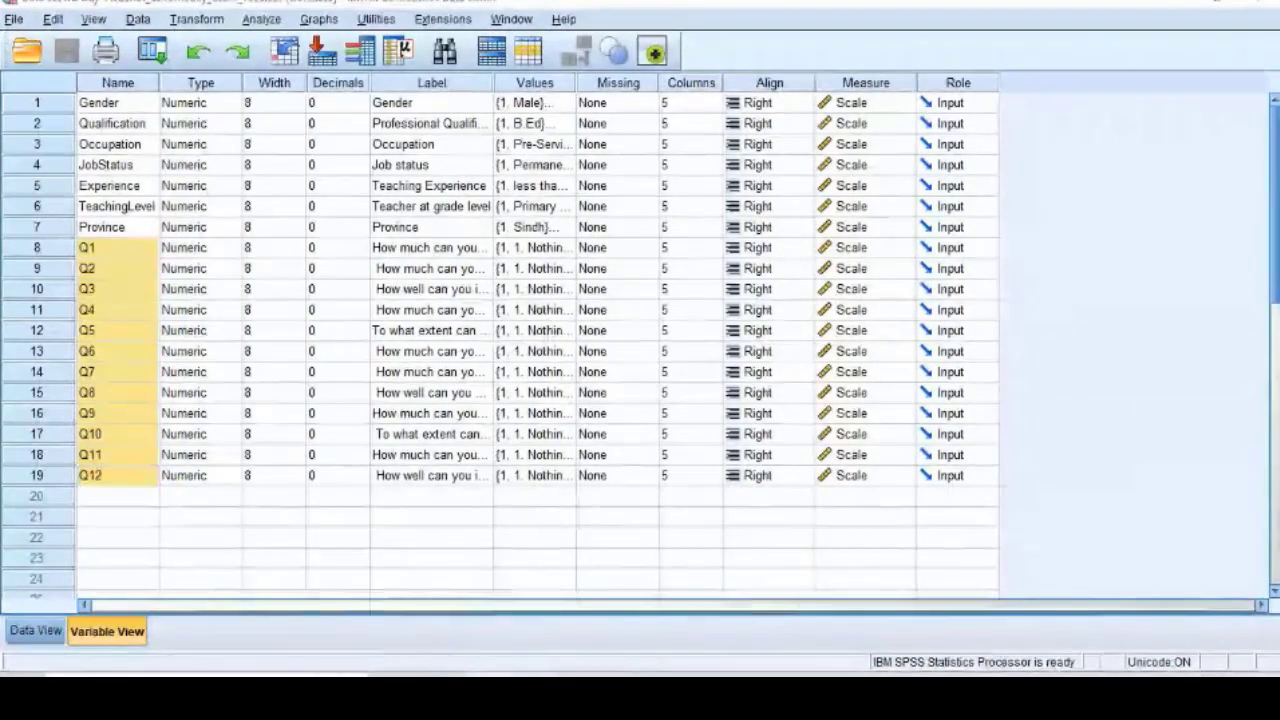
pyautogui.click(615, 311)
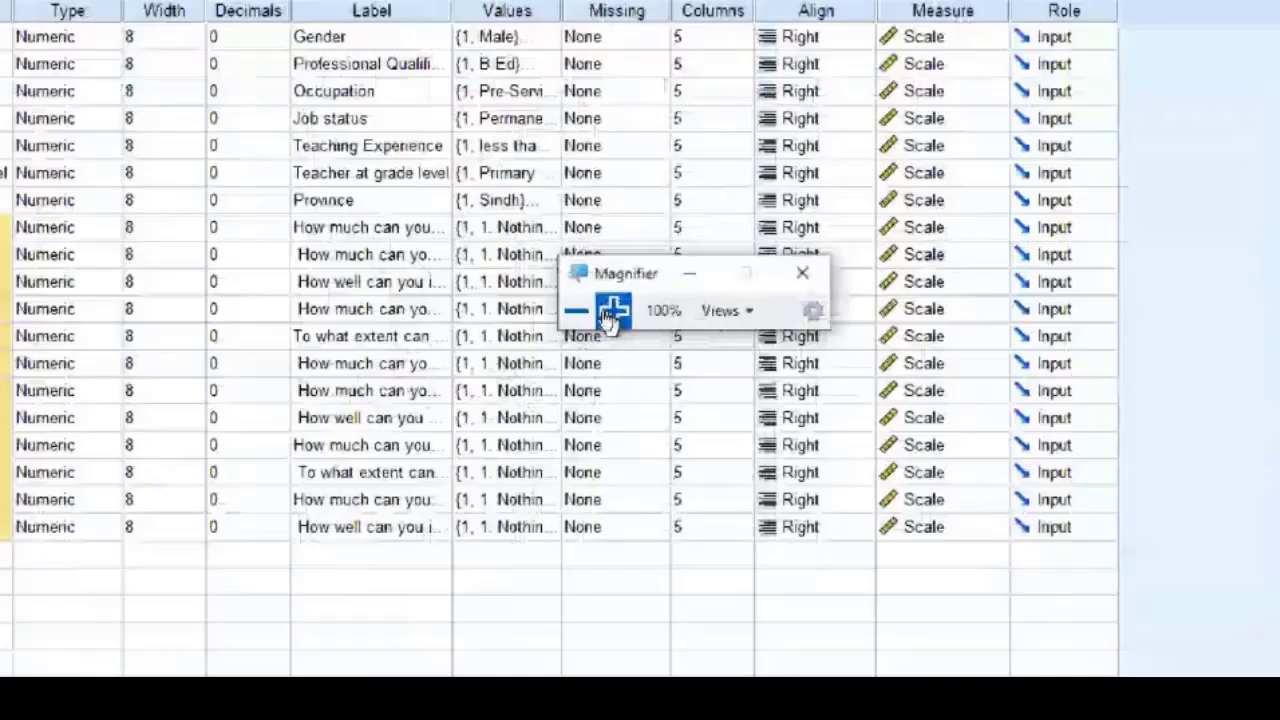
pyautogui.click(615, 311)
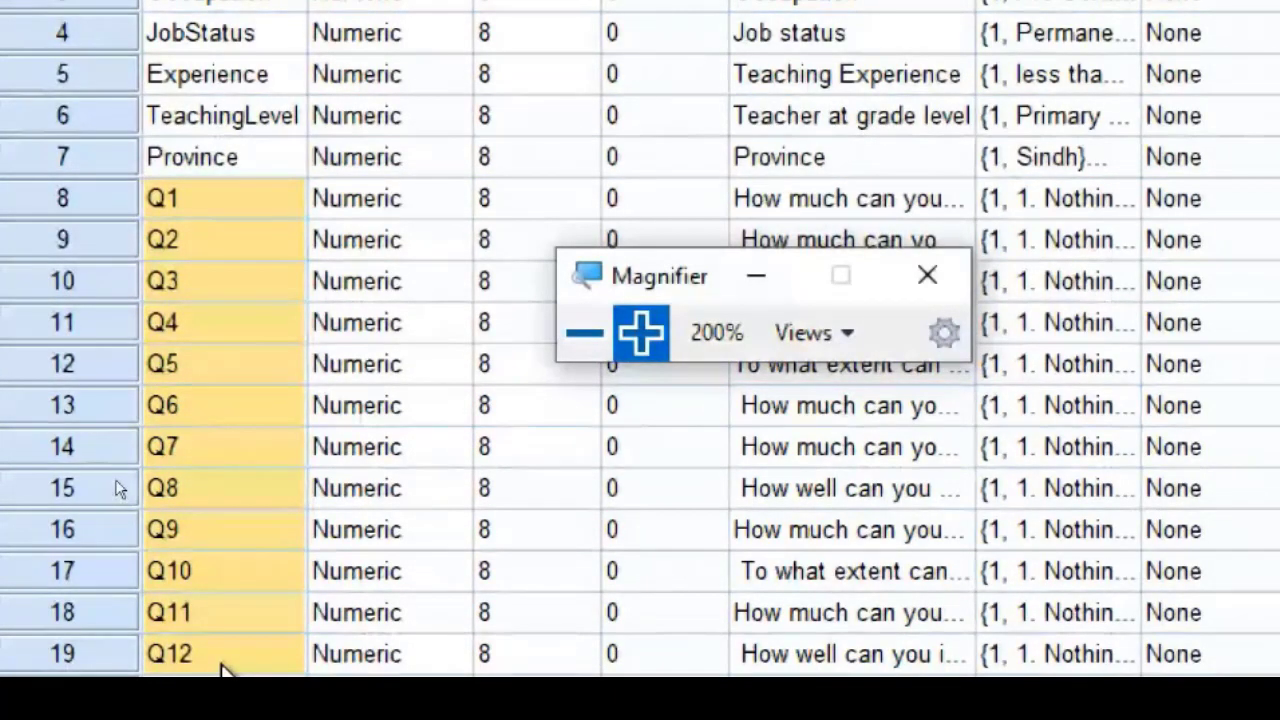
# Switch to Document2 in Word and add the bold line "What of type of analysis should be used?" below the hypothesis.
pyautogui.hotkey('alt', 'Tab')
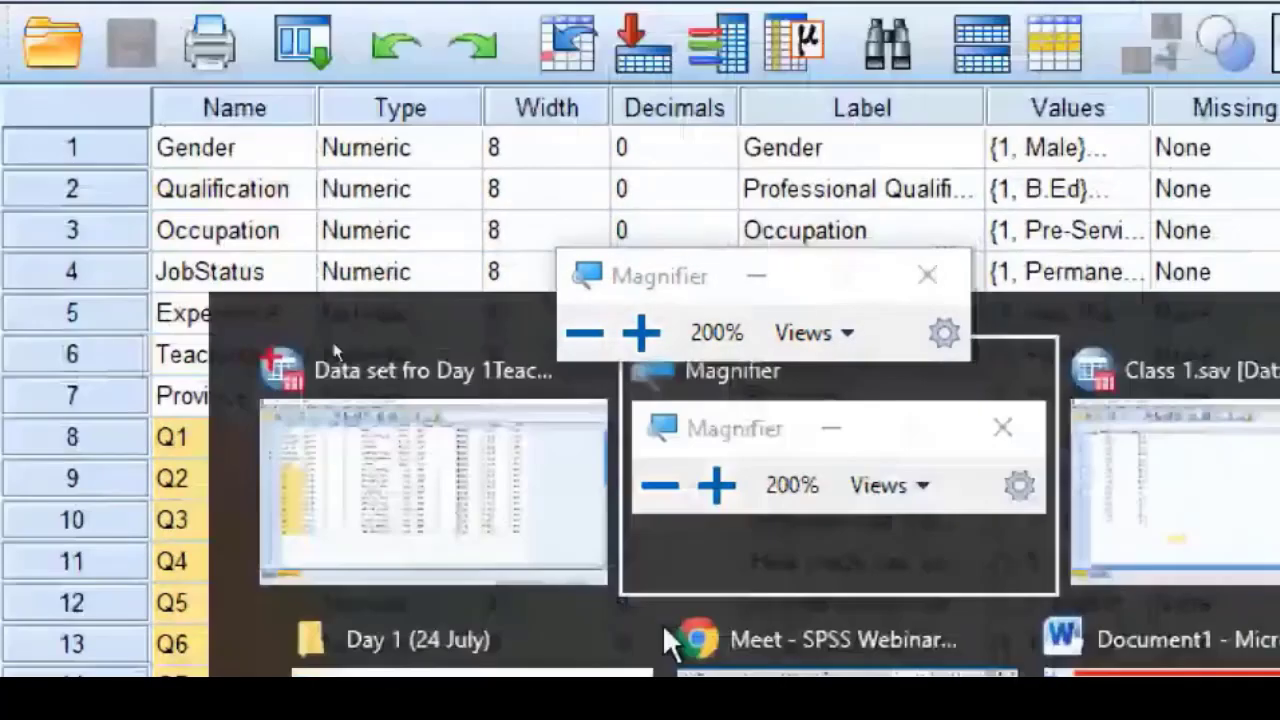
pyautogui.hotkey('alt', 'Tab')
pyautogui.hotkey('alt', 'Tab')
pyautogui.hotkey('alt', 'Tab')
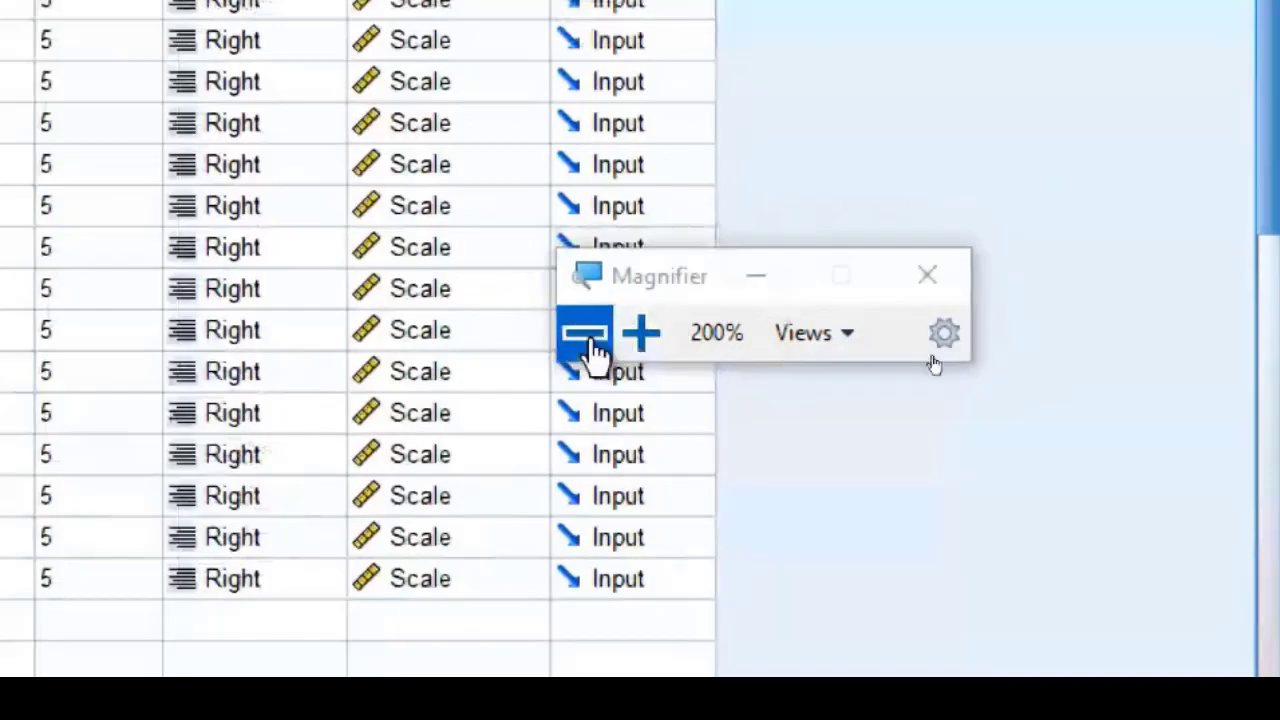
pyautogui.click(588, 340)
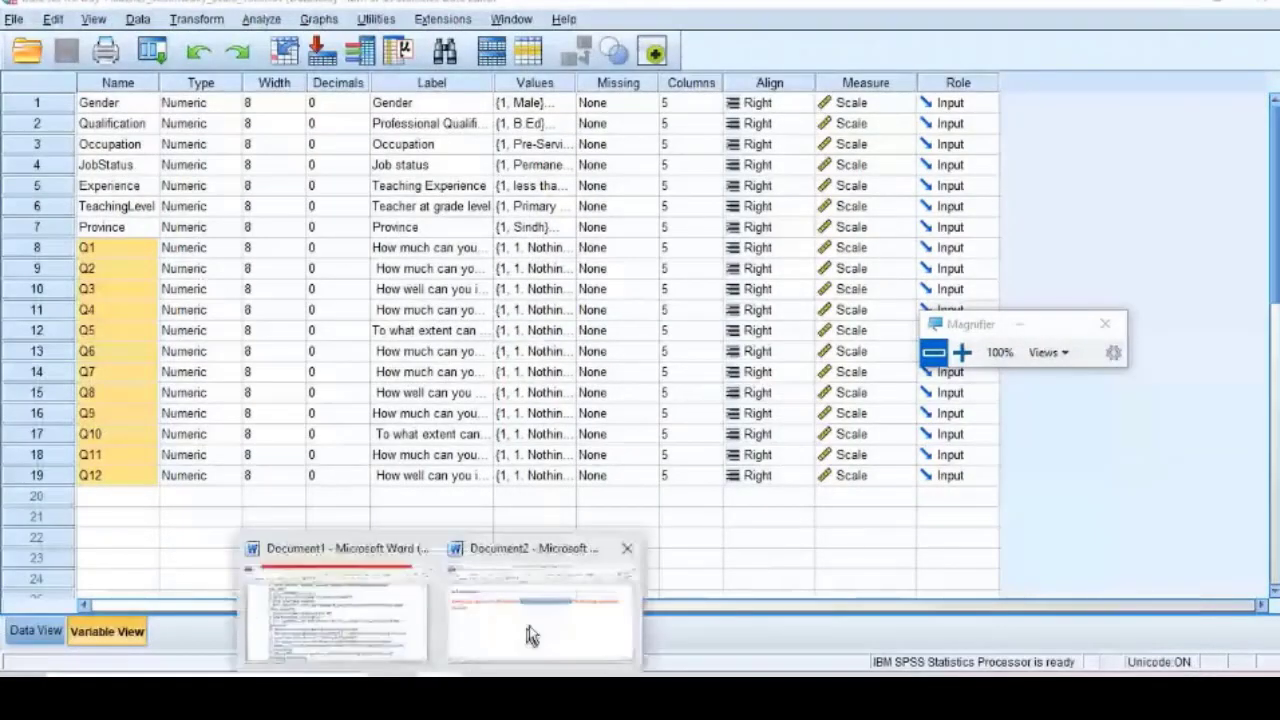
pyautogui.click(530, 635)
pyautogui.click(314, 371)
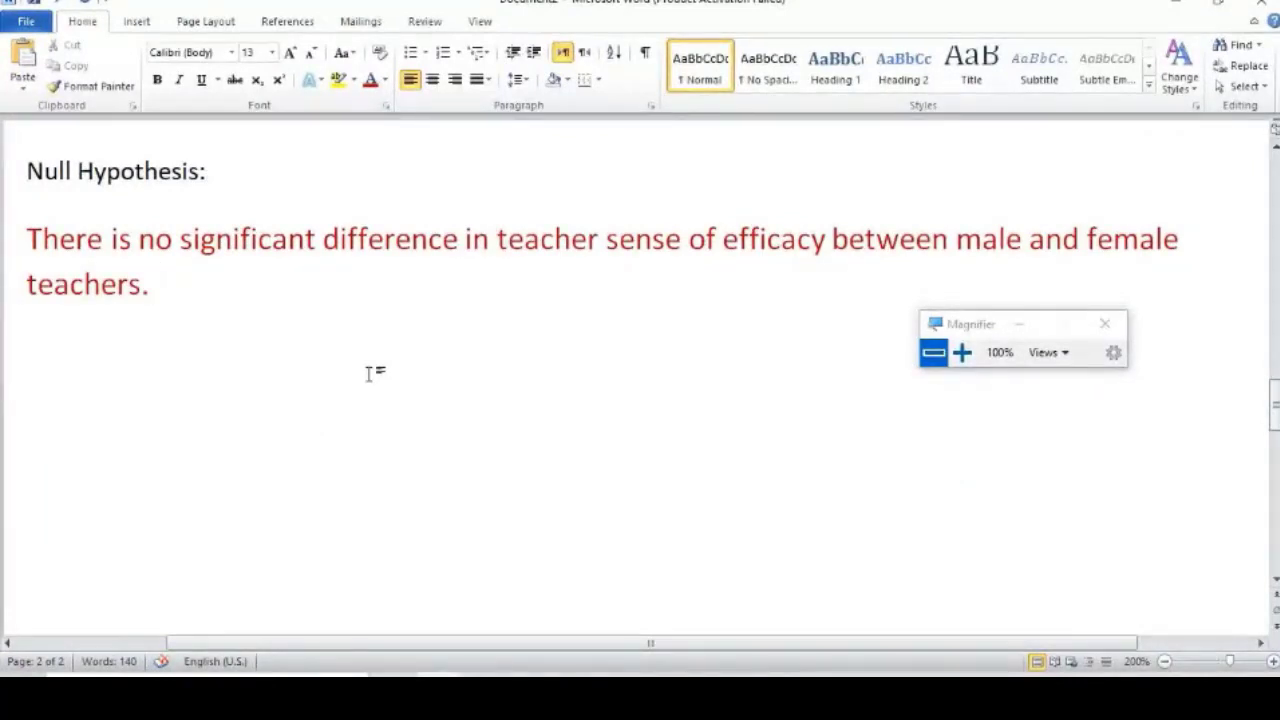
pyautogui.press('Return')
pyautogui.write('Wha')
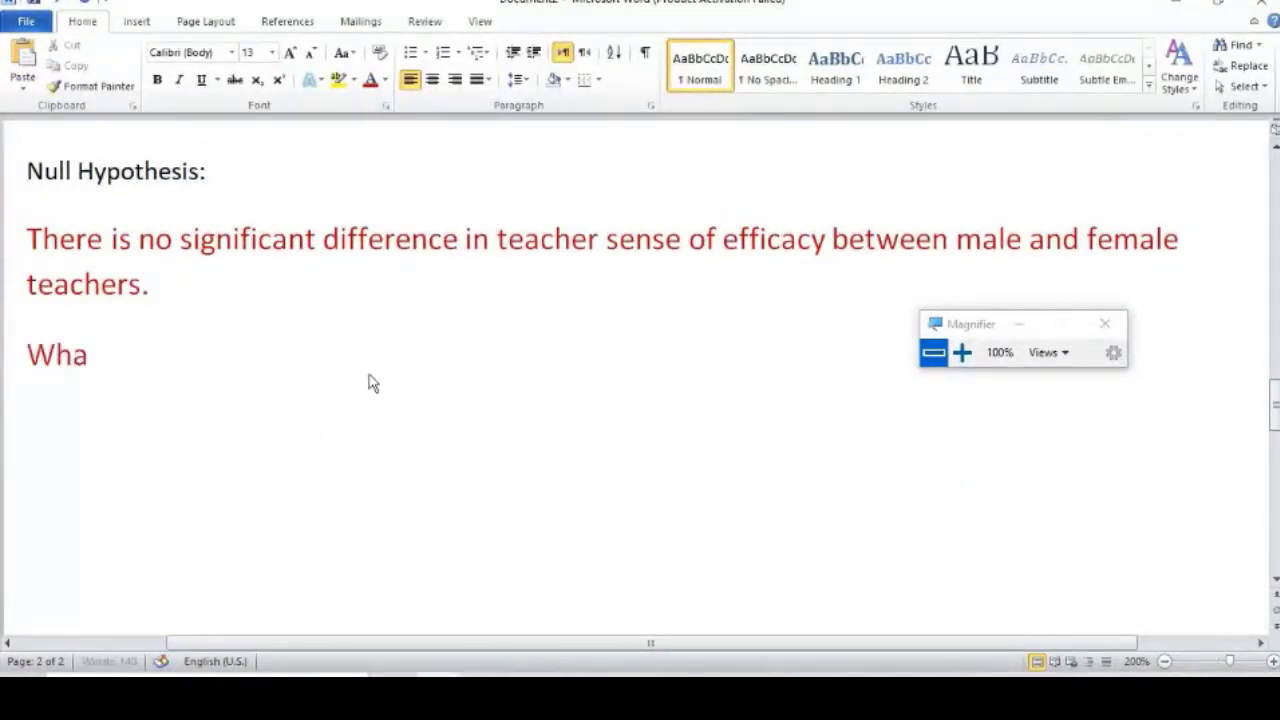
pyautogui.write('t of typ')
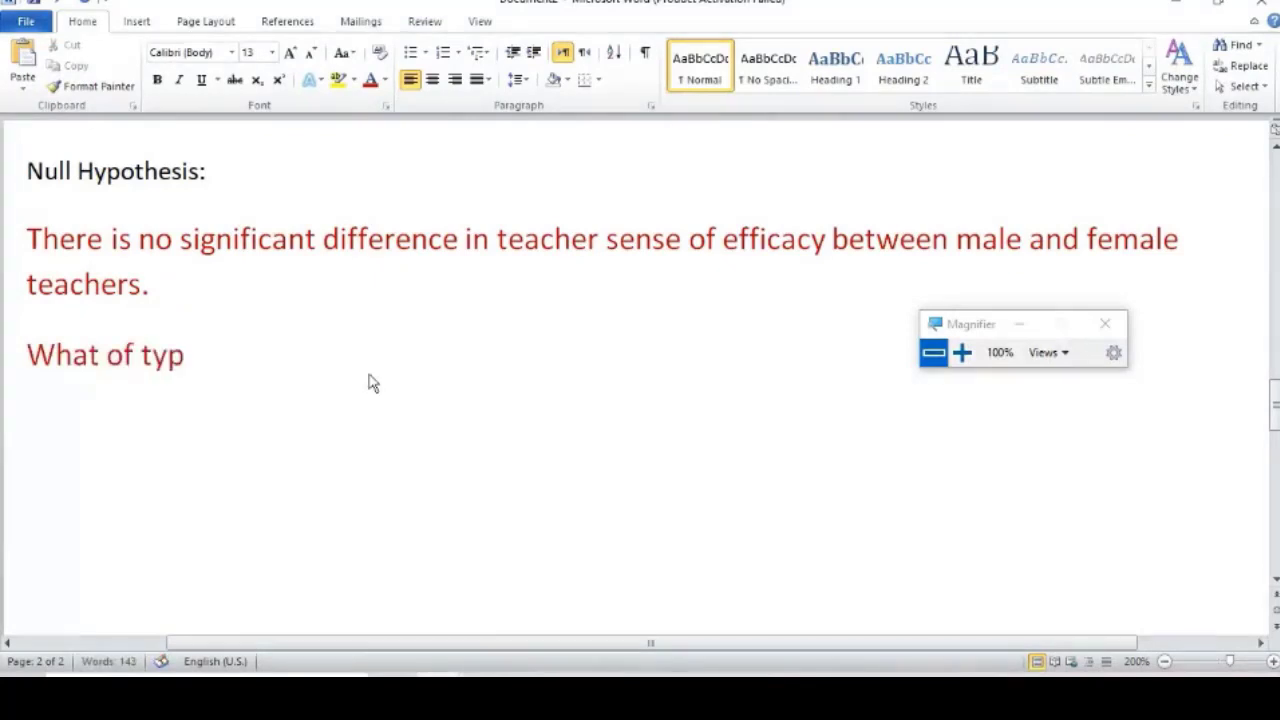
pyautogui.write('e of analysis sh')
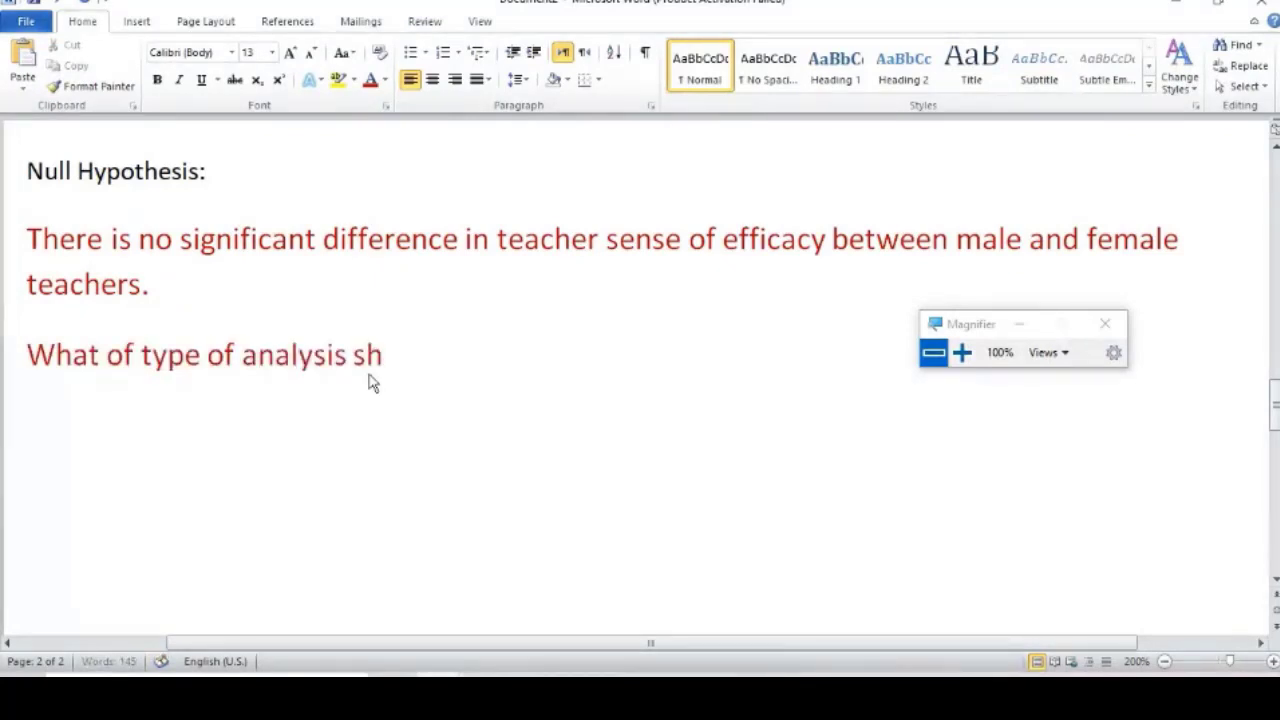
pyautogui.write('ould be used?')
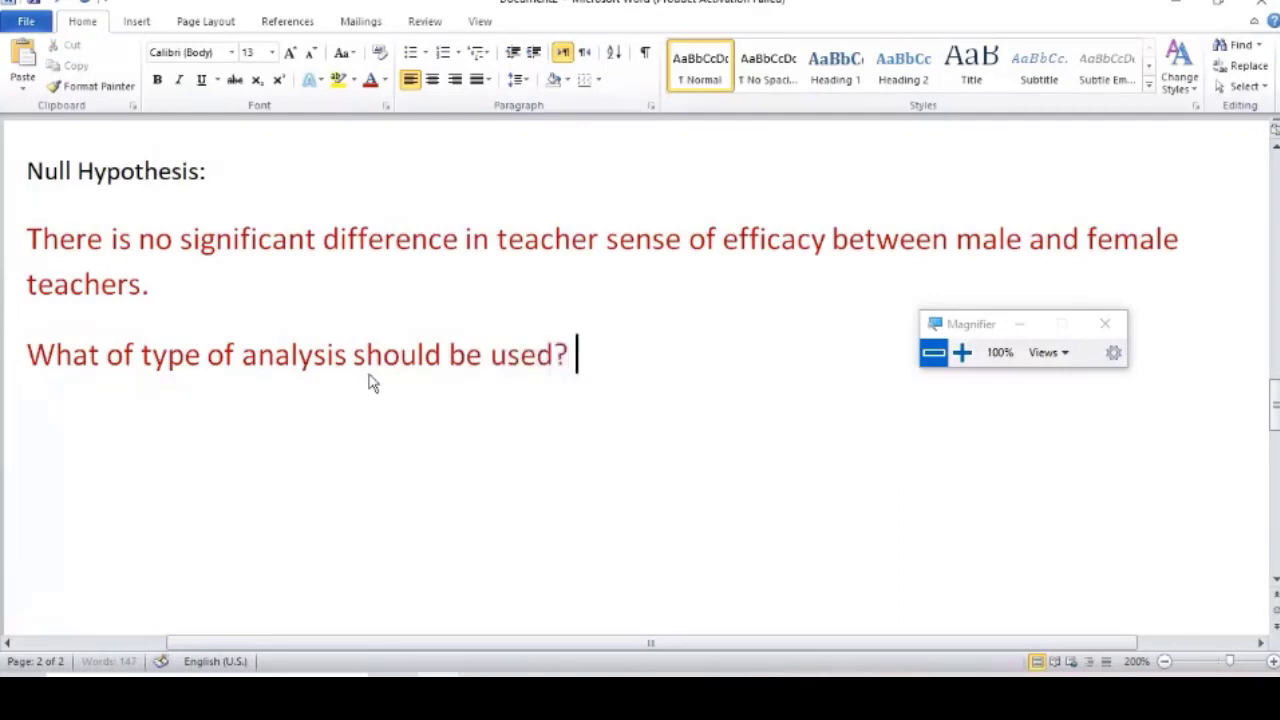
pyautogui.tripleClick(369, 383)
pyautogui.hotkey('ctrl', 'b')
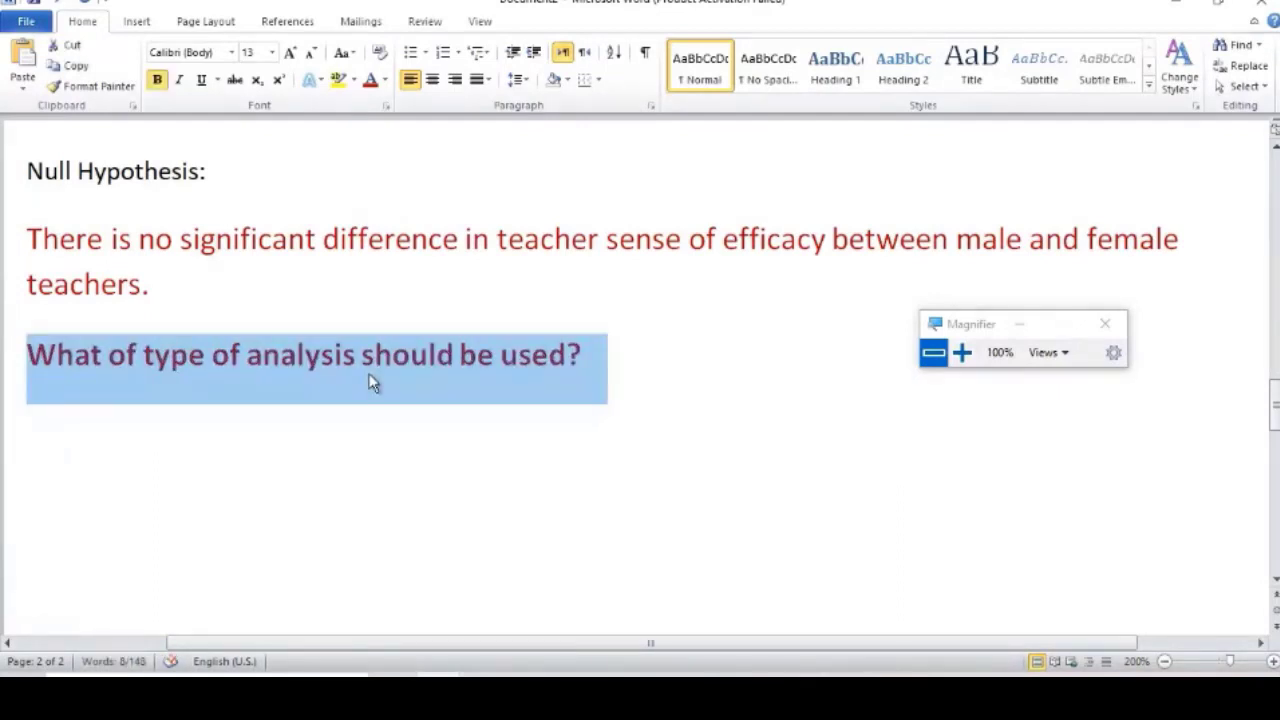
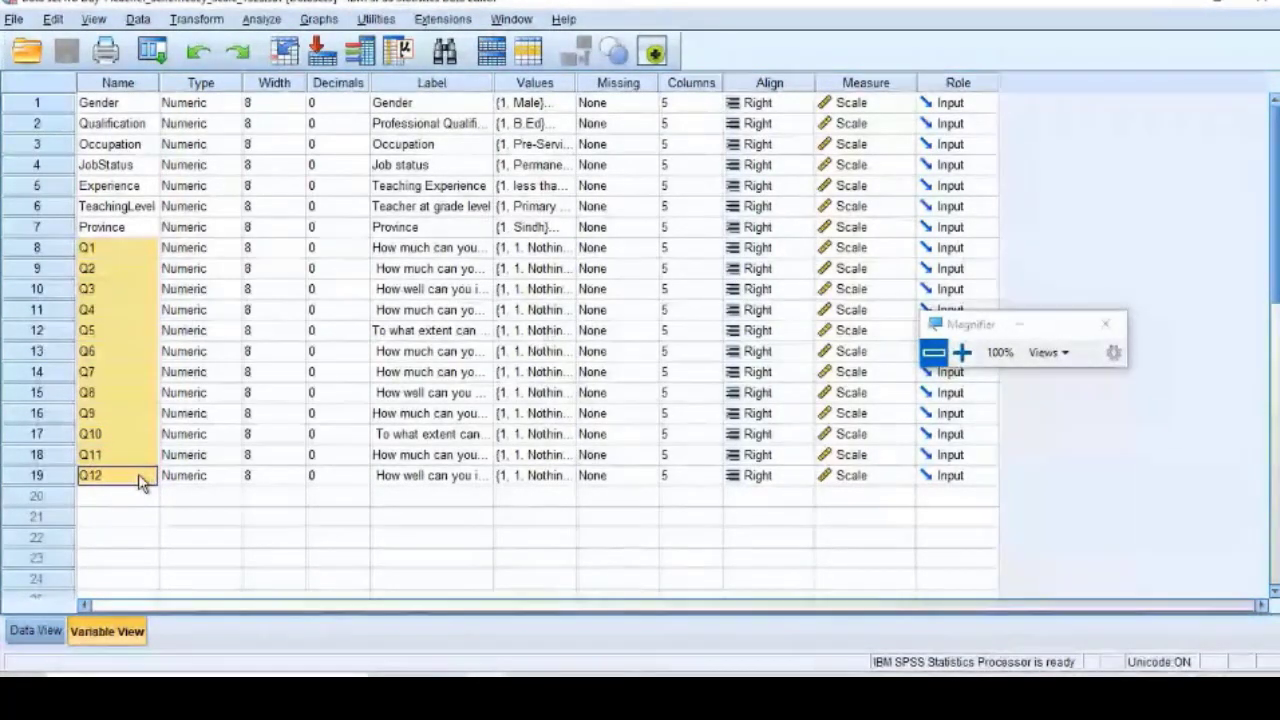
# Review the twelve efficacy scale items, Q1 through Q12, by highlighting their names in the SPSS variable list.
pyautogui.click(95, 289)
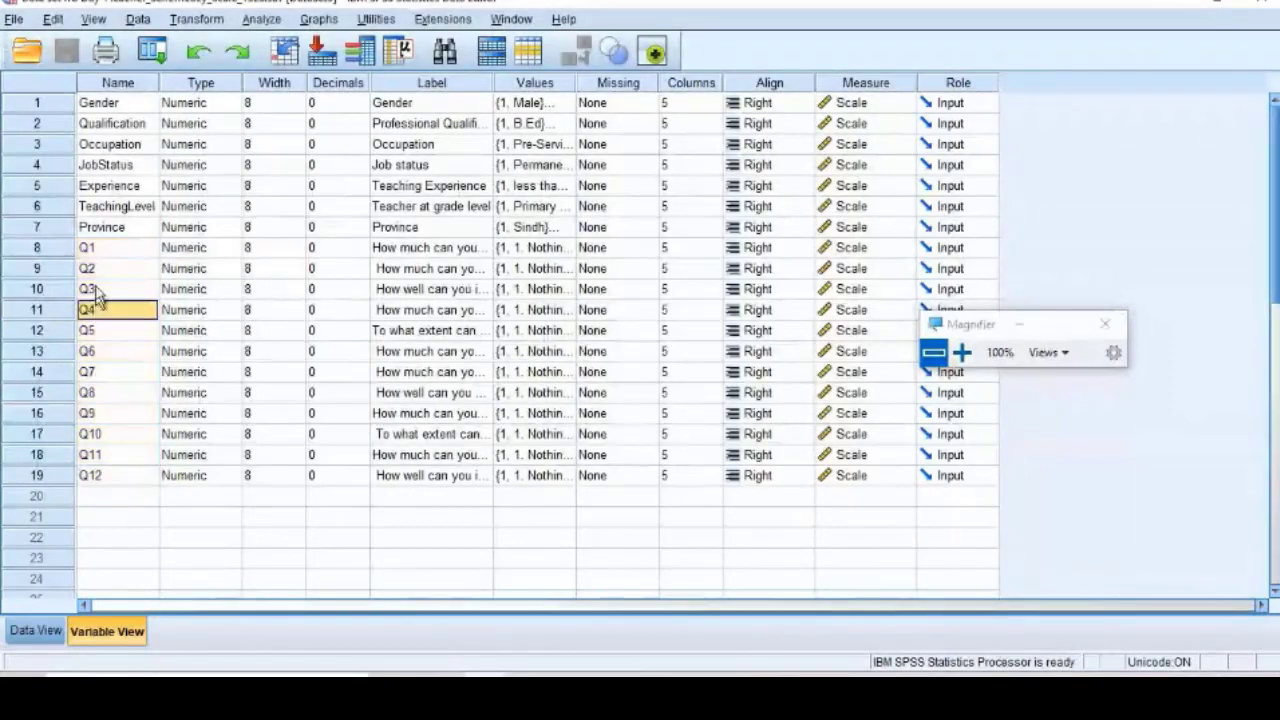
pyautogui.click(94, 252)
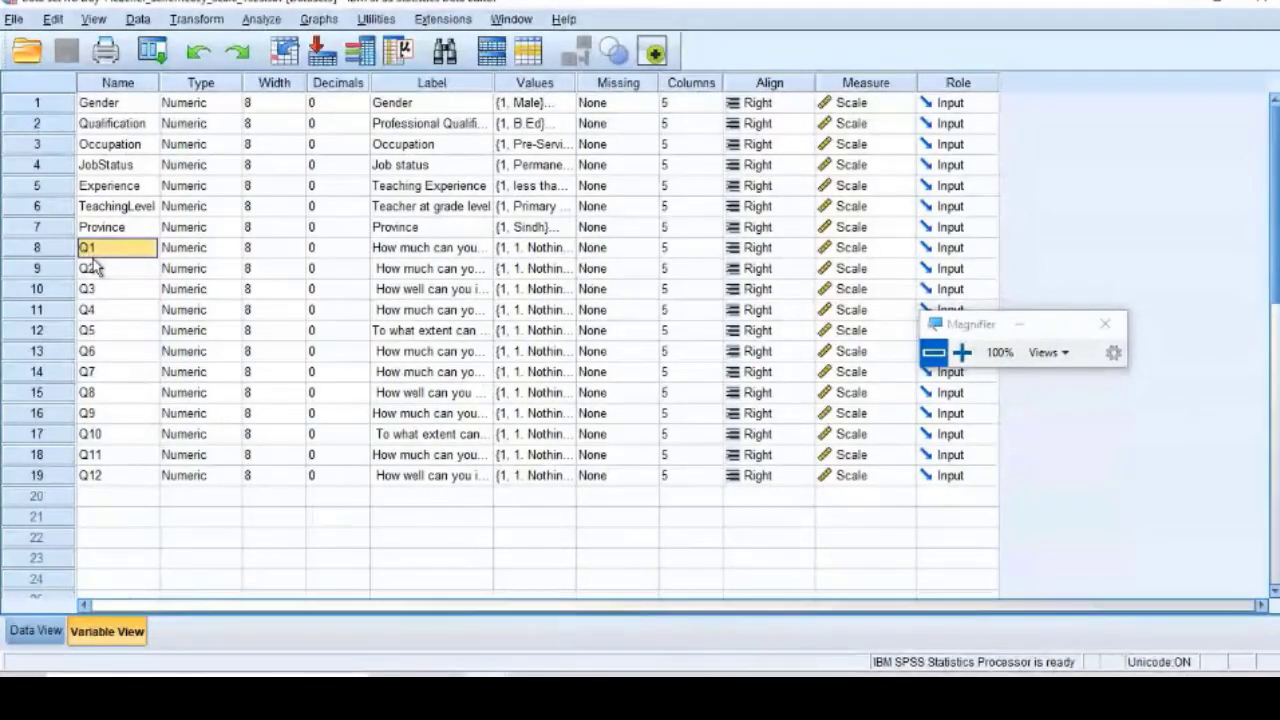
pyautogui.click(135, 345)
pyautogui.moveTo(124, 249); pyautogui.dragTo(130, 476)
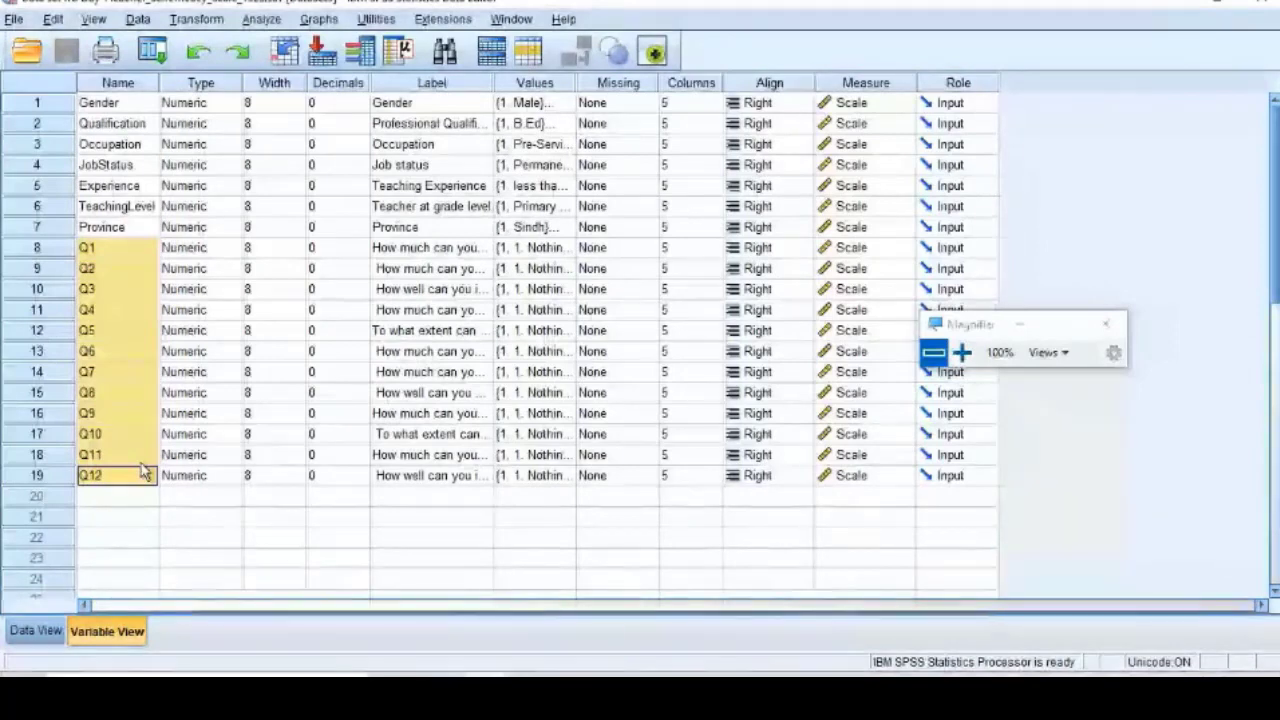
pyautogui.click(121, 249)
pyautogui.moveTo(121, 249); pyautogui.dragTo(116, 485)
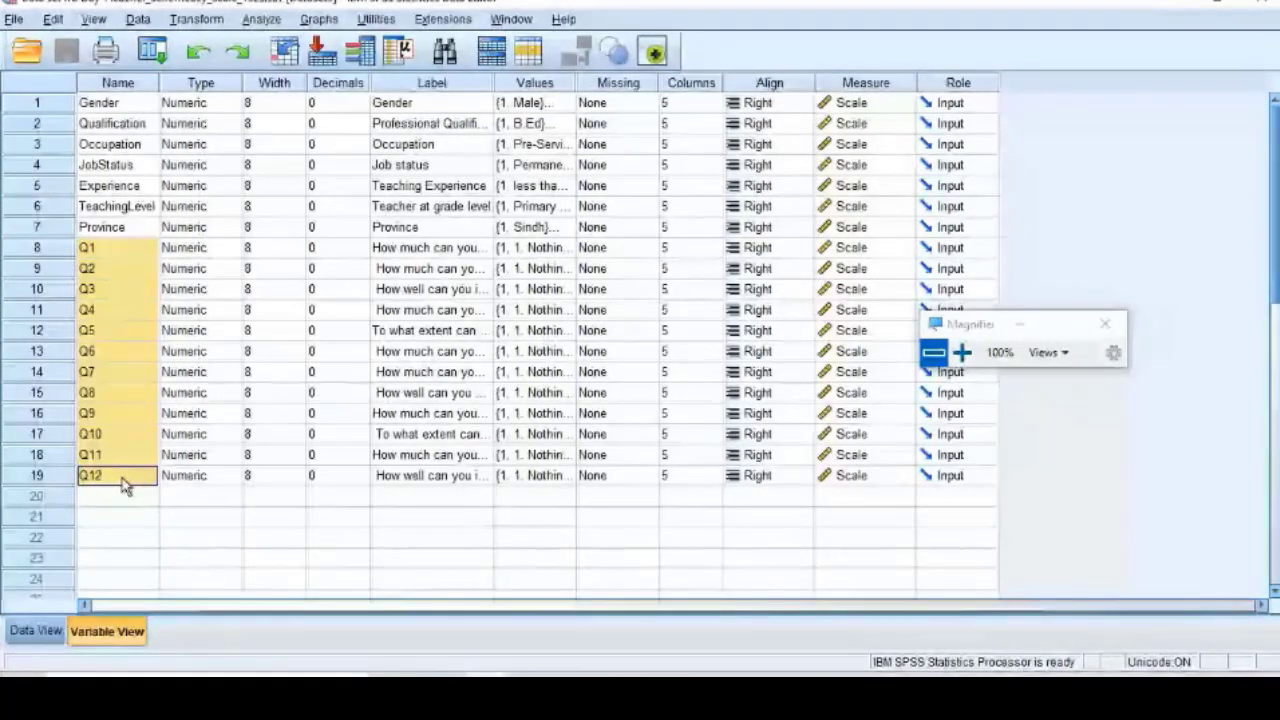
# Start a Compute Variable operation with TeacherEfficacy, written without a space, as the target variable.
pyautogui.click(963, 352)
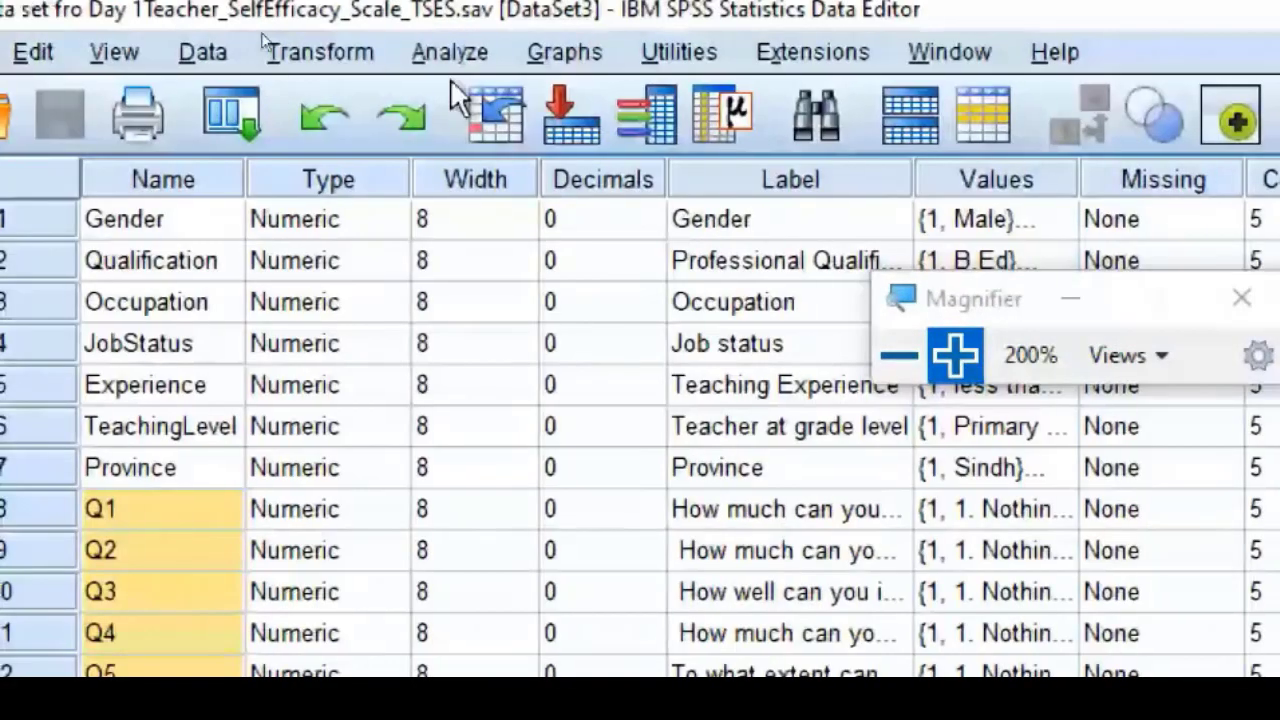
pyautogui.click(326, 52)
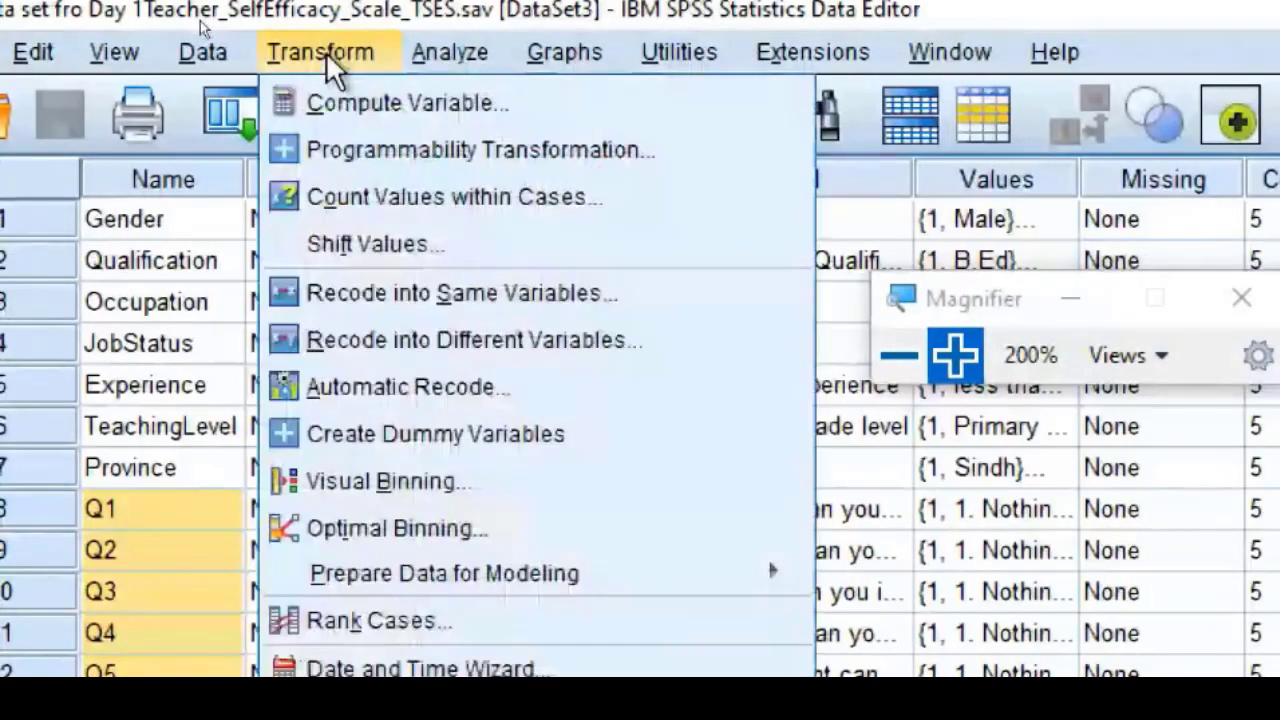
pyautogui.click(337, 110)
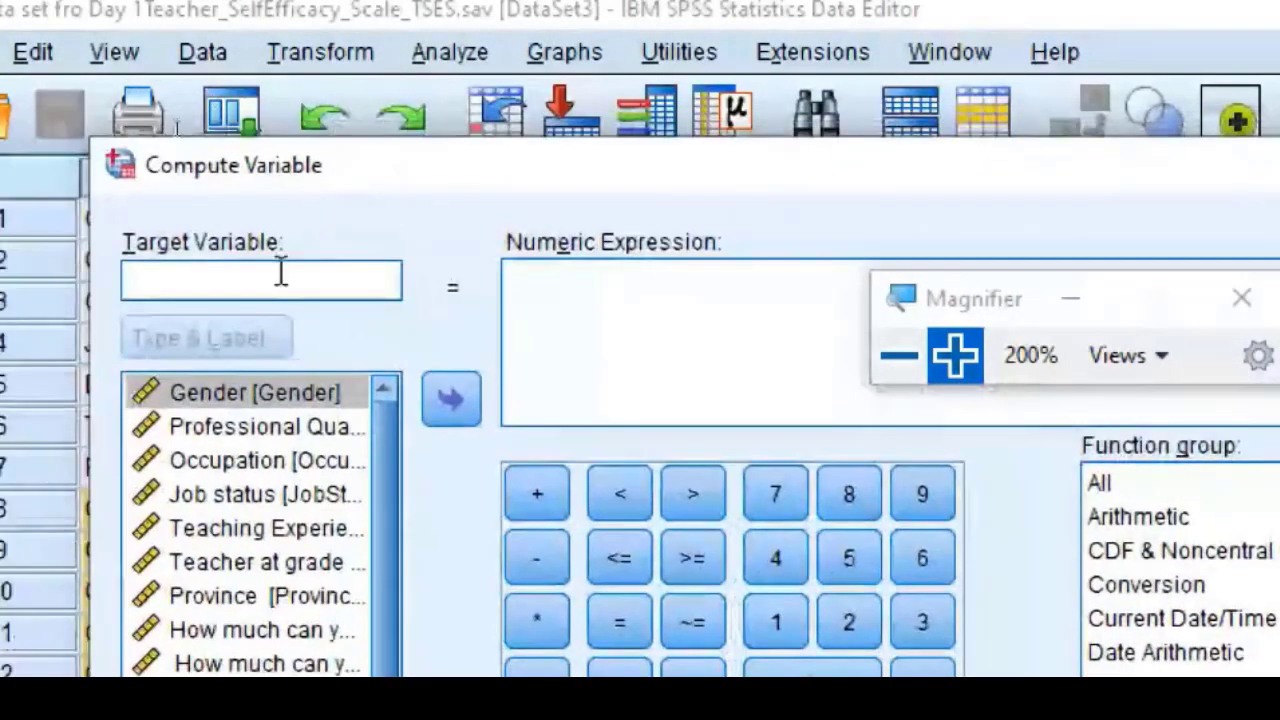
pyautogui.click(276, 282)
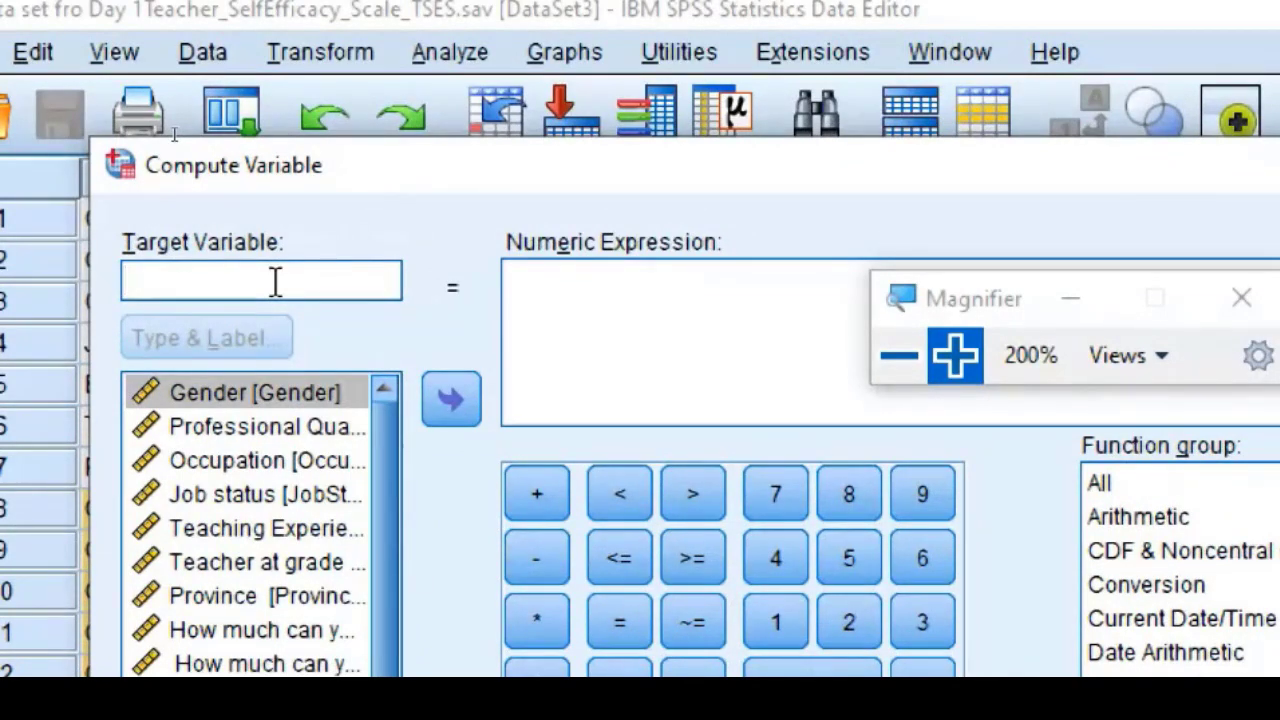
pyautogui.write('Teacher Effic')
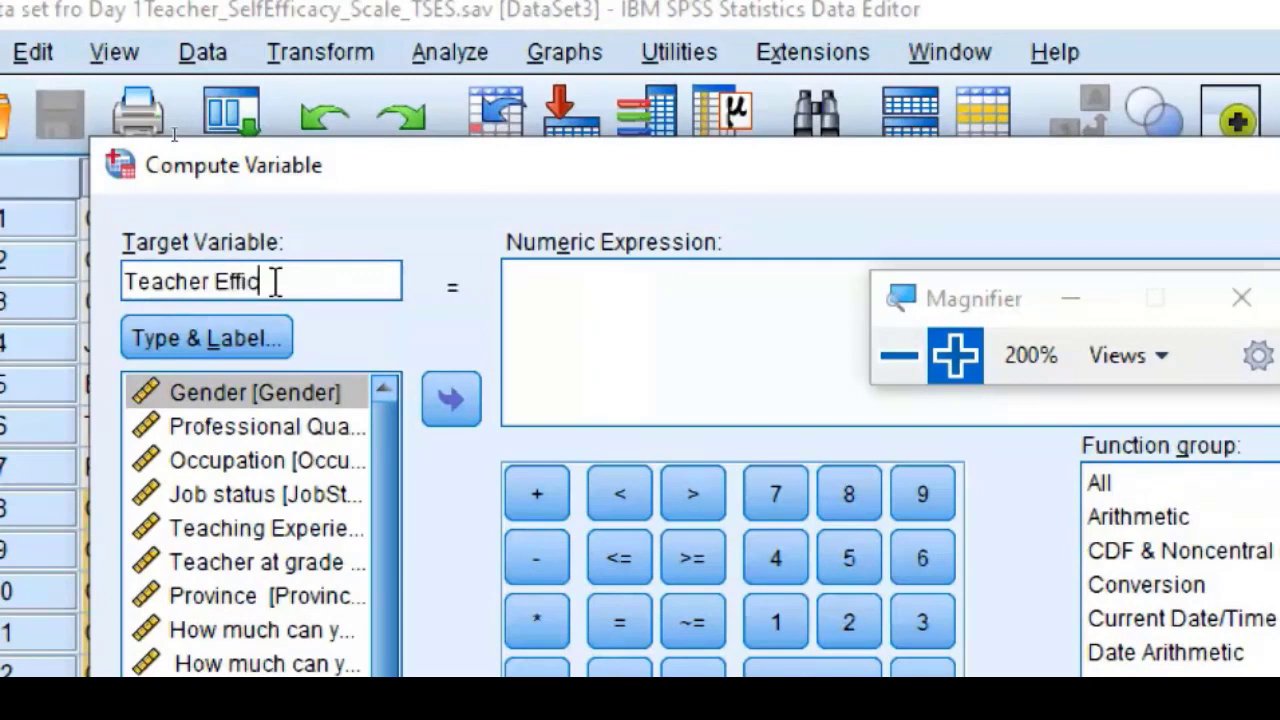
pyautogui.write('acy')
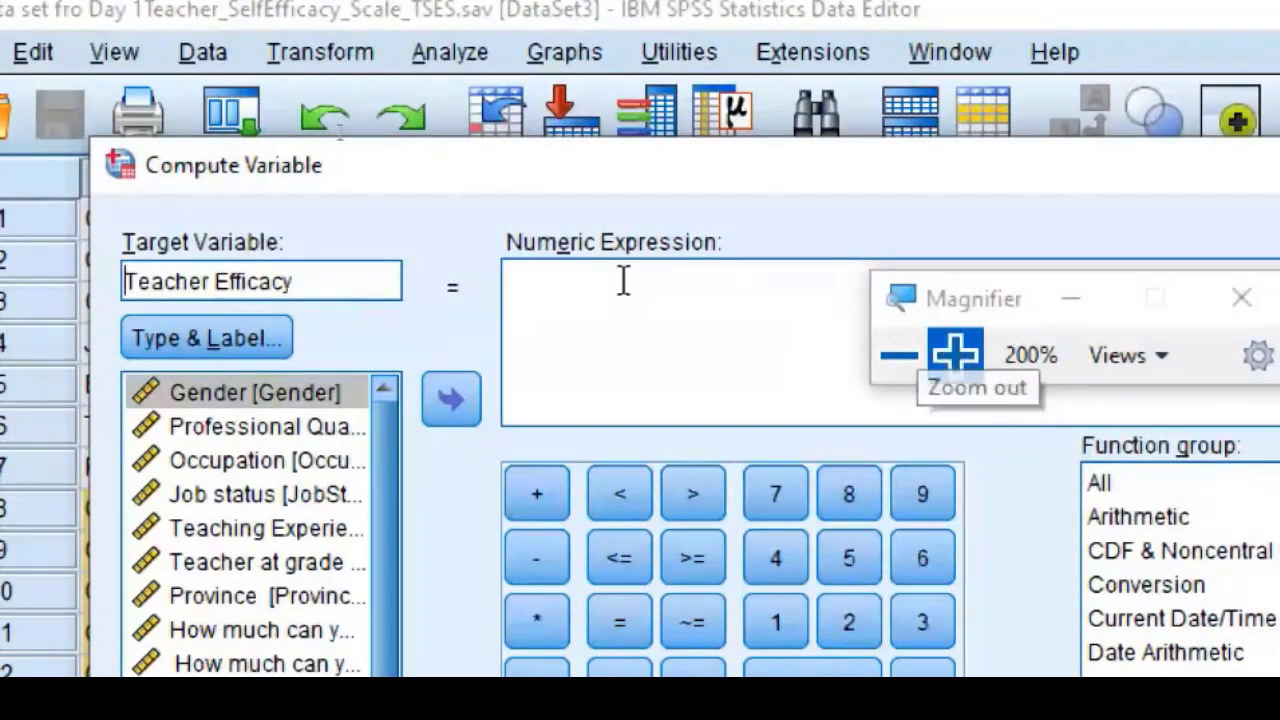
pyautogui.click(214, 284)
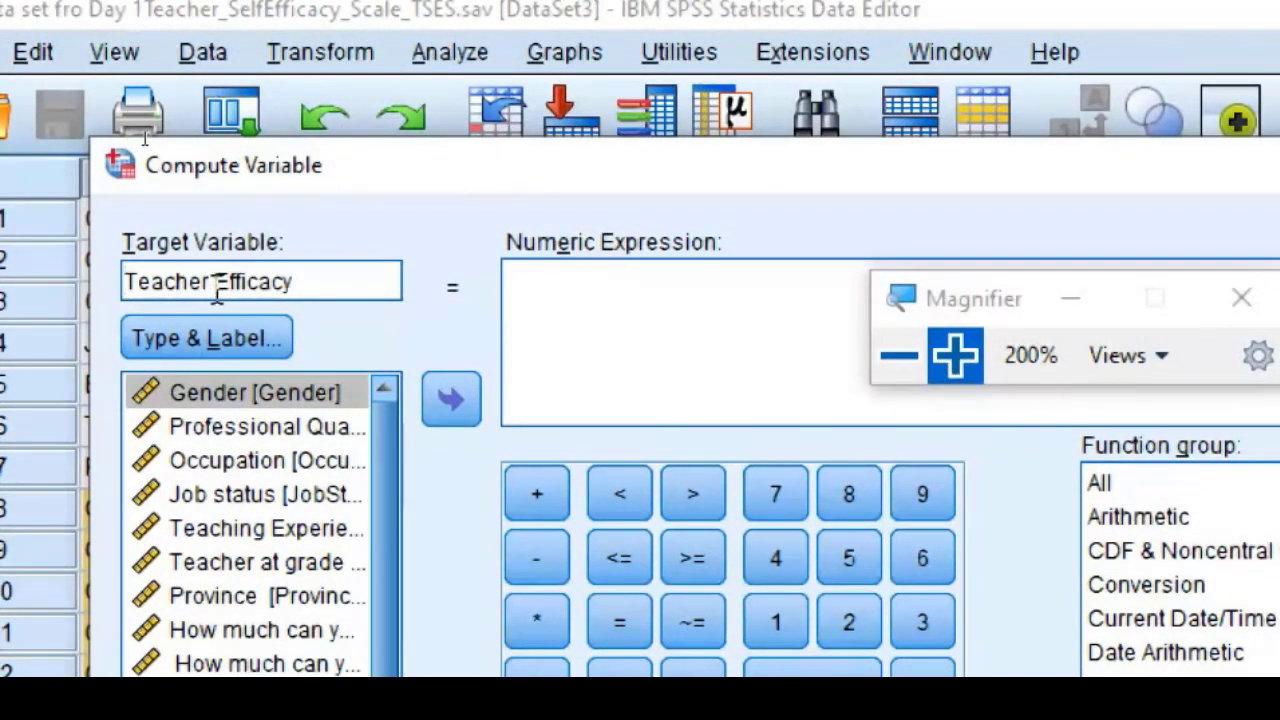
pyautogui.press('BackSpace')
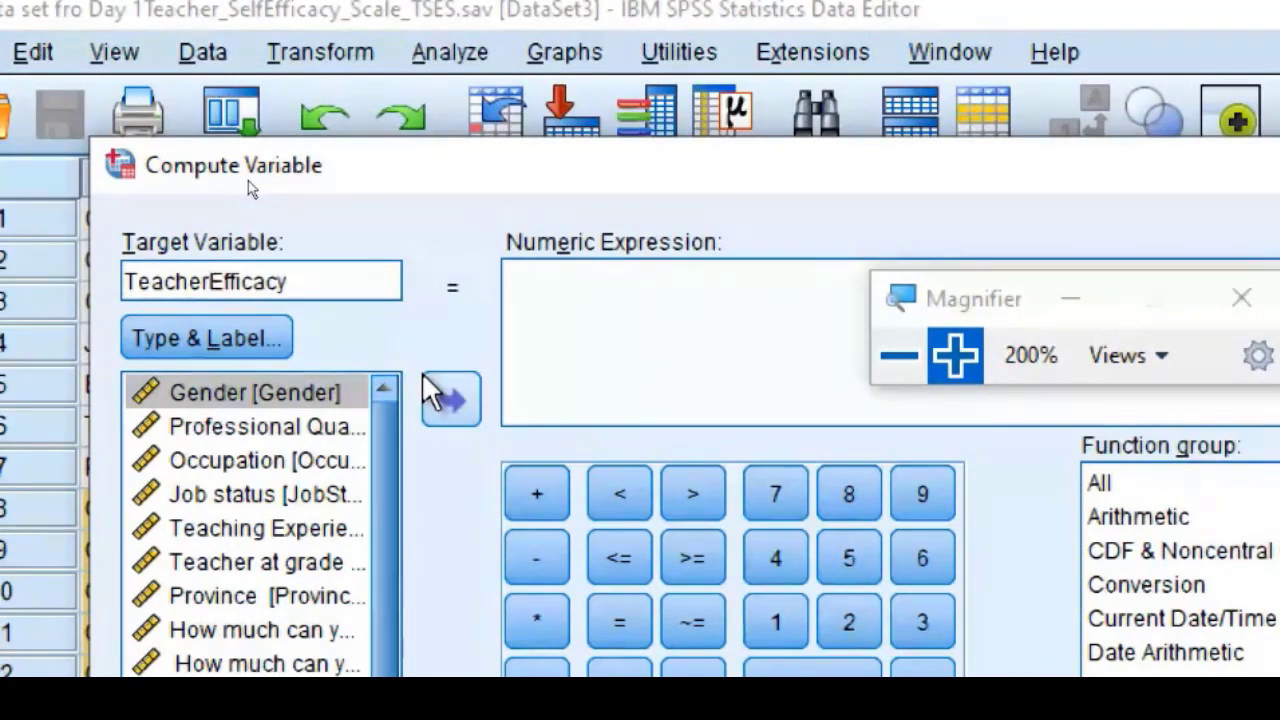
# Reposition the Compute Variable dialog and display its source variables by name instead of by label.
pyautogui.click(732, 286)
pyautogui.moveTo(745, 170); pyautogui.dragTo(644, 34)
pyautogui.rightClick(49, 480)
pyautogui.click(119, 543)
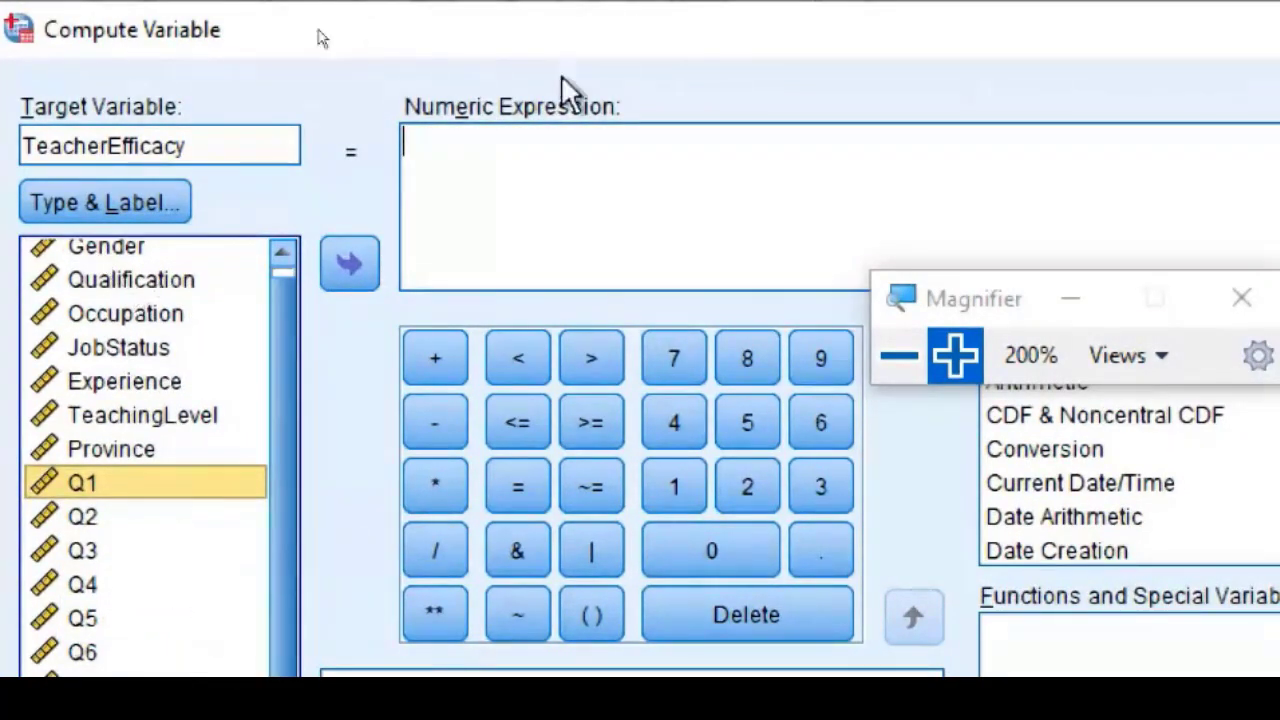
# Enter the numeric expression (Q1+Q2+Q3+Q4+Q5+Q6+Q7+Q8+Q9+Q10+Q11+Q12)/12 for the TeacherEfficacy variable.
pyautogui.click(521, 222)
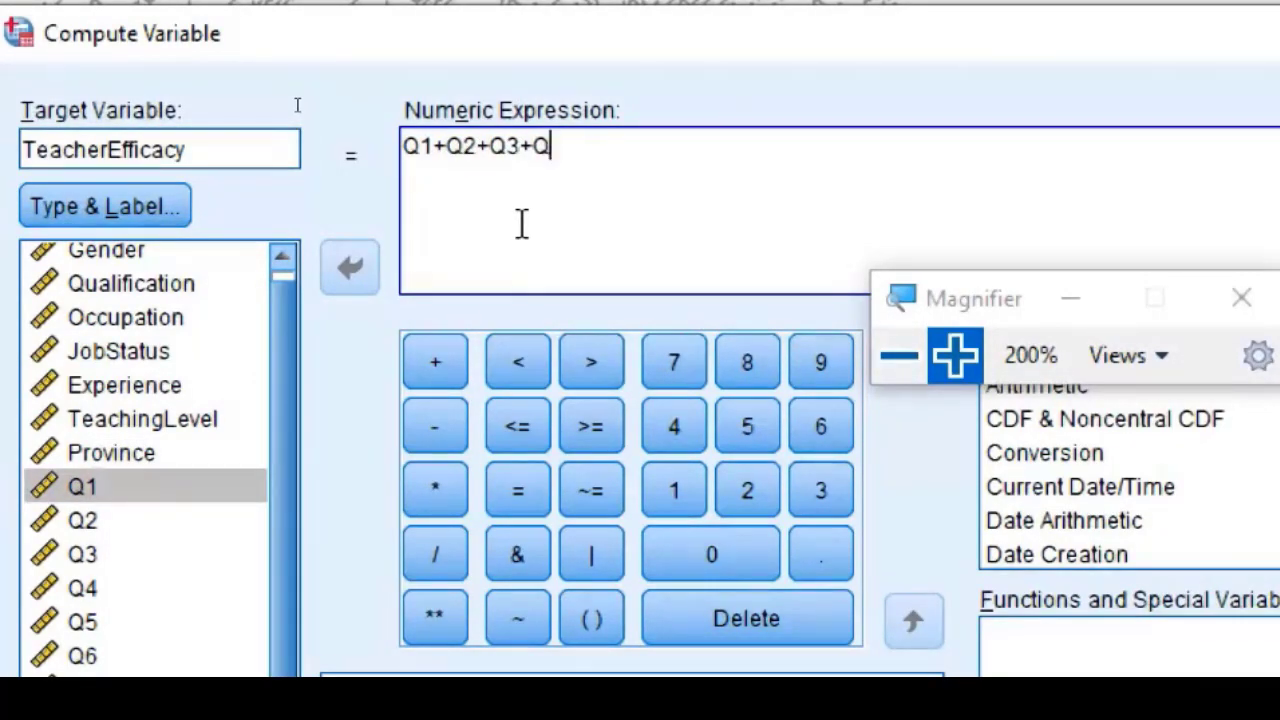
pyautogui.write('Q1+Q2+Q3+Q4+Q5+')
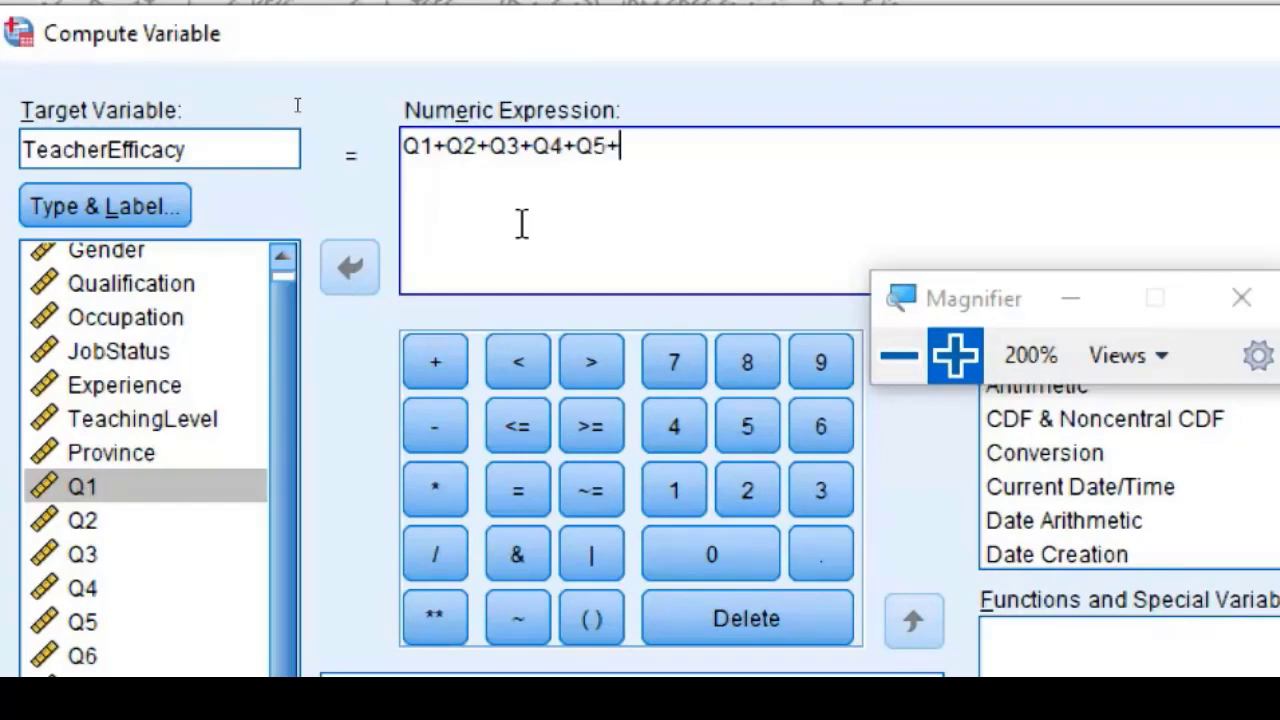
pyautogui.write('Q6+Q7+Q8+Q9+Q10')
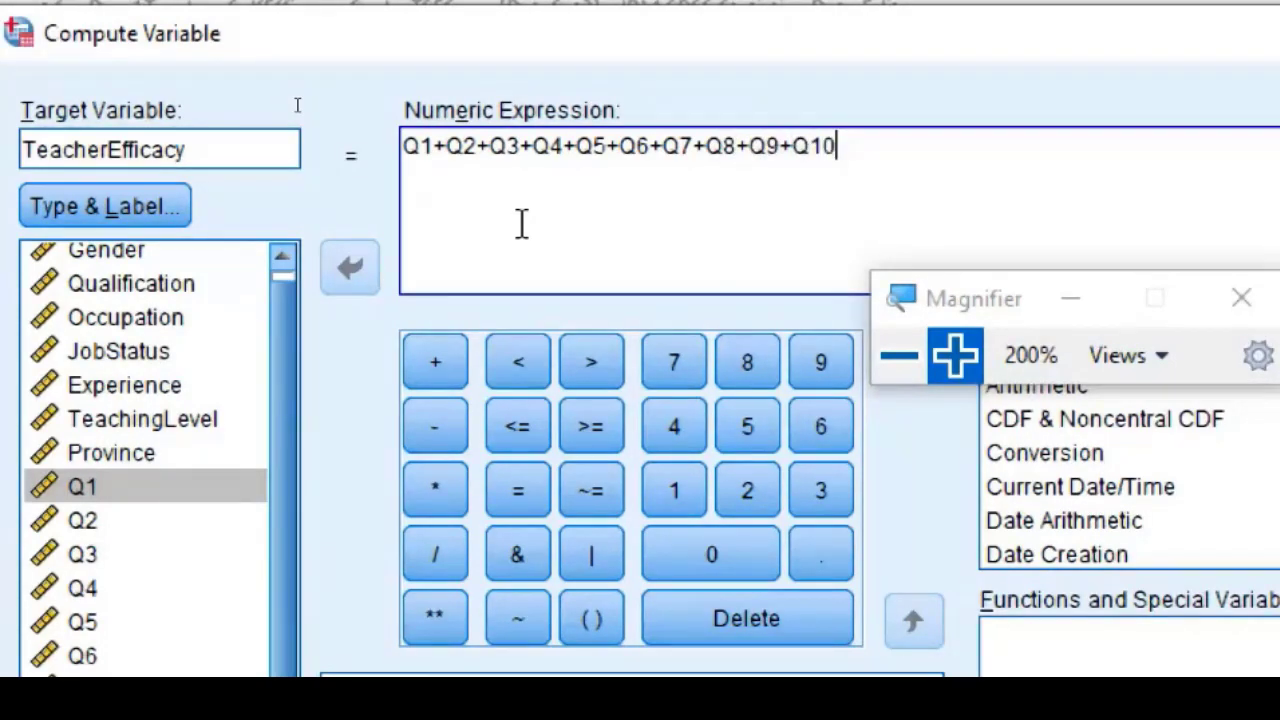
pyautogui.write('+Q11+Q12')
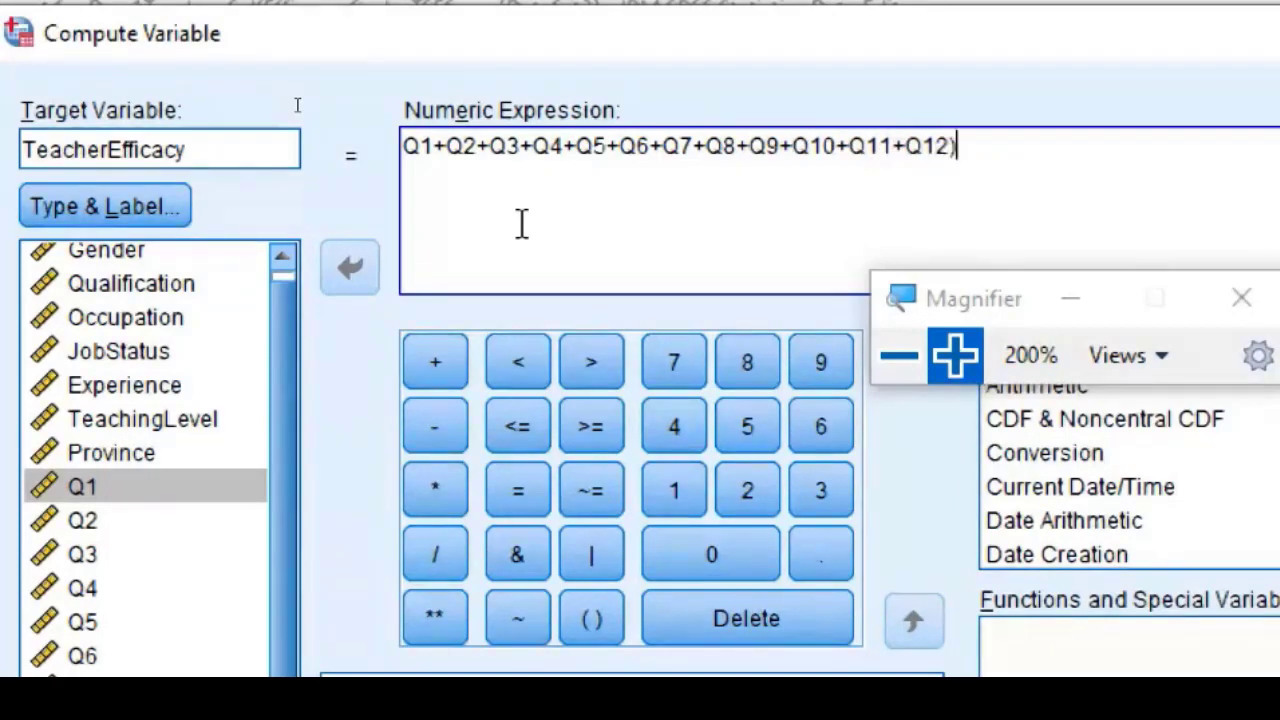
pyautogui.write('(')
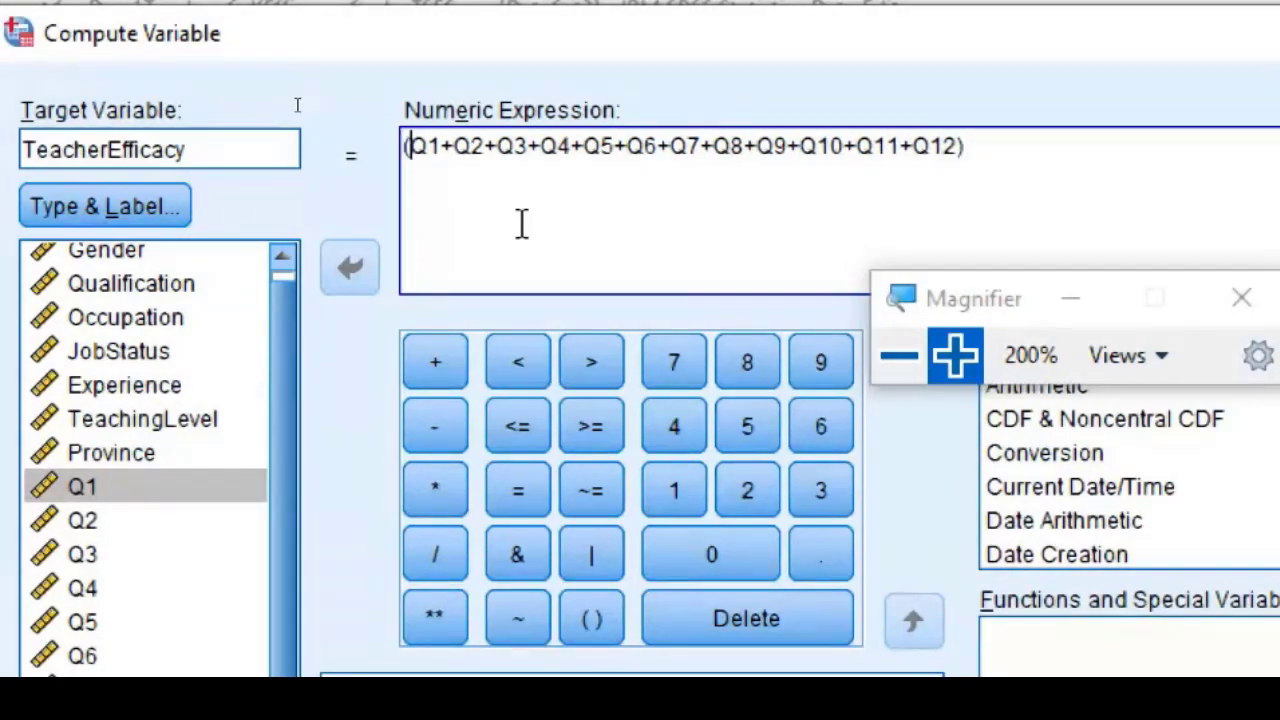
pyautogui.press('End')
pyautogui.write('/12')
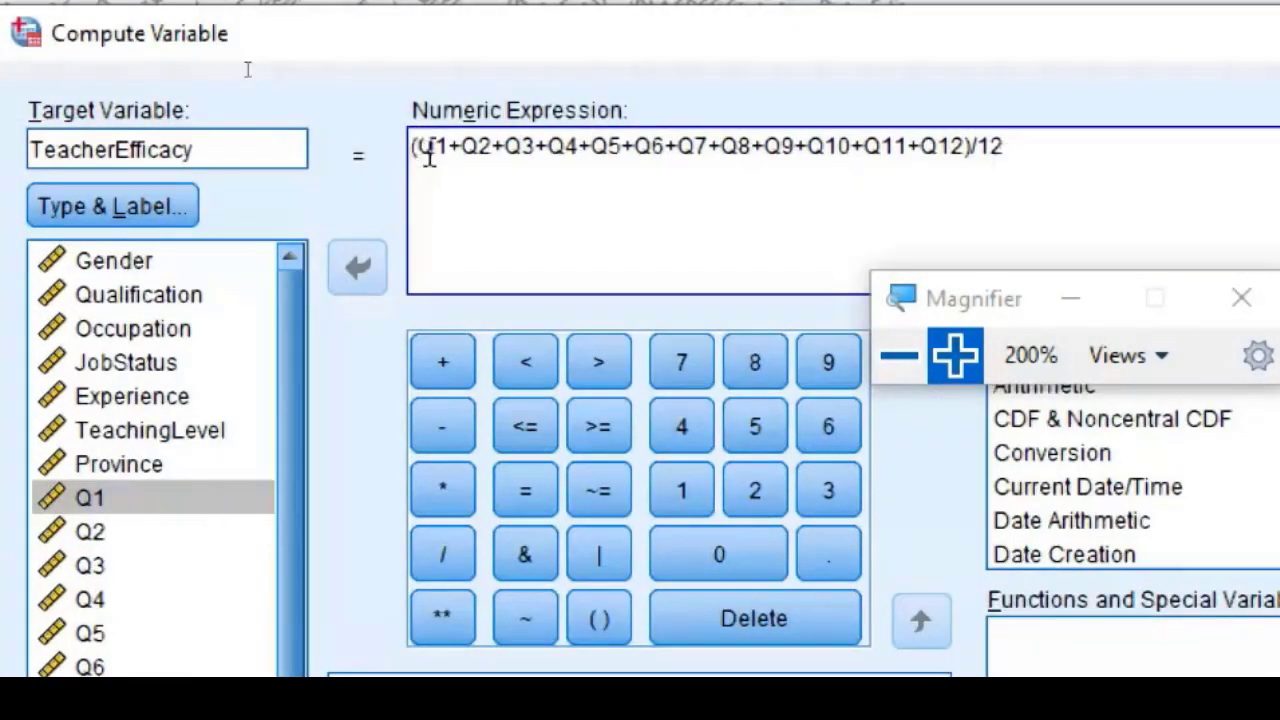
pyautogui.moveTo(423, 150); pyautogui.dragTo(928, 148)
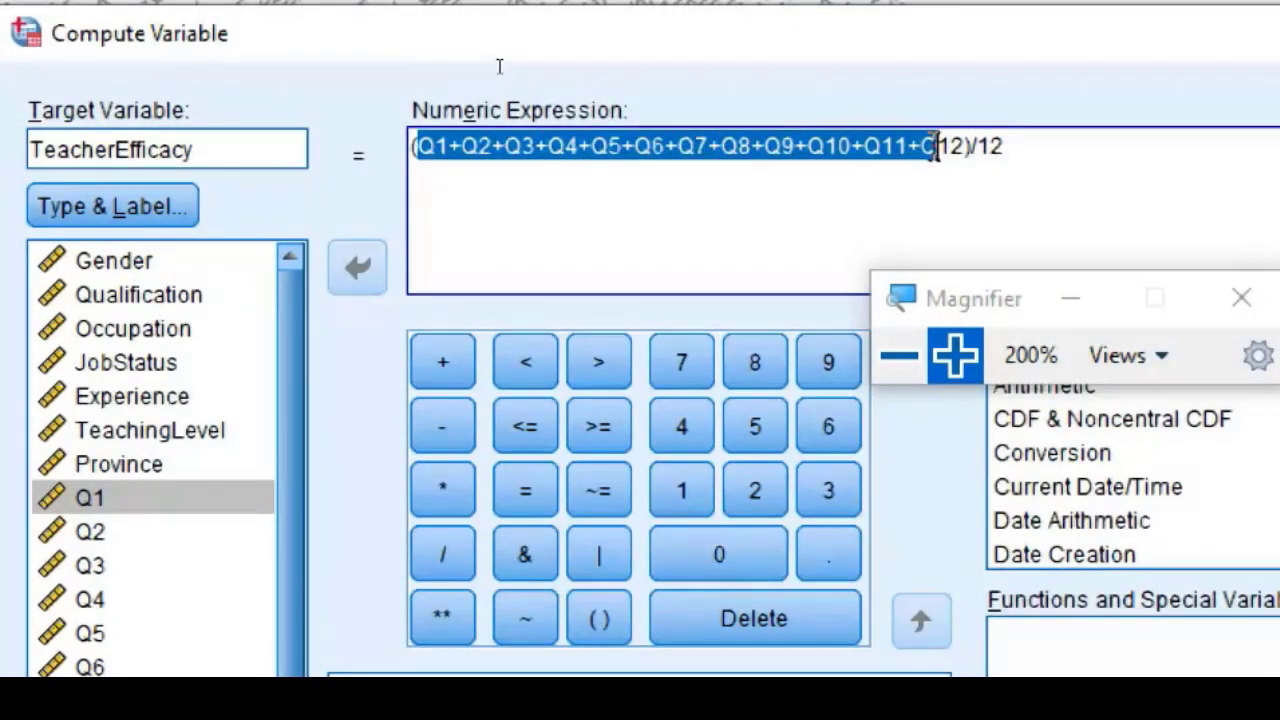
pyautogui.click(1040, 165)
pyautogui.moveTo(1010, 148); pyautogui.dragTo(310, 117)
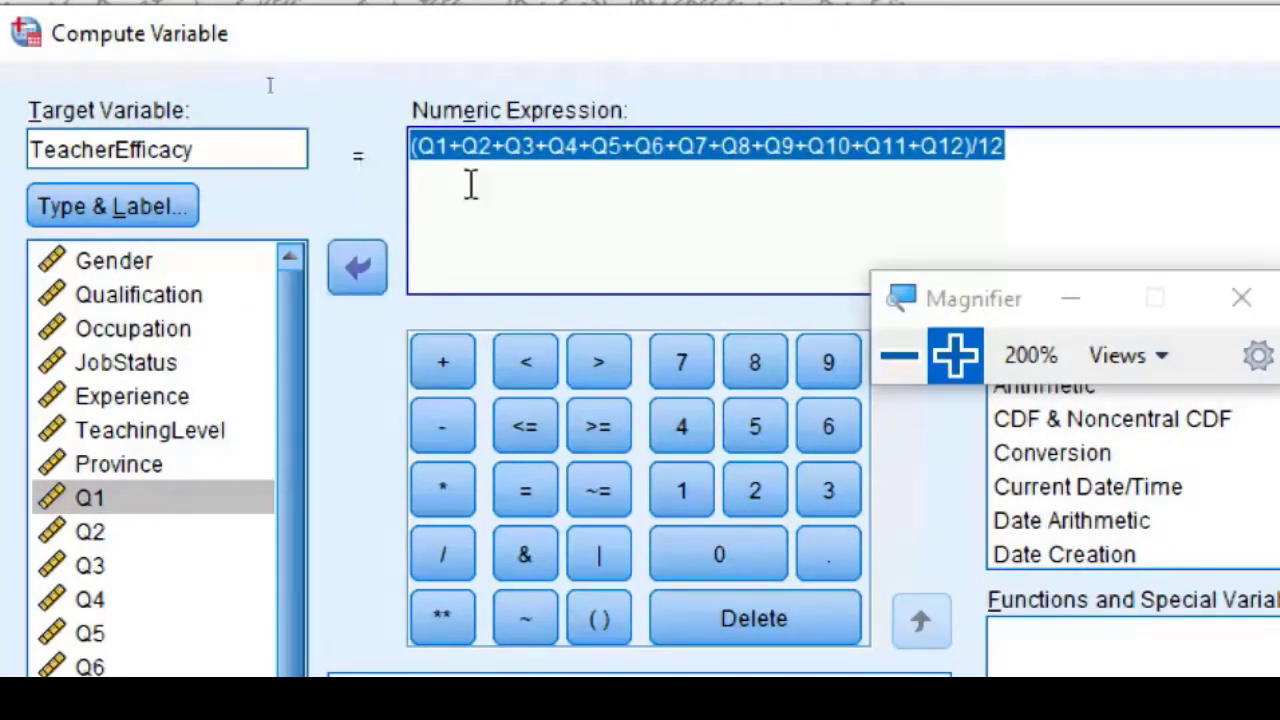
pyautogui.click(1045, 150)
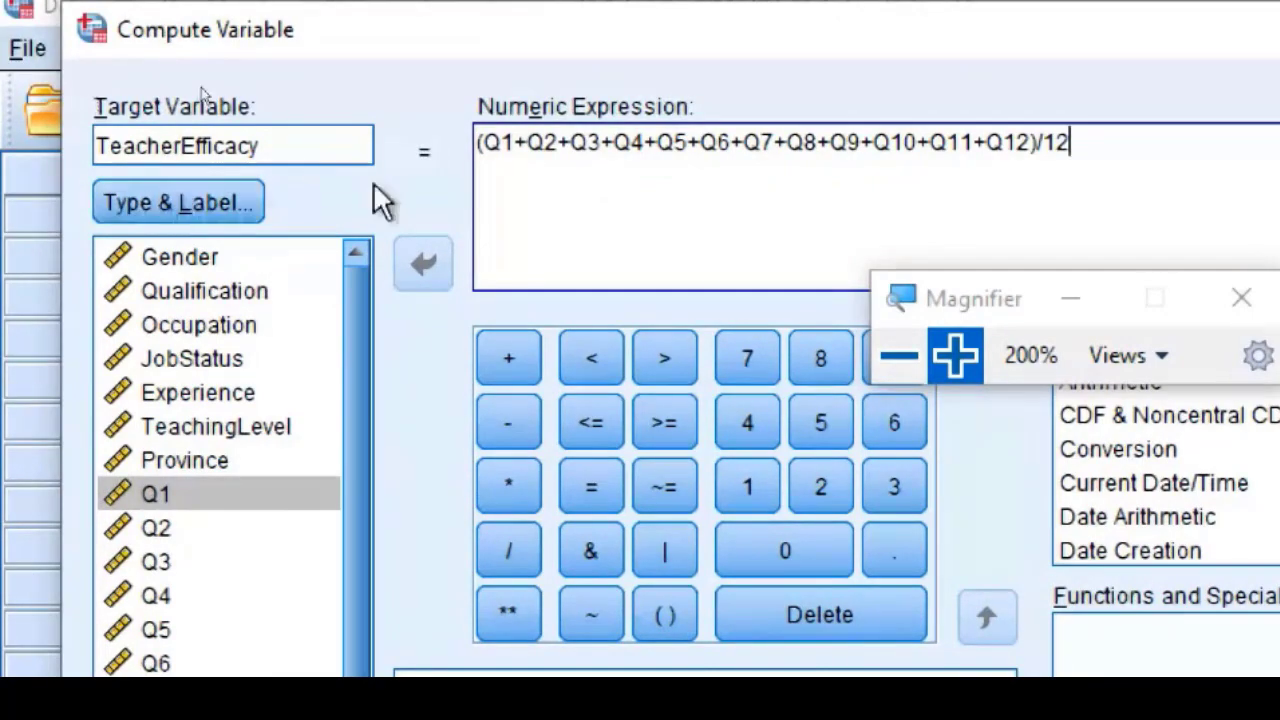
# Turn the magnification down to 100%, run the TeacherEfficacy computation and close the output viewer.
pyautogui.click(905, 380)
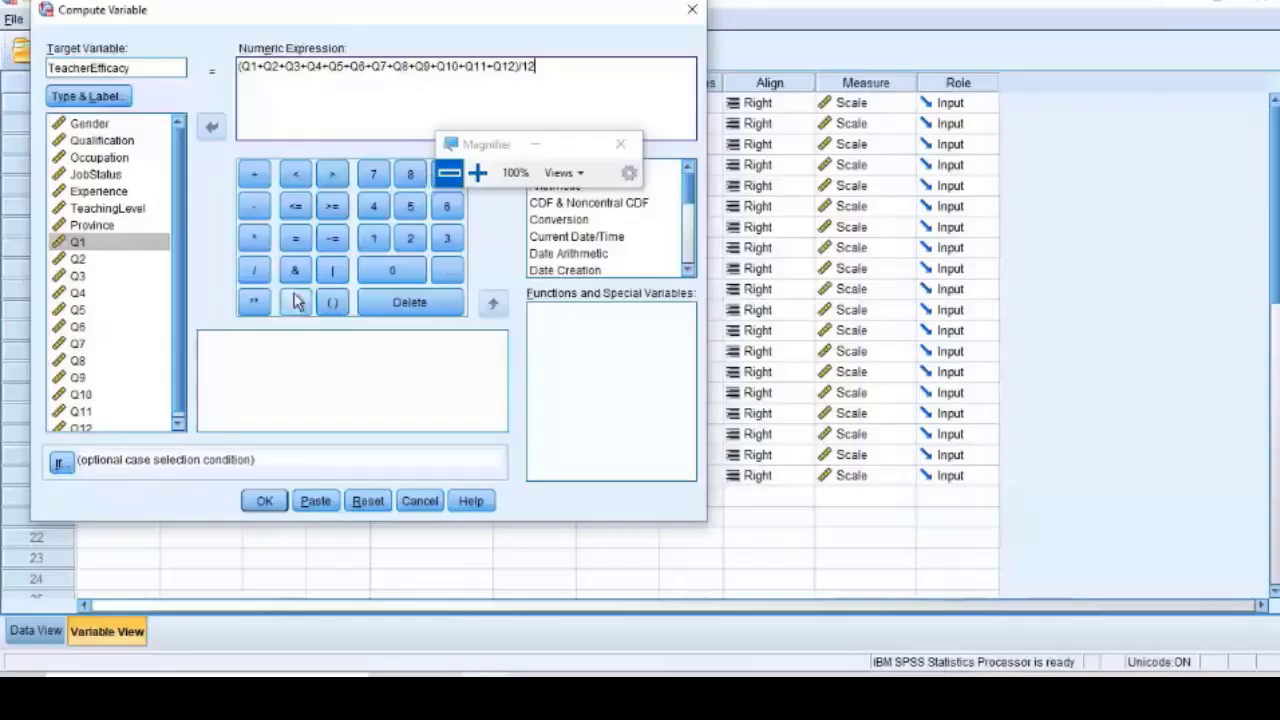
pyautogui.click(266, 501)
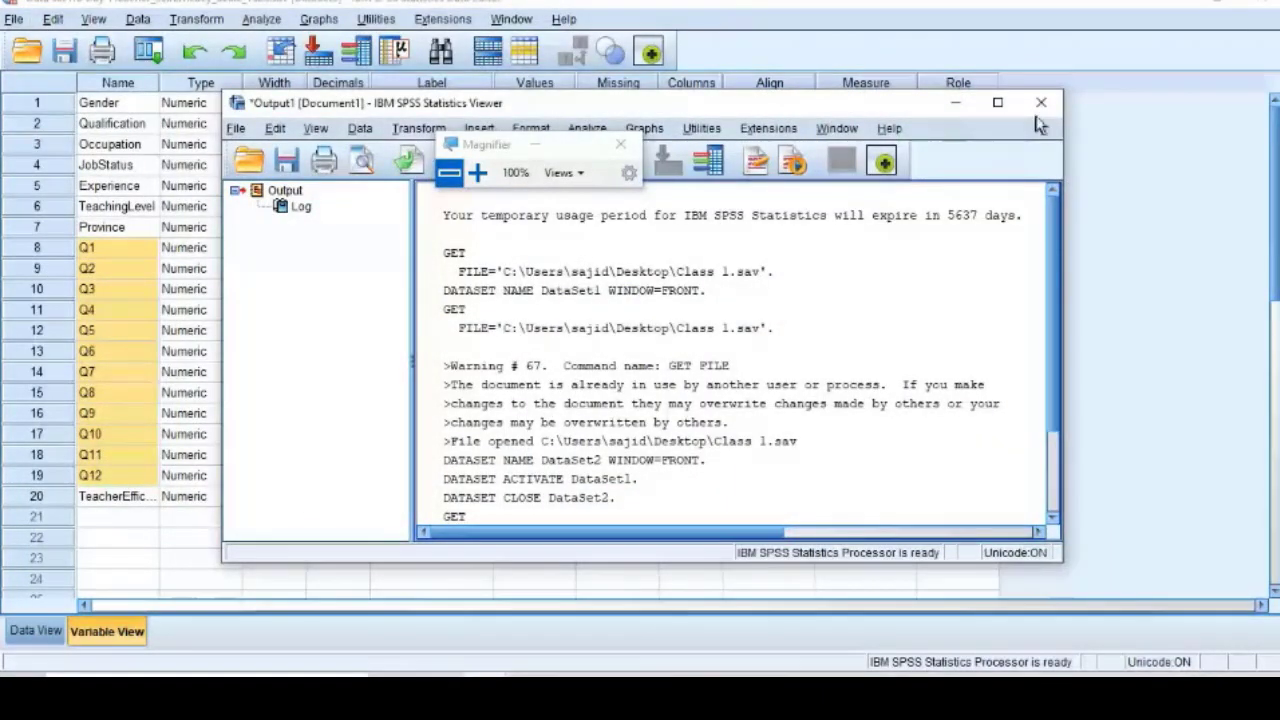
pyautogui.click(1041, 103)
pyautogui.click(632, 368)
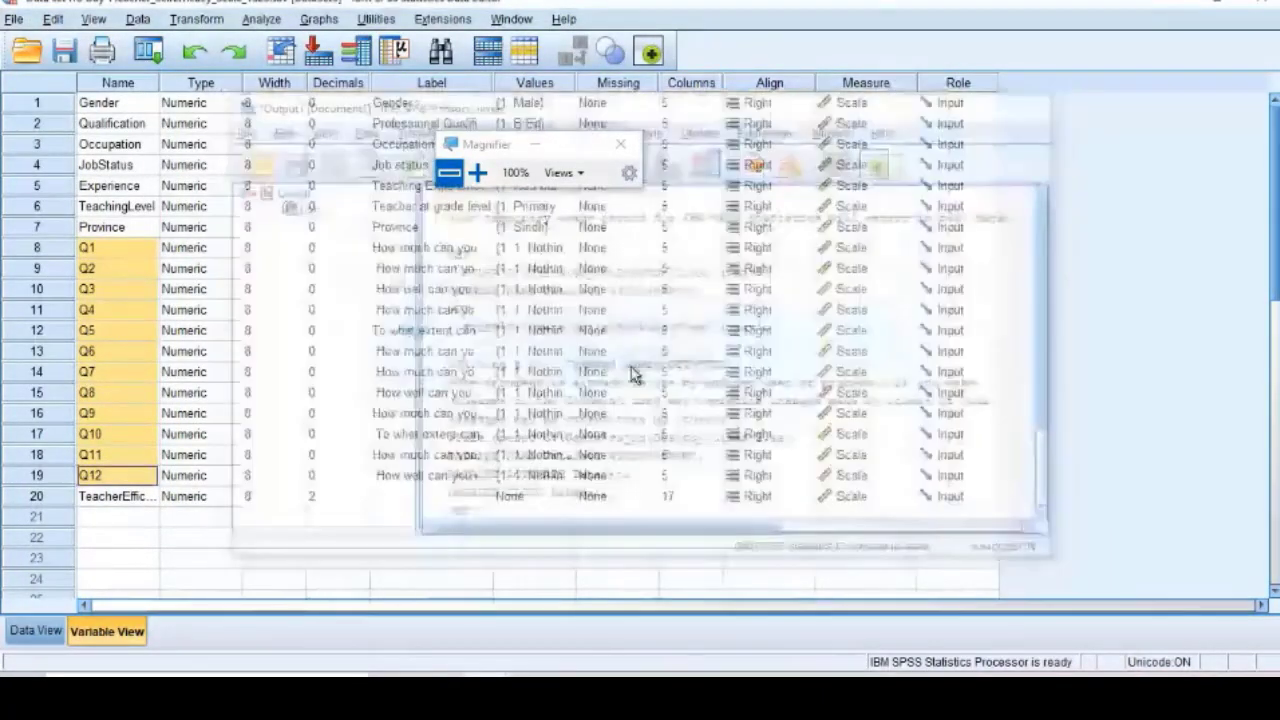
# Inspect the computed TeacherEfficacy scores in the data sheet and widen the Gender column to fit its full name.
pyautogui.click(36, 631)
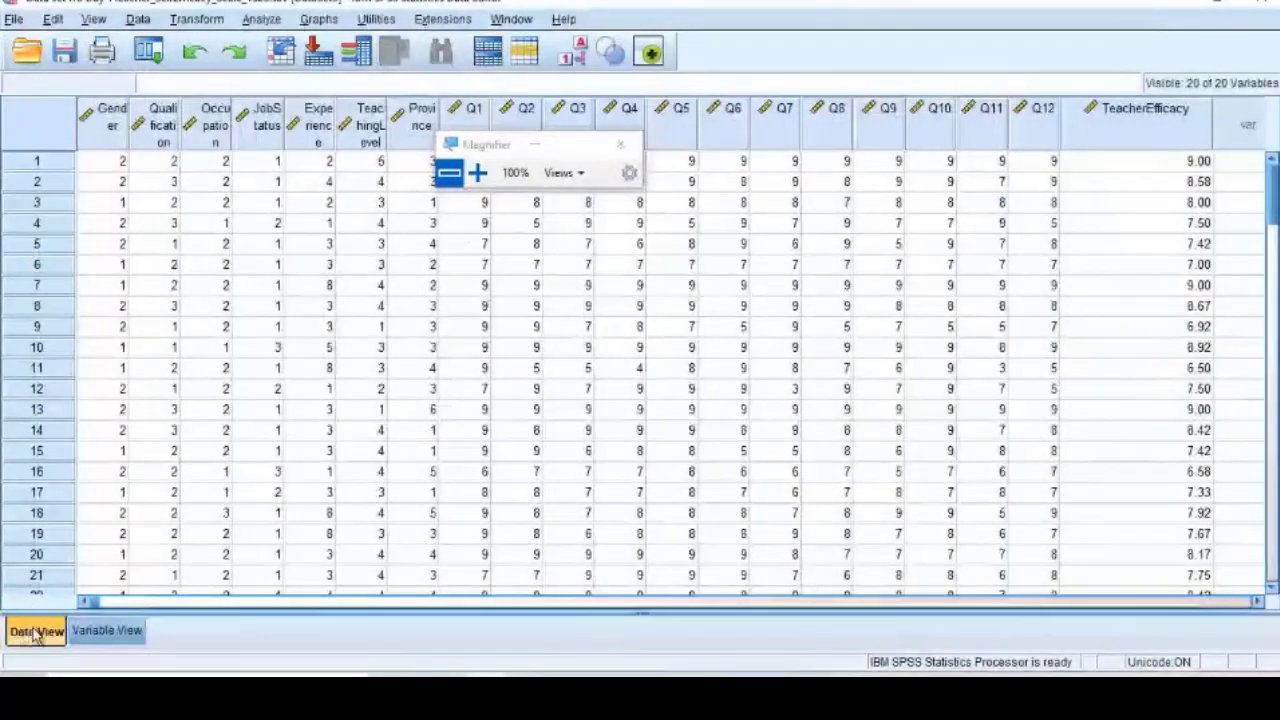
pyautogui.click(476, 176)
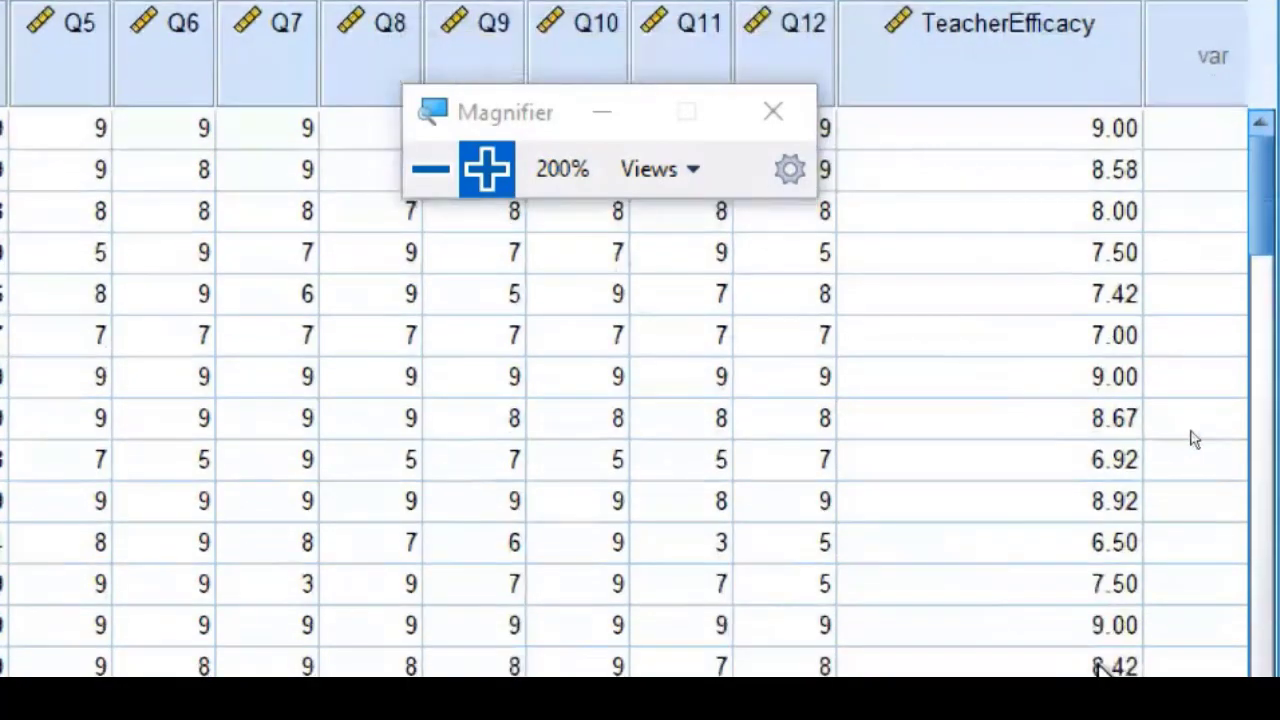
pyautogui.click(783, 133)
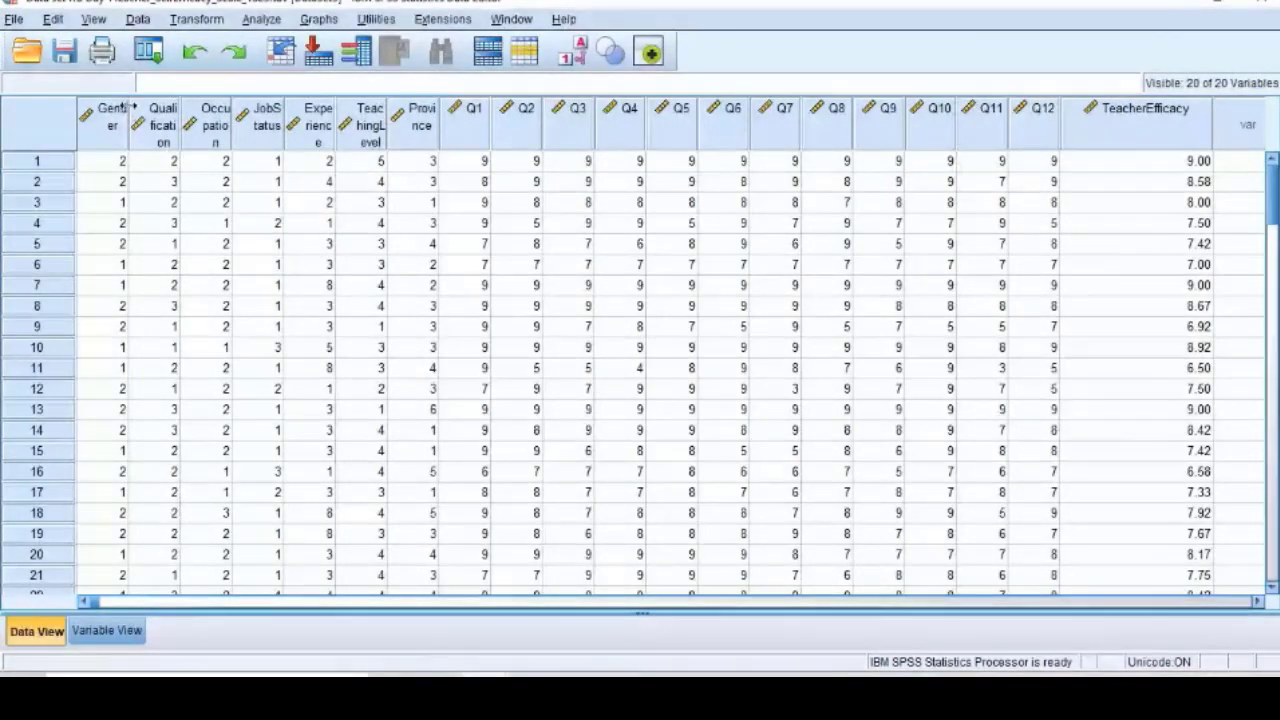
pyautogui.moveTo(129, 107); pyautogui.dragTo(148, 107)
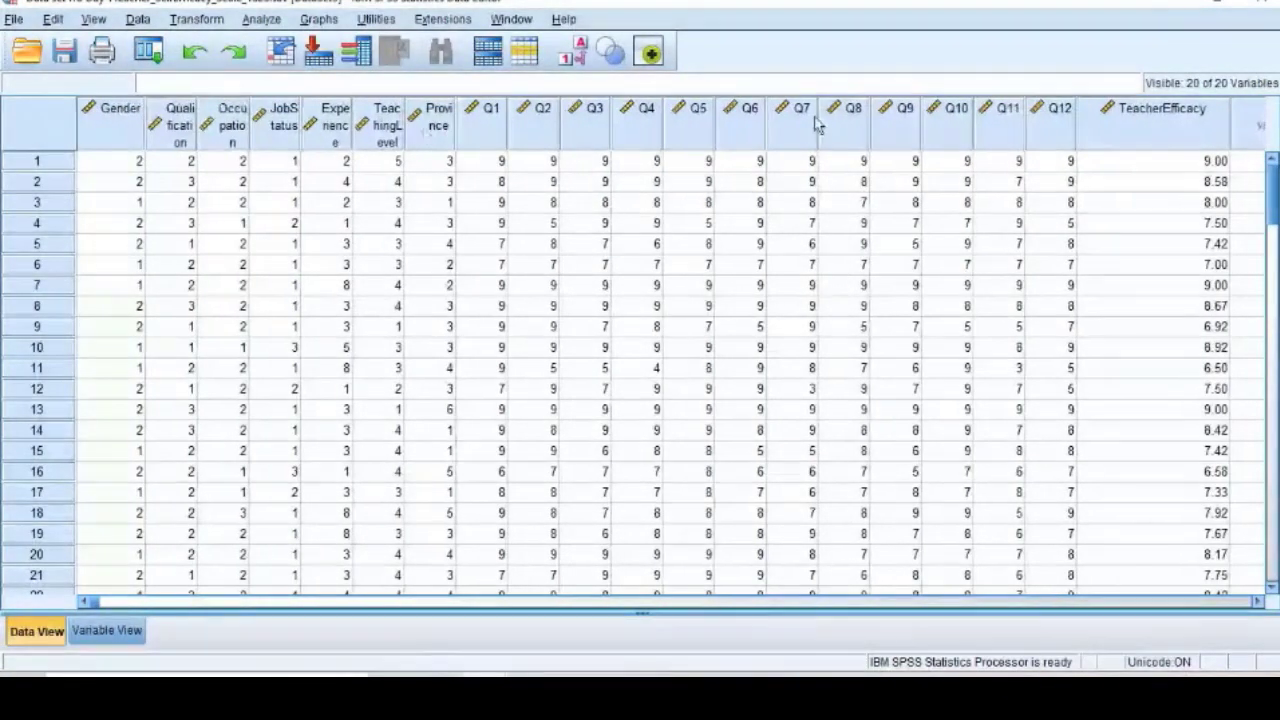
pyautogui.click(1134, 117)
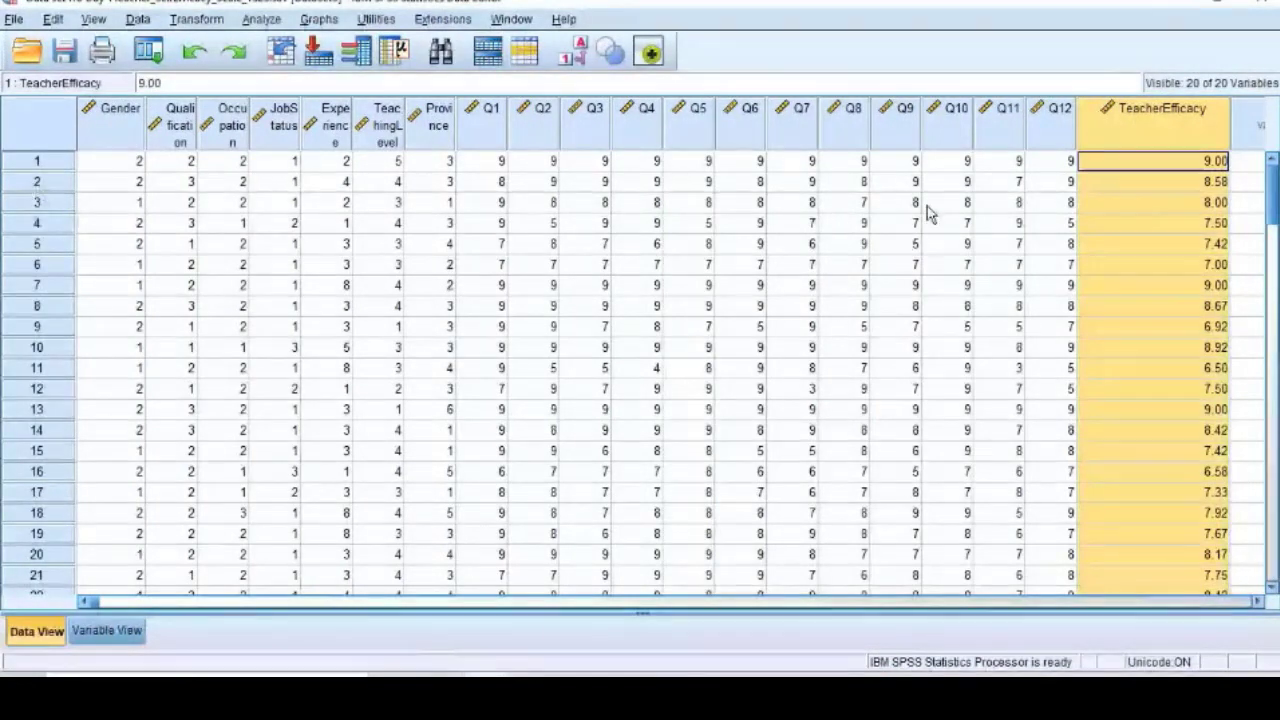
pyautogui.click(1150, 166)
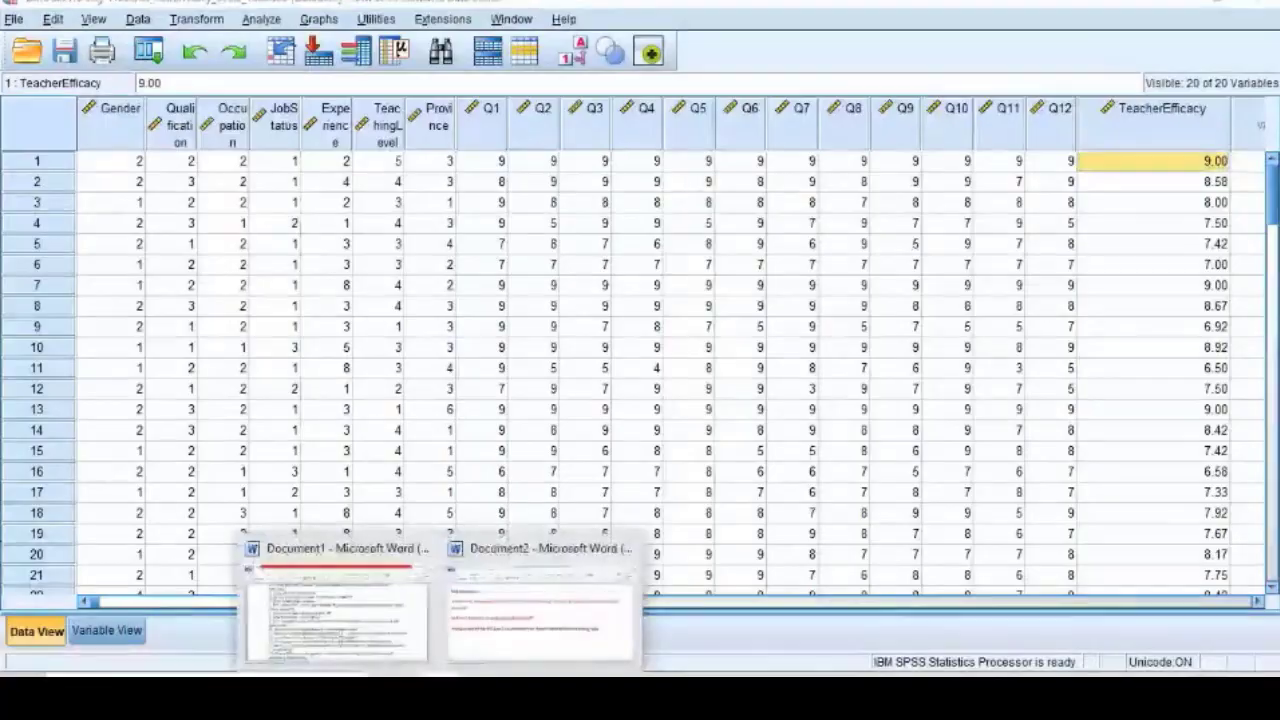
# Switch to Document2 in Word, add "Independent t tests" after the analysis question, and return to SPSS.
pyautogui.click(434, 553)
pyautogui.click(434, 553)
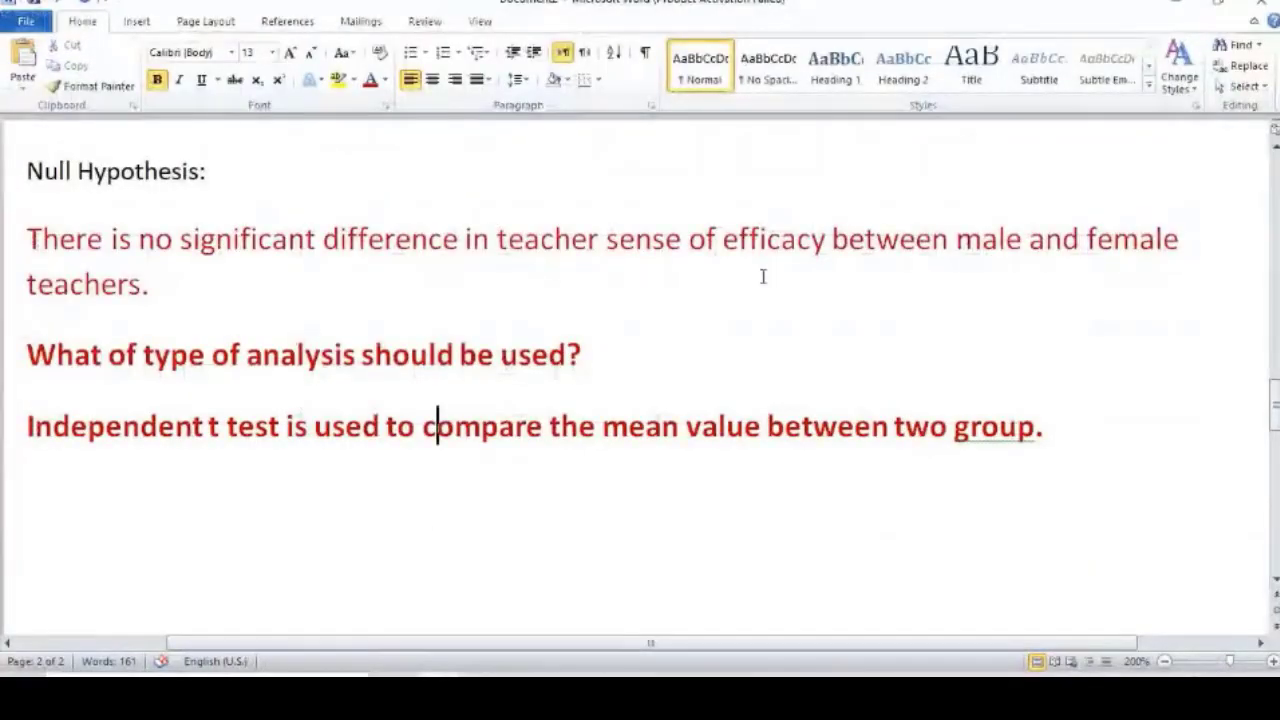
pyautogui.click(276, 290)
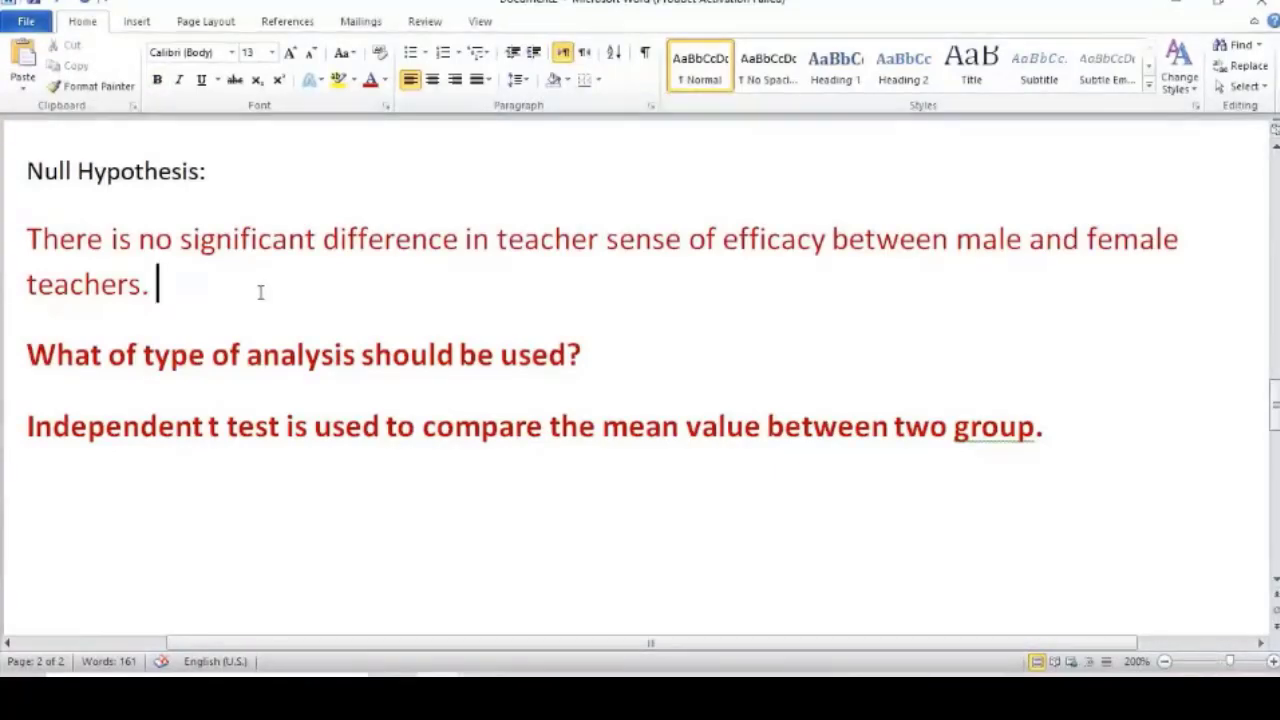
pyautogui.click(686, 352)
pyautogui.write('Ans')
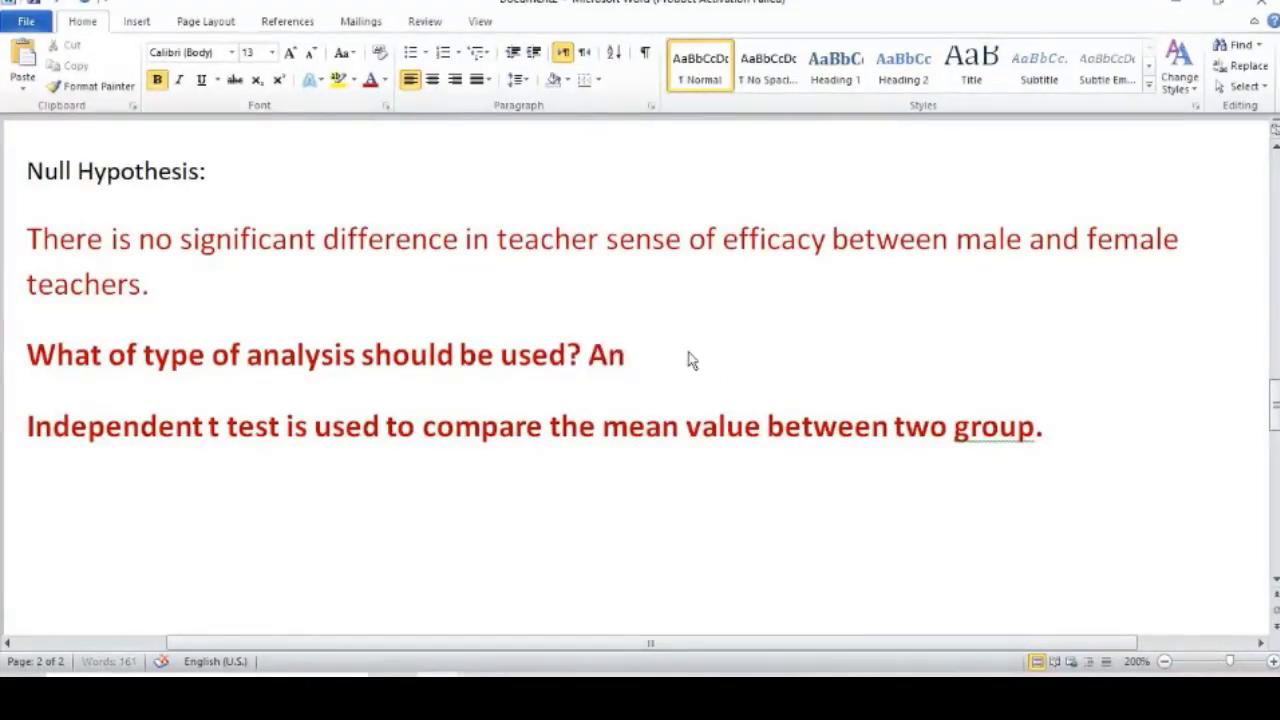
pyautogui.press('BackSpace')
pyautogui.press('BackSpace')
pyautogui.press('BackSpace')
pyautogui.write('Indepe')
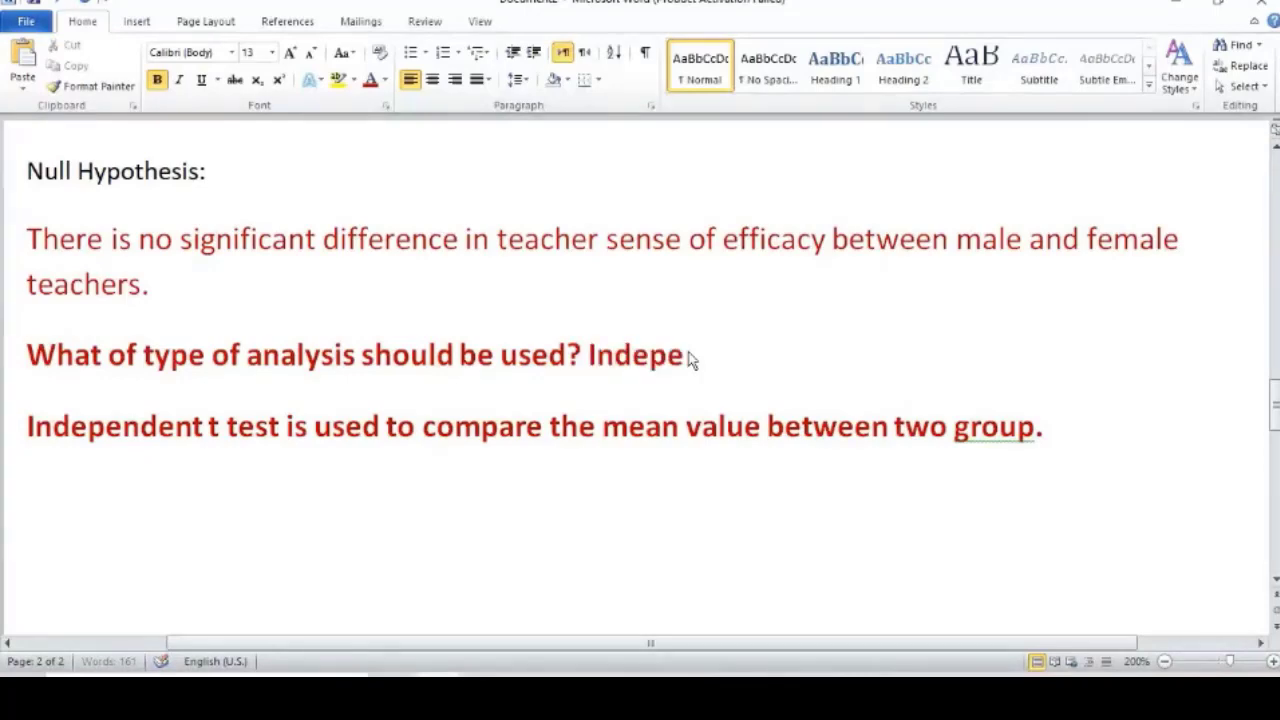
pyautogui.write('ndent')
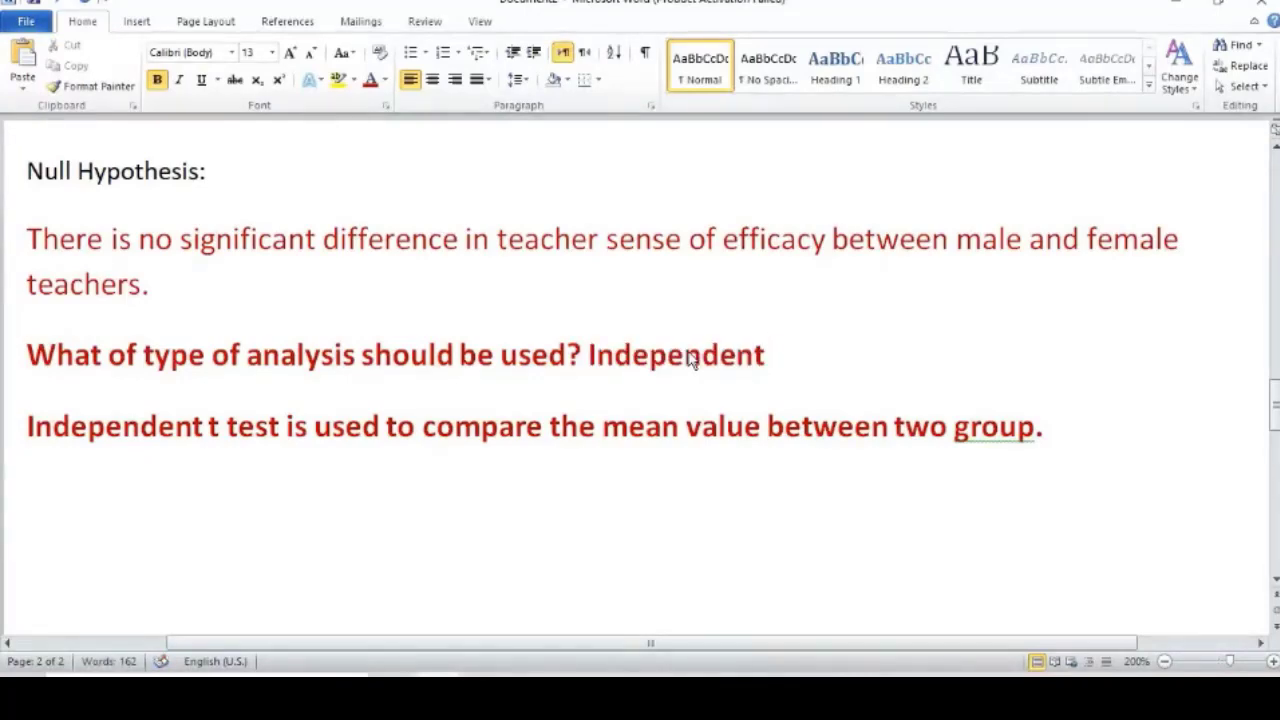
pyautogui.write(' t tests')
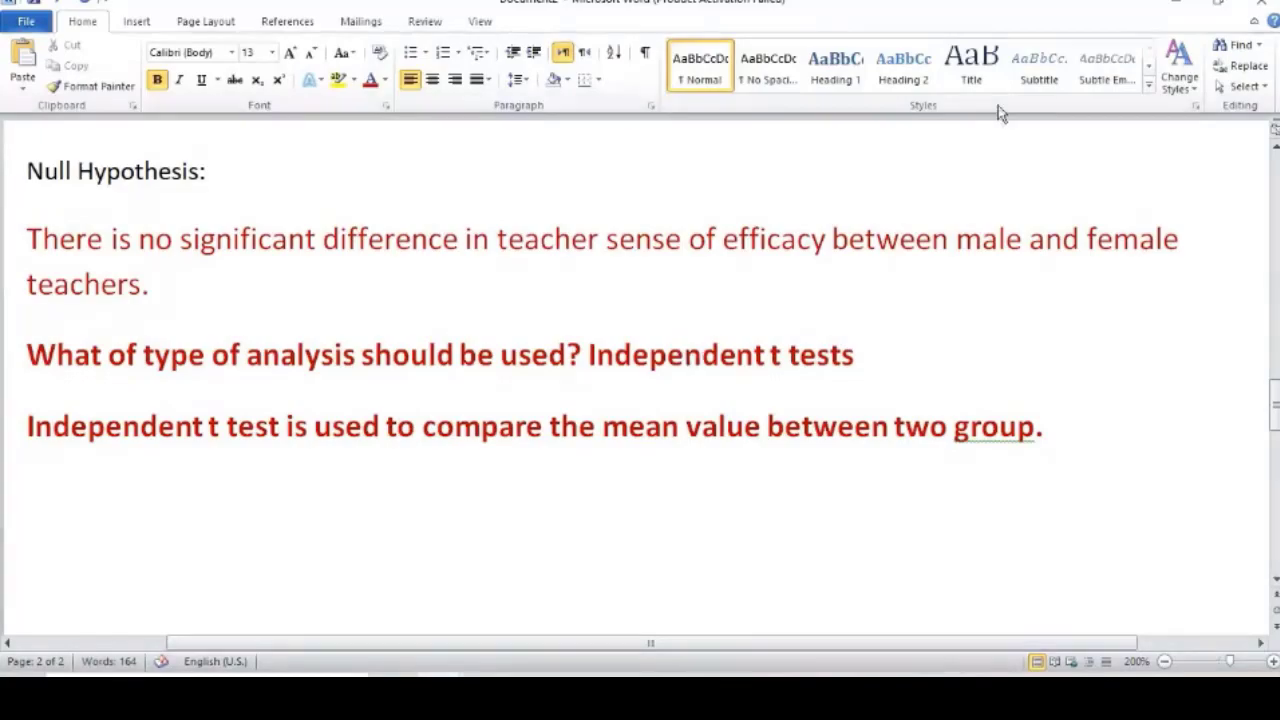
pyautogui.click(1180, 6)
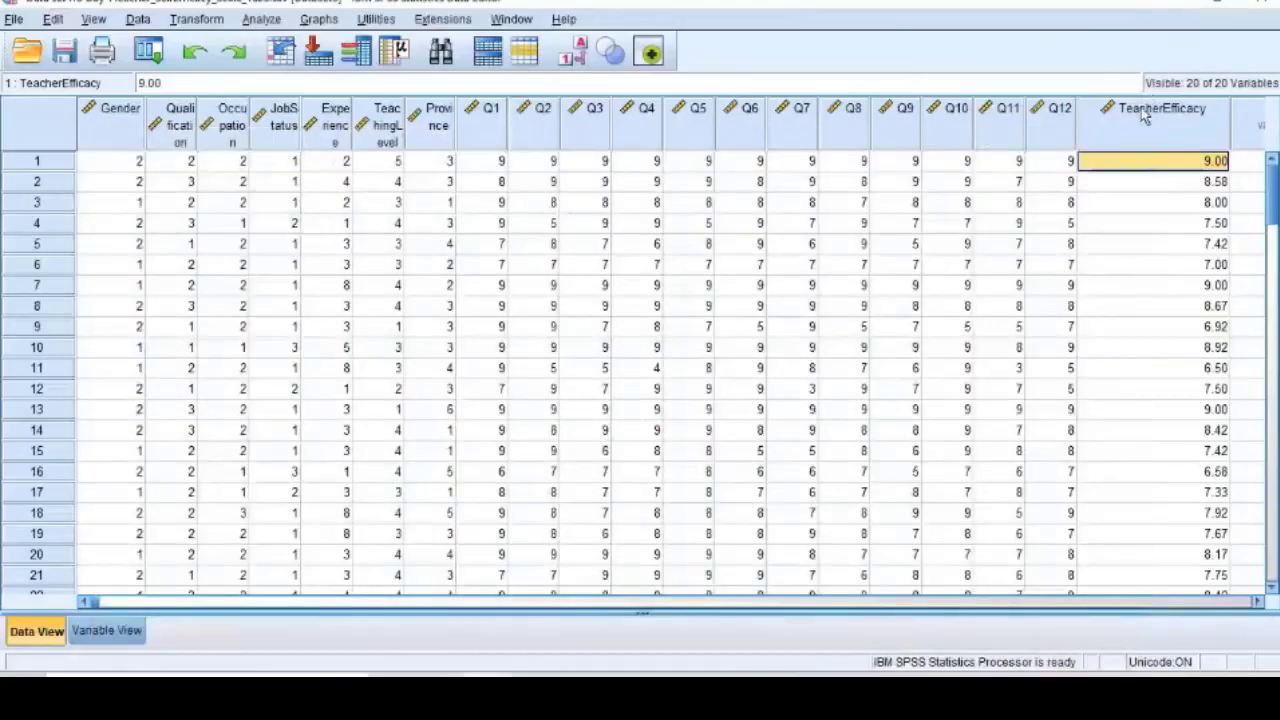
# Highlight the TeacherEfficacy column, check the Google Meet call and its chat in Chrome, and return to the SPSS data.
pyautogui.click(1145, 117)
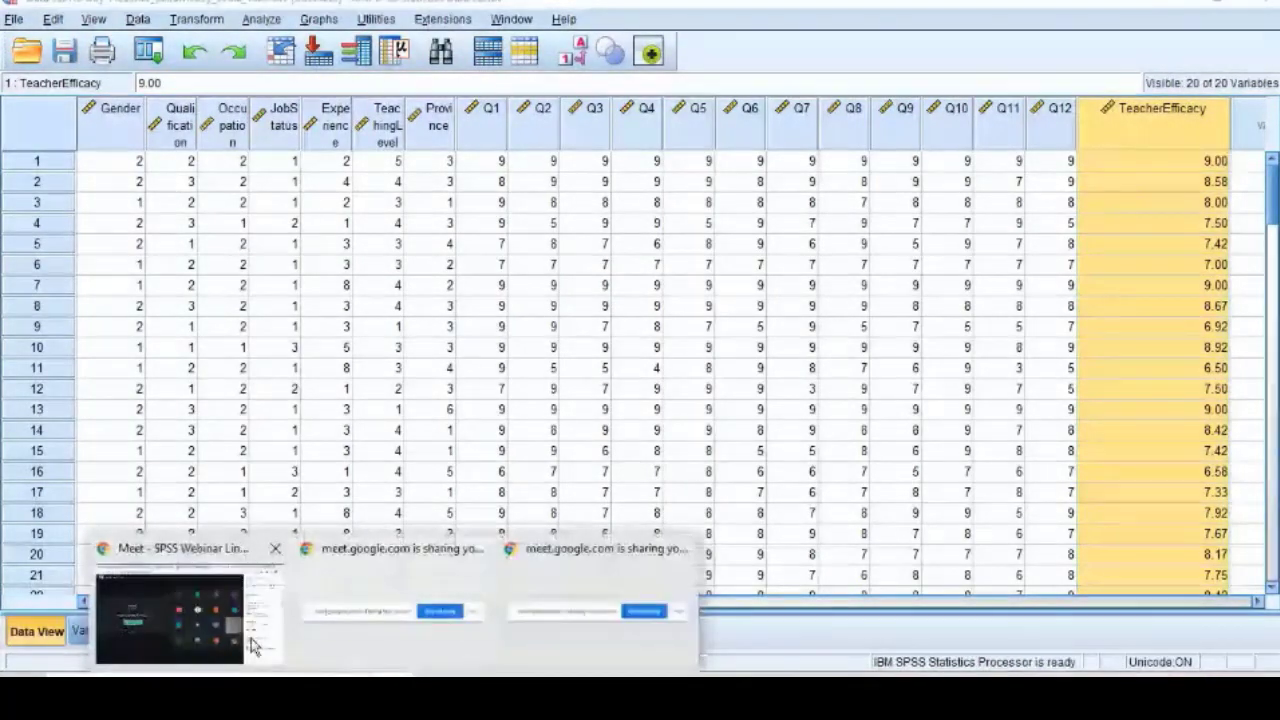
pyautogui.click(250, 624)
pyautogui.click(822, 414)
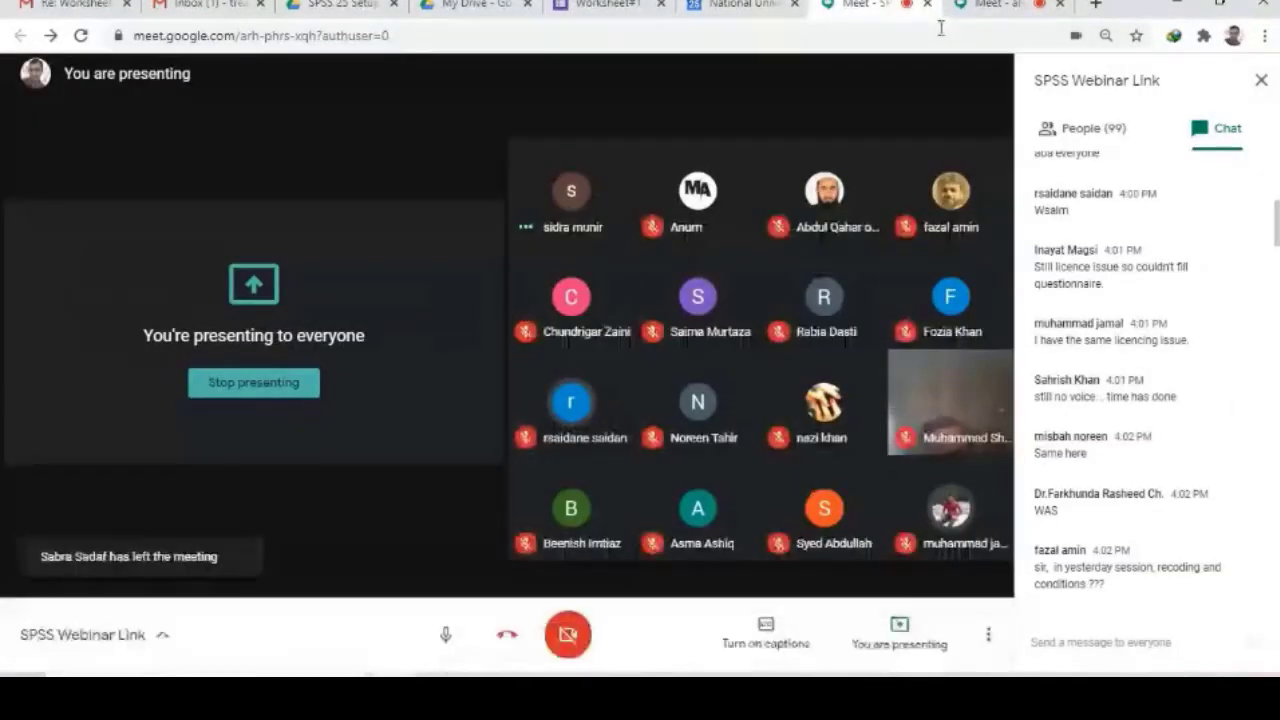
pyautogui.click(952, 12)
pyautogui.click(905, 5)
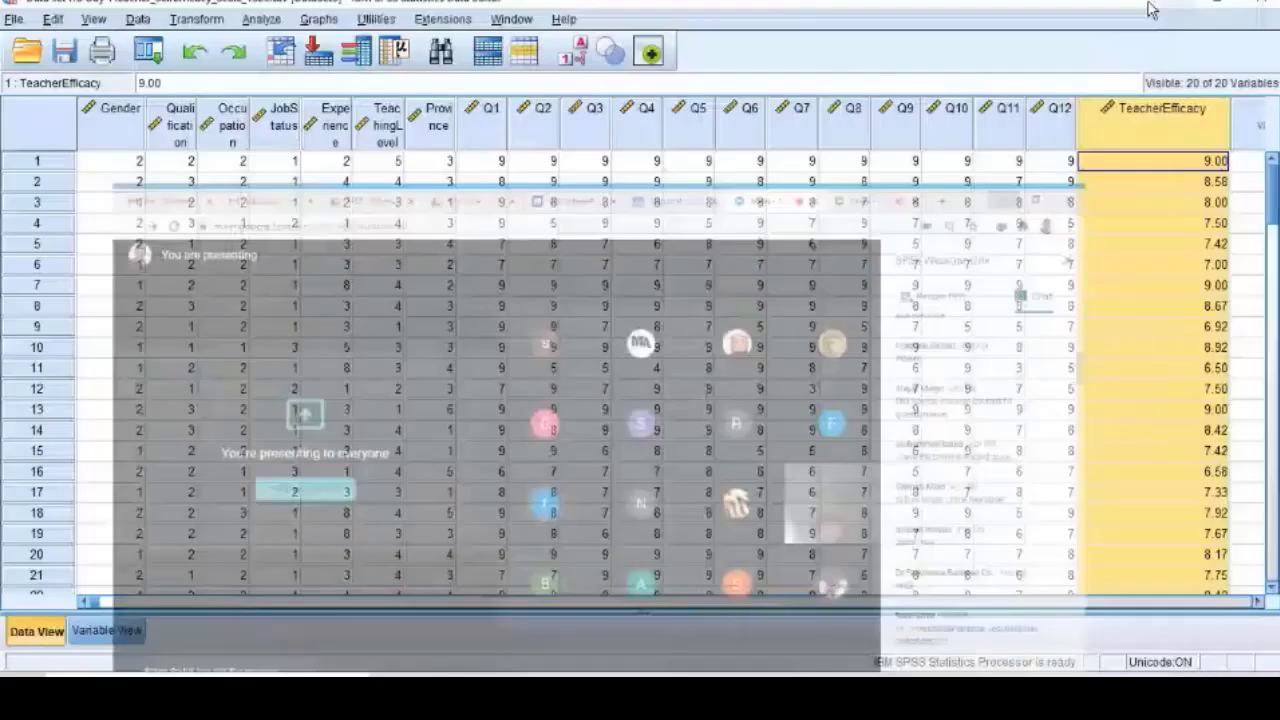
pyautogui.click(1176, 5)
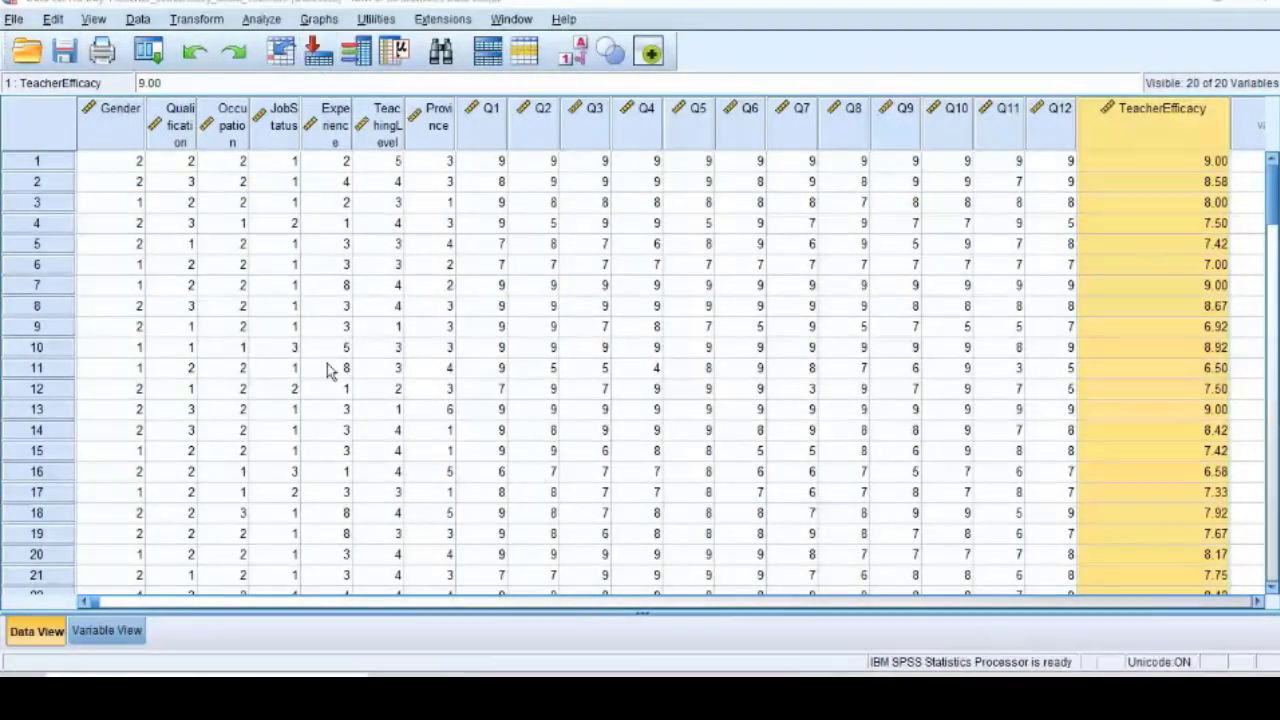
pyautogui.press('super+r')
pyautogui.write('ma')
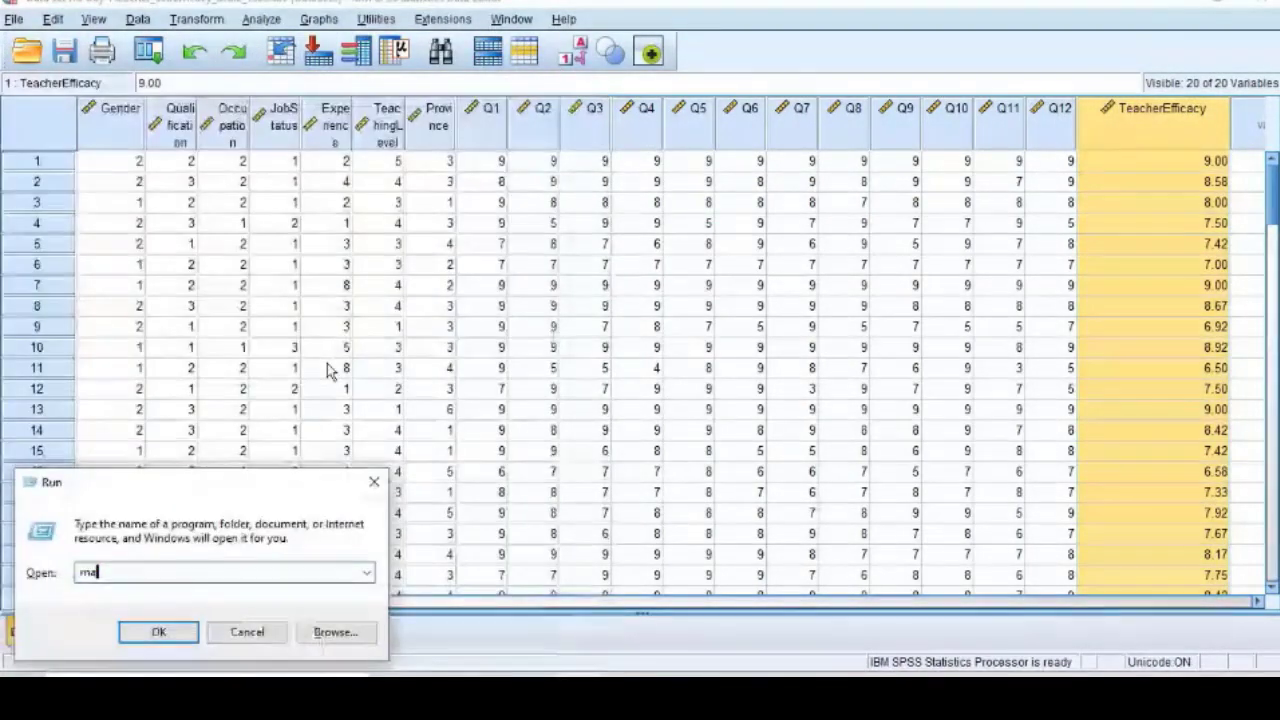
pyautogui.press('Escape')
# Start the Windows Magnifier to enlarge the SPSS data sheet to 200%.
pyautogui.press('super')
pyautogui.click(258, 690)
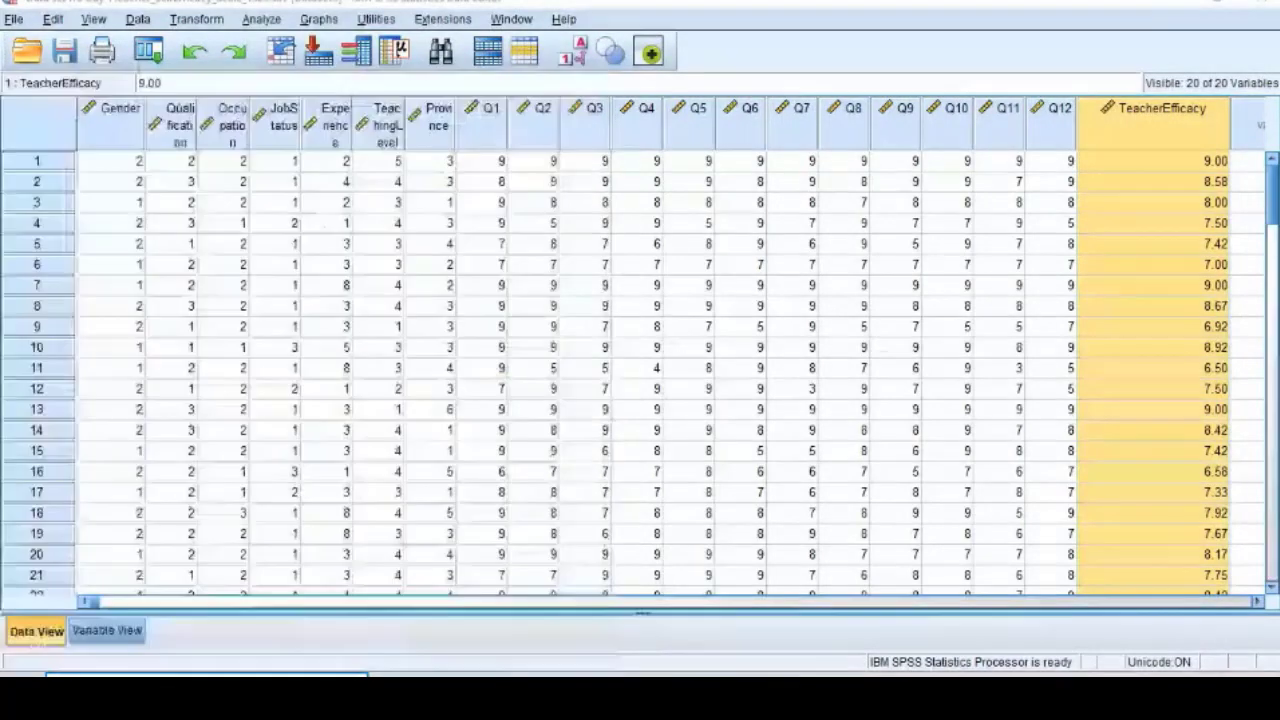
pyautogui.write('ma')
pyautogui.click(163, 200)
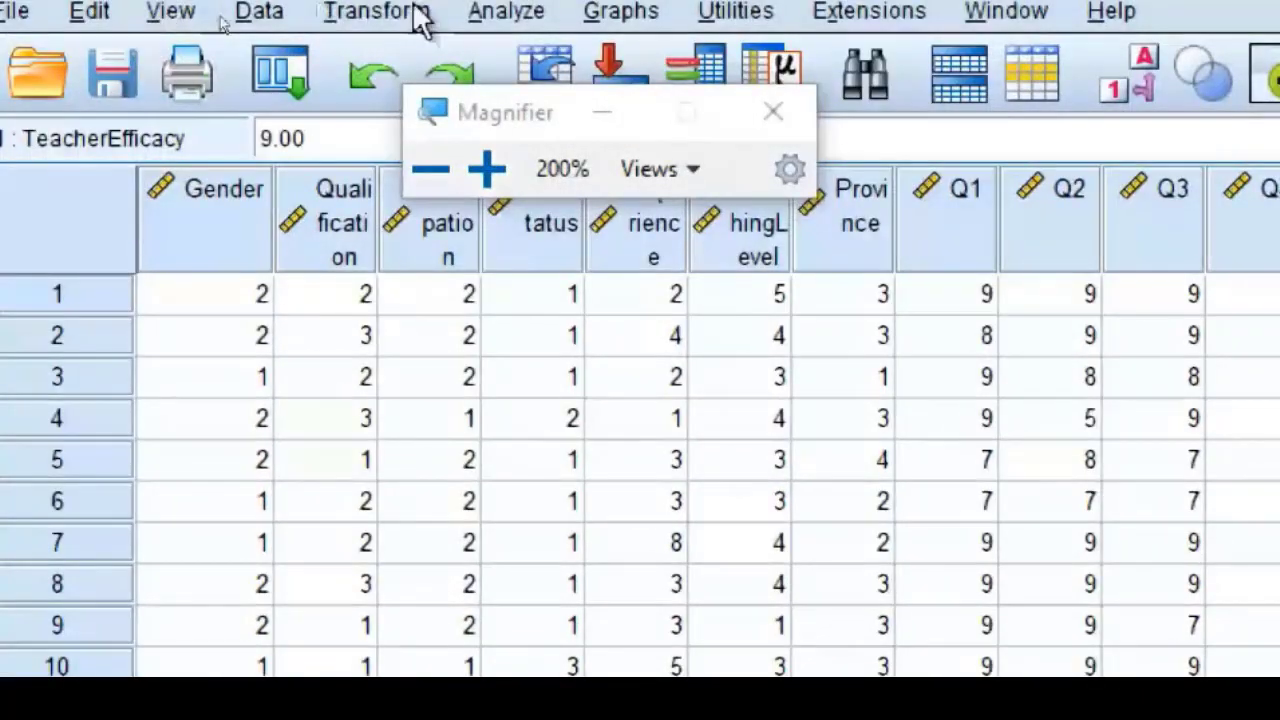
# Start an Independent-Samples T Test, moving the Magnifier window clear of the analysis choices.
pyautogui.click(545, 12)
pyautogui.moveTo(657, 108)
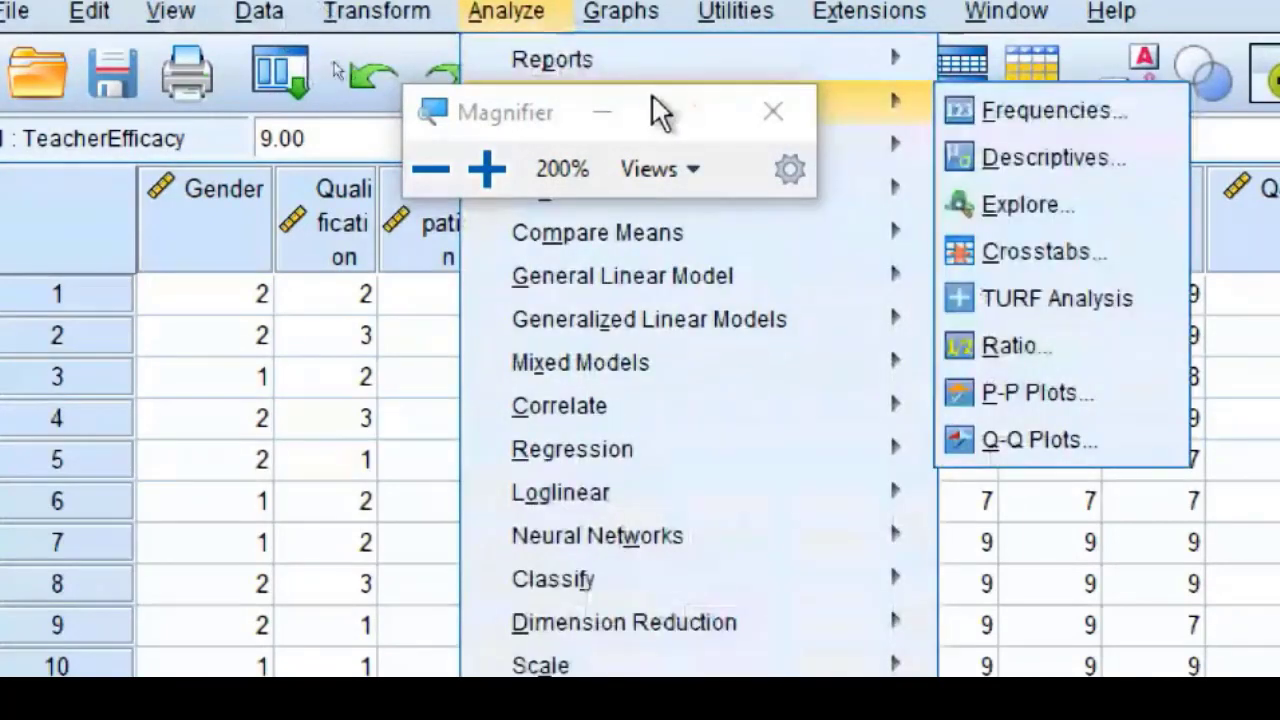
pyautogui.moveTo(468, 104); pyautogui.dragTo(56, 148)
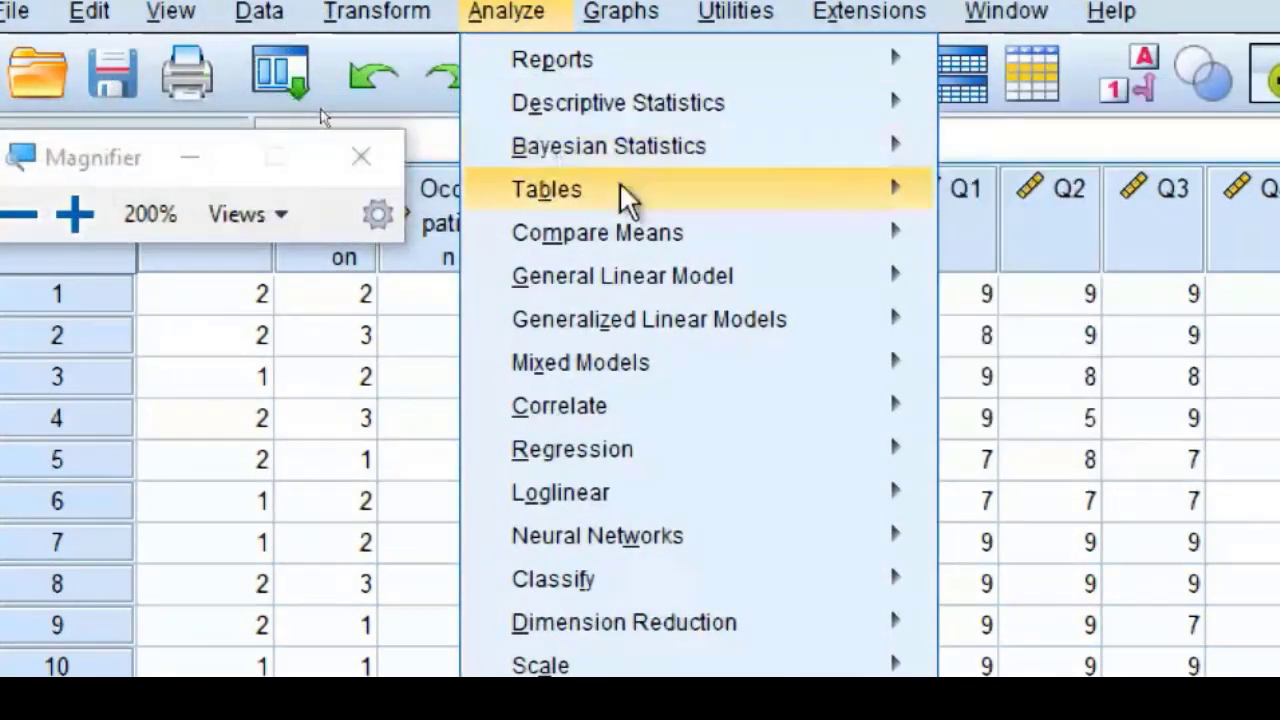
pyautogui.moveTo(640, 242)
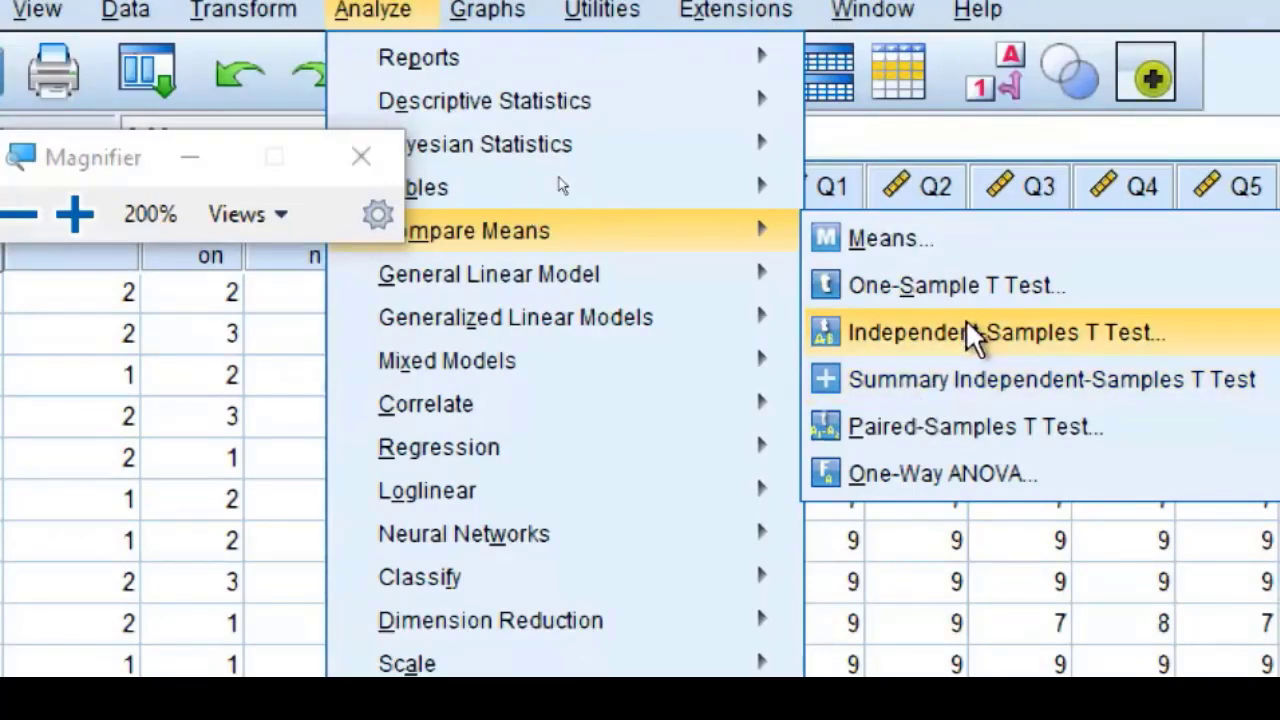
pyautogui.click(973, 440)
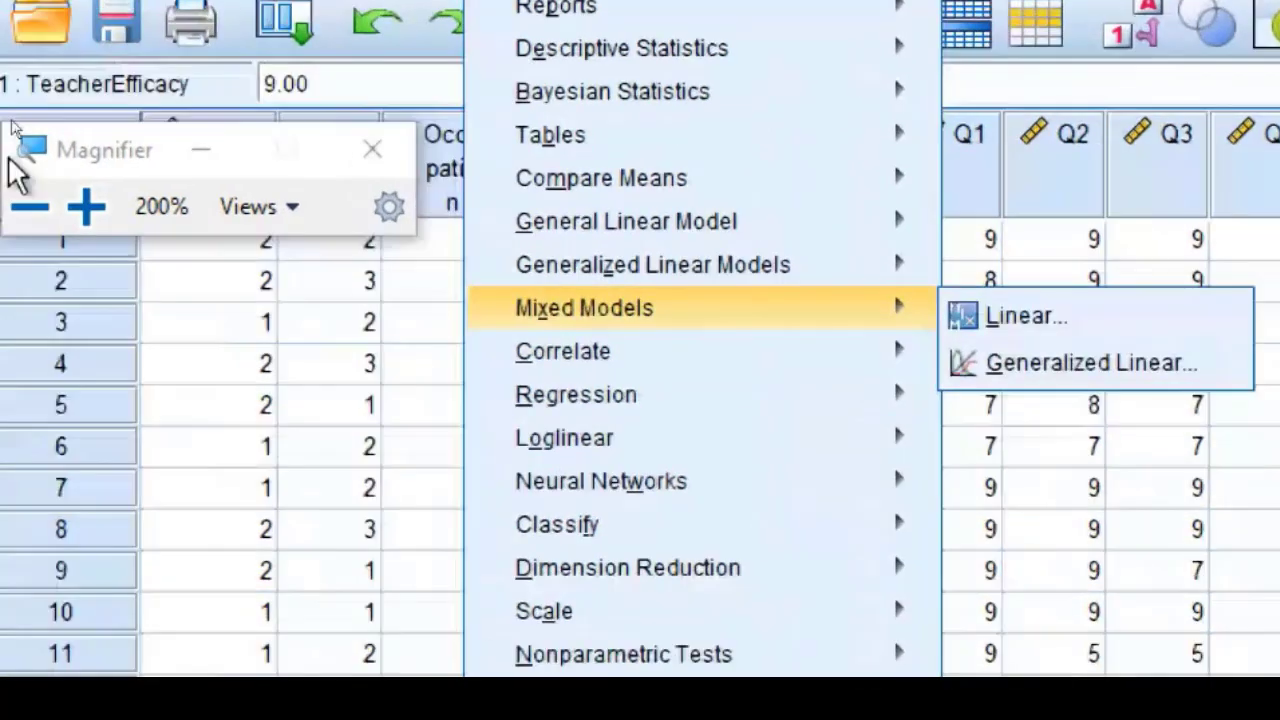
pyautogui.moveTo(738, 116)
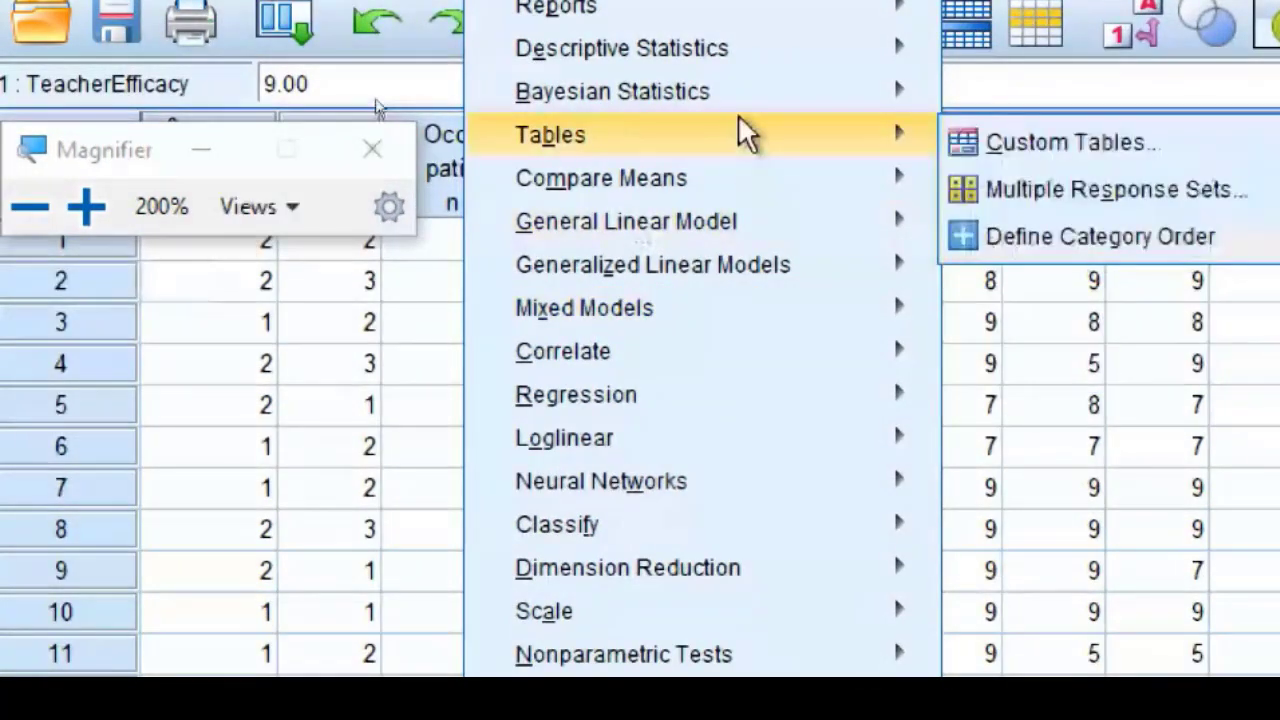
pyautogui.moveTo(728, 182)
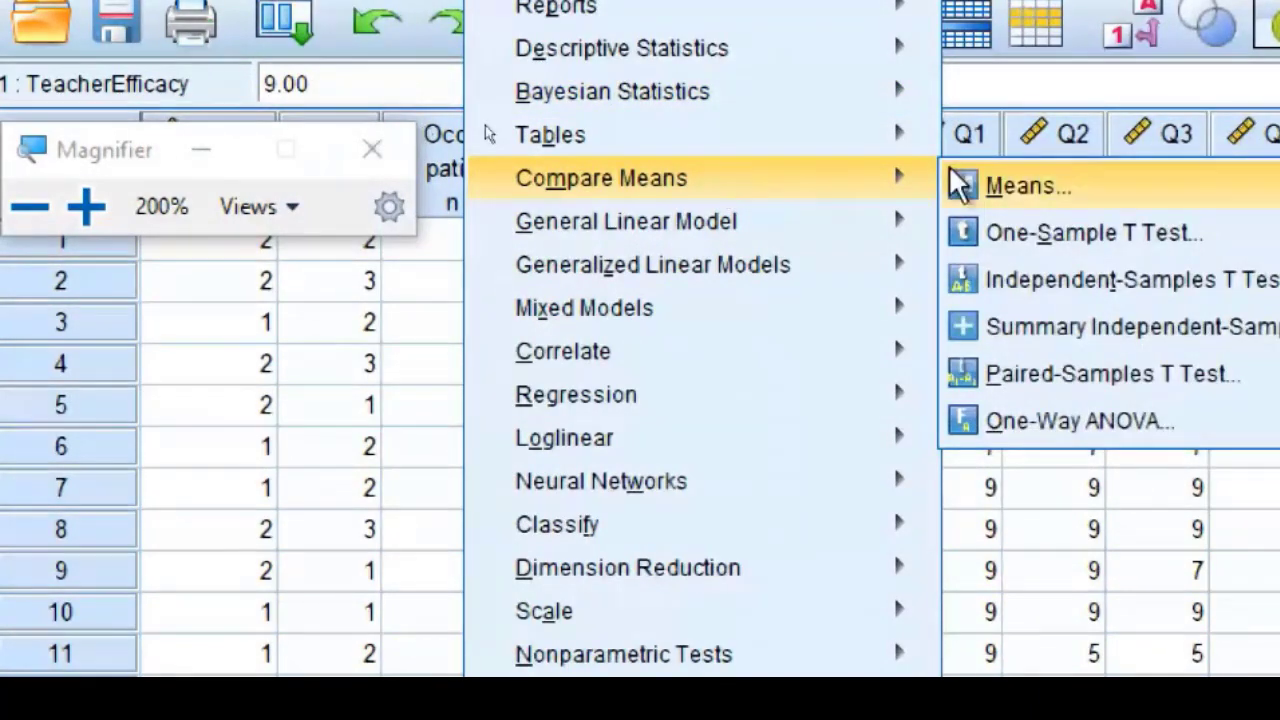
pyautogui.click(1127, 280)
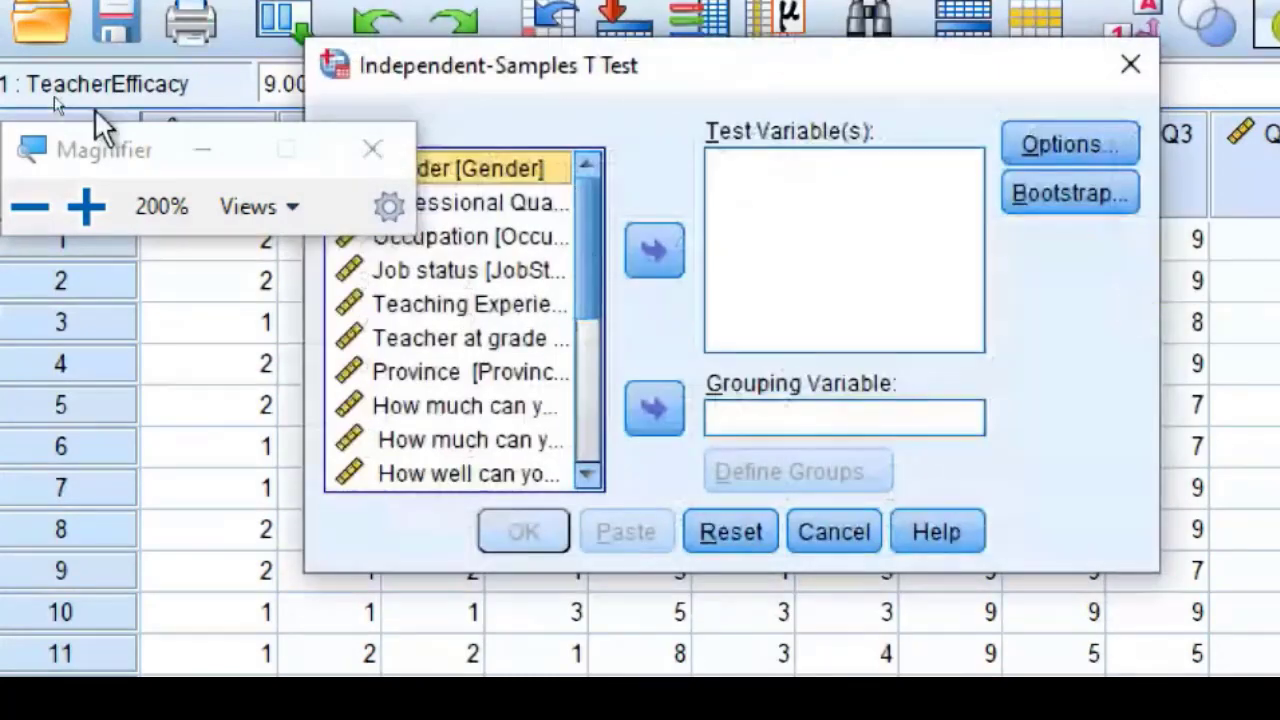
# Move the Magnifier window clear of the T test dialog and list the variables by name instead of by label.
pyautogui.moveTo(84, 150); pyautogui.dragTo(5, 214)
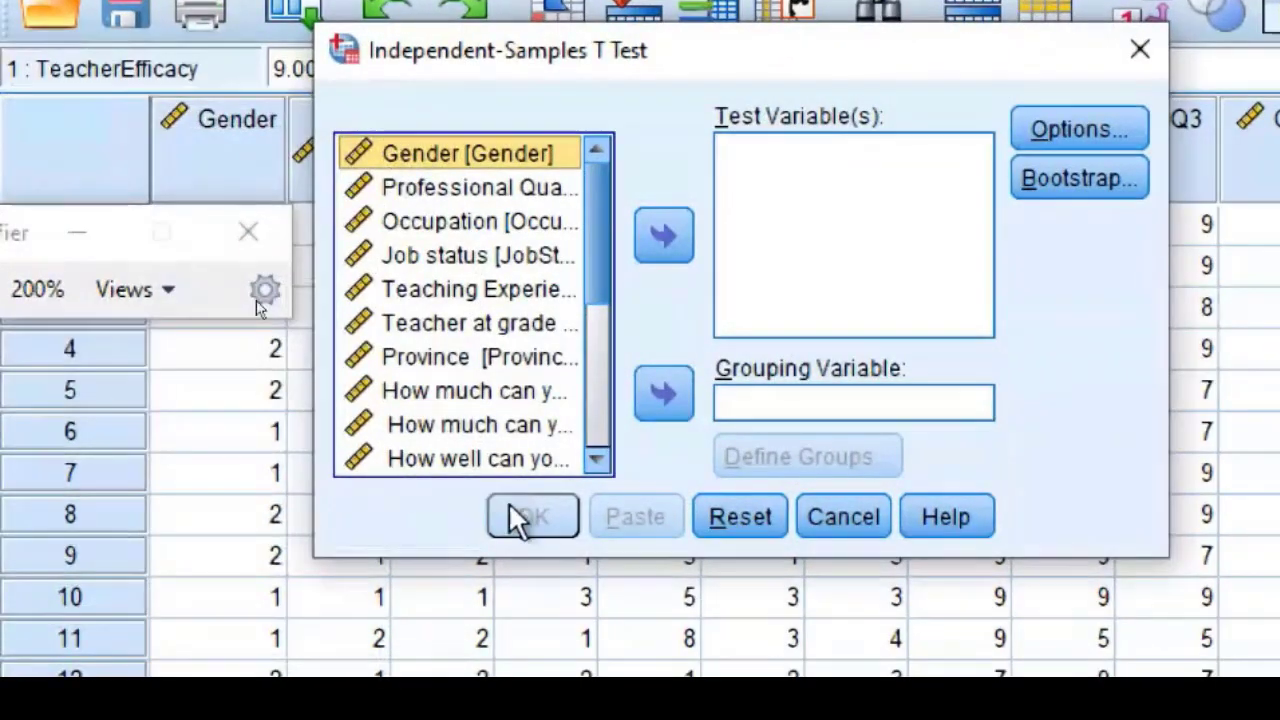
pyautogui.rightClick(427, 257)
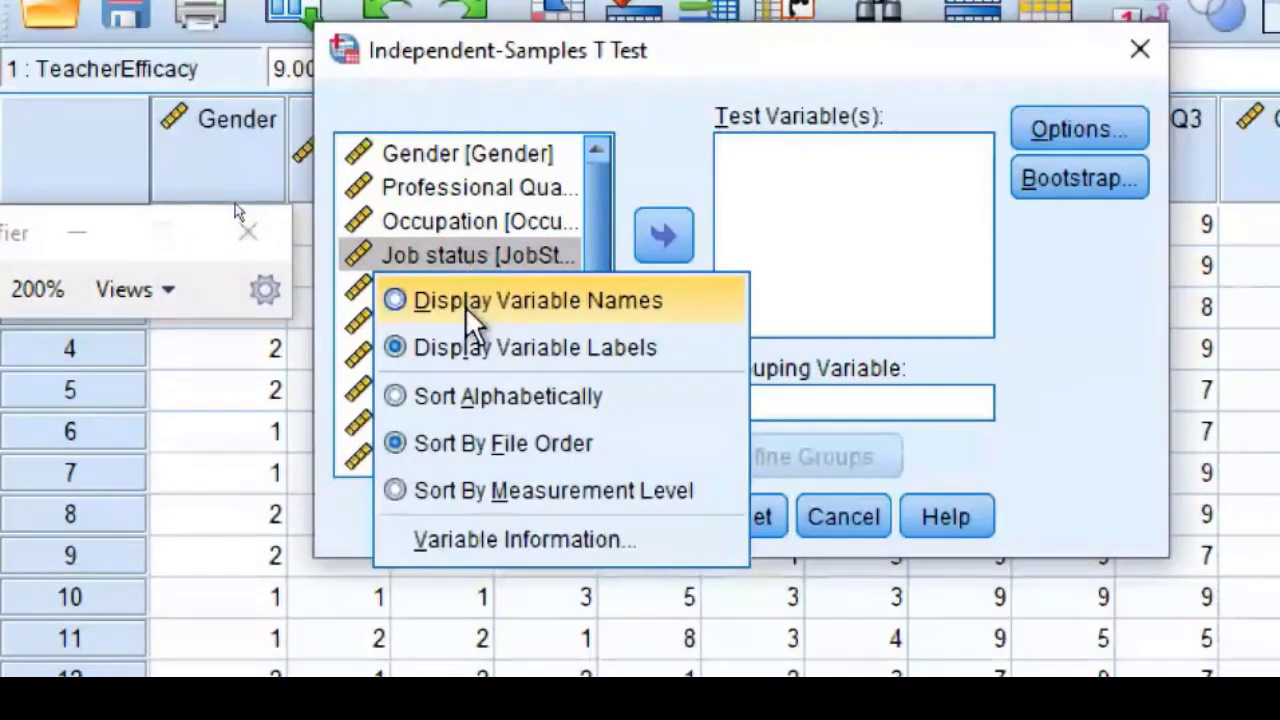
pyautogui.click(463, 305)
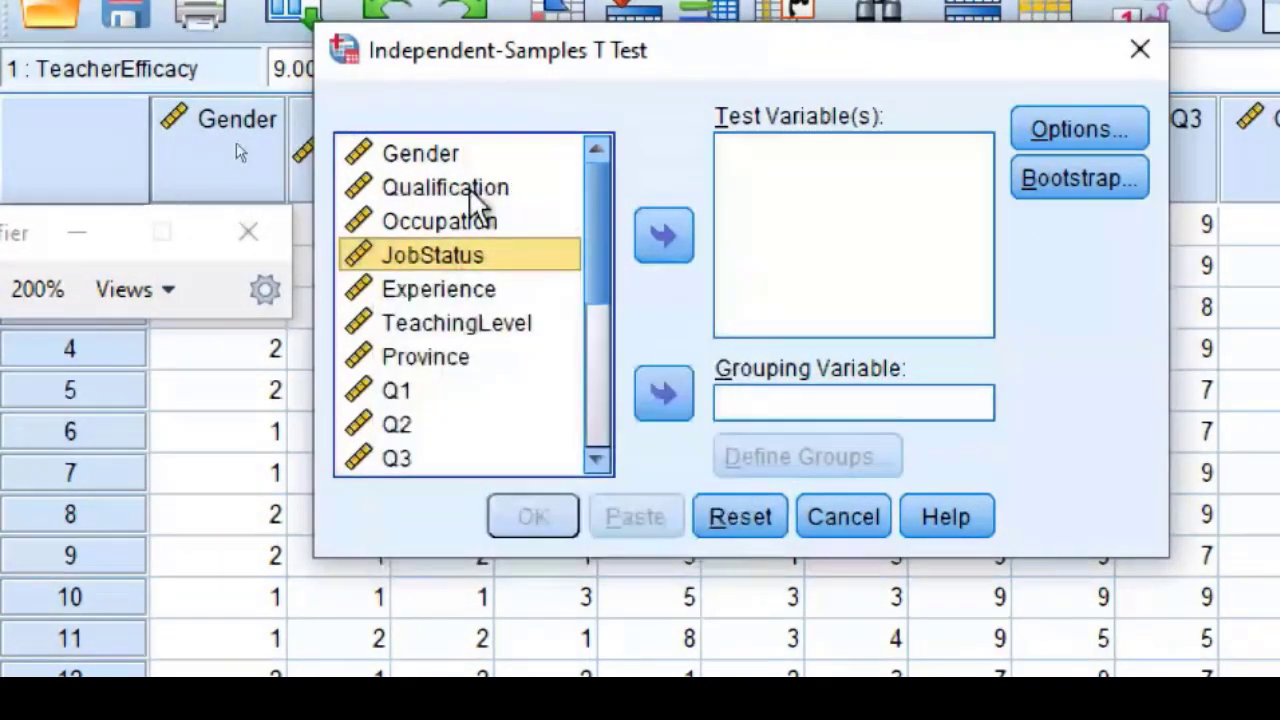
# Locate and select TeacherEfficacy below items Q1 to Q12 among the T test's available variables.
pyautogui.scroll(-3, 474, 257)
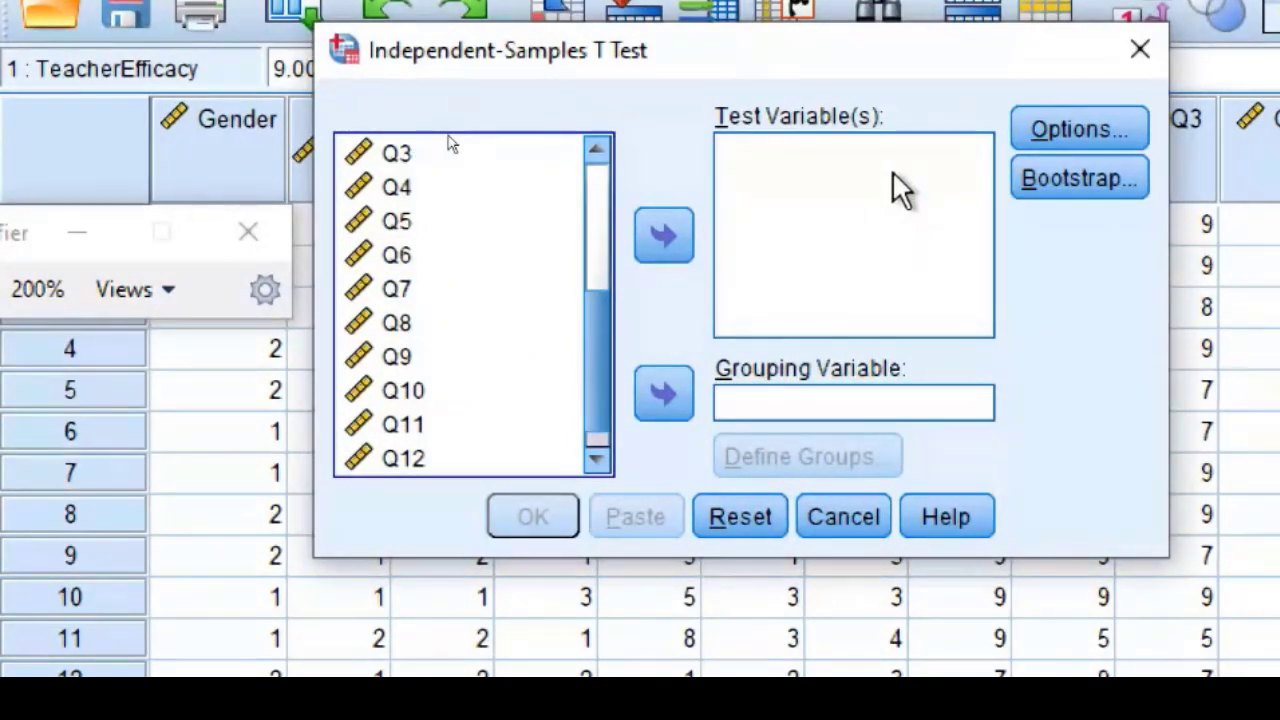
pyautogui.scroll(1, 480, 256)
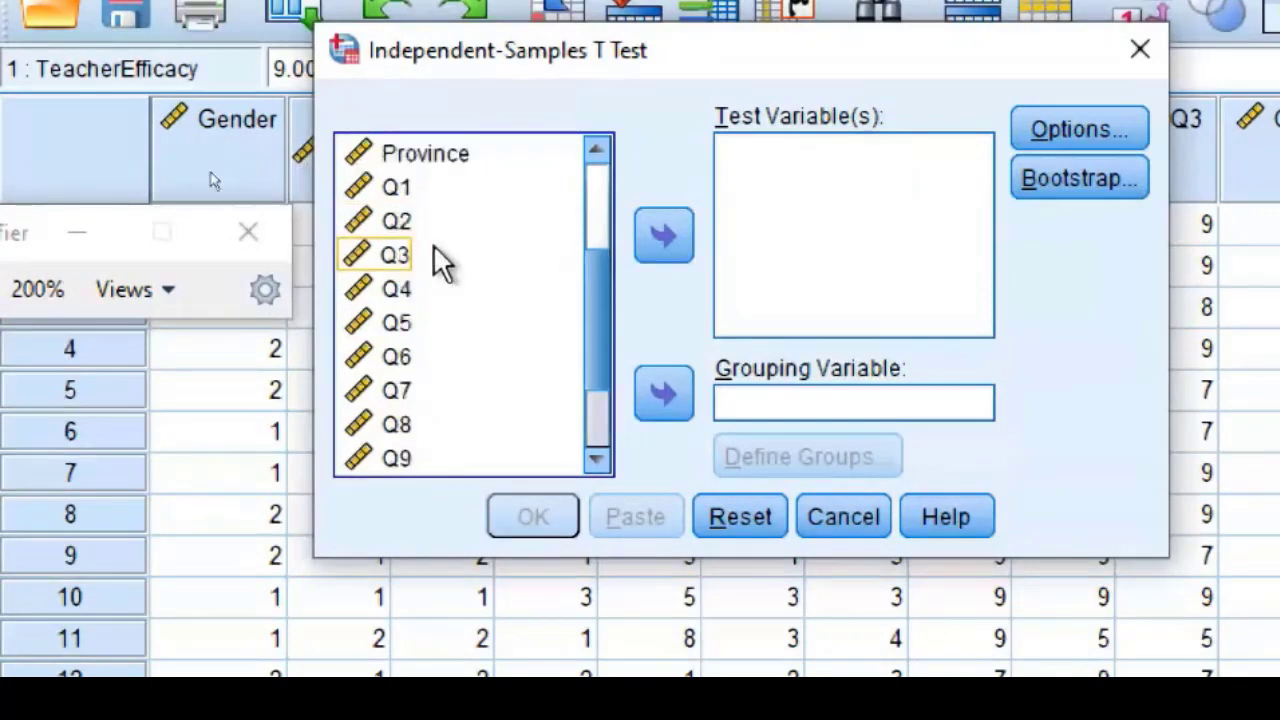
pyautogui.click(356, 190)
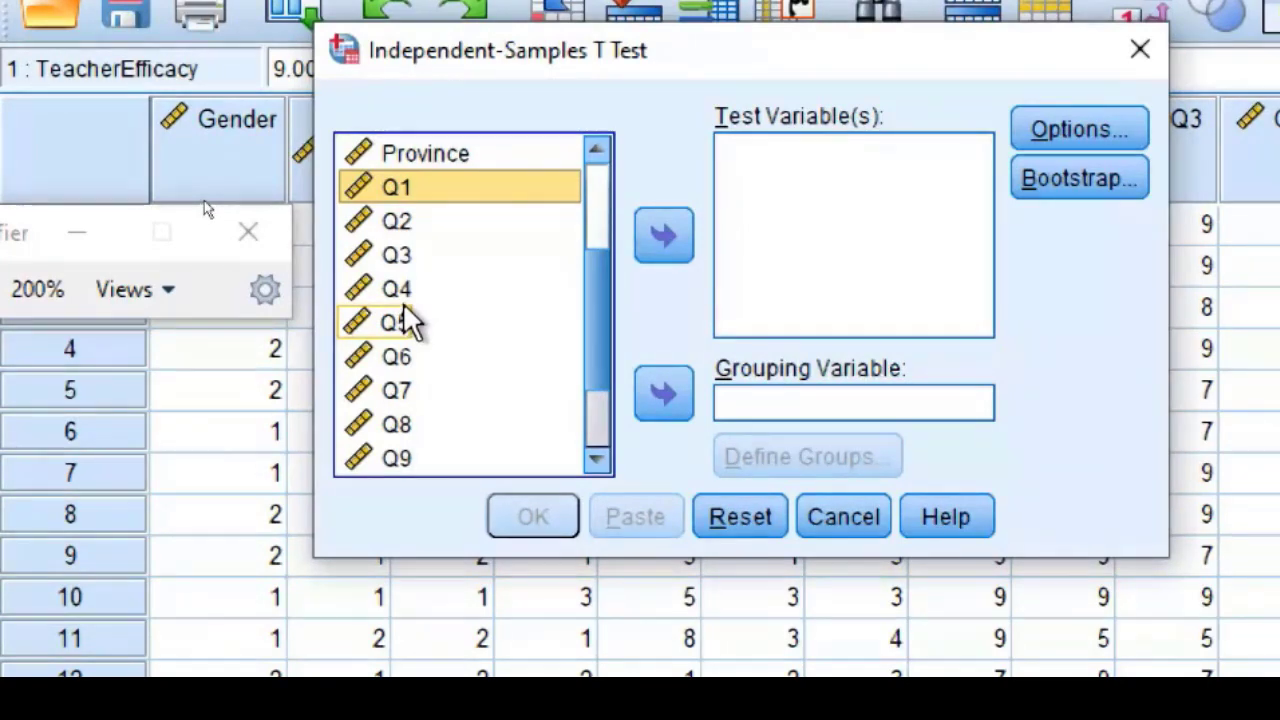
pyautogui.click(396, 214)
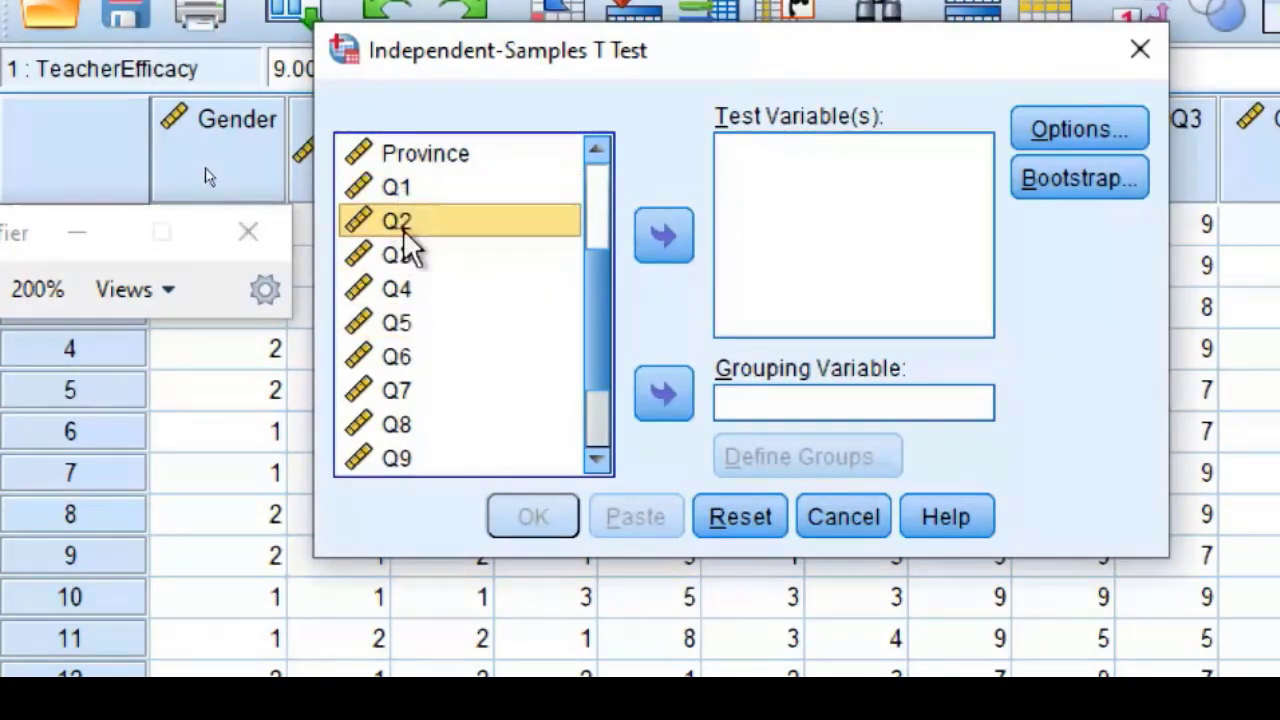
pyautogui.scroll(-1, 490, 370)
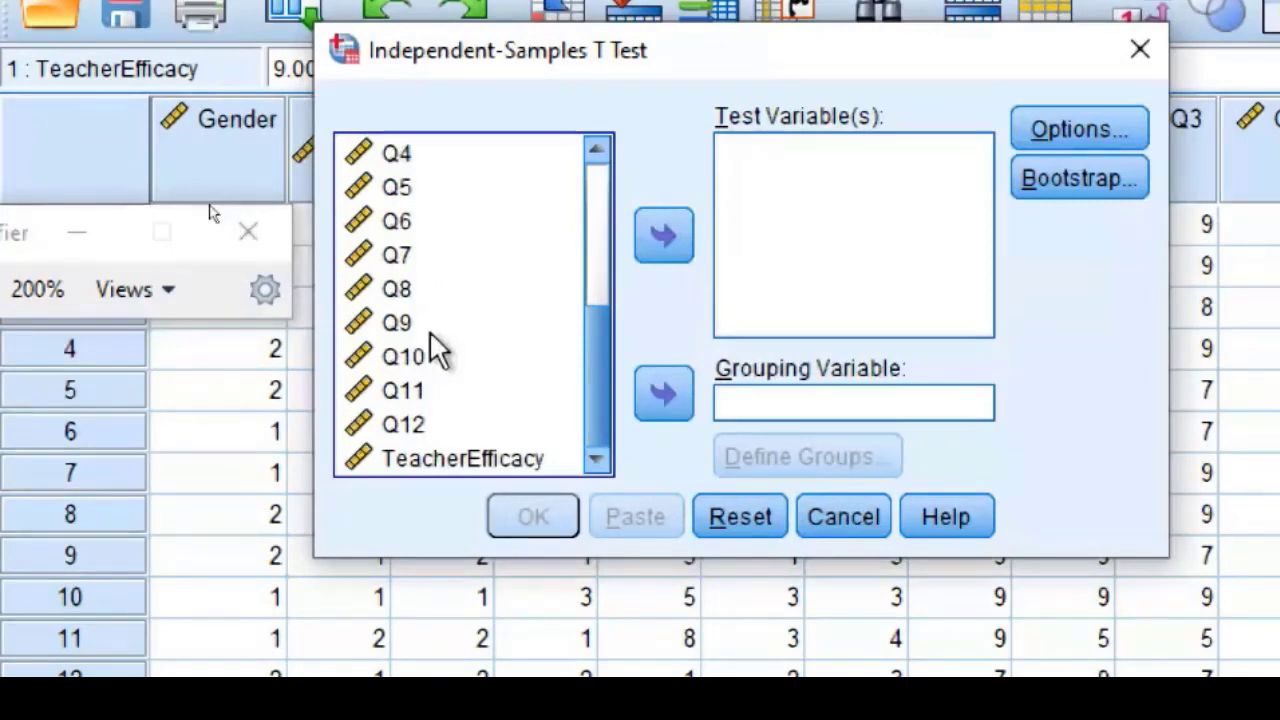
pyautogui.click(454, 462)
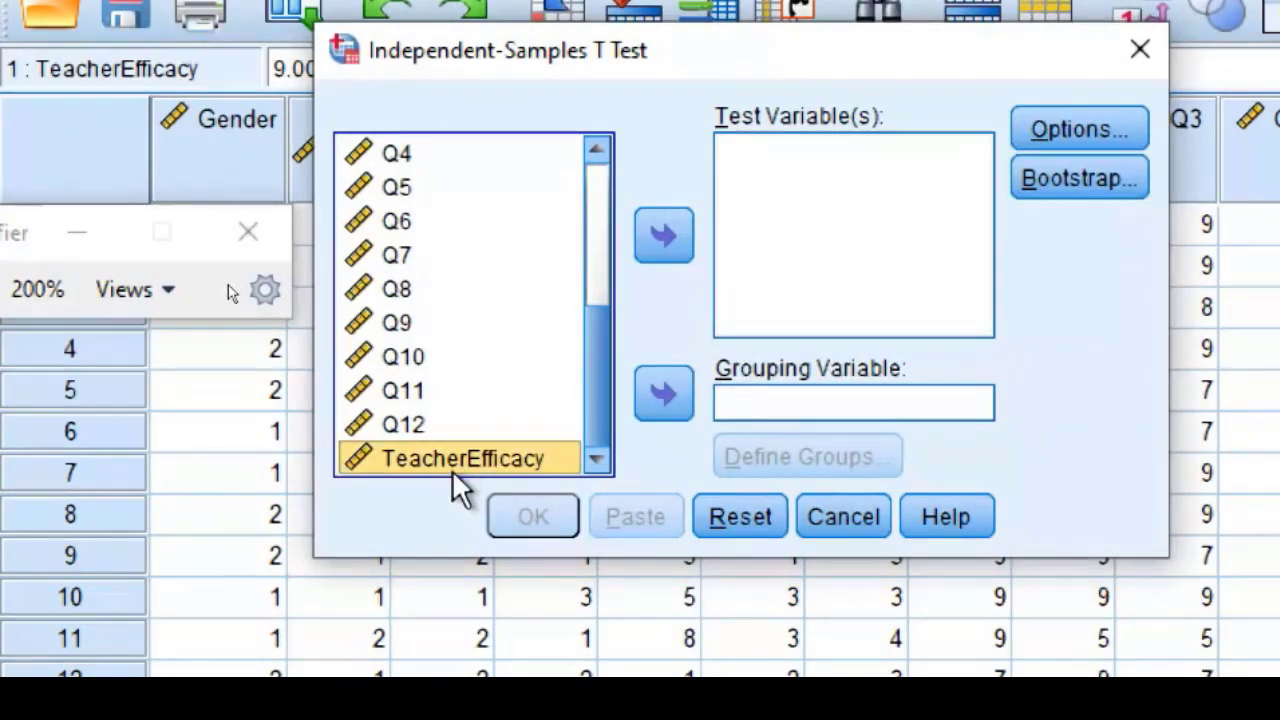
# Switch to Document2 in Word to review the null hypothesis and analysis question, and return to the SPSS T test.
pyautogui.hotkey('alt', 'Tab')
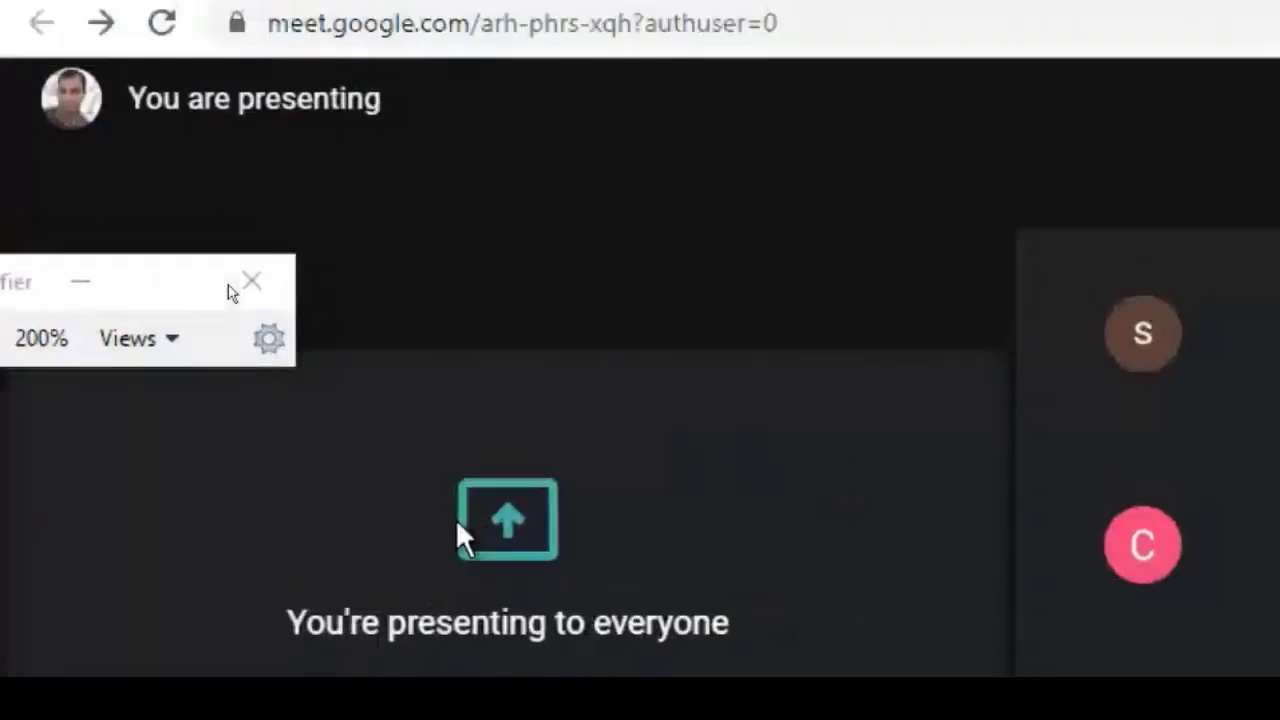
pyautogui.hotkey('alt', 'Tab')
pyautogui.hotkey('alt', 'Tab')
pyautogui.hotkey('alt', 'Tab')
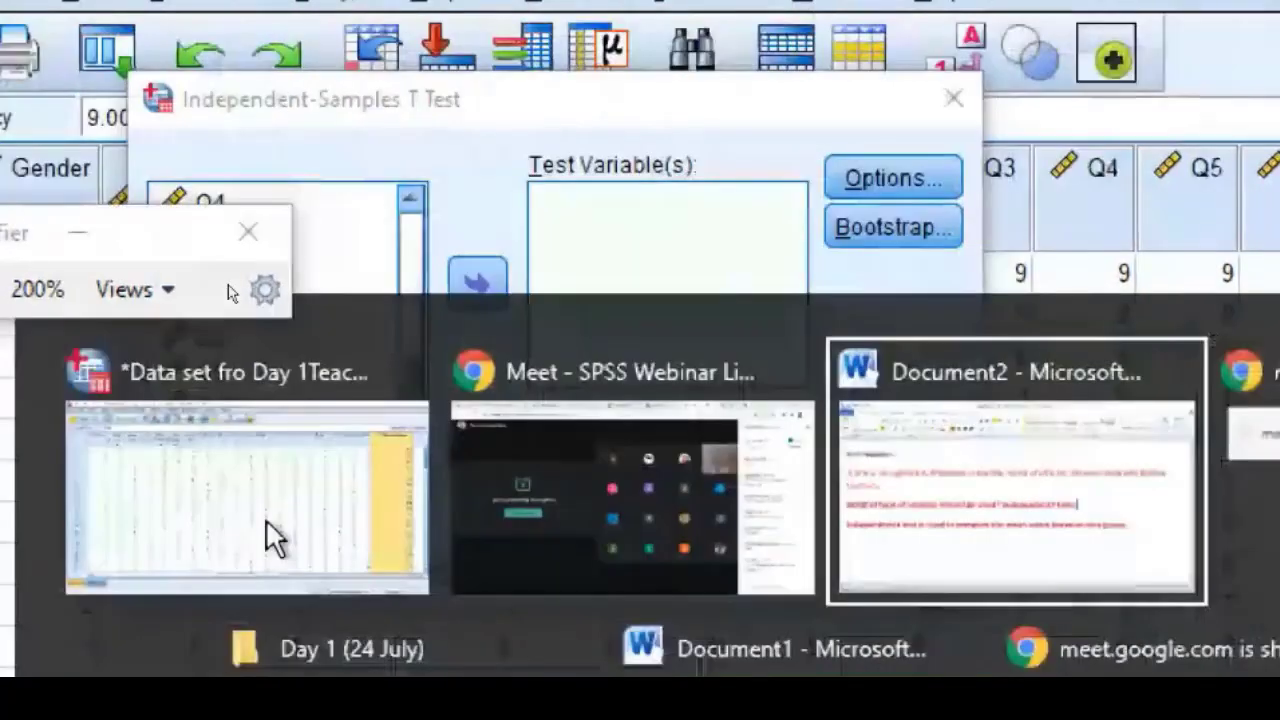
pyautogui.scroll(3, 374, 384)
pyautogui.scroll(-2, 370, 395)
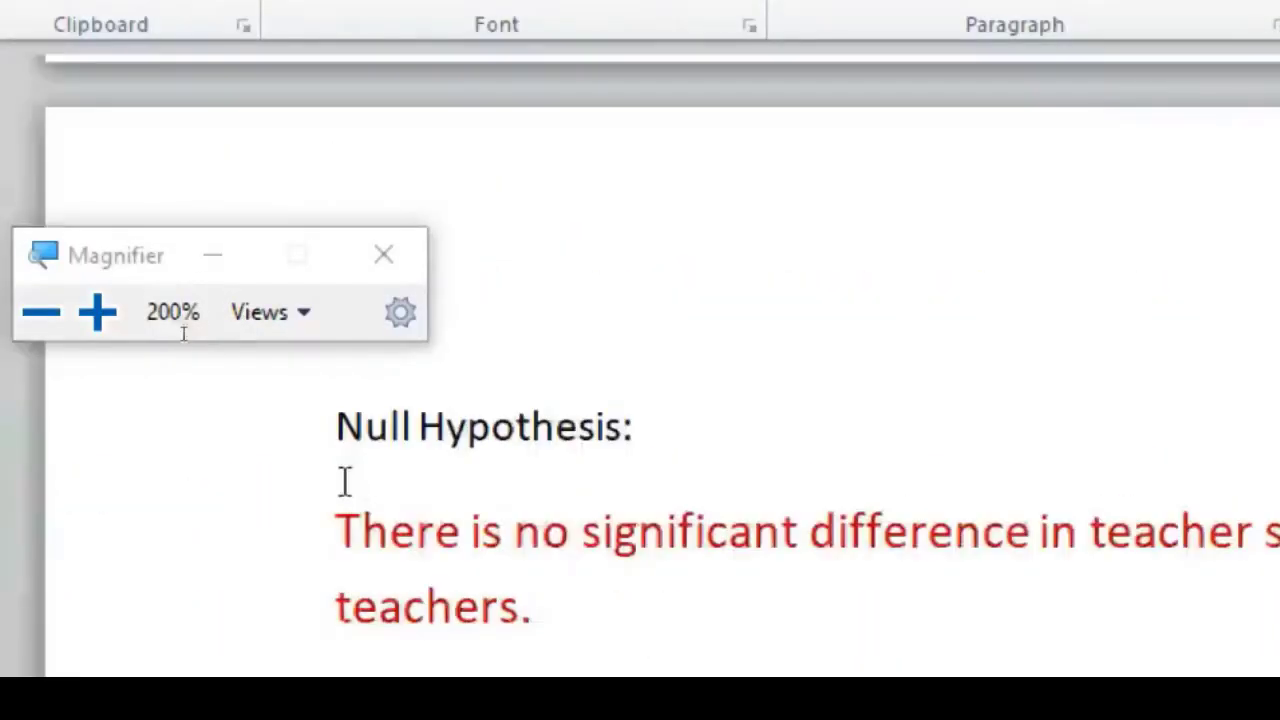
pyautogui.scroll(-3, 1154, 497)
pyautogui.scroll(-2, 1154, 497)
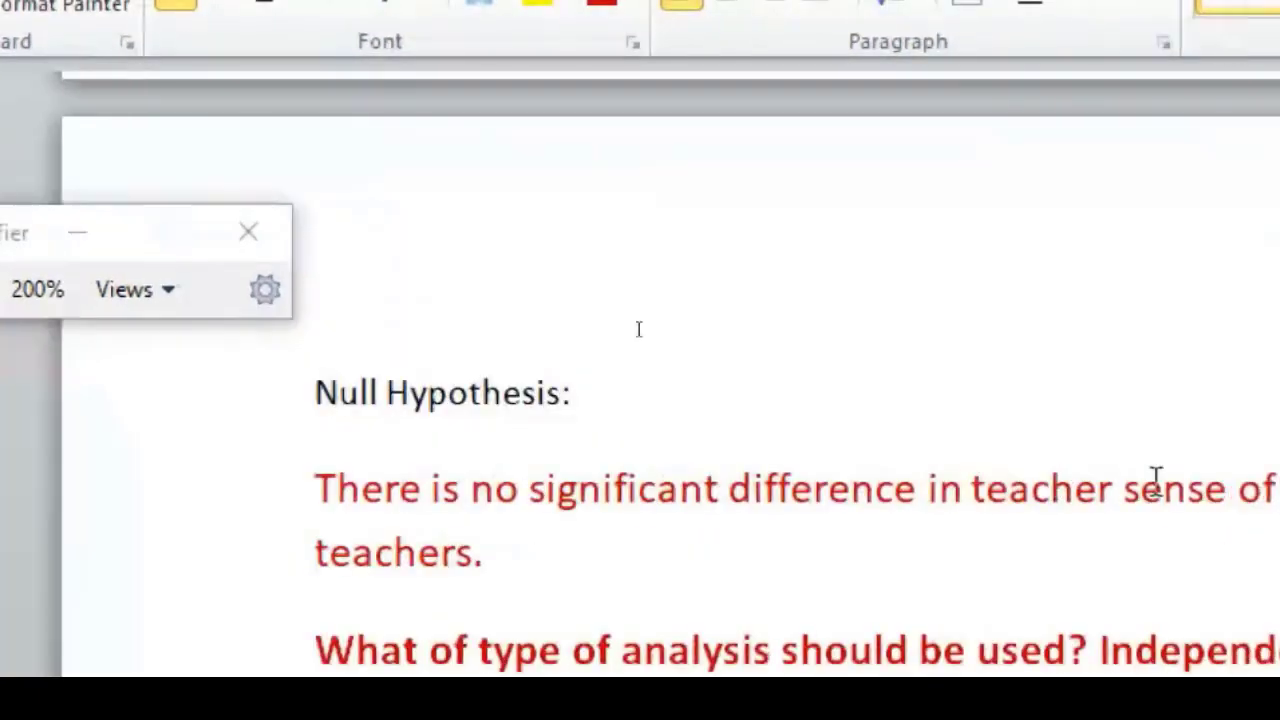
pyautogui.hotkey('alt', 'Tab')
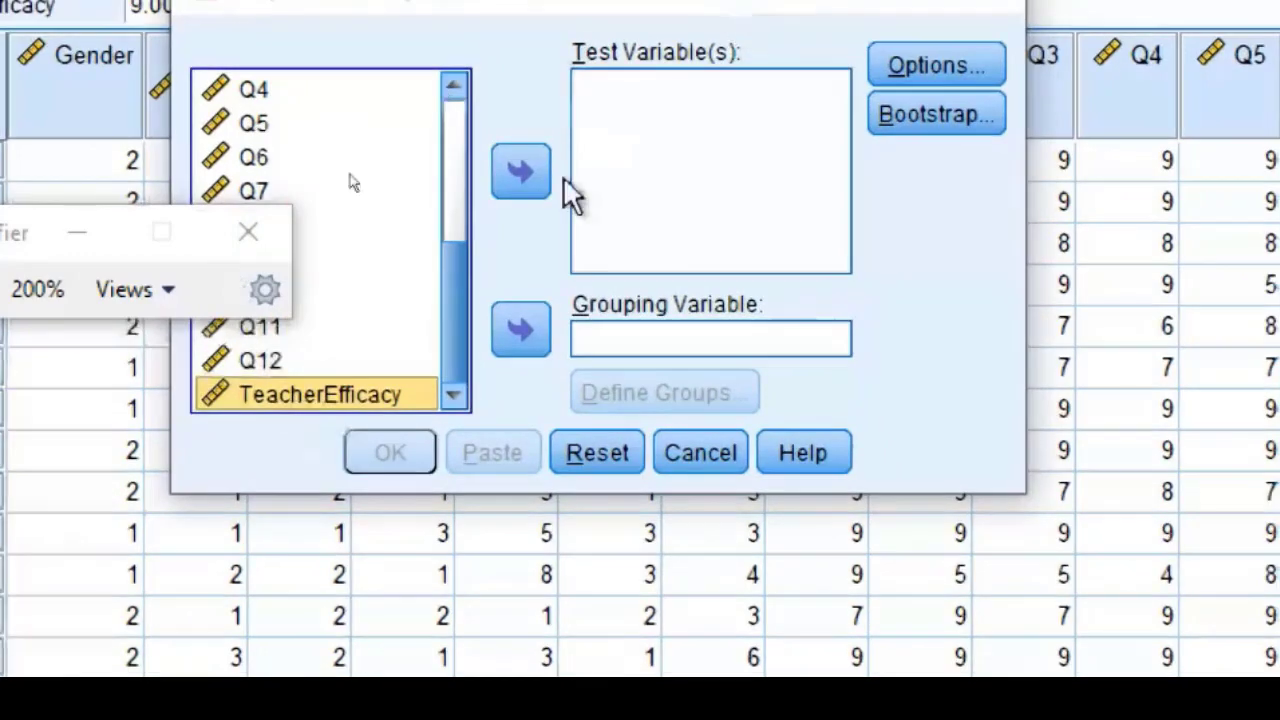
# Assign TeacherEfficacy as the test variable and Gender as the grouping variable of the T test.
pyautogui.click(520, 170)
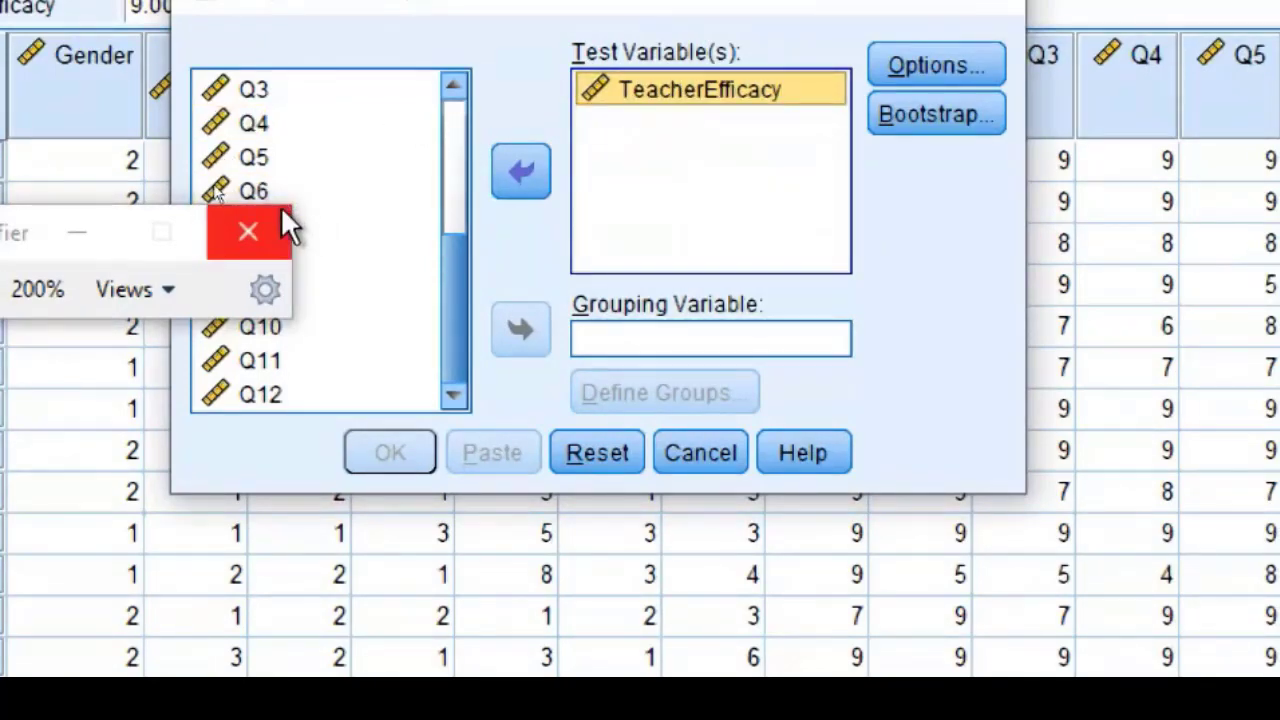
pyautogui.click(650, 343)
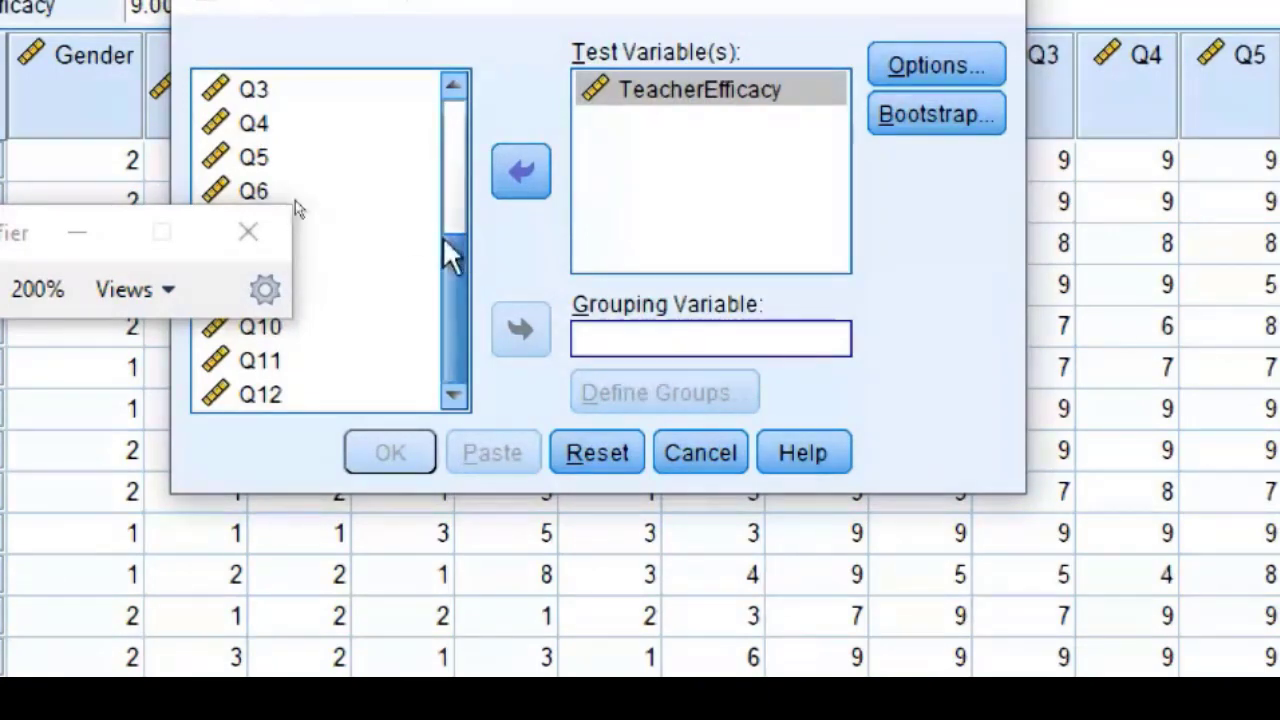
pyautogui.moveTo(450, 240); pyautogui.dragTo(451, 114)
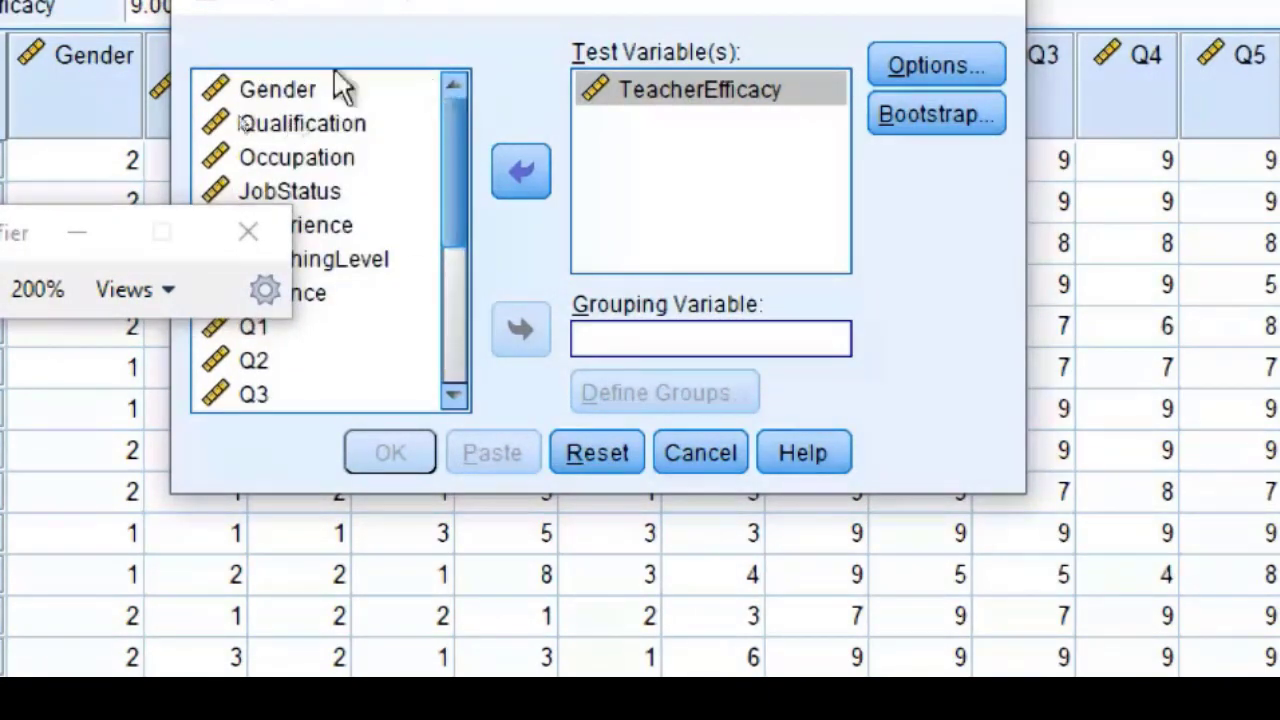
pyautogui.click(243, 97)
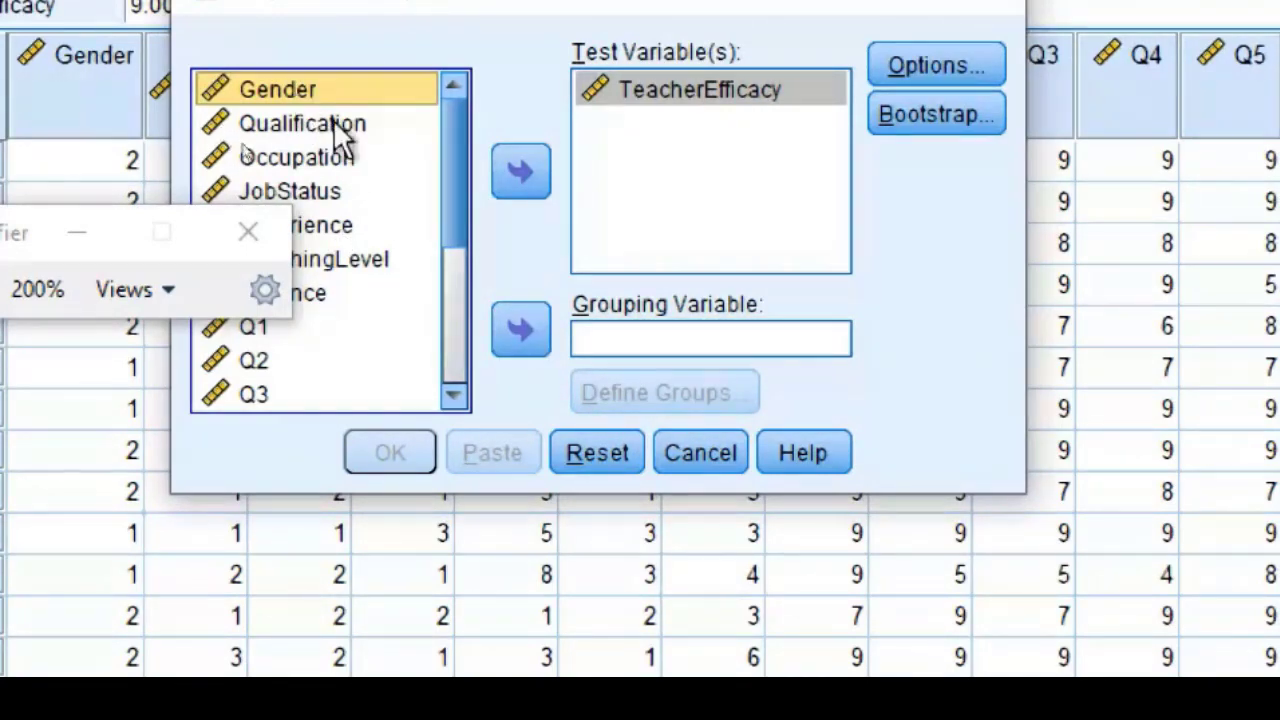
pyautogui.click(518, 334)
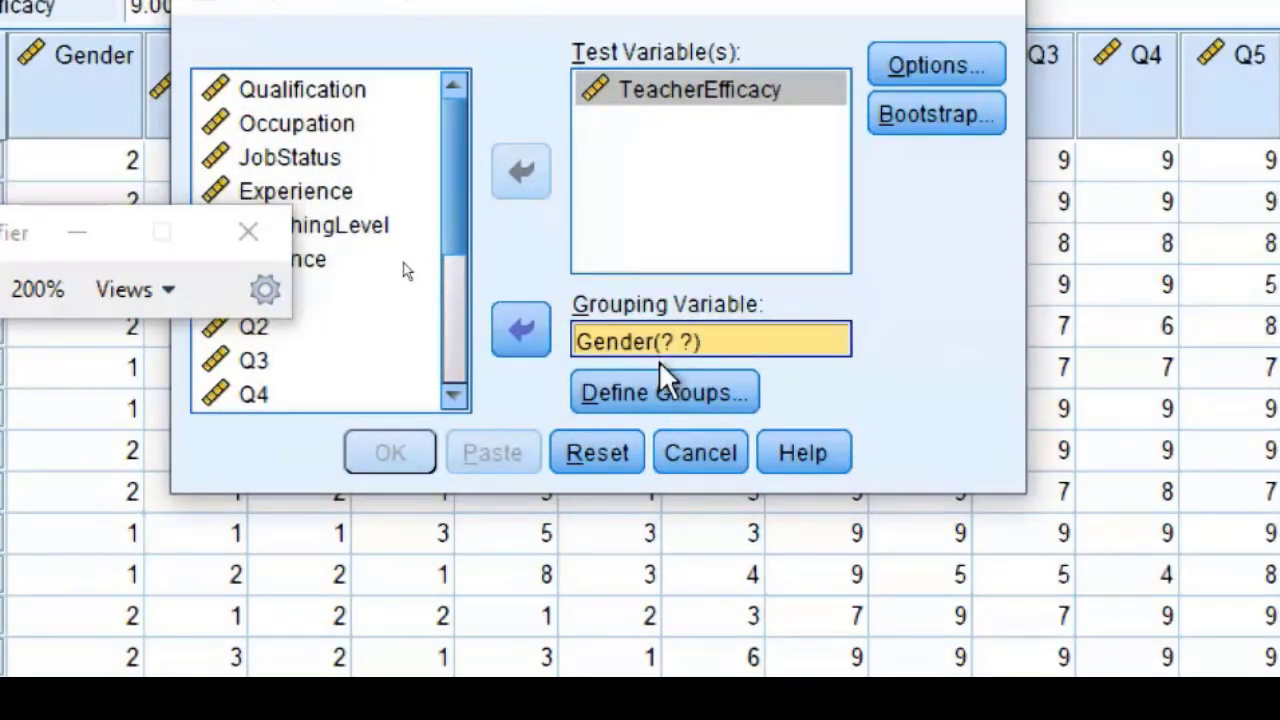
# Define the Gender groups with specified values, 1 for Group 1 and 2 for Group 2.
pyautogui.click(661, 392)
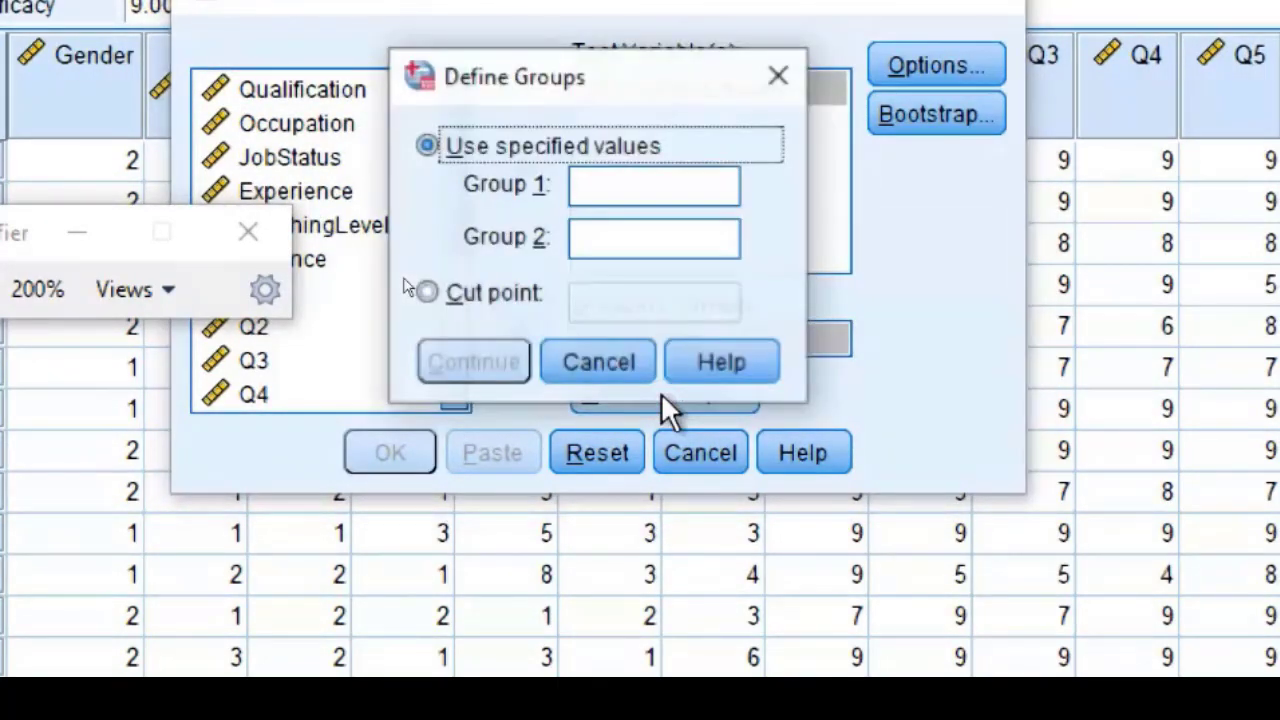
pyautogui.click(605, 175)
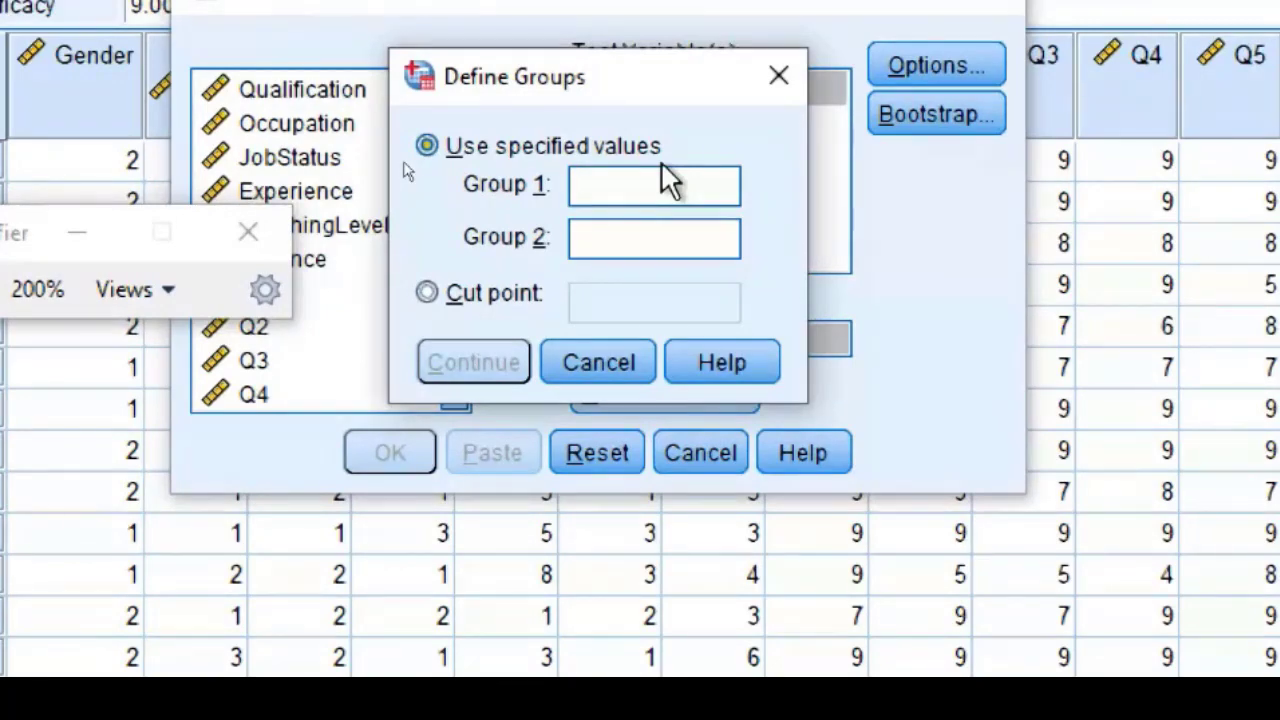
pyautogui.write('1')
pyautogui.click(647, 257)
pyautogui.write('2')
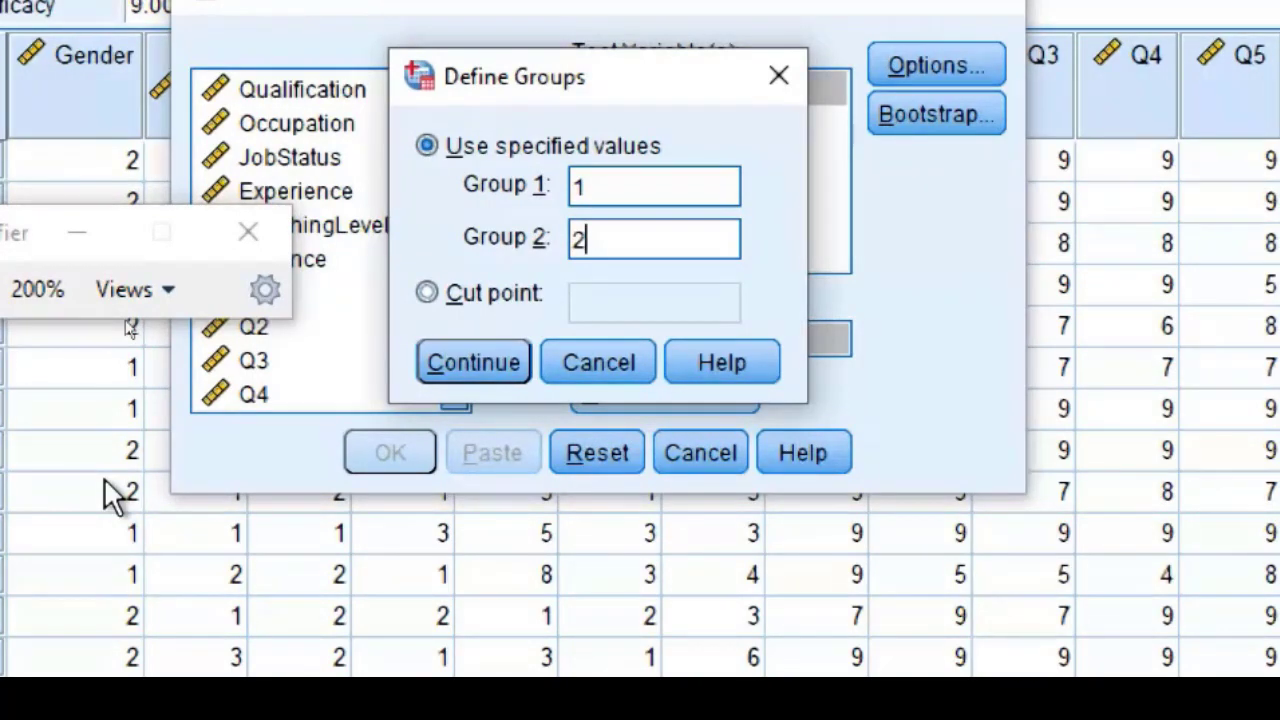
# Swap the specified values to 2 for Group 1 and 1 for Group 2, and cancel the group definition and the T test.
pyautogui.click(638, 178)
pyautogui.press('BackSpace')
pyautogui.write('2')
pyautogui.doubleClick(620, 240)
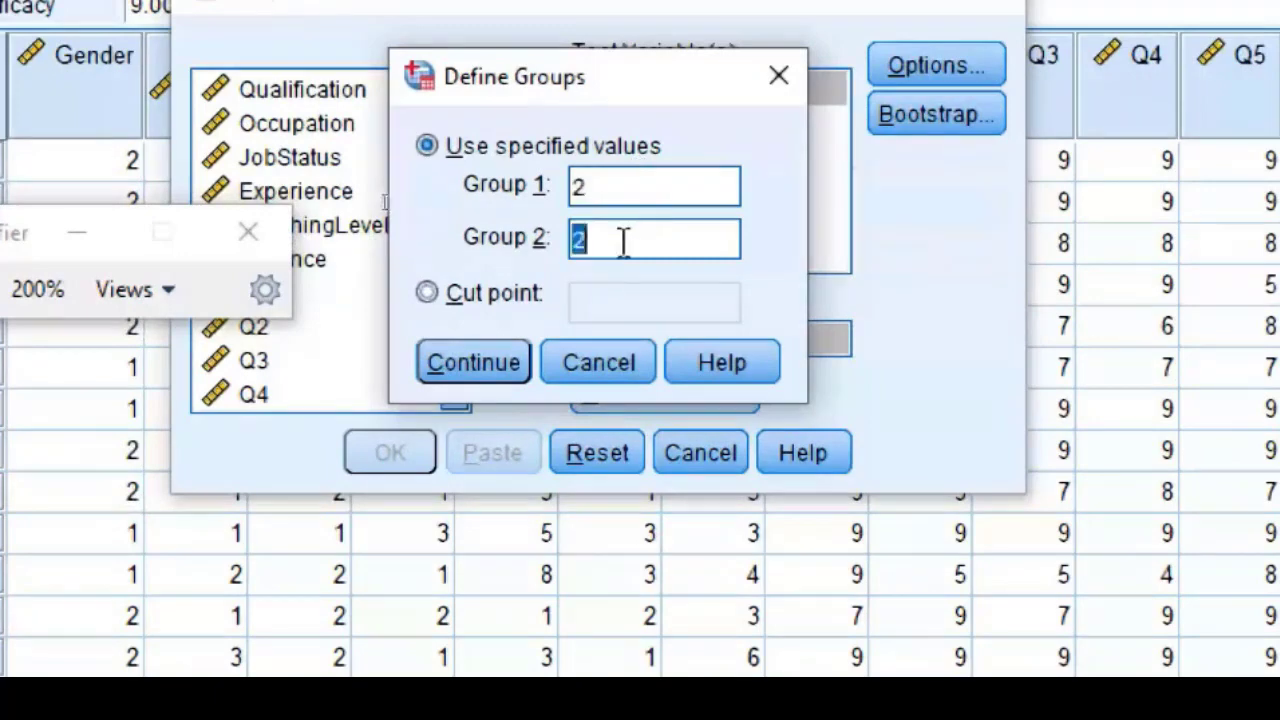
pyautogui.write('1')
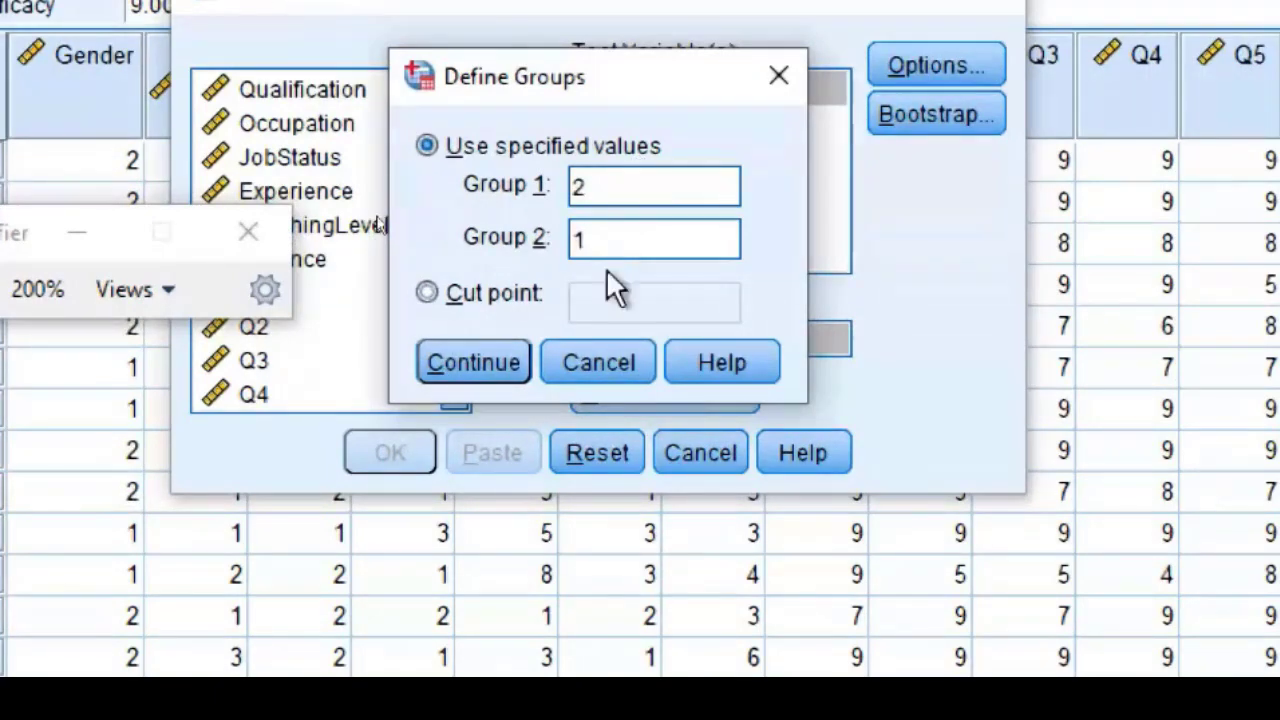
pyautogui.click(598, 192)
pyautogui.click(599, 368)
pyautogui.click(700, 455)
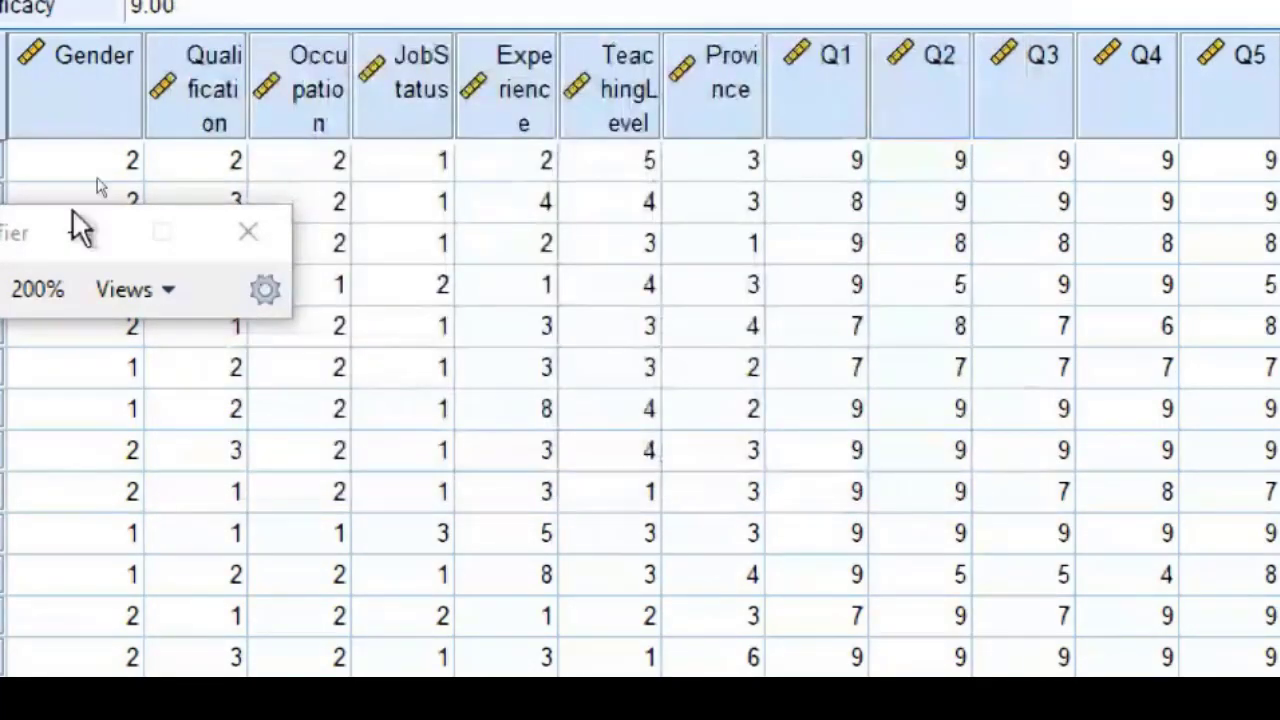
# Return the Magnifier to 100% and switch from the data sheet to the variable definitions.
pyautogui.scroll(-4, 286, 523)
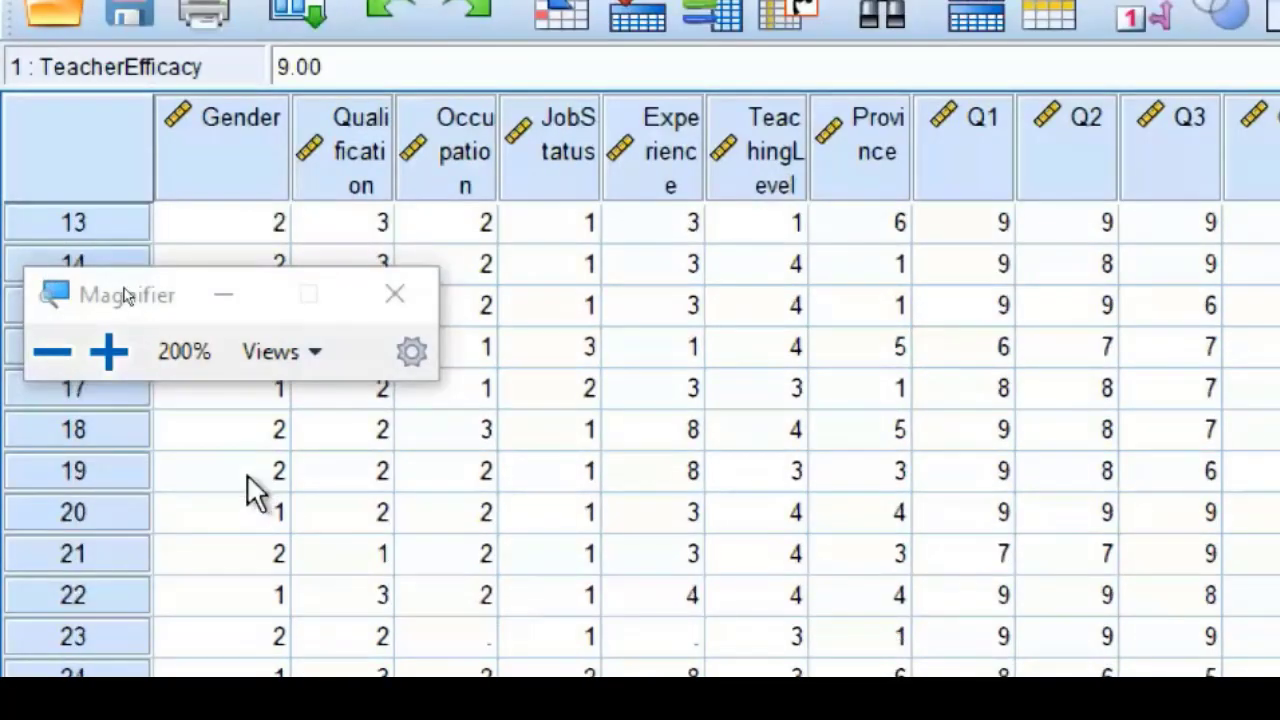
pyautogui.click(52, 351)
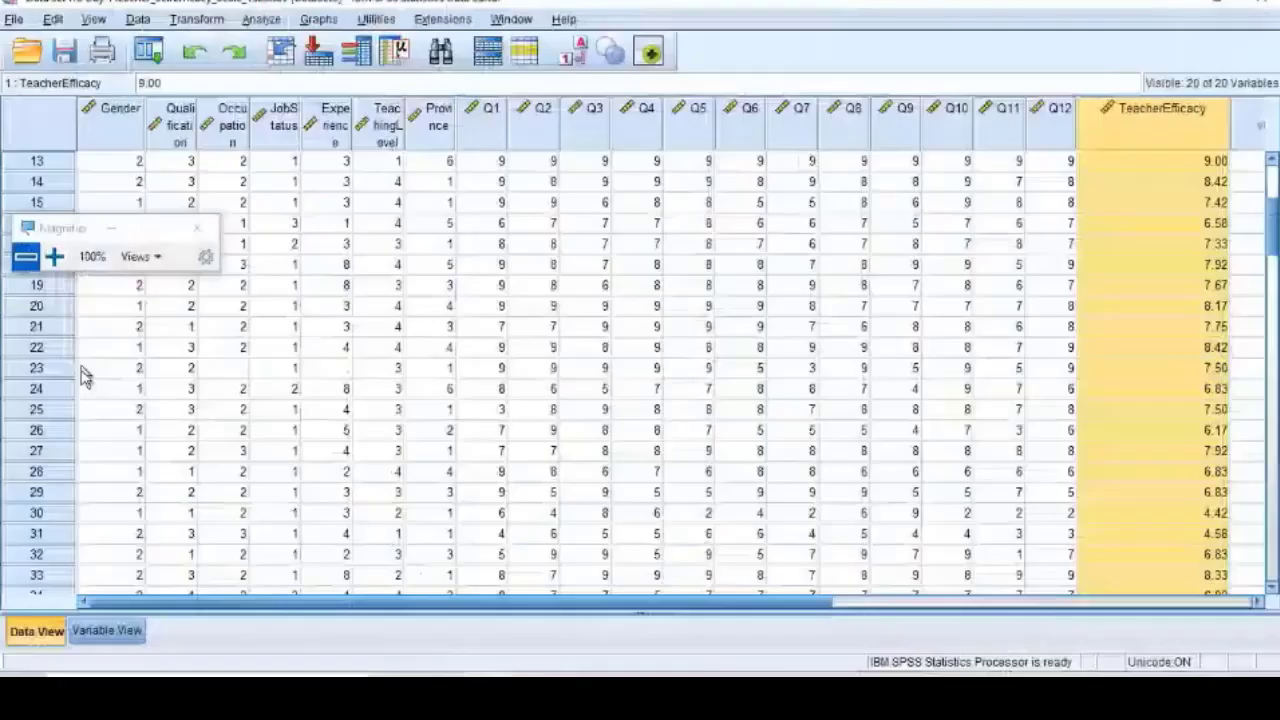
pyautogui.click(107, 631)
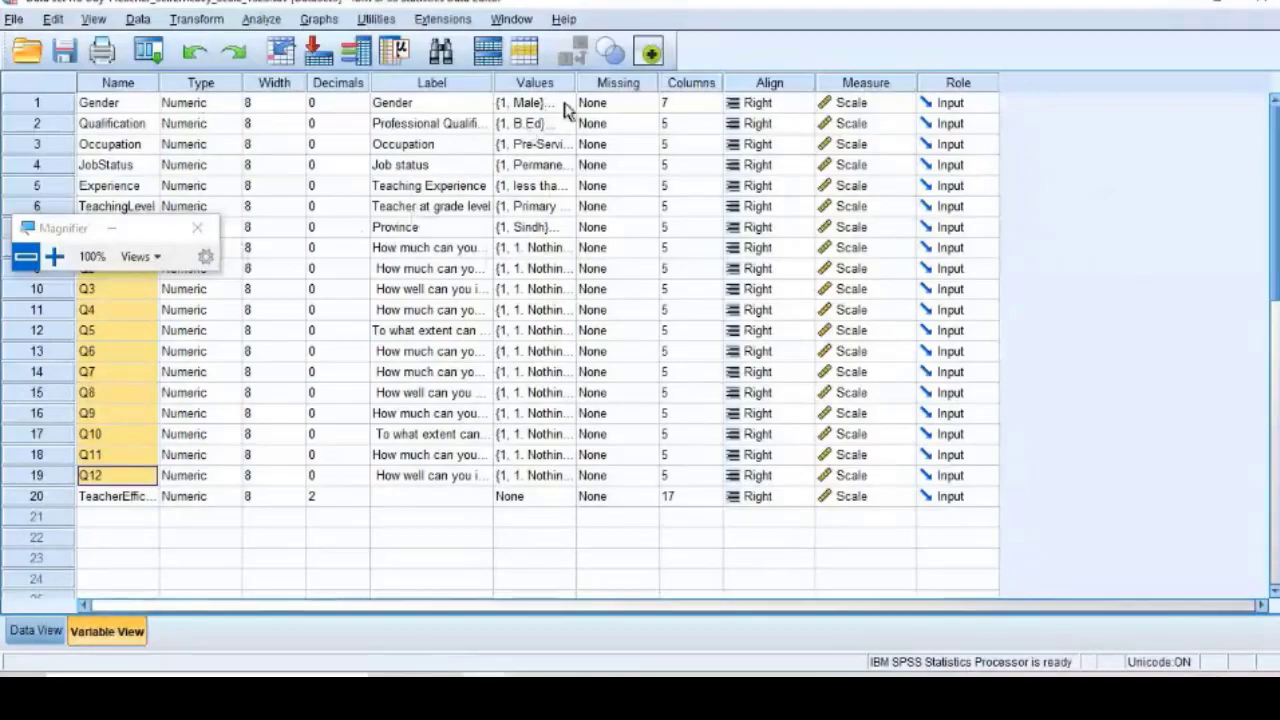
# Magnify the variable definitions to 200% and check the value labels of the Gender variable.
pyautogui.click(55, 257)
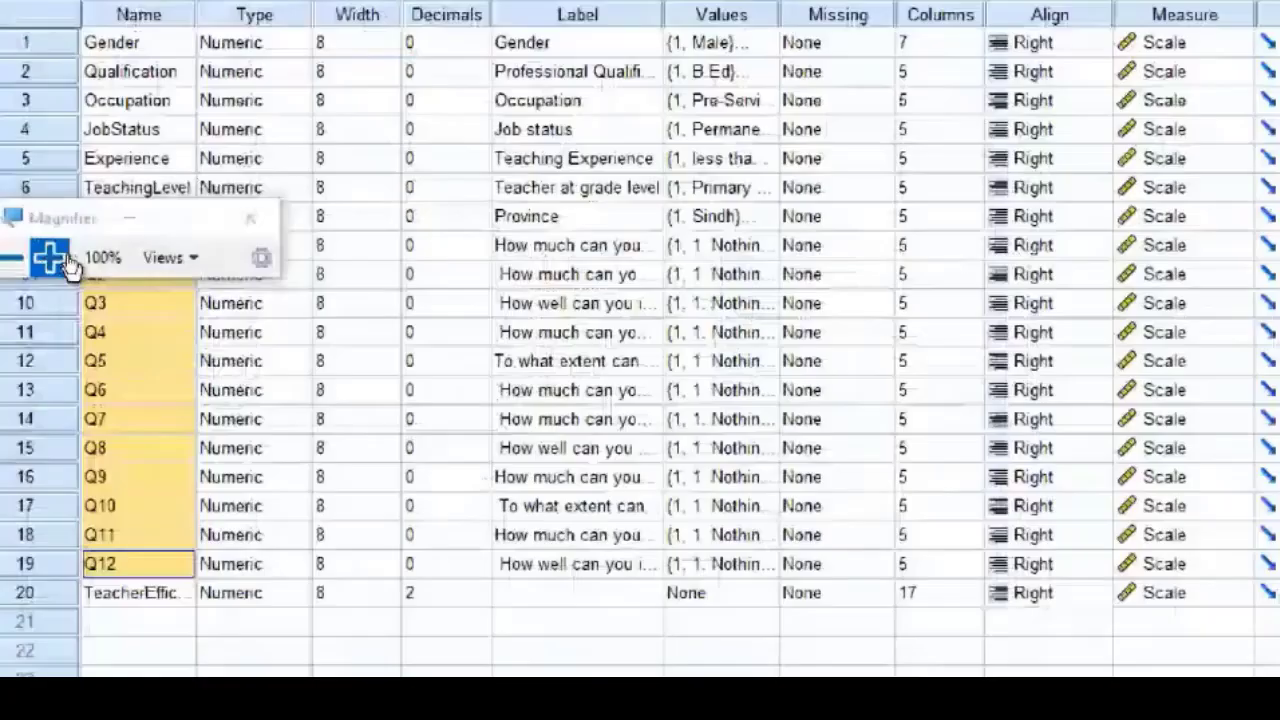
pyautogui.click(890, 72)
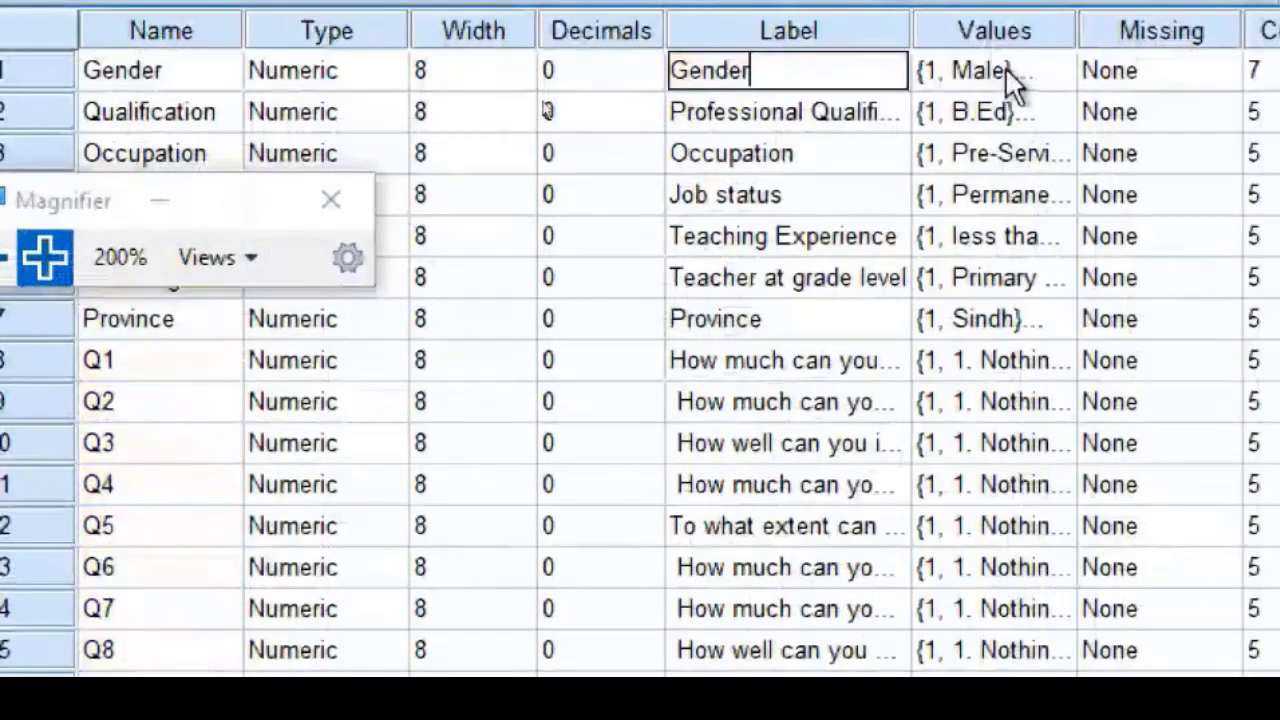
pyautogui.click(1005, 70)
pyautogui.click(1037, 66)
pyautogui.moveTo(1090, 280); pyautogui.dragTo(760, 135)
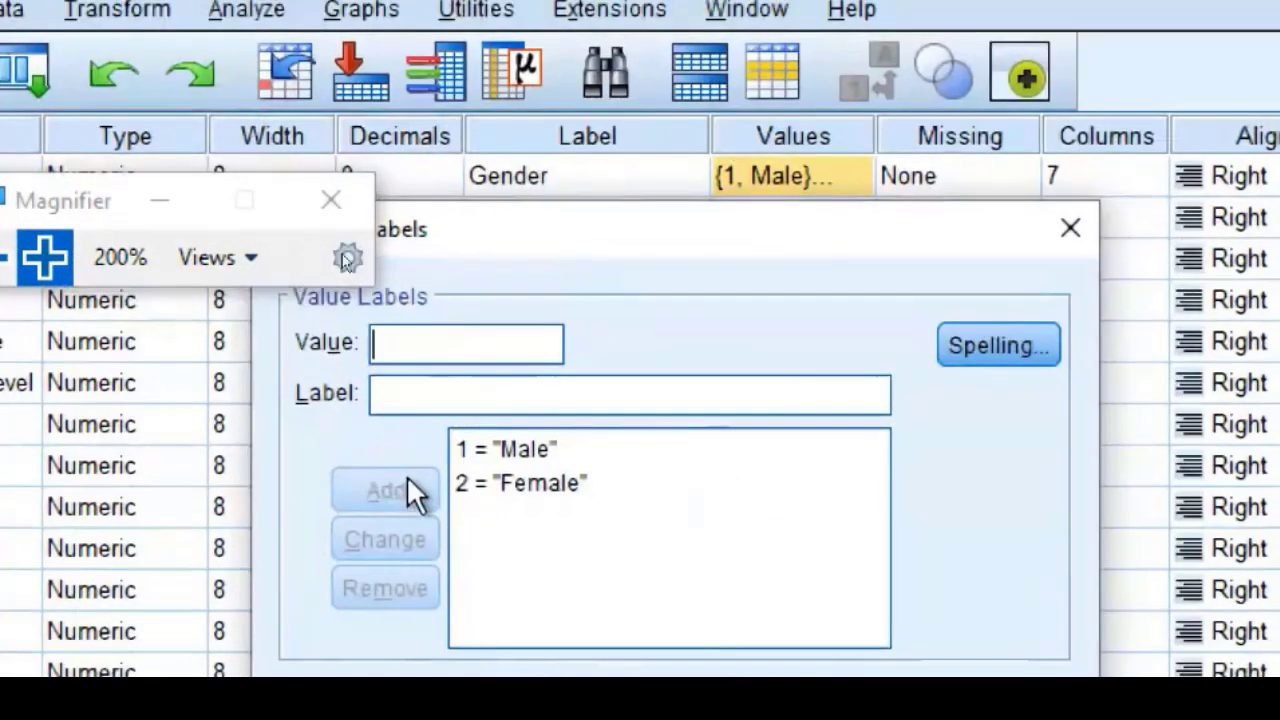
pyautogui.click(1070, 228)
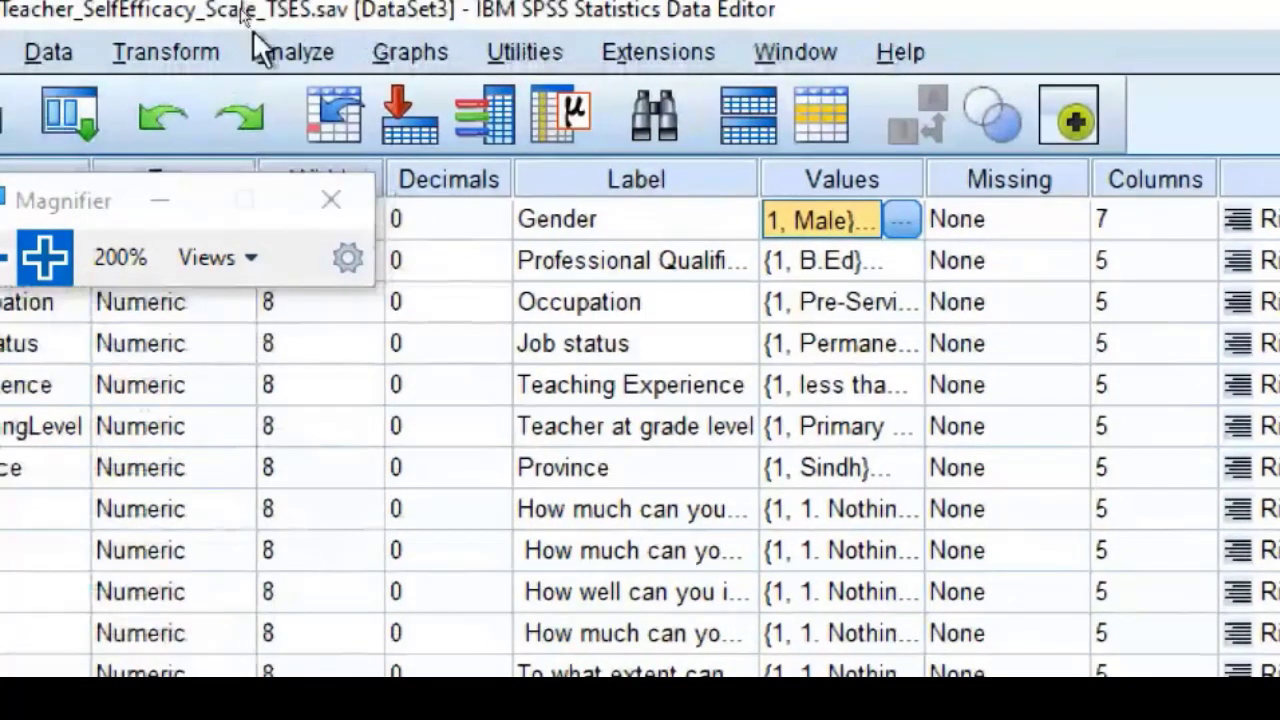
# Open the Independent-Samples T Test, list the variables by name and assign TeacherEfficacy as the test variable.
pyautogui.click(279, 55)
pyautogui.moveTo(457, 280)
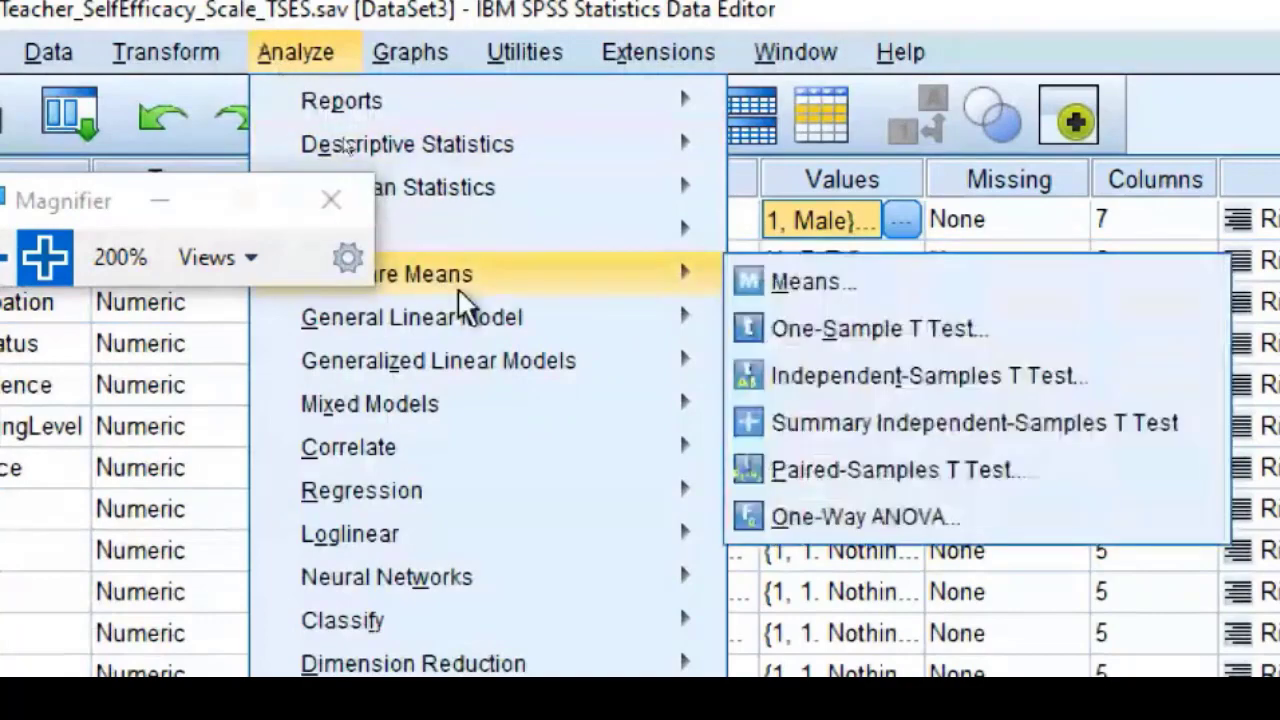
pyautogui.click(898, 372)
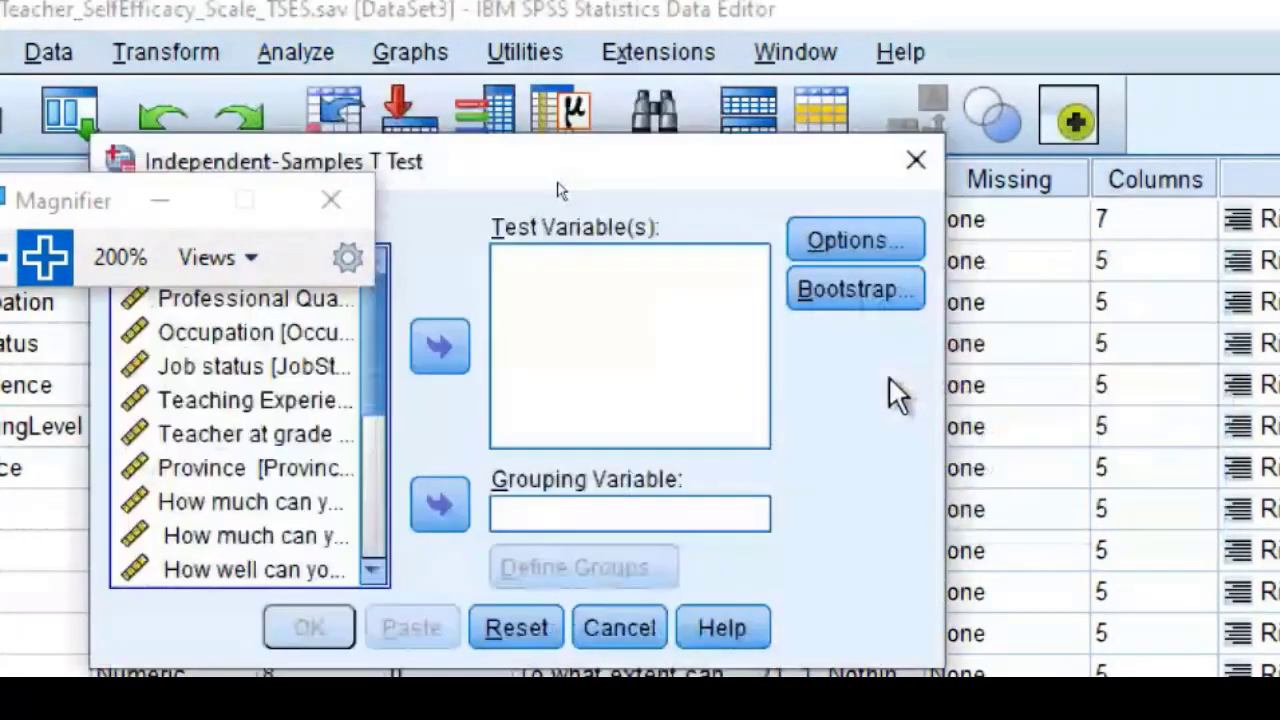
pyautogui.rightClick(165, 335)
pyautogui.click(198, 375)
pyautogui.scroll(-4, 240, 450)
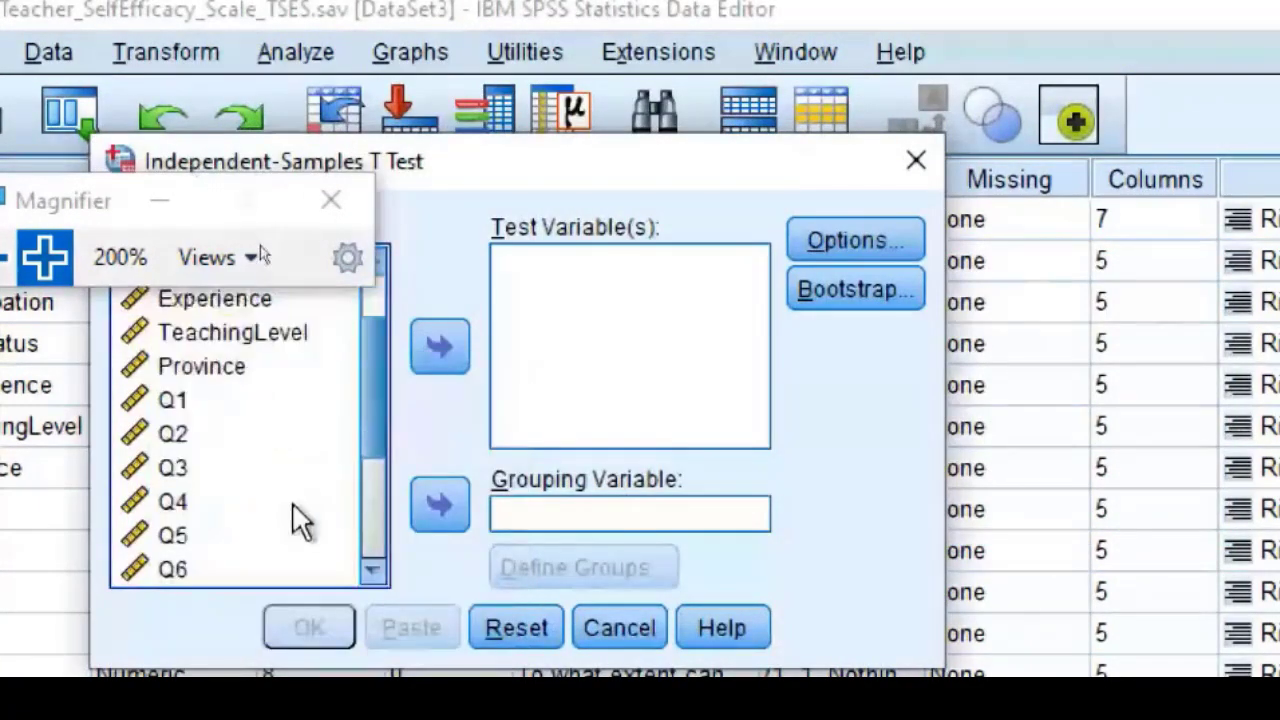
pyautogui.click(262, 569)
pyautogui.click(440, 346)
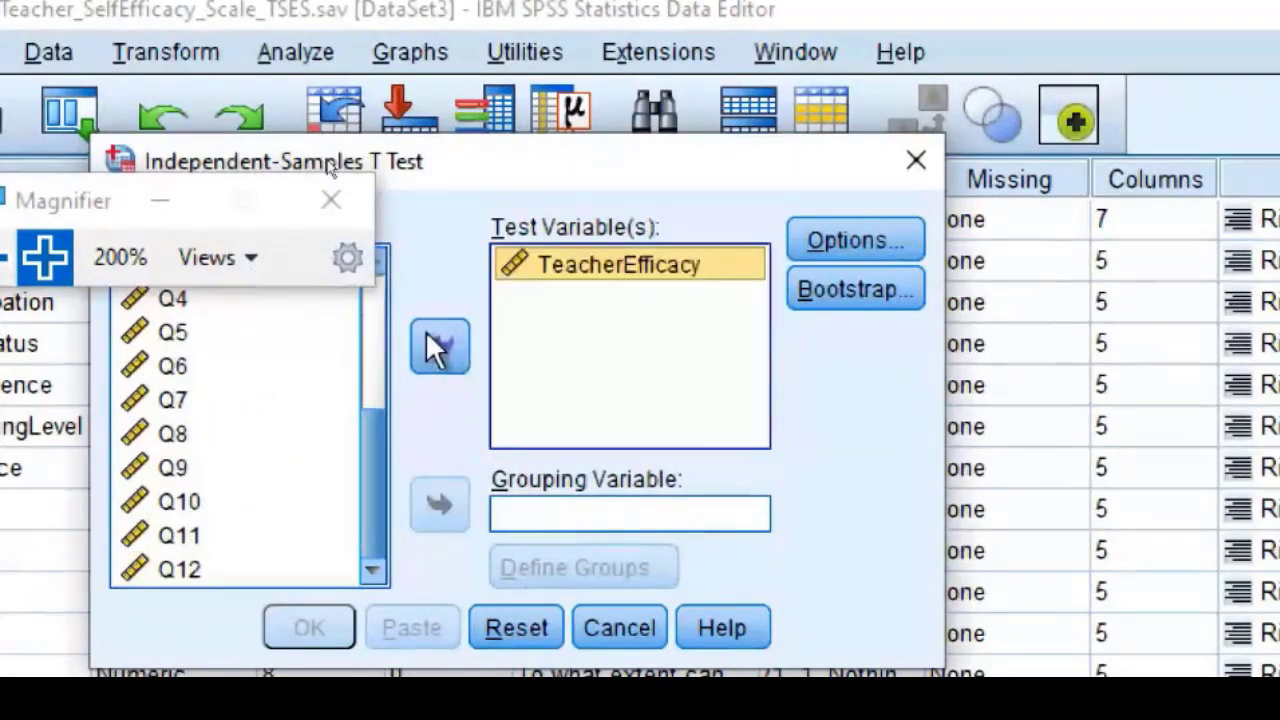
# Assign Gender as the grouping variable, moving the Magnifier off the variable list and returning it to 100%.
pyautogui.click(580, 520)
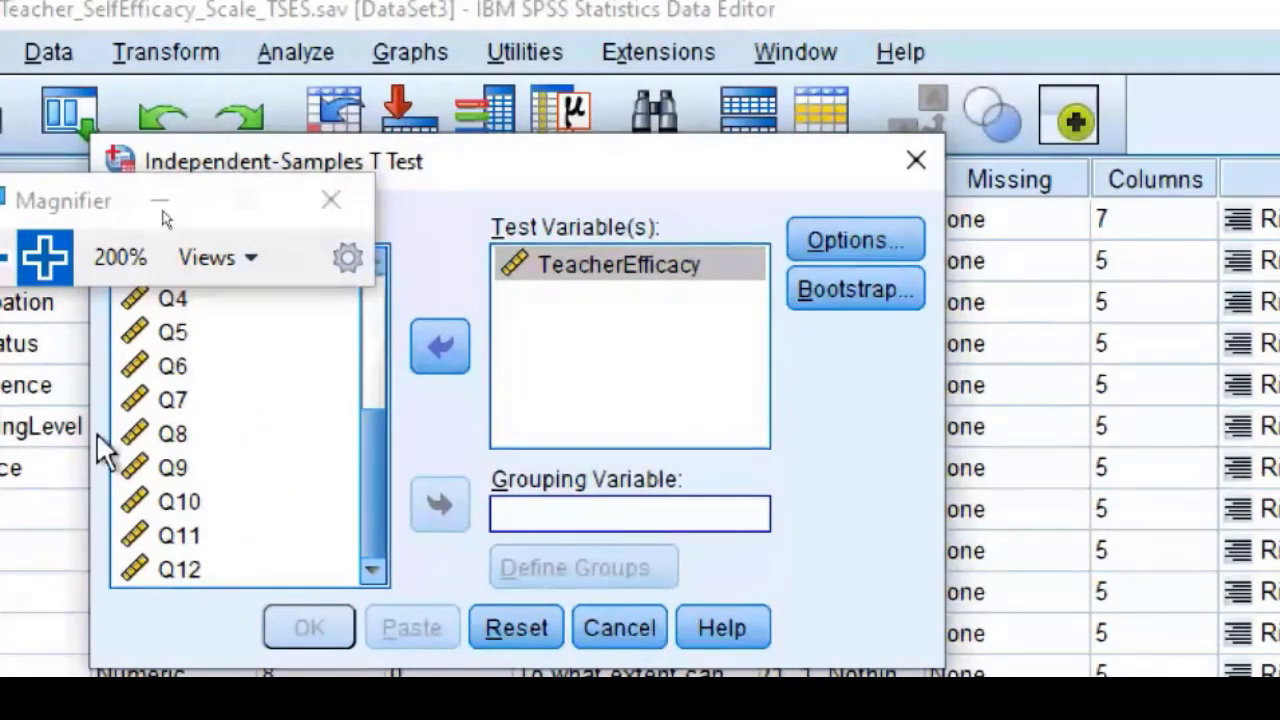
pyautogui.moveTo(134, 215); pyautogui.dragTo(214, 521)
pyautogui.click(370, 285)
pyautogui.click(283, 266)
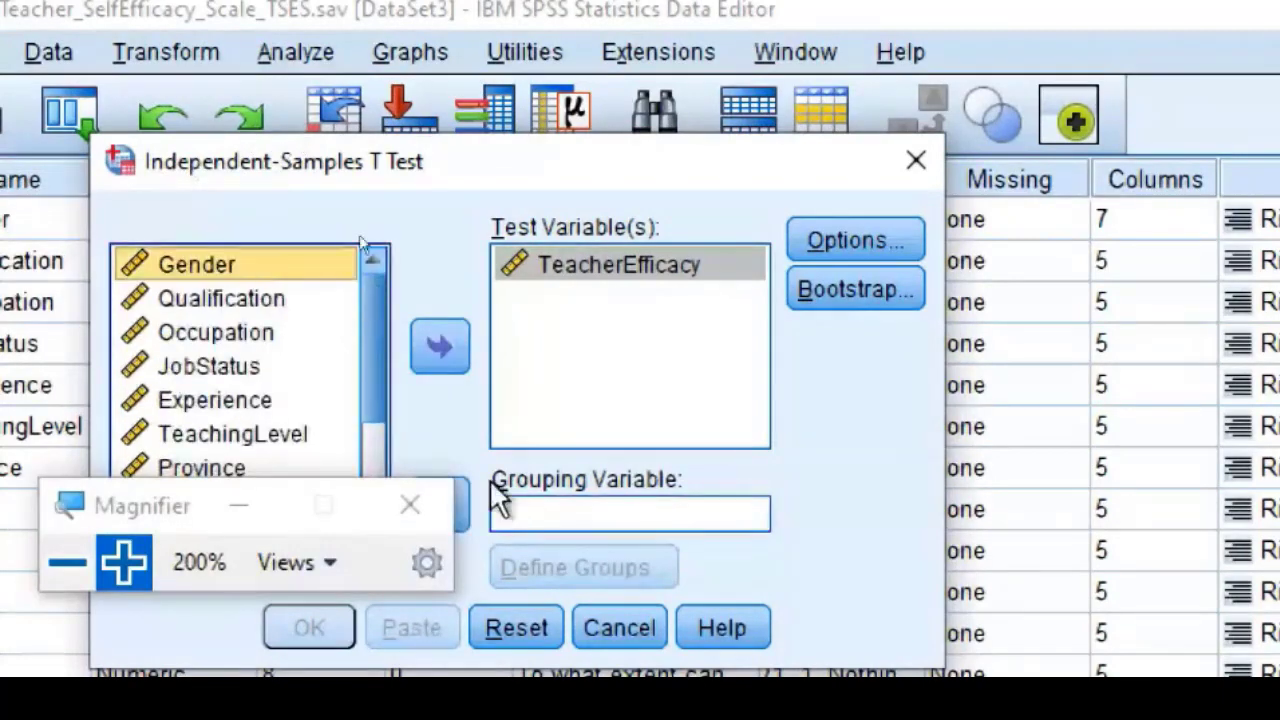
pyautogui.click(448, 515)
pyautogui.click(333, 245)
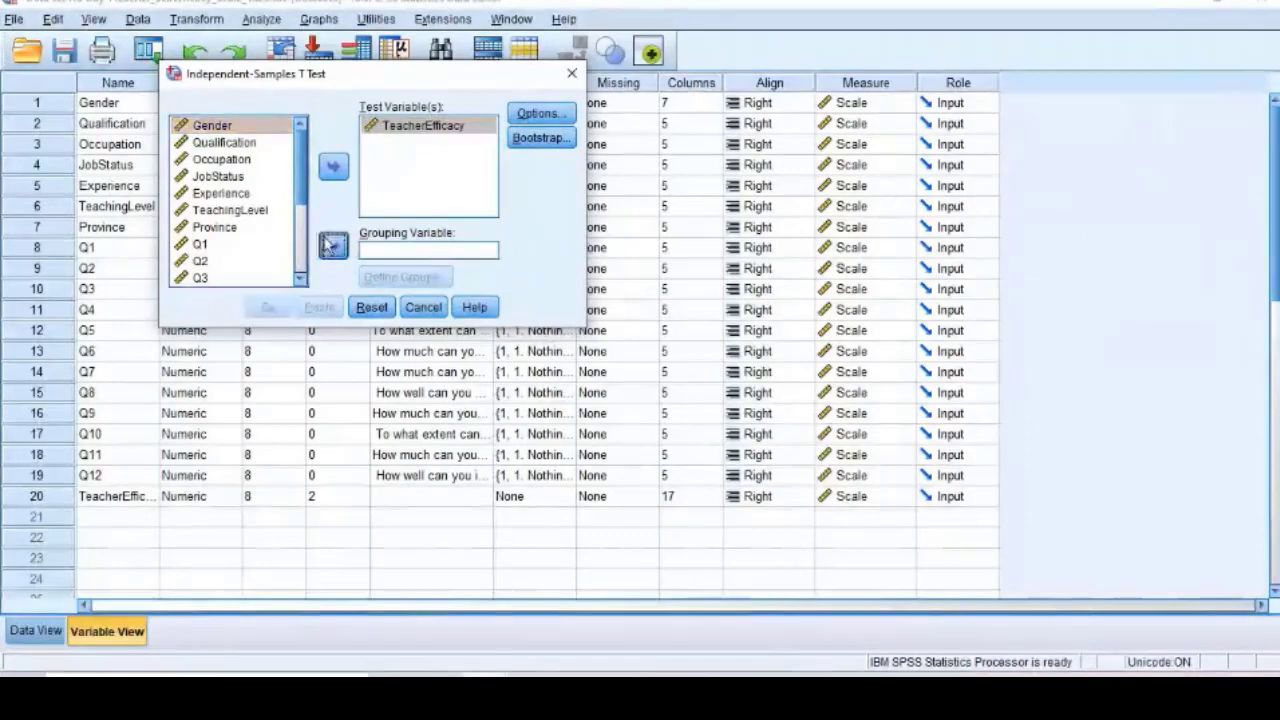
# Define the Gender groups with specified values, 1 for Group 1 and 2 for Group 2, and run the T test.
pyautogui.click(388, 280)
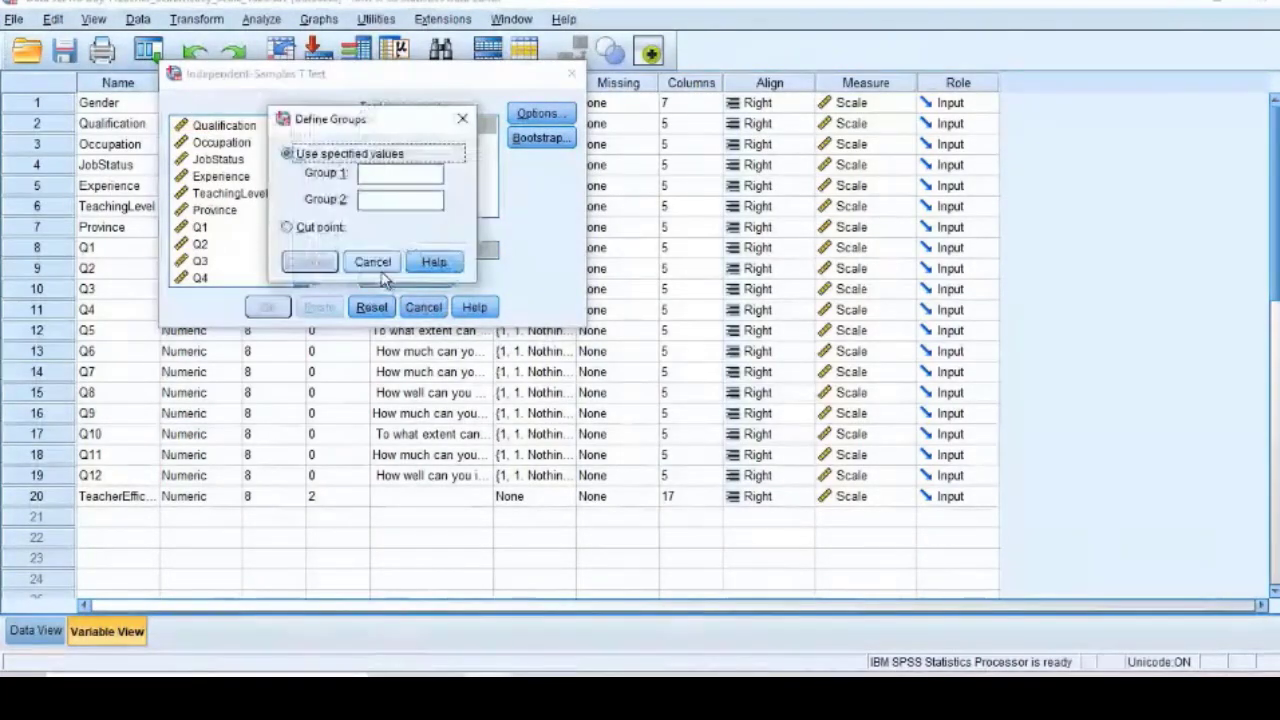
pyautogui.write('1')
pyautogui.click(388, 199)
pyautogui.write('2')
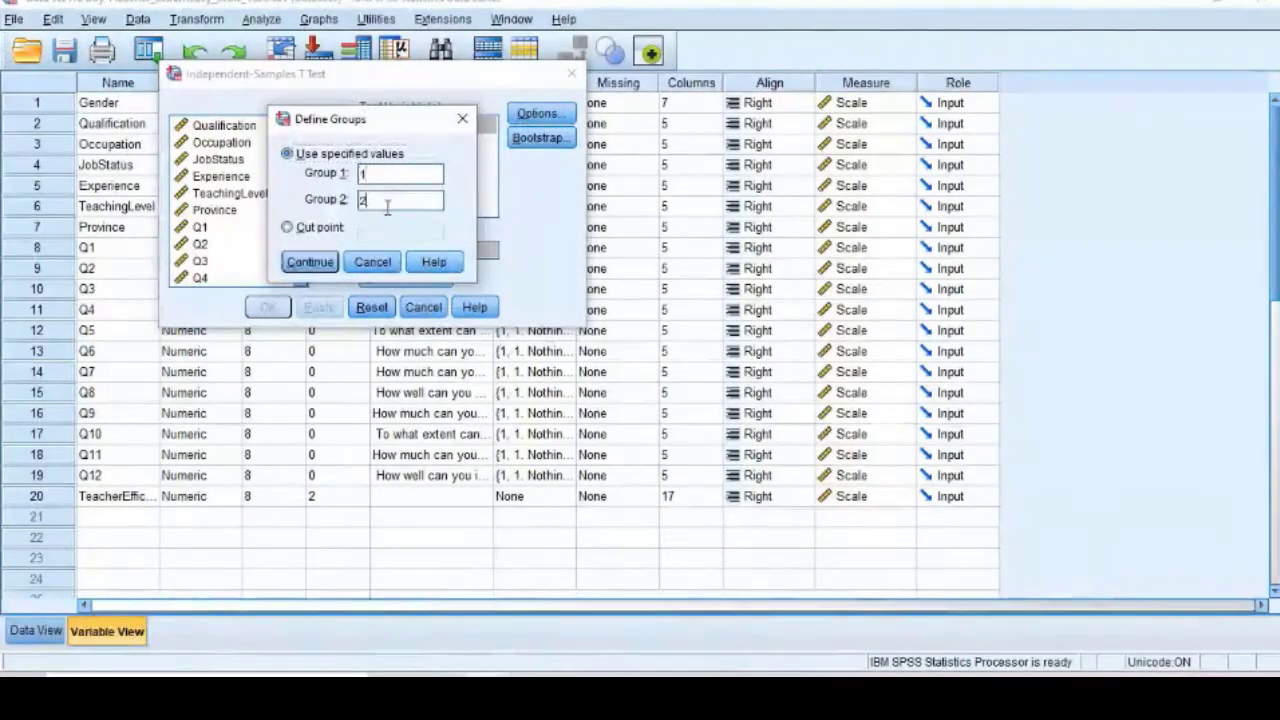
pyautogui.click(310, 262)
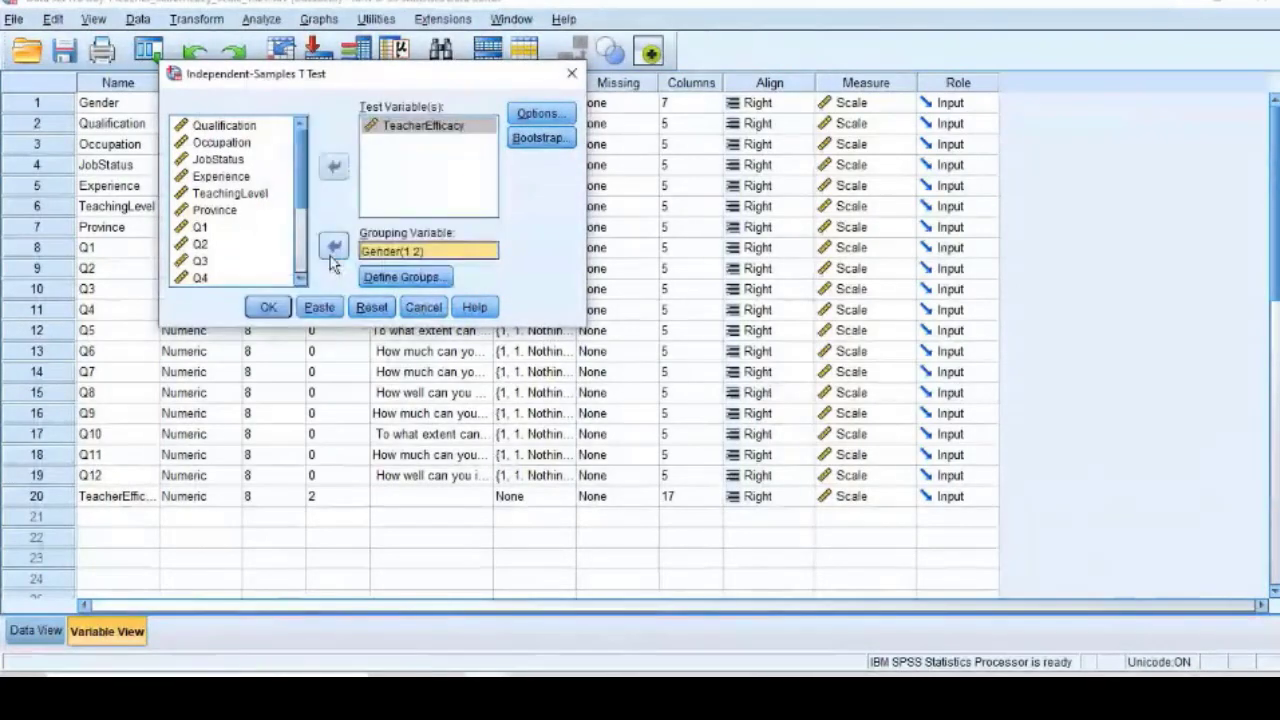
pyautogui.click(284, 311)
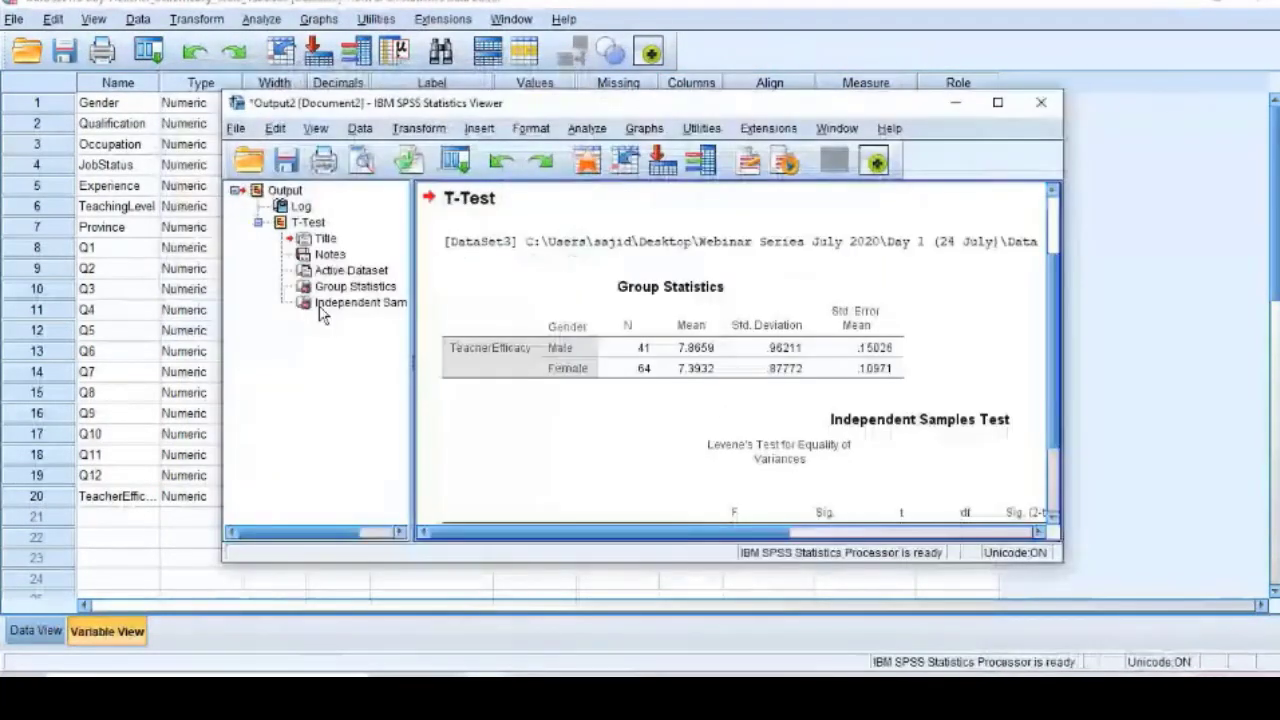
# Maximize the output viewer and examine the Independent Samples Test table with the Magnifier at 200%.
pyautogui.click(997, 102)
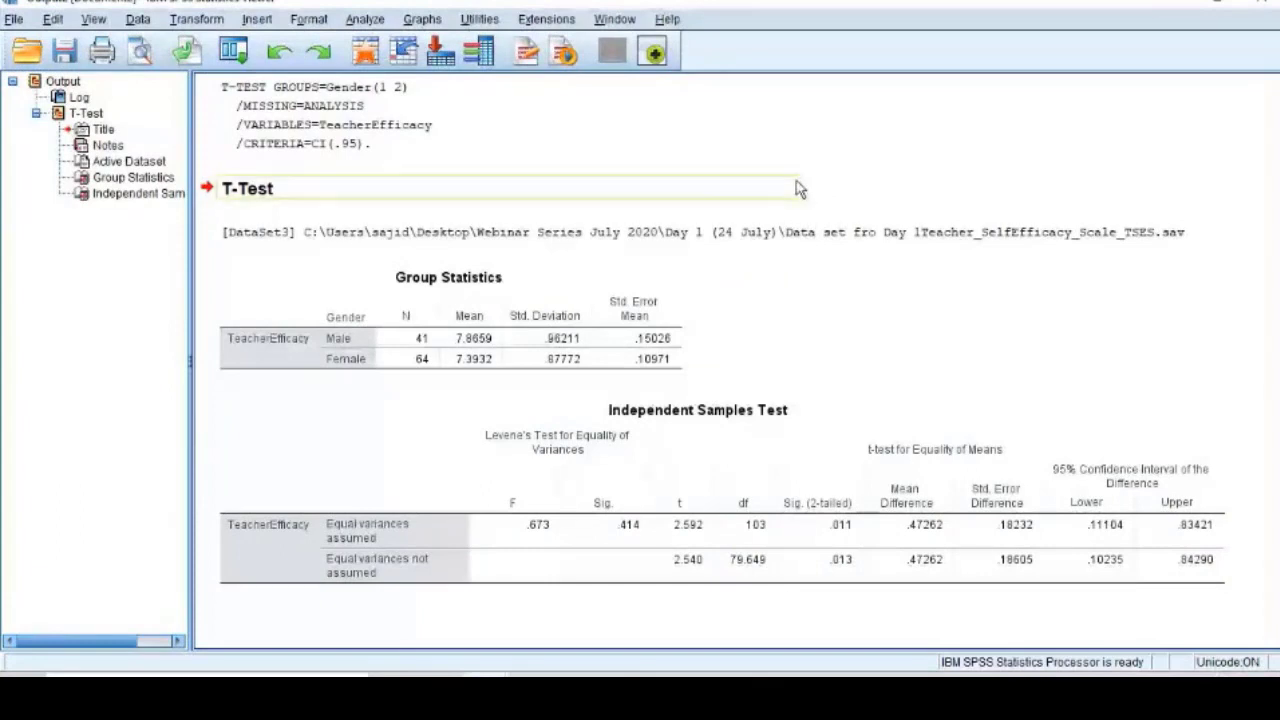
pyautogui.press('super+r')
pyautogui.press('Return')
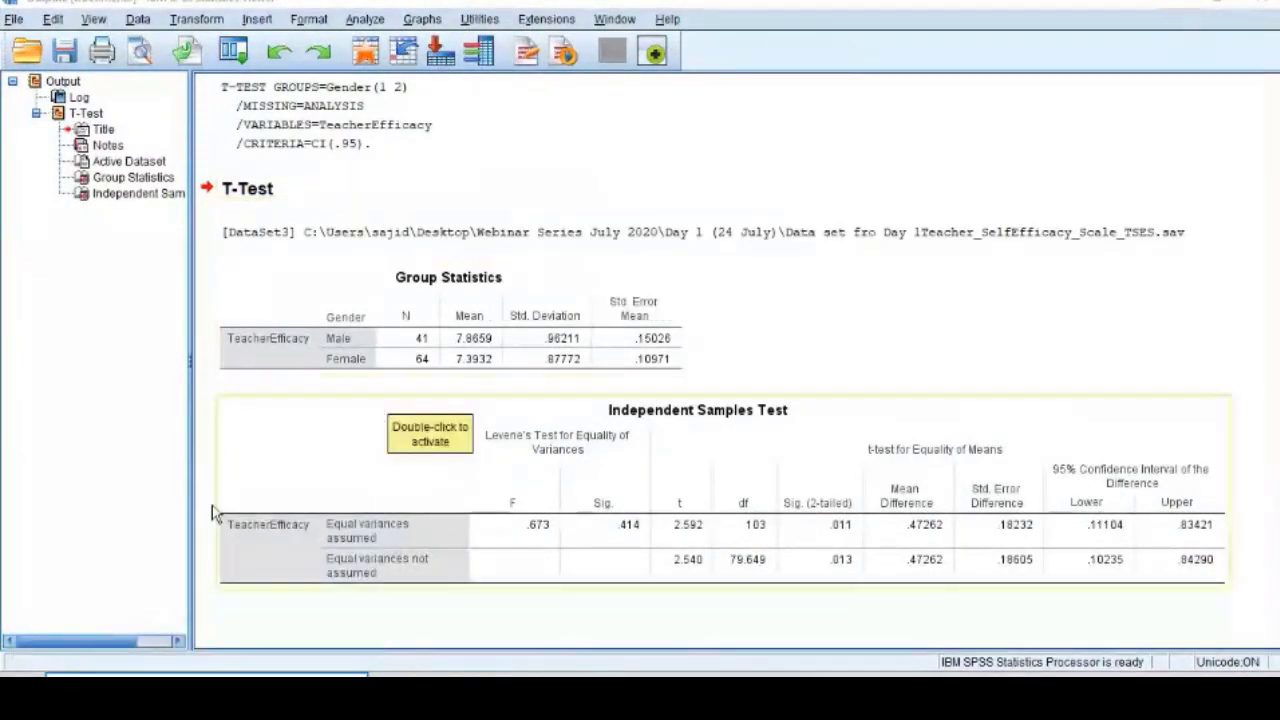
pyautogui.press('super')
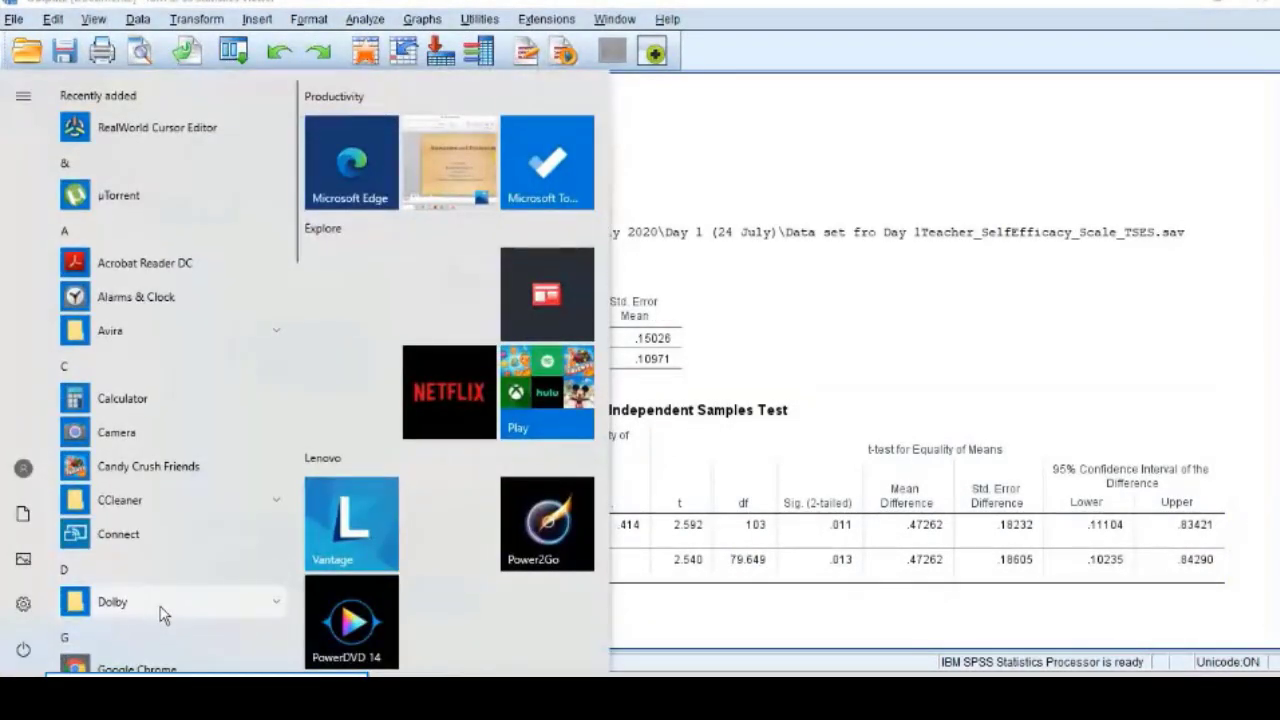
pyautogui.write('ma')
pyautogui.click(150, 204)
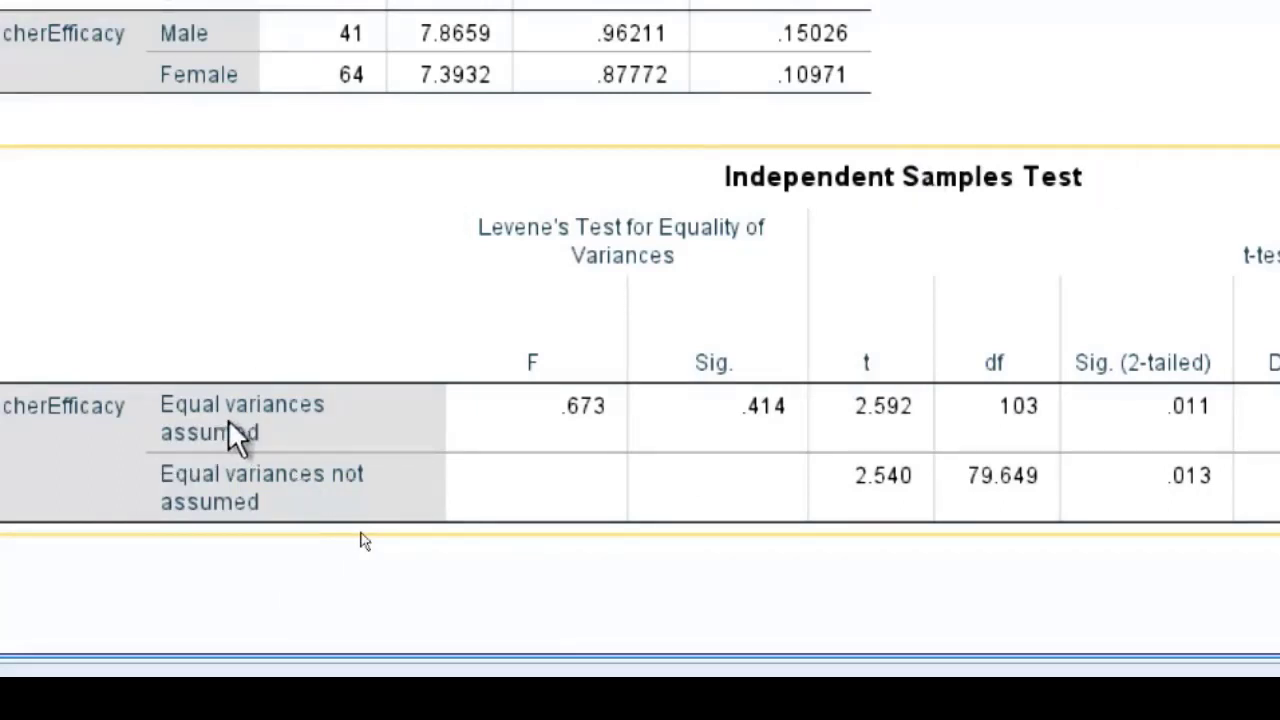
pyautogui.moveTo(283, 435); pyautogui.dragTo(1080, 429)
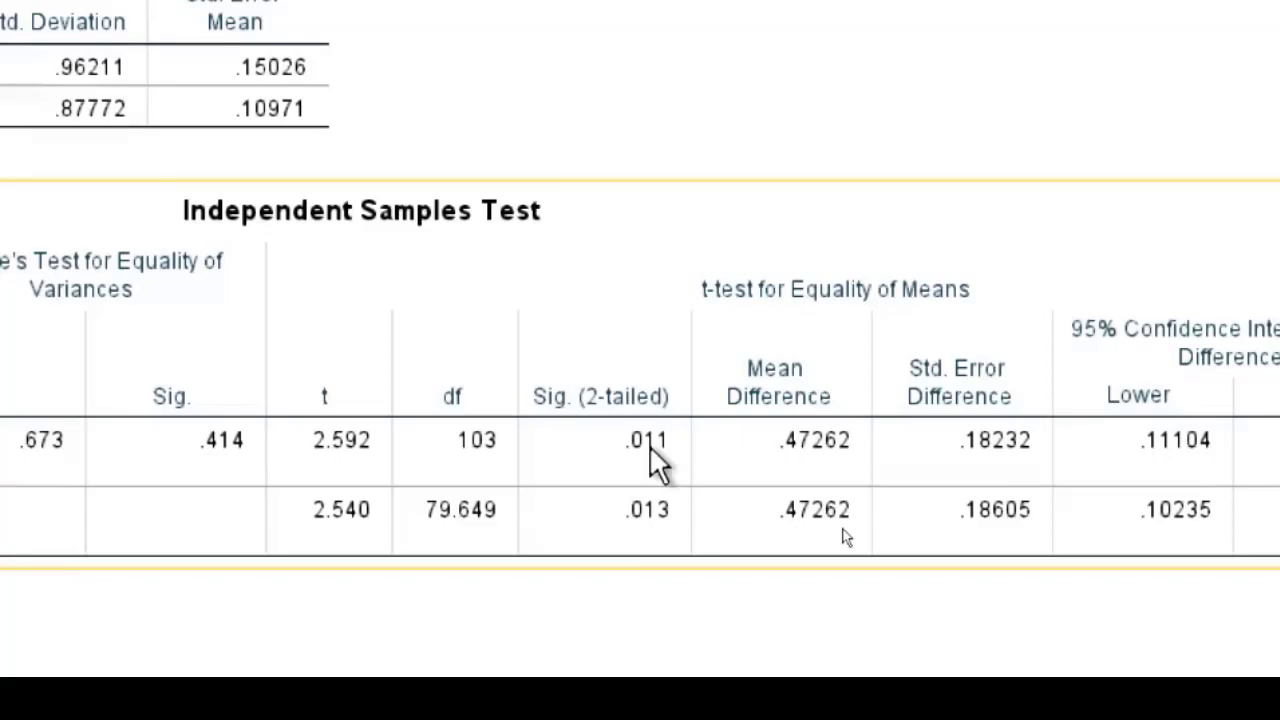
# Look through the open windows, go back to the T-Test output and return the Magnifier to 100%.
pyautogui.hotkey('alt', 'Tab')
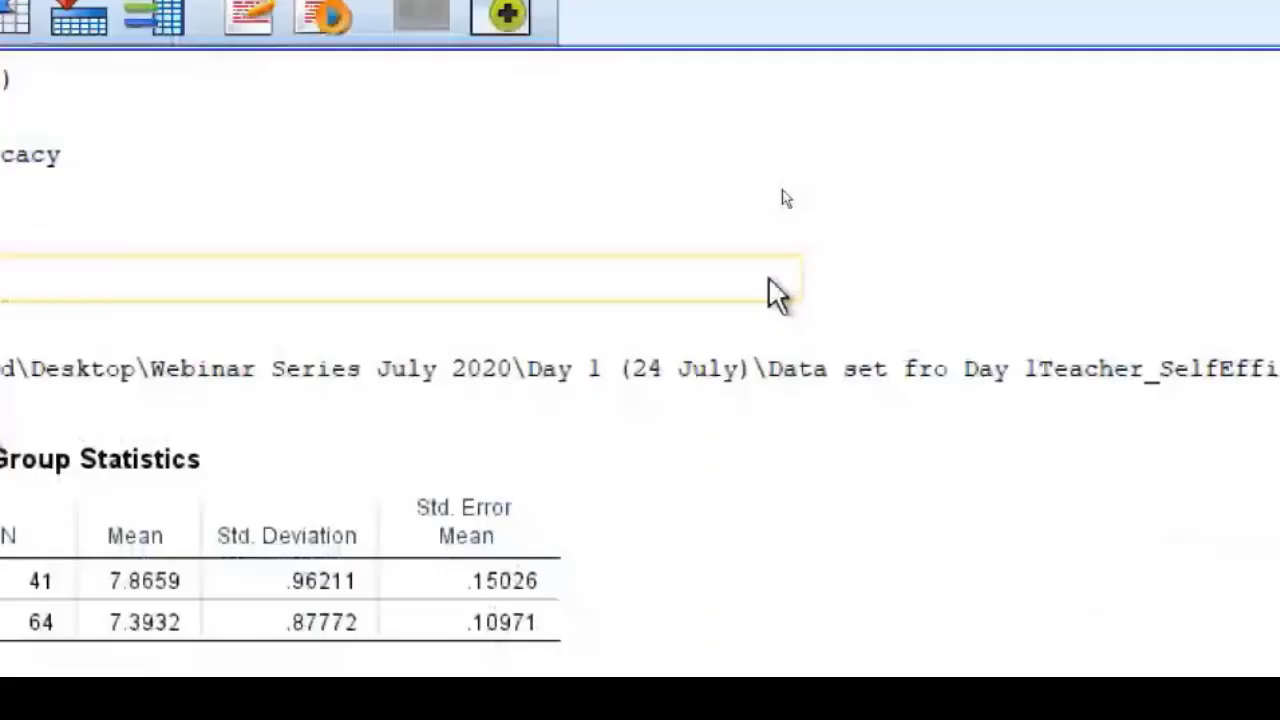
pyautogui.hotkey('alt', 'Tab')
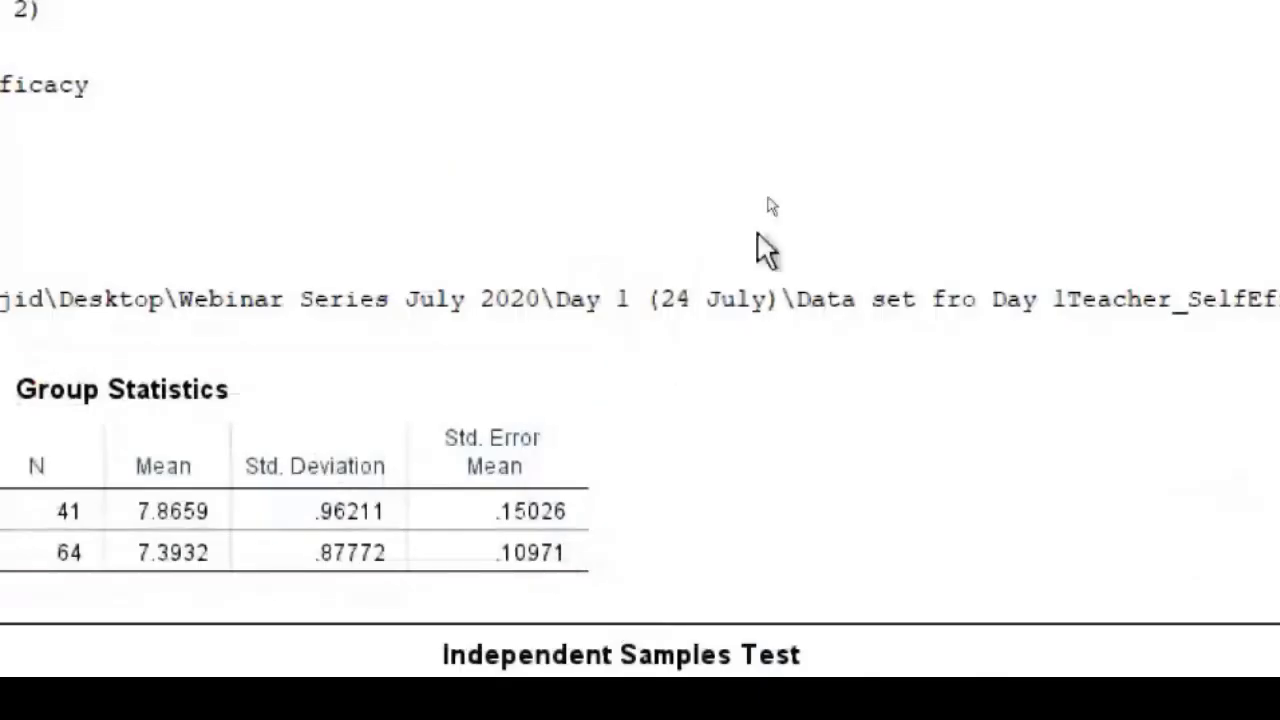
pyautogui.hotkey('alt', 'Tab')
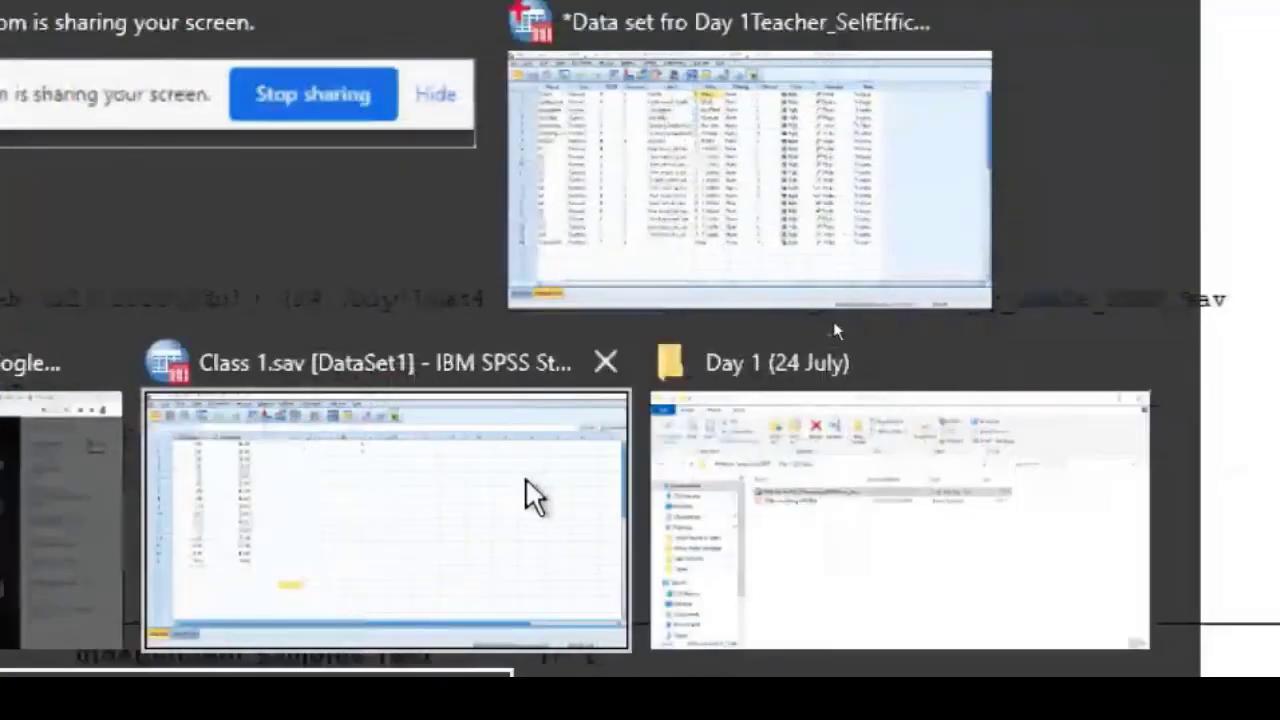
pyautogui.click(890, 250)
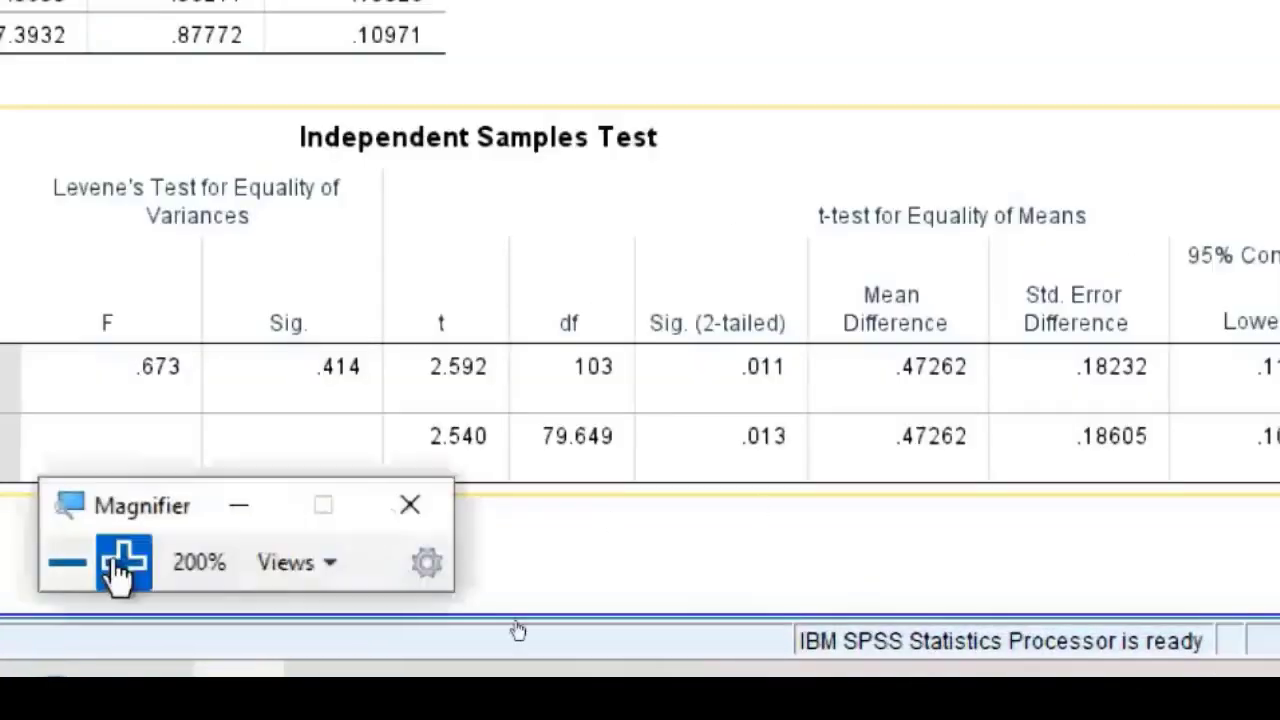
pyautogui.click(67, 563)
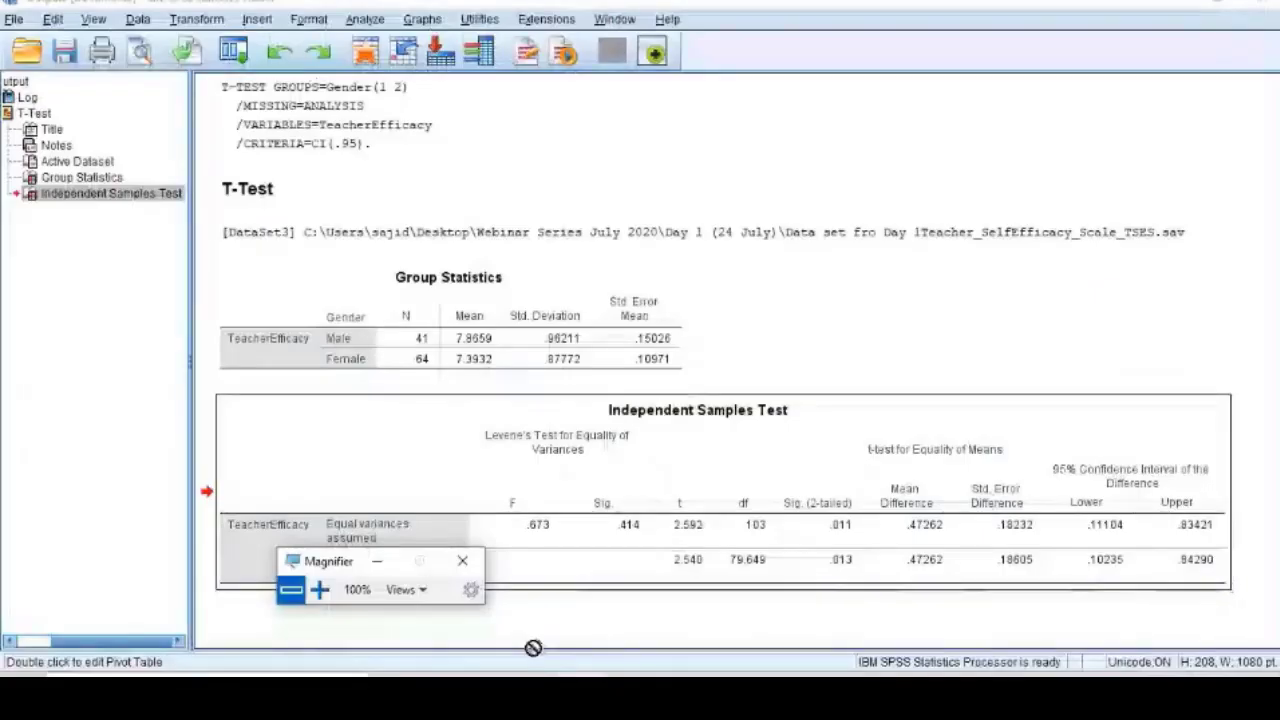
# Switch to the Google Meet call, admit the waiting participant and return to the SPSS output.
pyautogui.moveTo(357, 688)
pyautogui.click(266, 609)
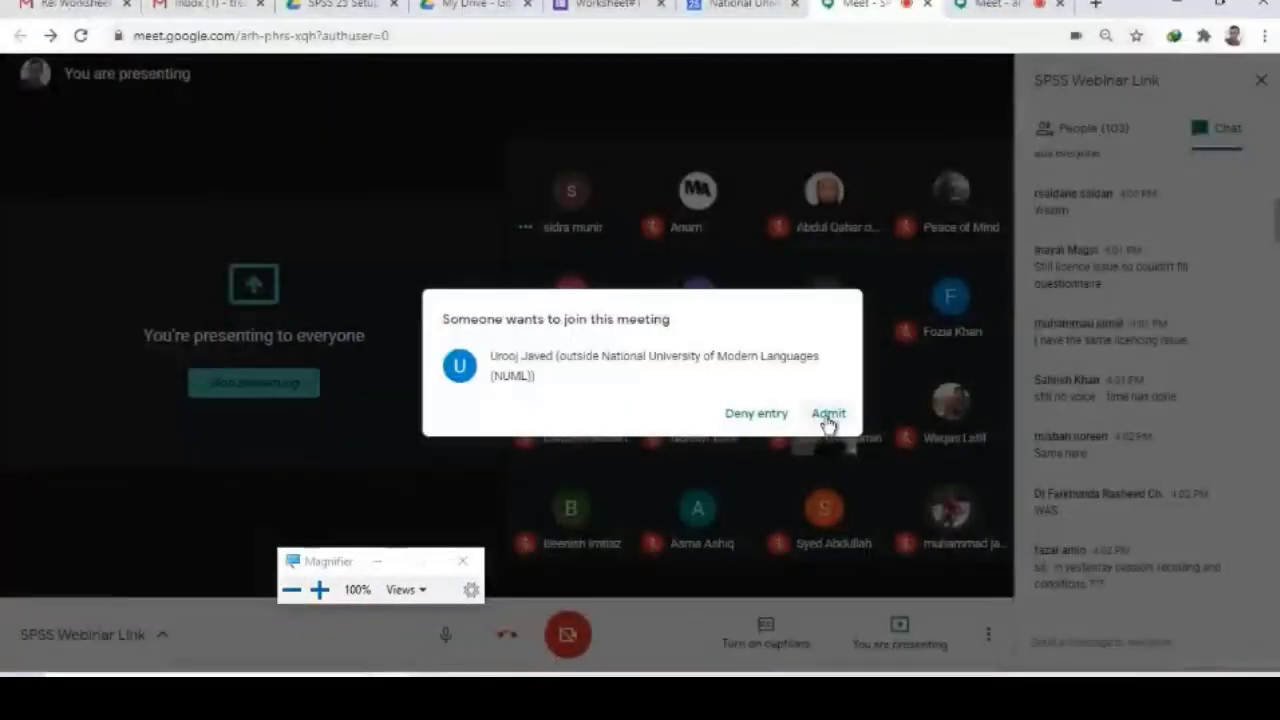
pyautogui.click(828, 414)
pyautogui.click(1174, 6)
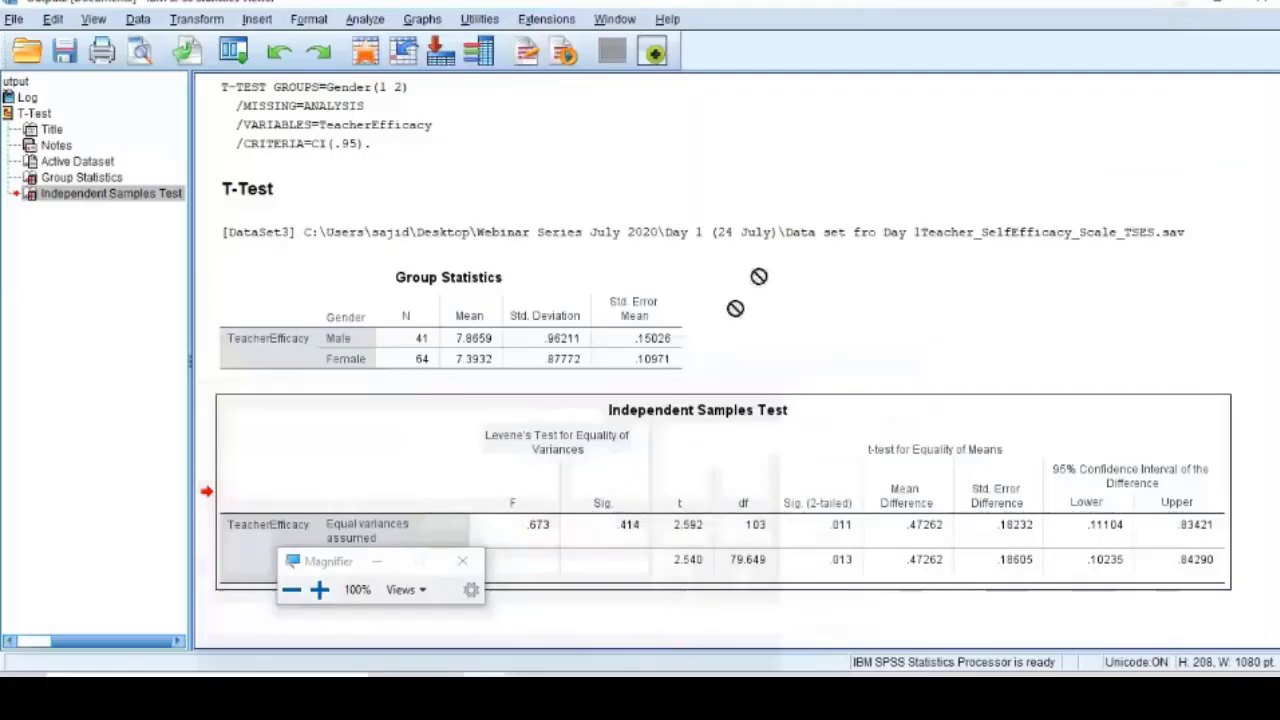
# Magnify the T-Test output to 200% and move the Magnifier off the Levene's test values.
pyautogui.rightClick(697, 530)
pyautogui.click(319, 589)
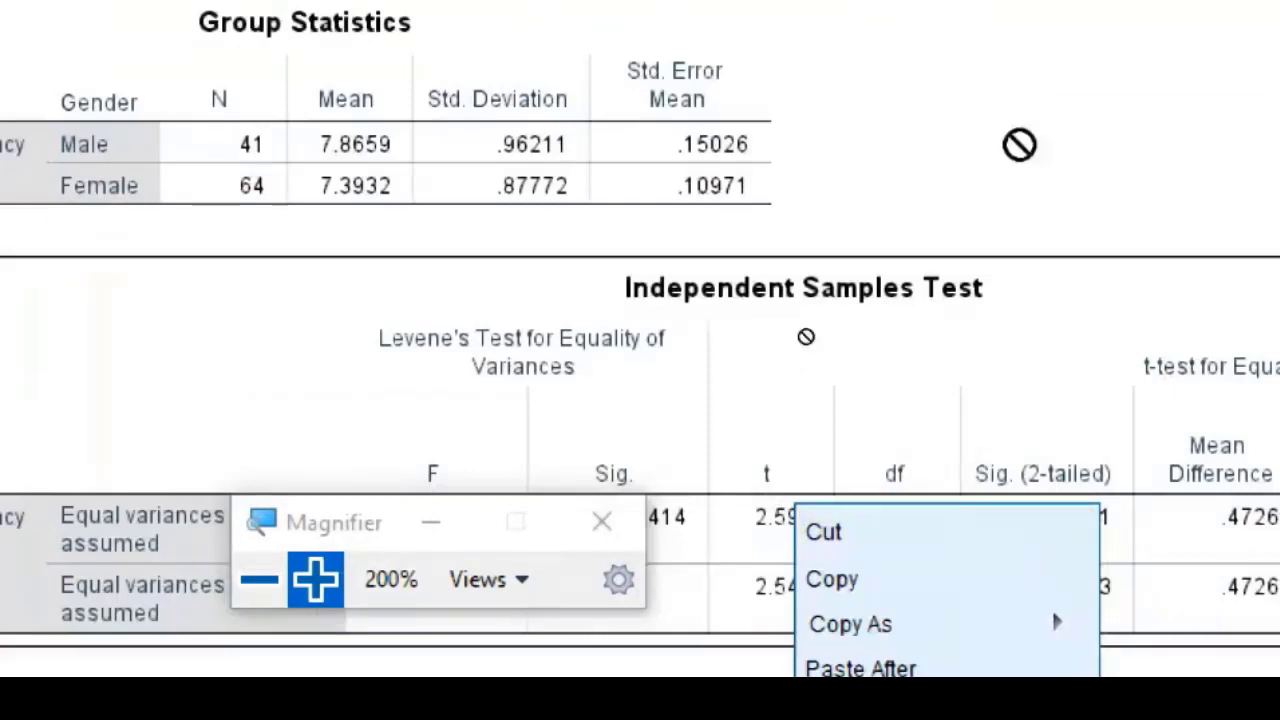
pyautogui.click(1019, 145)
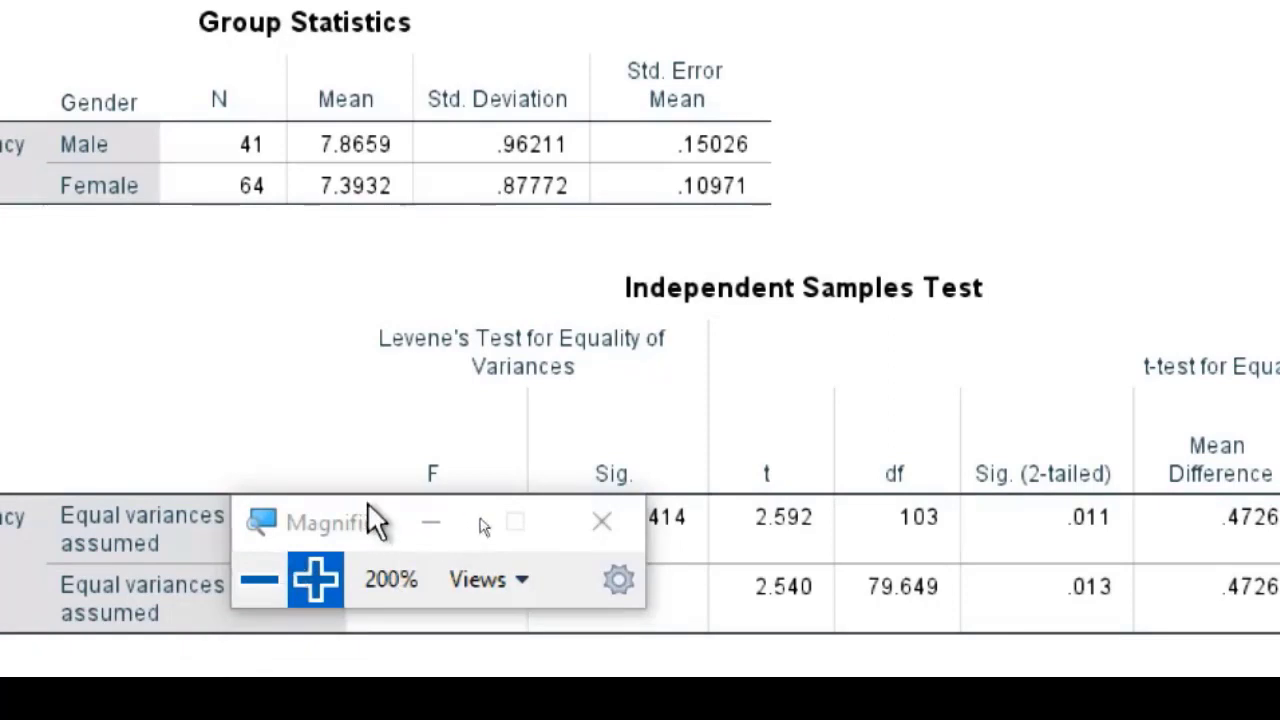
pyautogui.moveTo(371, 521); pyautogui.dragTo(85, 530)
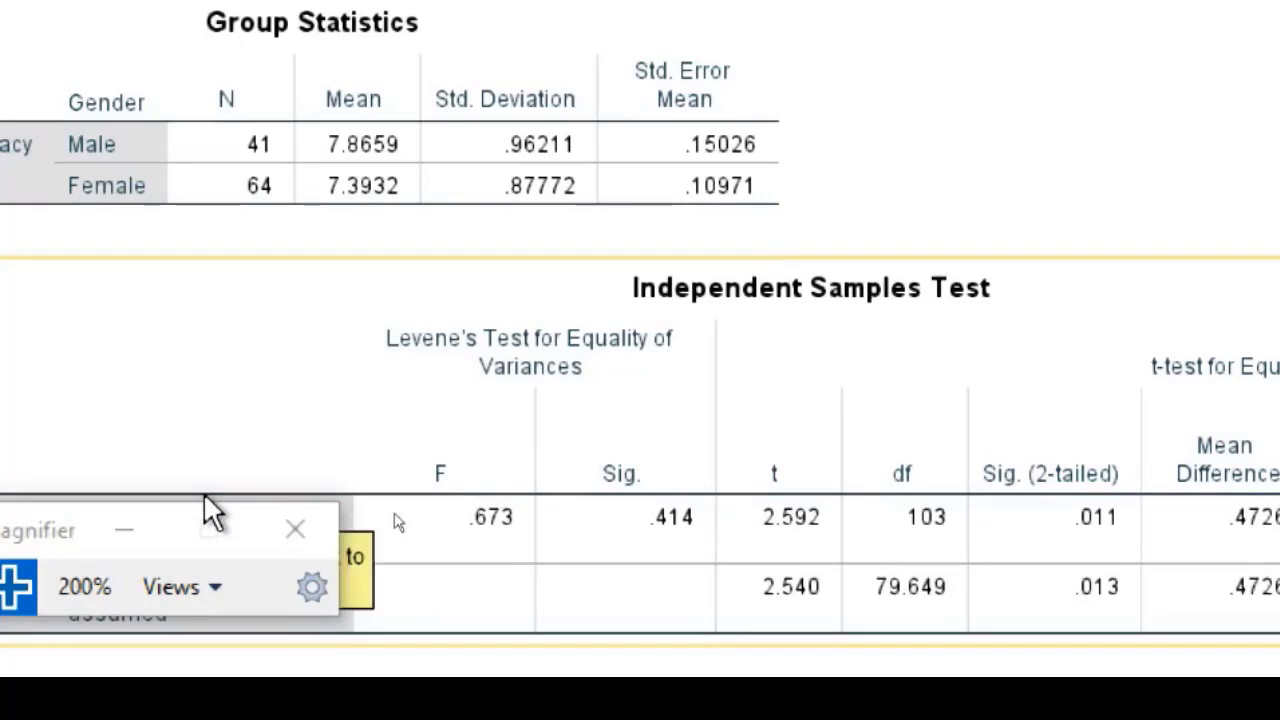
# Switch to the Word document that holds the numbered list of participants' questions.
pyautogui.hotkey('alt', 'Tab')
pyautogui.hotkey('alt', 'Tab')
pyautogui.hotkey('alt', 'Tab')
pyautogui.hotkey('alt', 'Tab')
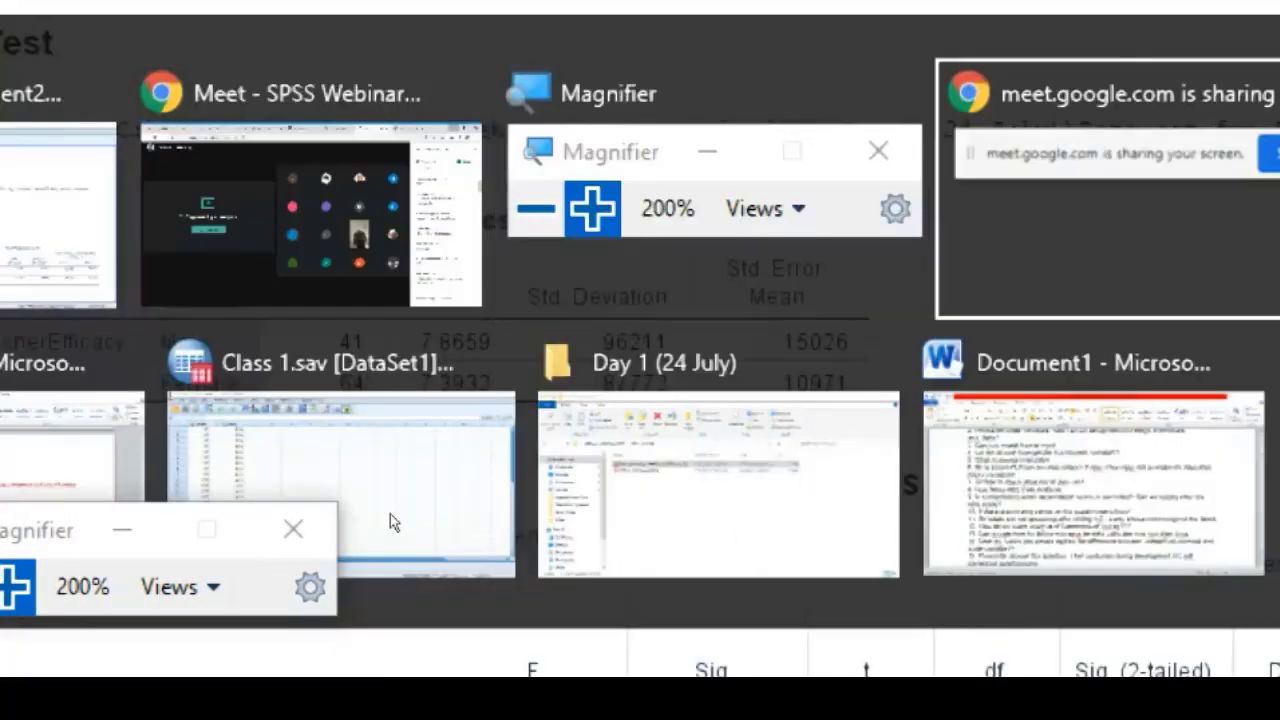
pyautogui.hotkey('alt', 'Tab')
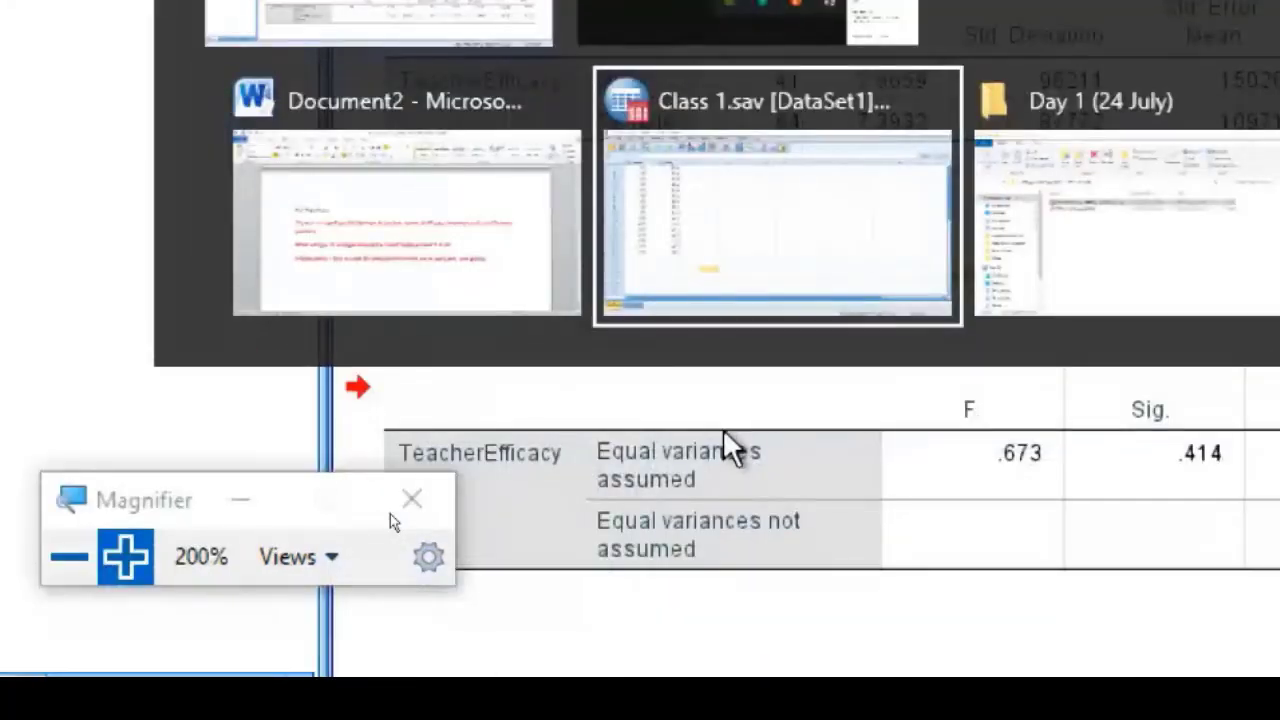
pyautogui.hotkey('alt', 'Tab')
pyautogui.hotkey('alt', 'Tab')
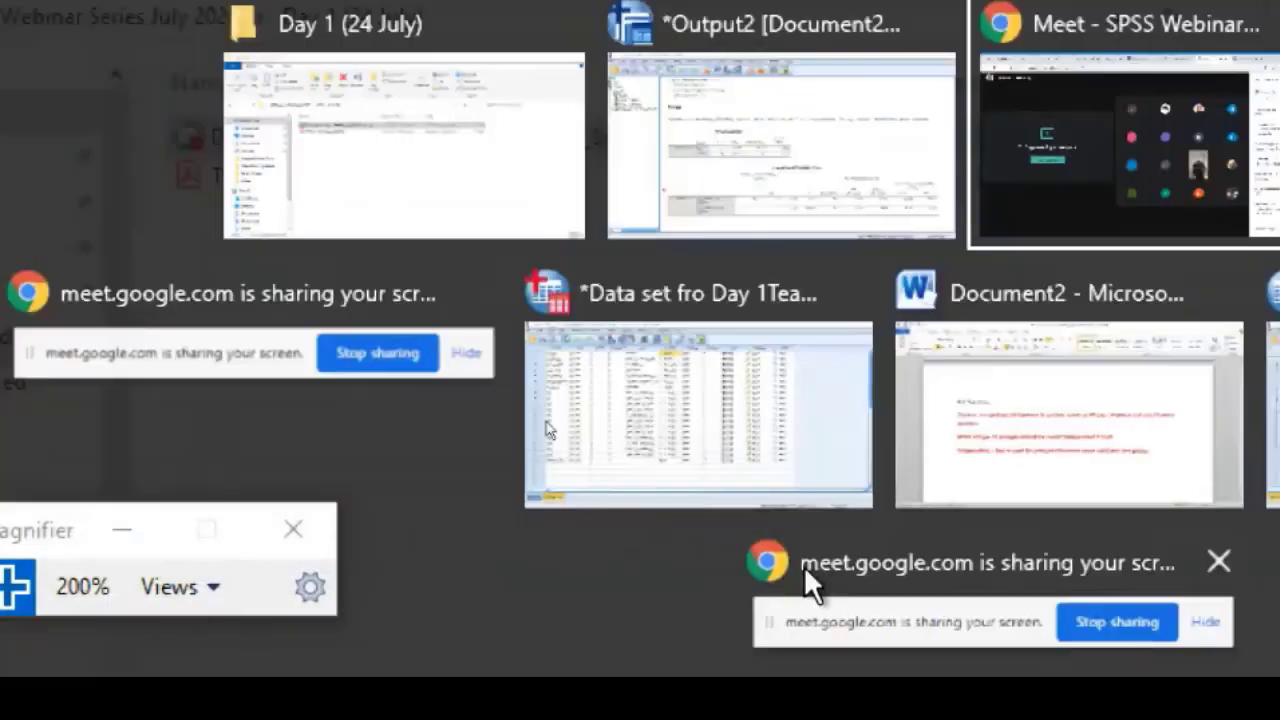
pyautogui.hotkey('alt', 'Tab')
pyautogui.hotkey('alt', 'Tab')
pyautogui.hotkey('alt', 'Tab')
pyautogui.hotkey('alt', 'Tab')
pyautogui.hotkey('alt', 'Tab')
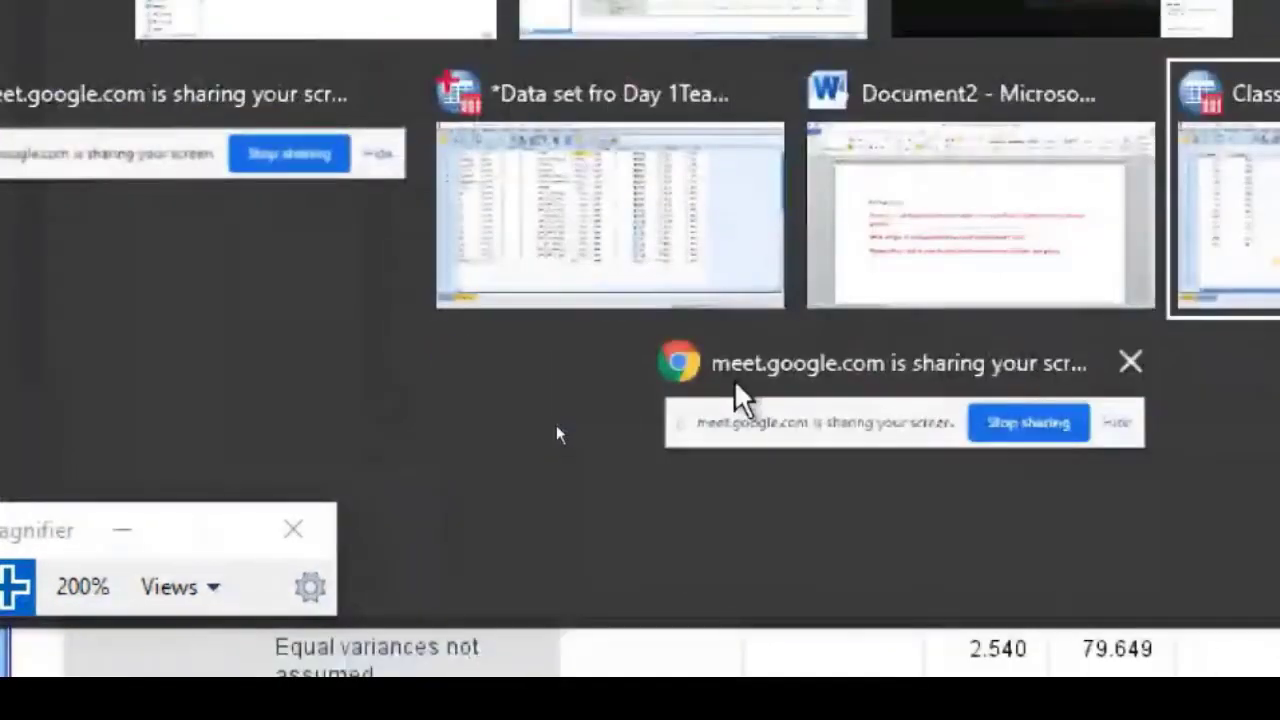
pyautogui.hotkey('alt', 'Tab')
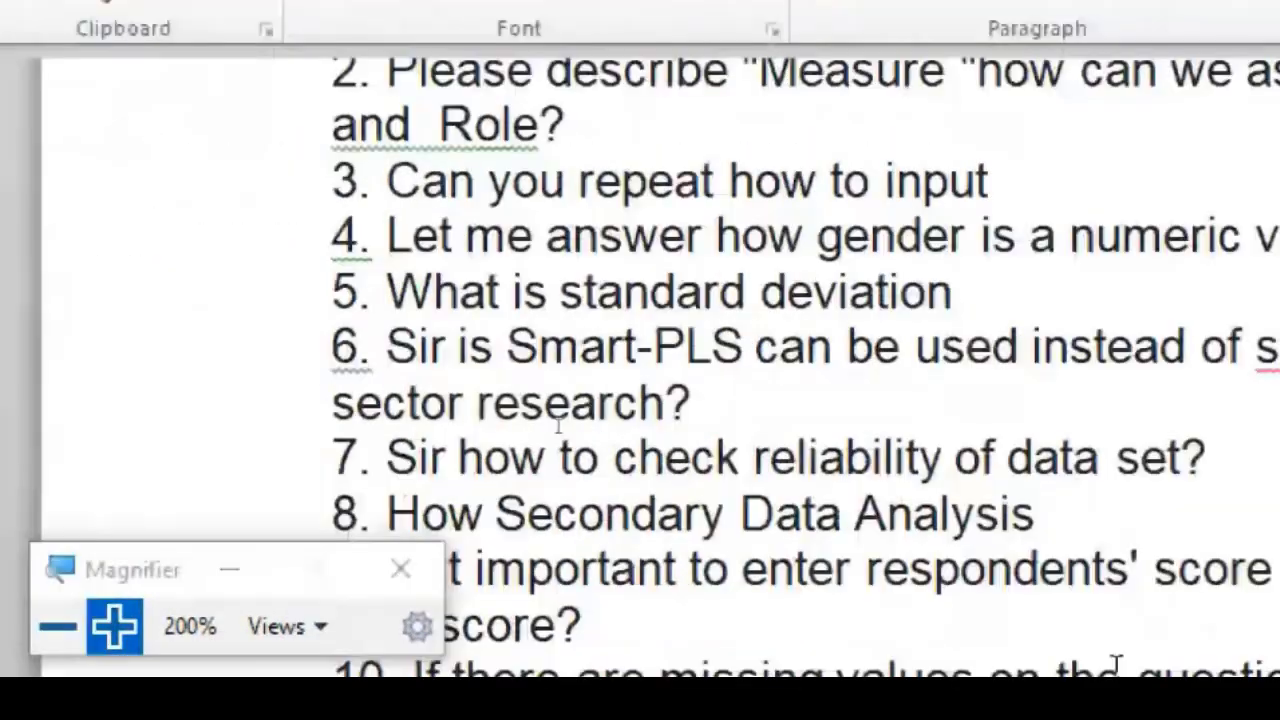
pyautogui.write('aLPHA')
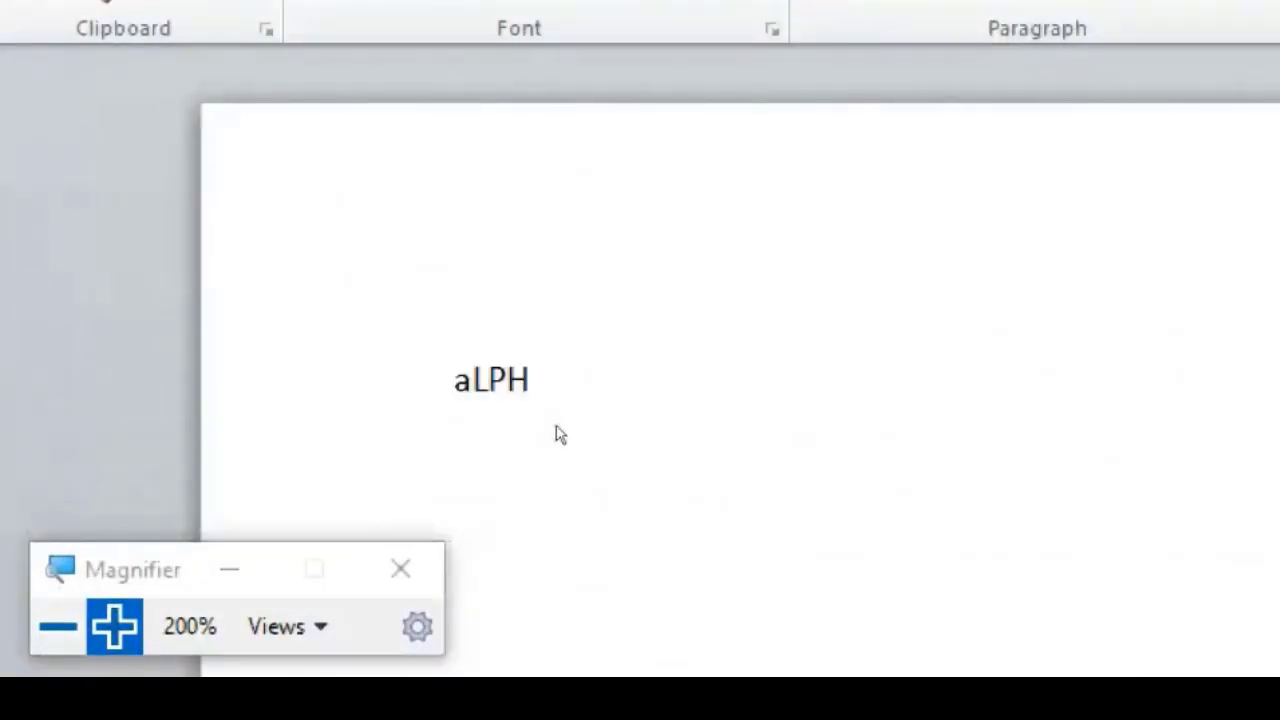
pyautogui.hotkey('ctrl', 'BackSpace')
pyautogui.write('la')
pyautogui.press('BackSpace')
pyautogui.press('BackSpace')
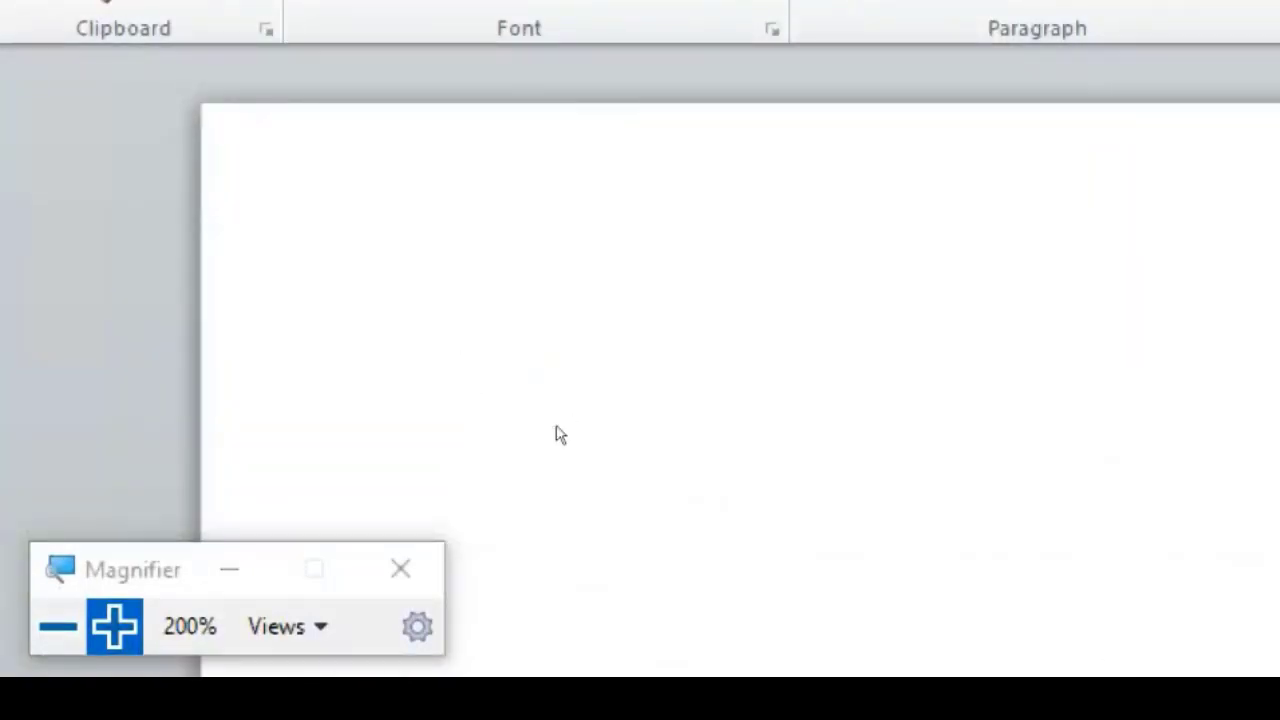
# Write "Alpha or Level of Significance" on the blank page, correcting the misspelling with the suggested word Significance.
pyautogui.write('Alpha or Level of')
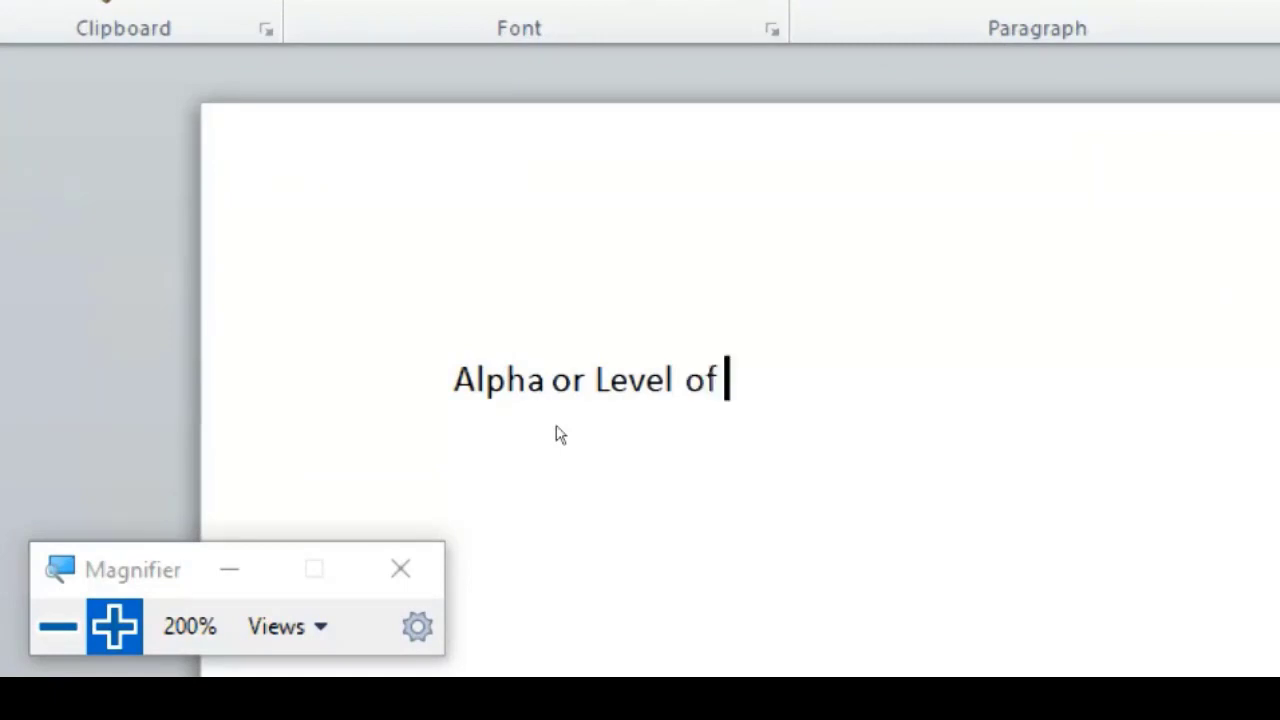
pyautogui.write(' Significane')
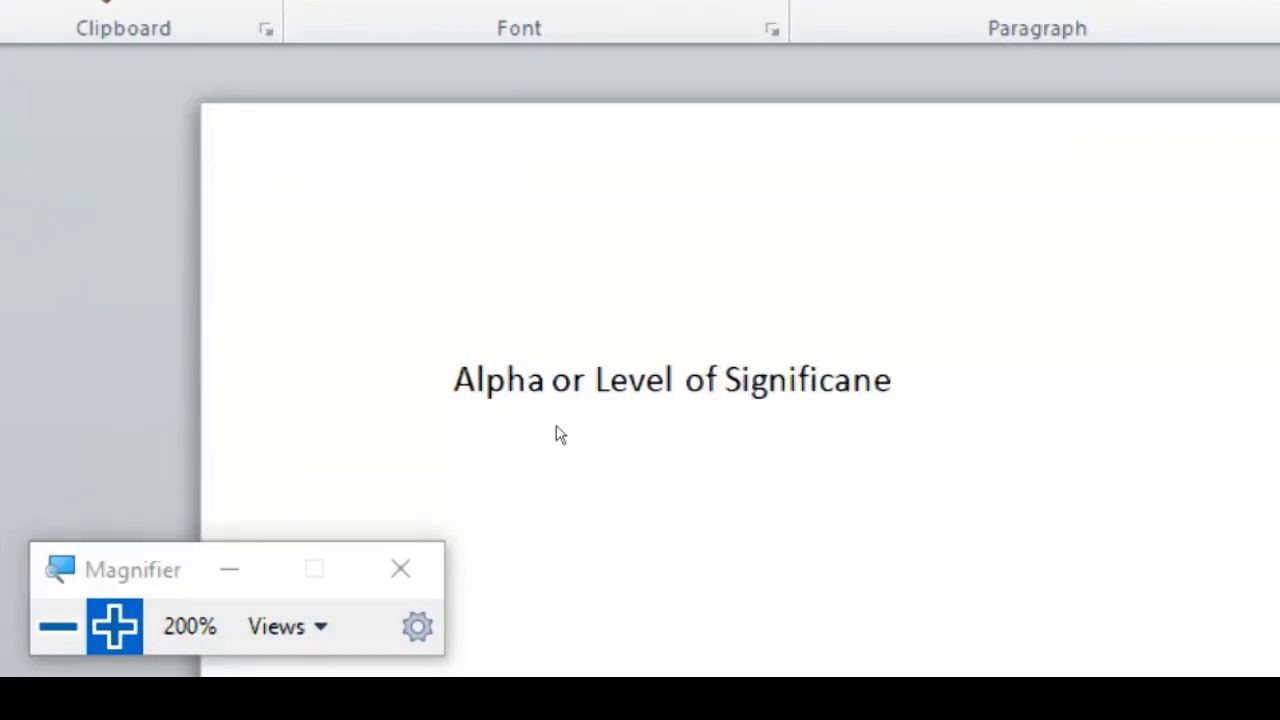
pyautogui.press('BackSpace')
pyautogui.press('BackSpace')
pyautogui.write('ce')
pyautogui.press('Left')
pyautogui.press('Left')
pyautogui.hotkey('shift', 'F10')
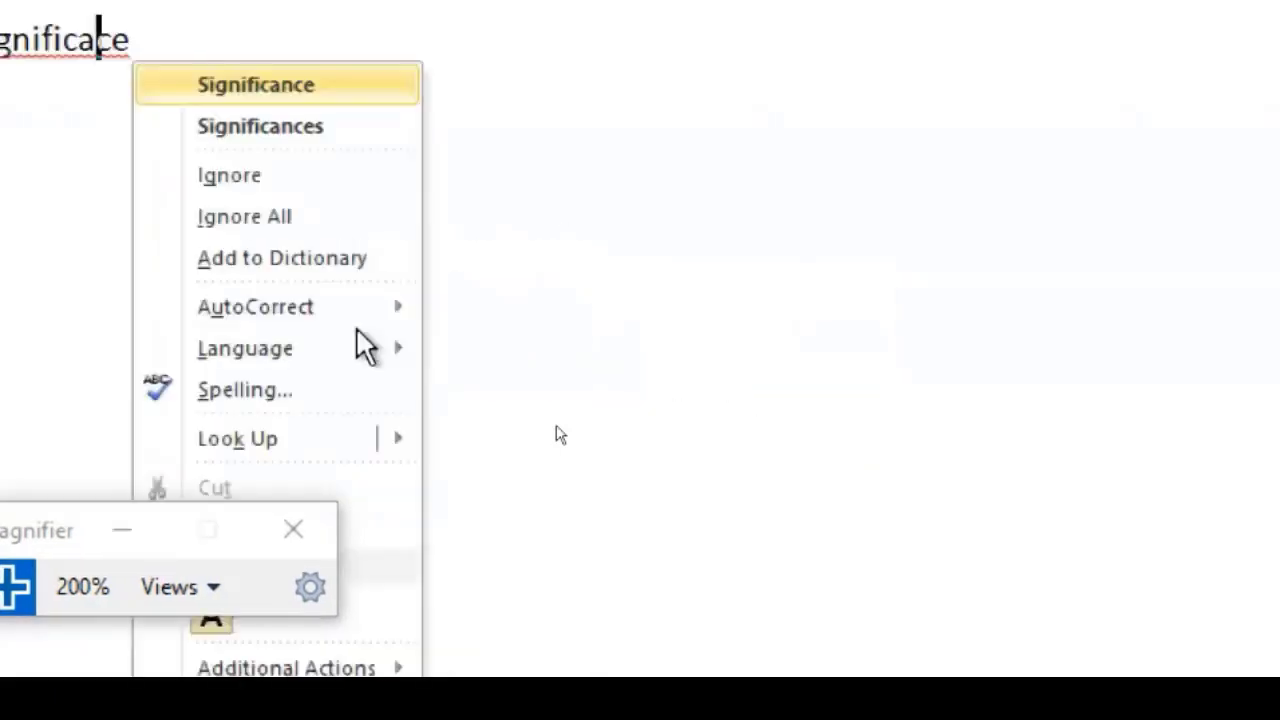
pyautogui.press('Return')
# Complete the first line with "is predefind set of level" and start a new paragraph.
pyautogui.write('is prede')
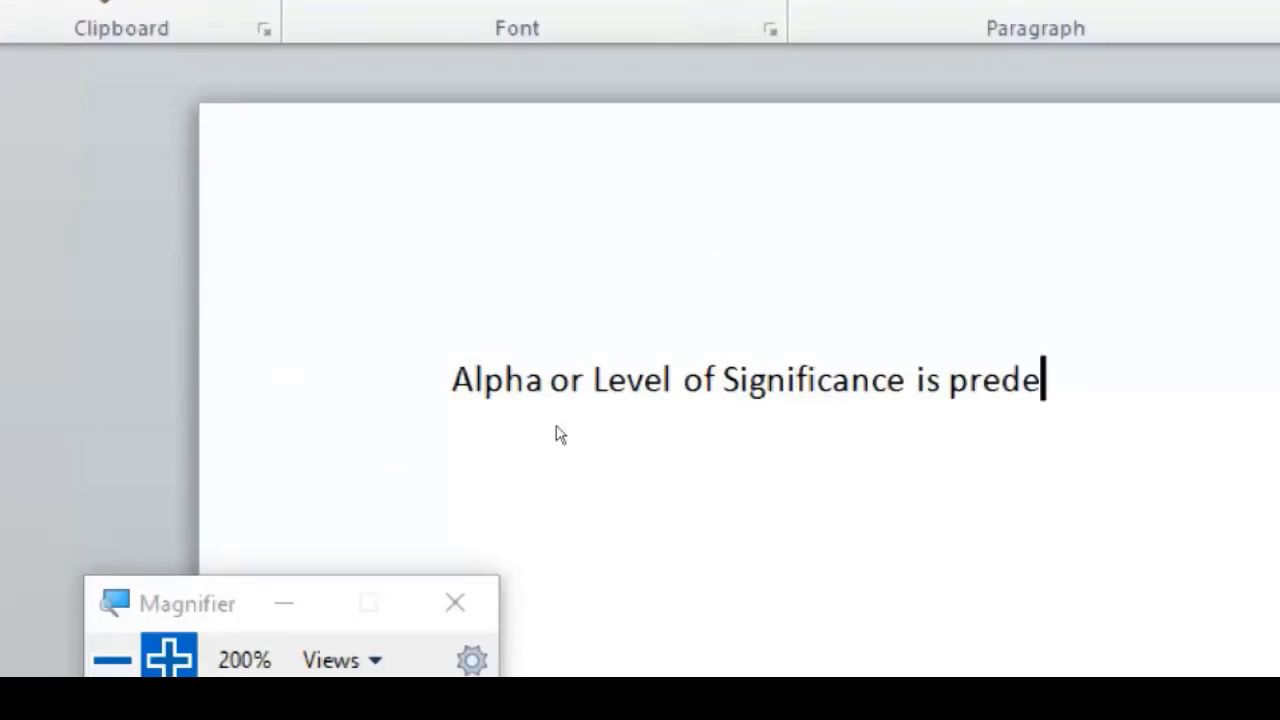
pyautogui.write('find set of l')
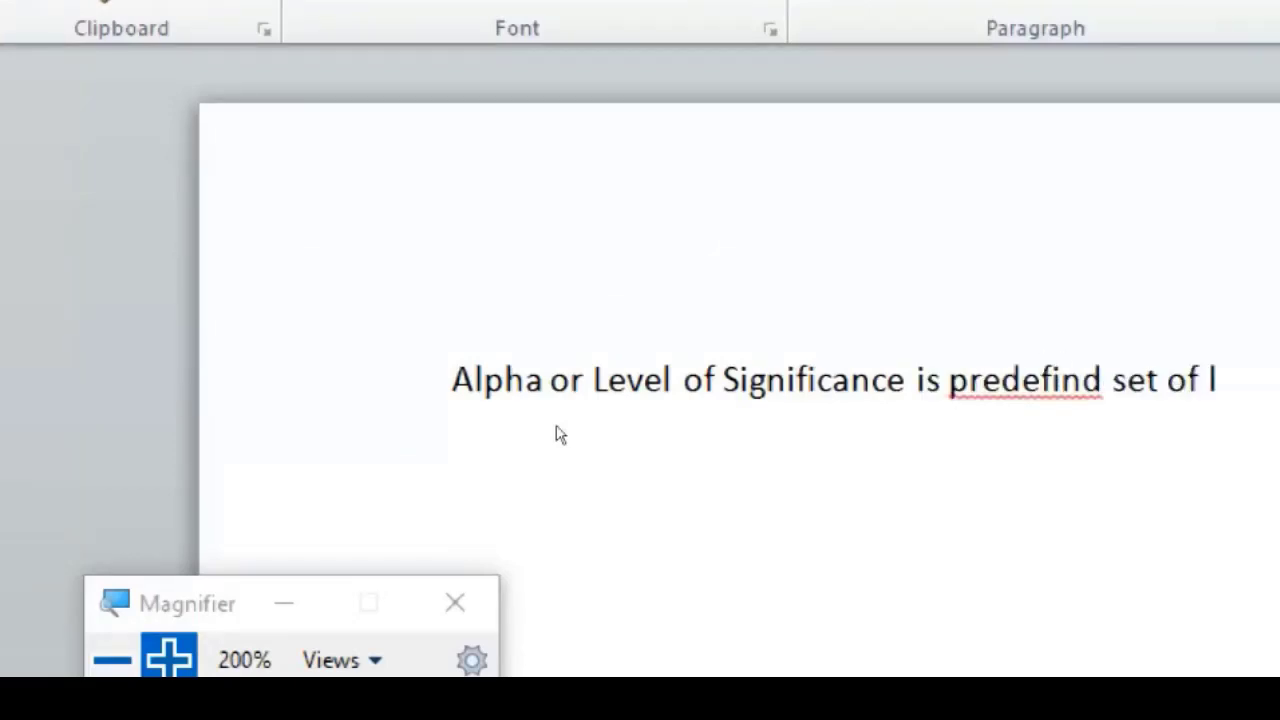
pyautogui.write('evel')
pyautogui.press('Return')
# Begin the second line with "Probablity of making wrong", correcting the spelling of wrong.
pyautogui.write('Prob')
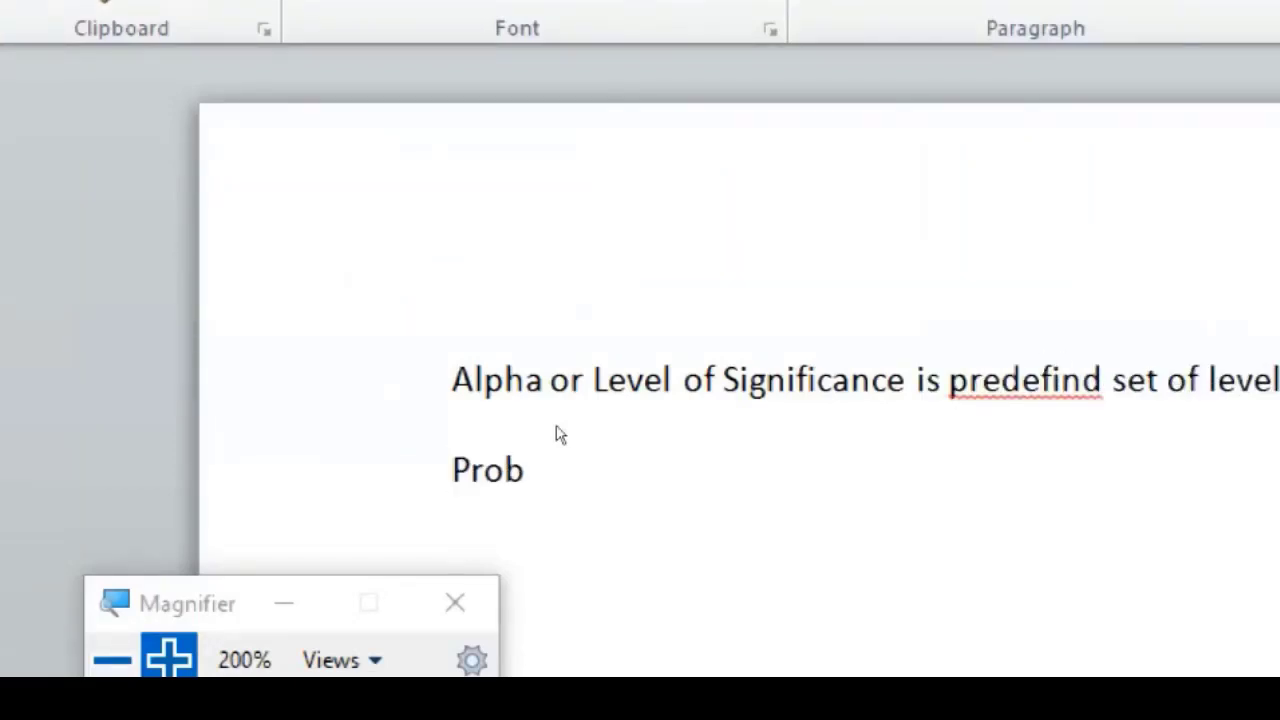
pyautogui.write('ablity of mak')
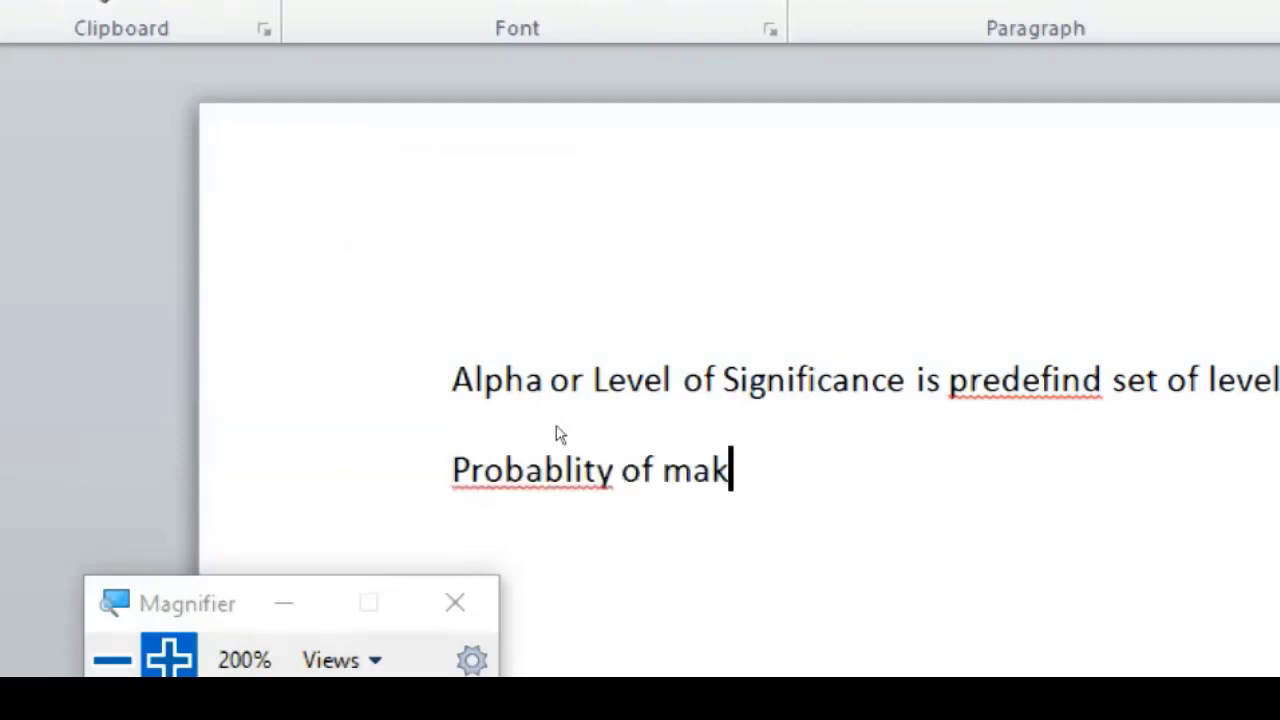
pyautogui.write('ing wong')
pyautogui.press('BackSpace')
pyautogui.press('BackSpace')
pyautogui.press('BackSpace')
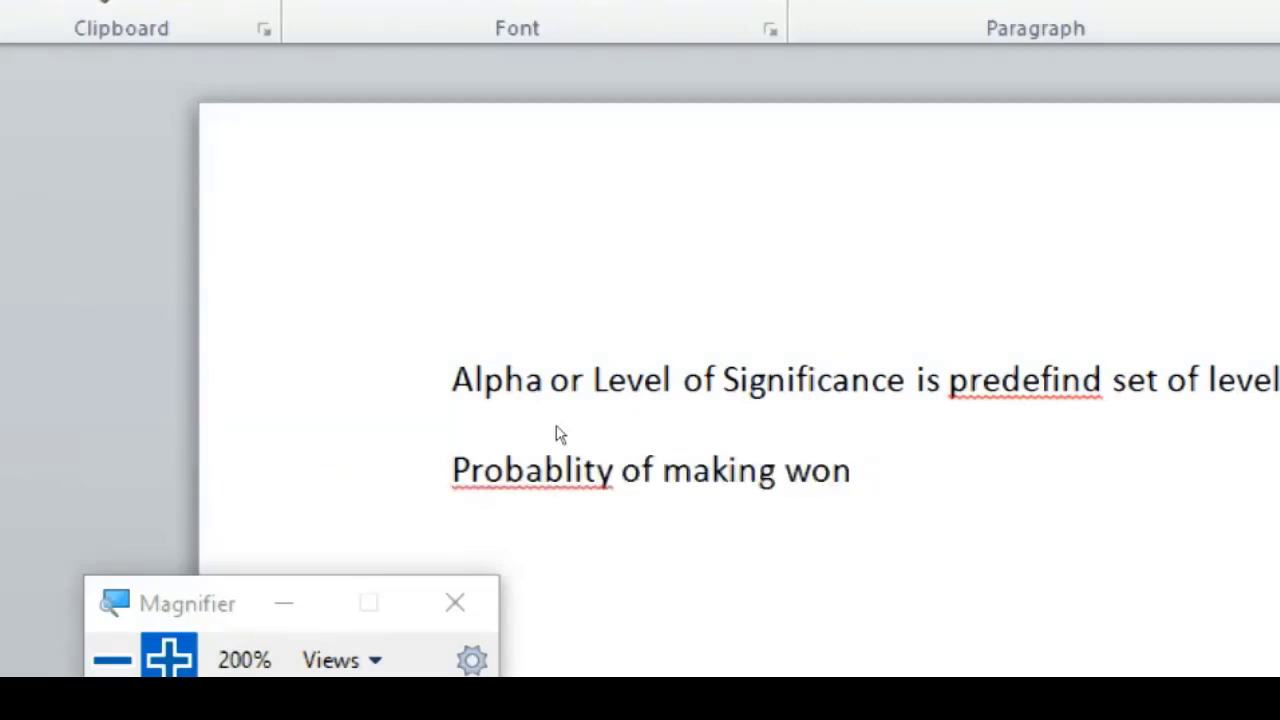
pyautogui.write('robabli')
pyautogui.press('BackSpace')
pyautogui.press('BackSpace')
pyautogui.write('n')
pyautogui.press('BackSpace')
pyautogui.write('ong co')
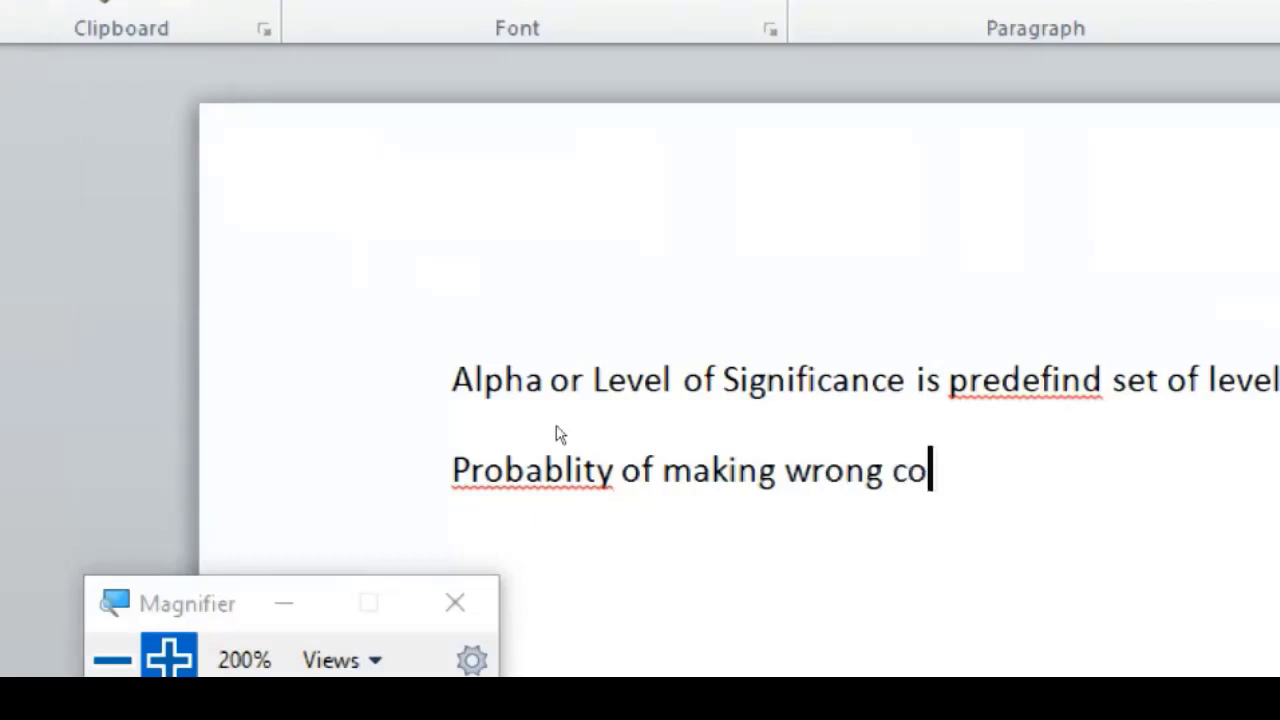
pyautogui.write('nclsuo')
pyautogui.press('BackSpace')
pyautogui.press('BackSpace')
pyautogui.press('BackSpace')
pyautogui.press('BackSpace')
pyautogui.press('BackSpace')
pyautogui.press('BackSpace')
pyautogui.press('BackSpace')
pyautogui.press('BackSpace')
pyautogui.press('BackSpace')
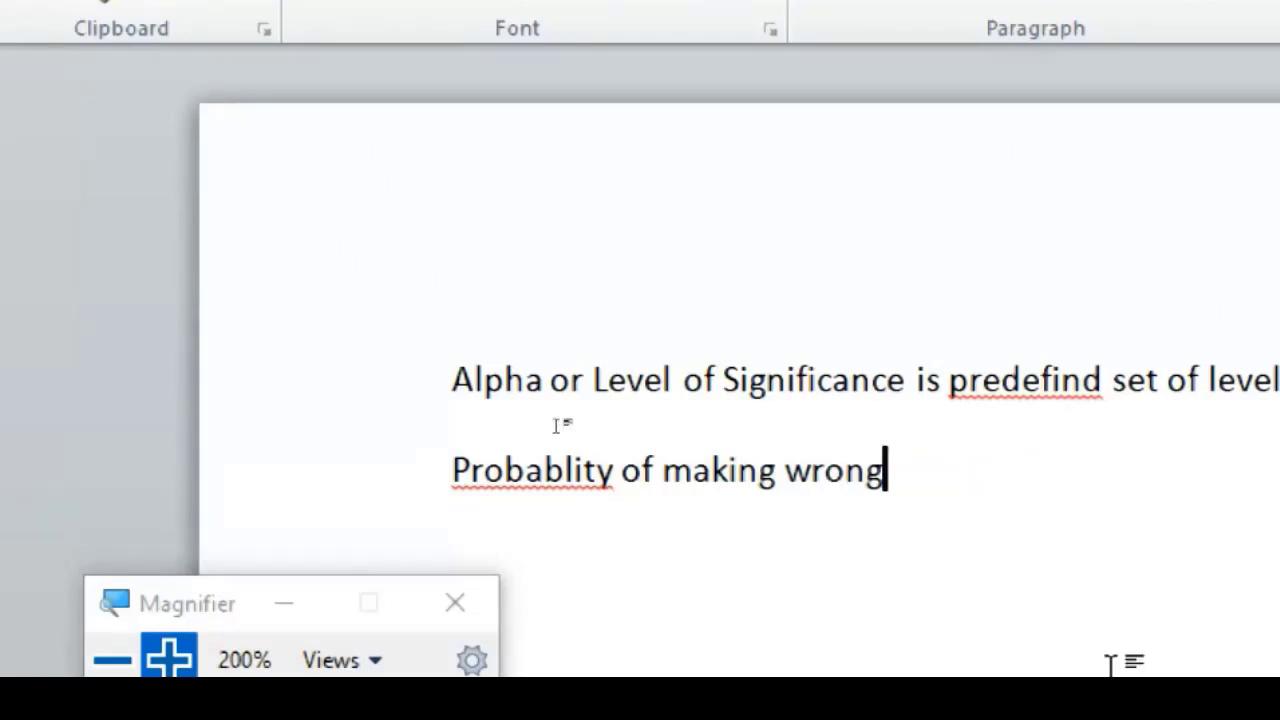
# Finish the second line with "conclusion." and start a new paragraph below it.
pyautogui.write('c')
pyautogui.press('BackSpace')
pyautogui.write('conclusion.')
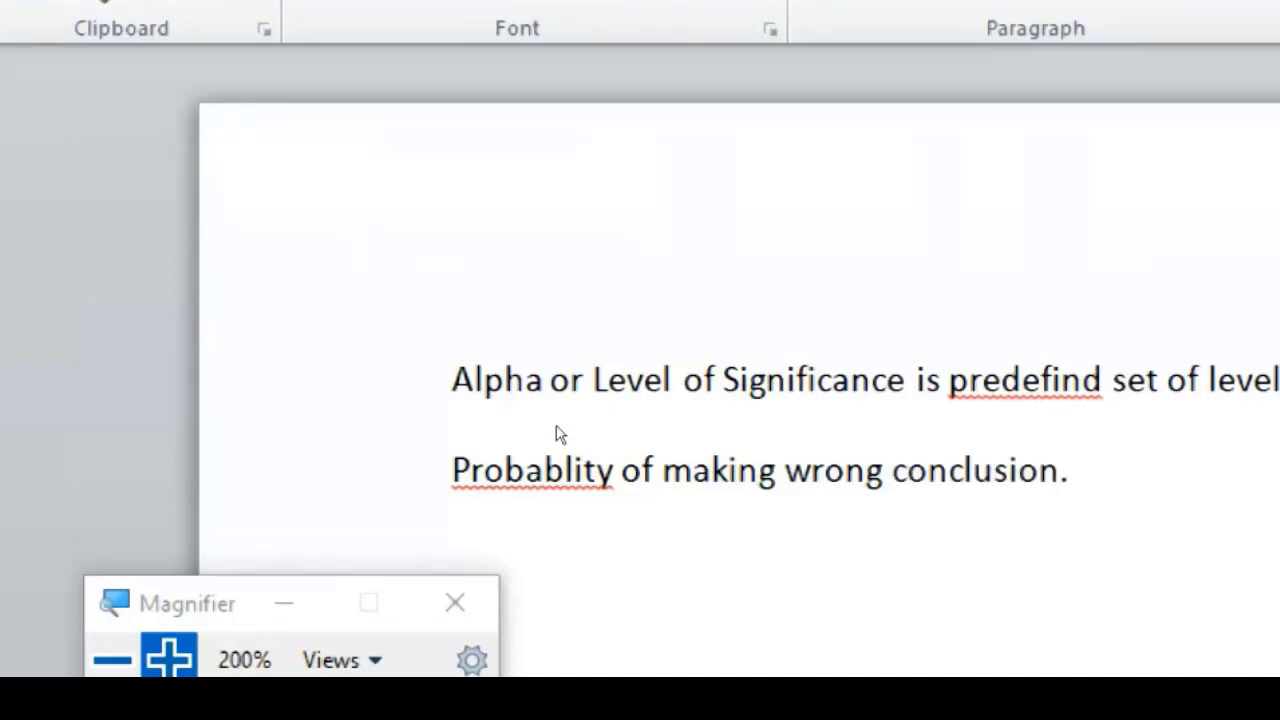
pyautogui.press('Return')
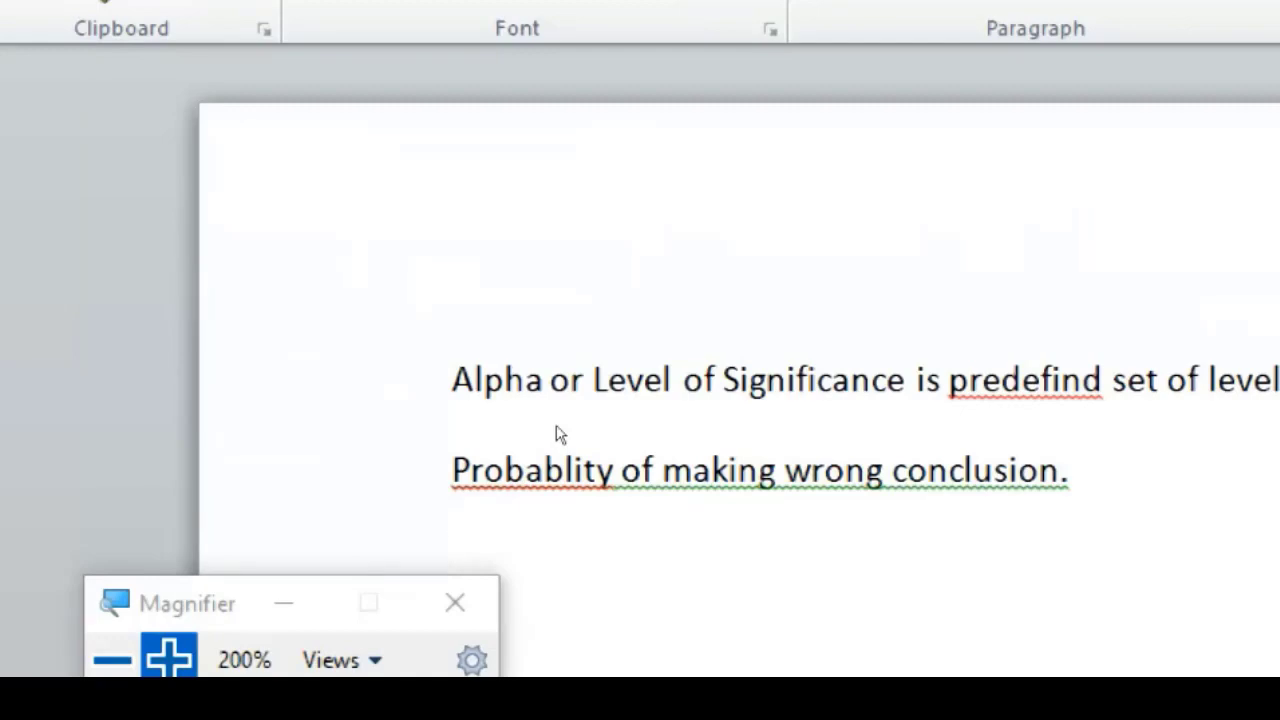
pyautogui.press('End')
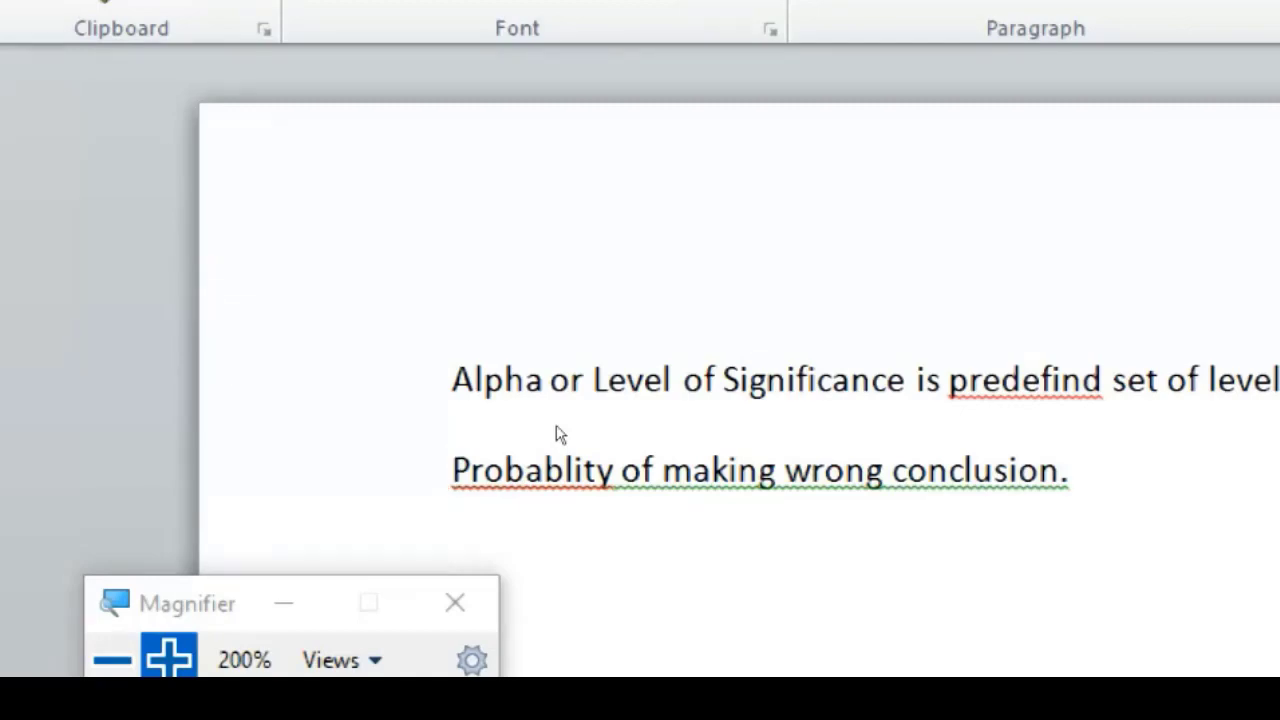
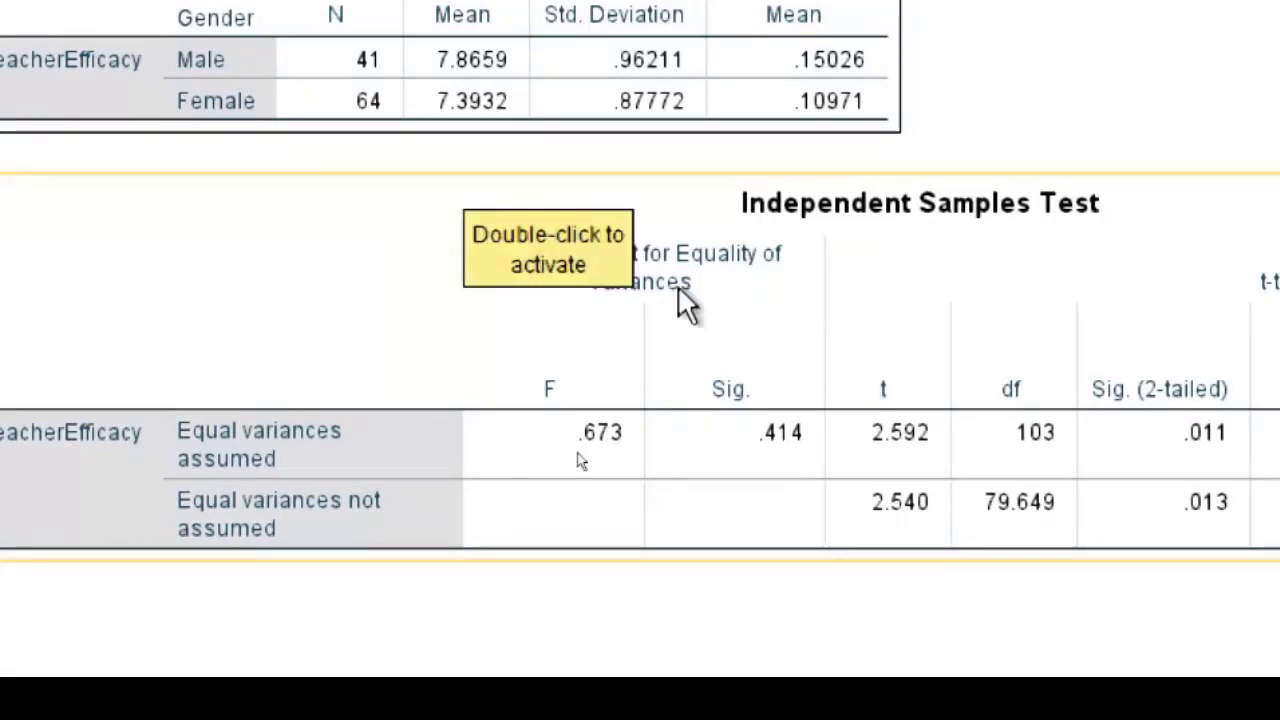
# Copy the Independent Samples Test table from the SPSS output and paste it below "For example," in the Word notes.
pyautogui.rightClick(372, 292)
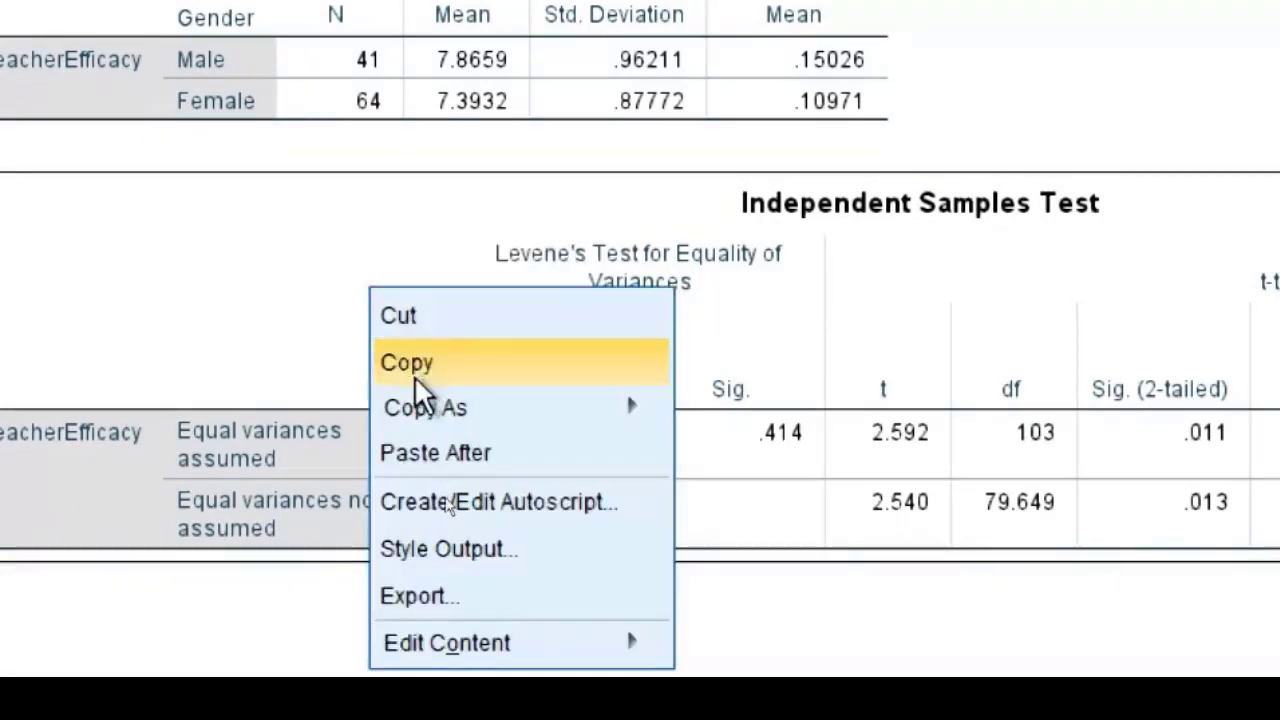
pyautogui.click(382, 362)
pyautogui.rightClick(414, 312)
pyautogui.click(456, 388)
pyautogui.hotkey('alt', 'Tab')
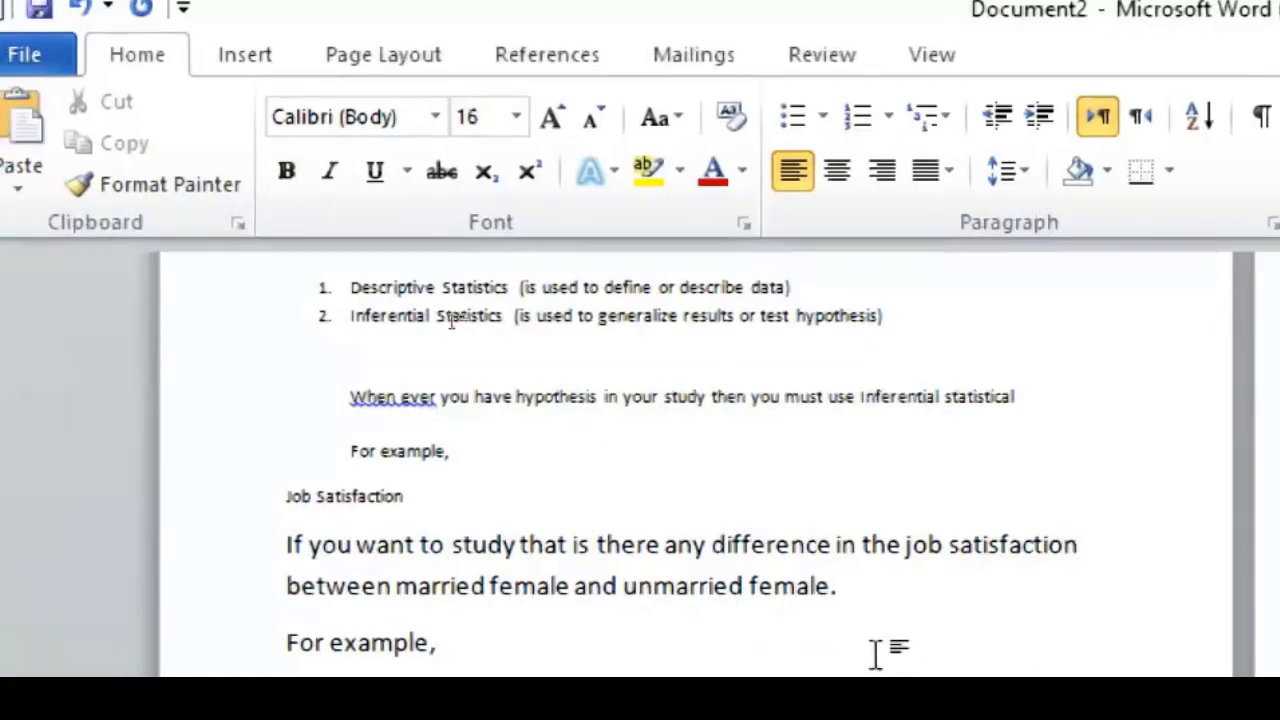
pyautogui.hotkey('ctrl', 'v')
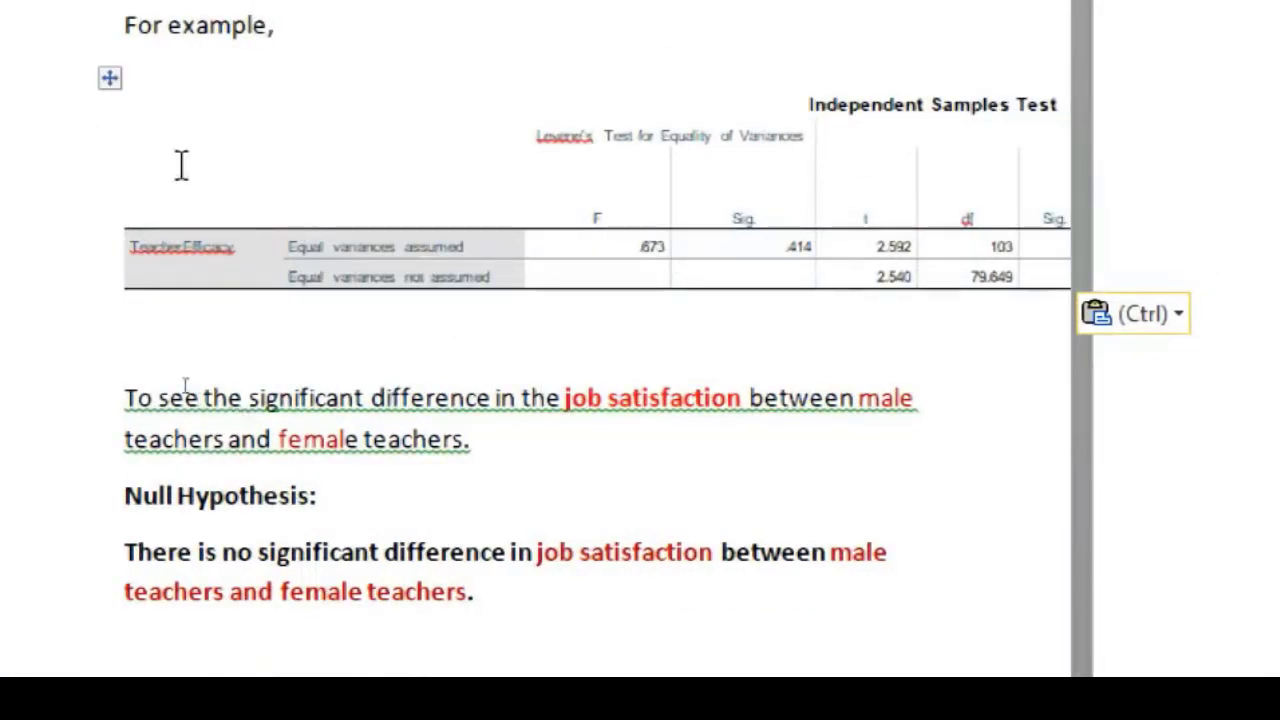
# Fit the pasted Independent Samples Test table to the page width with AutoFit to Window.
pyautogui.rightClick(109, 79)
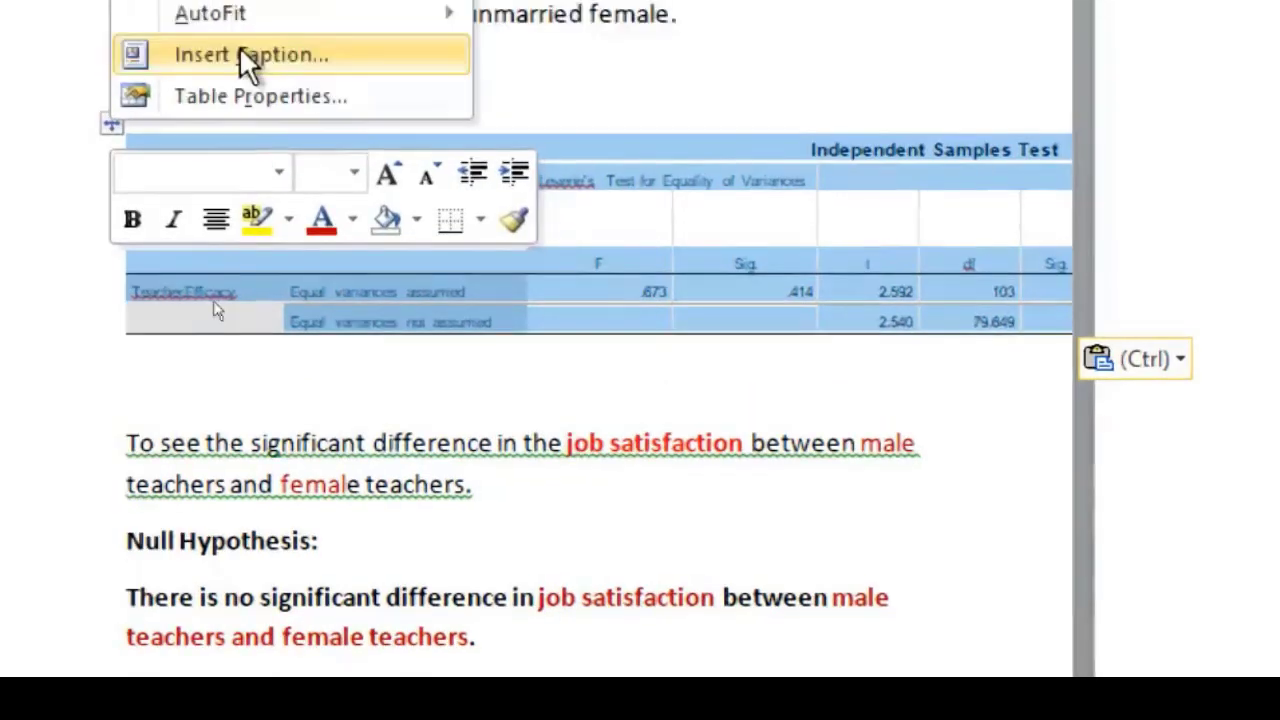
pyautogui.moveTo(241, 40)
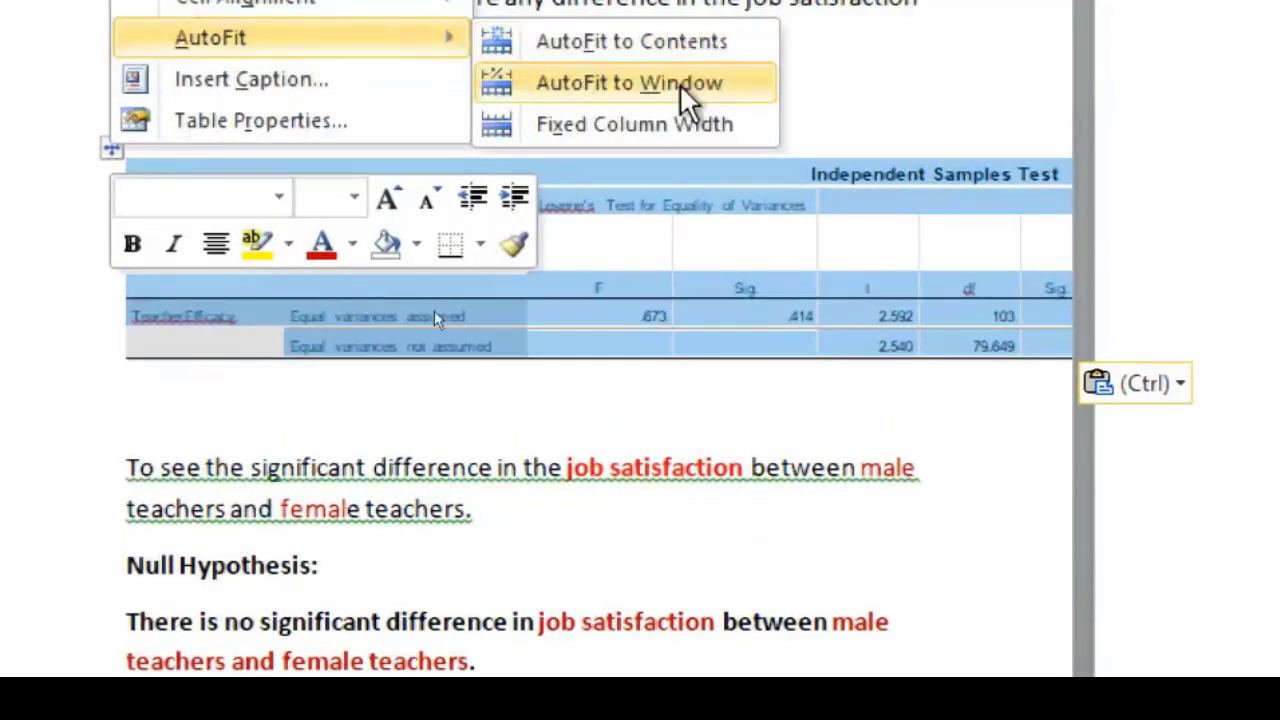
pyautogui.click(679, 83)
pyautogui.click(681, 88)
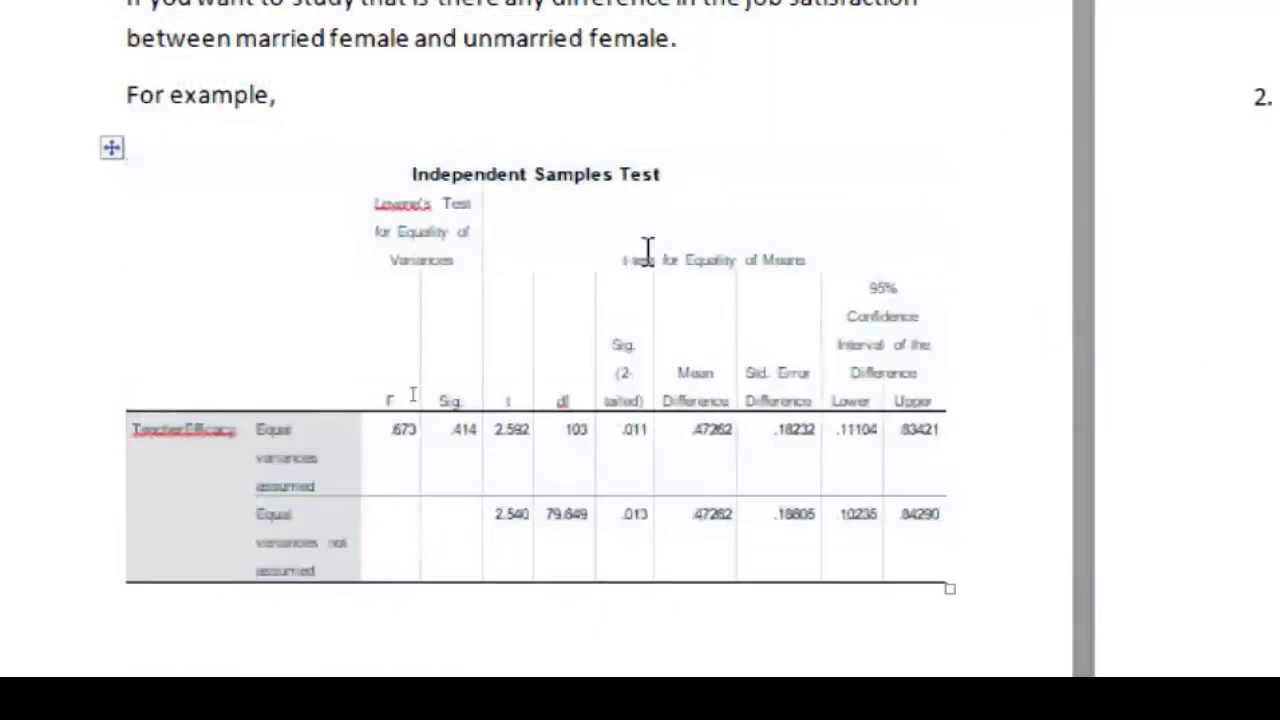
# Delete the Levene's test heading and its Sig. column from the pasted table.
pyautogui.moveTo(378, 231); pyautogui.dragTo(449, 580)
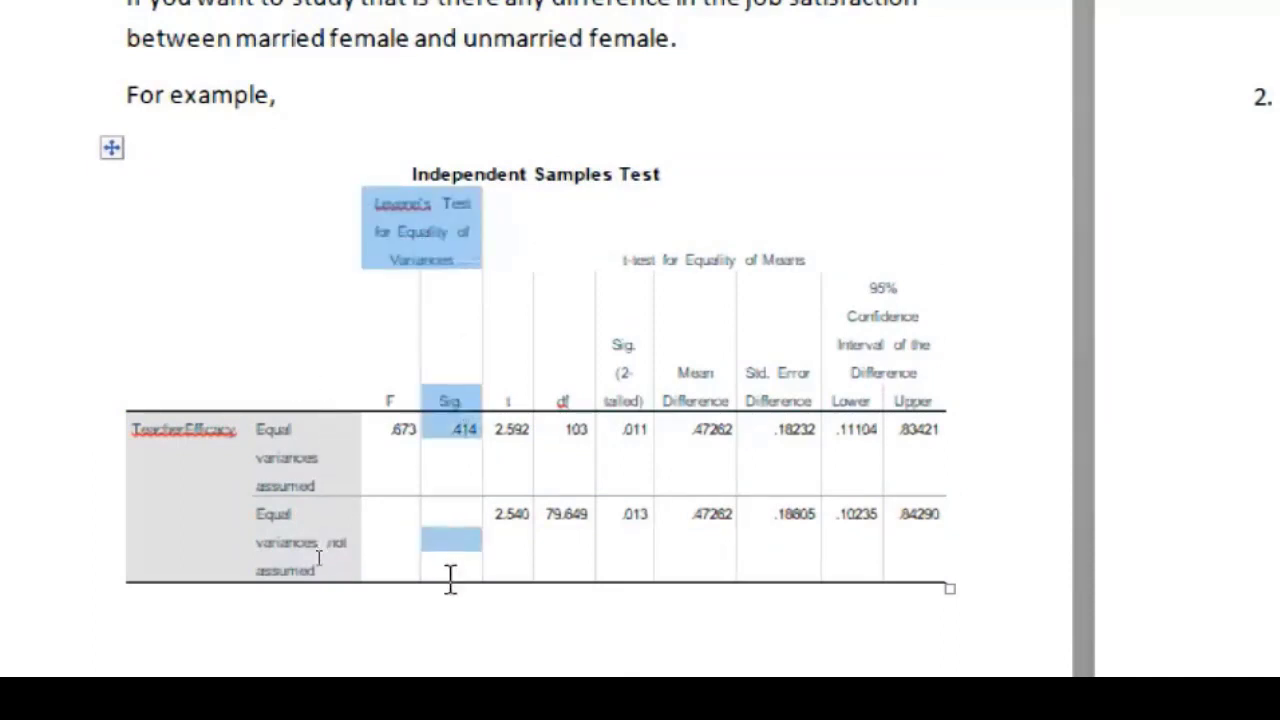
pyautogui.rightClick(445, 556)
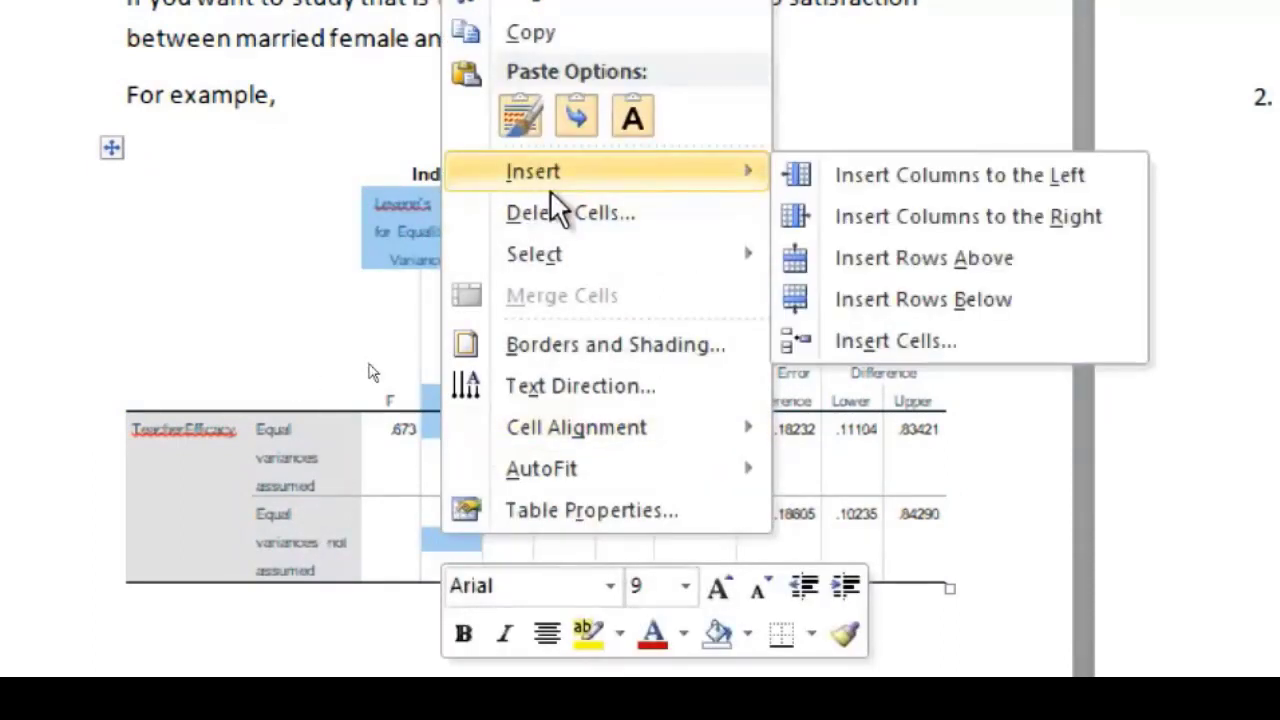
pyautogui.click(550, 205)
pyautogui.click(1068, 198)
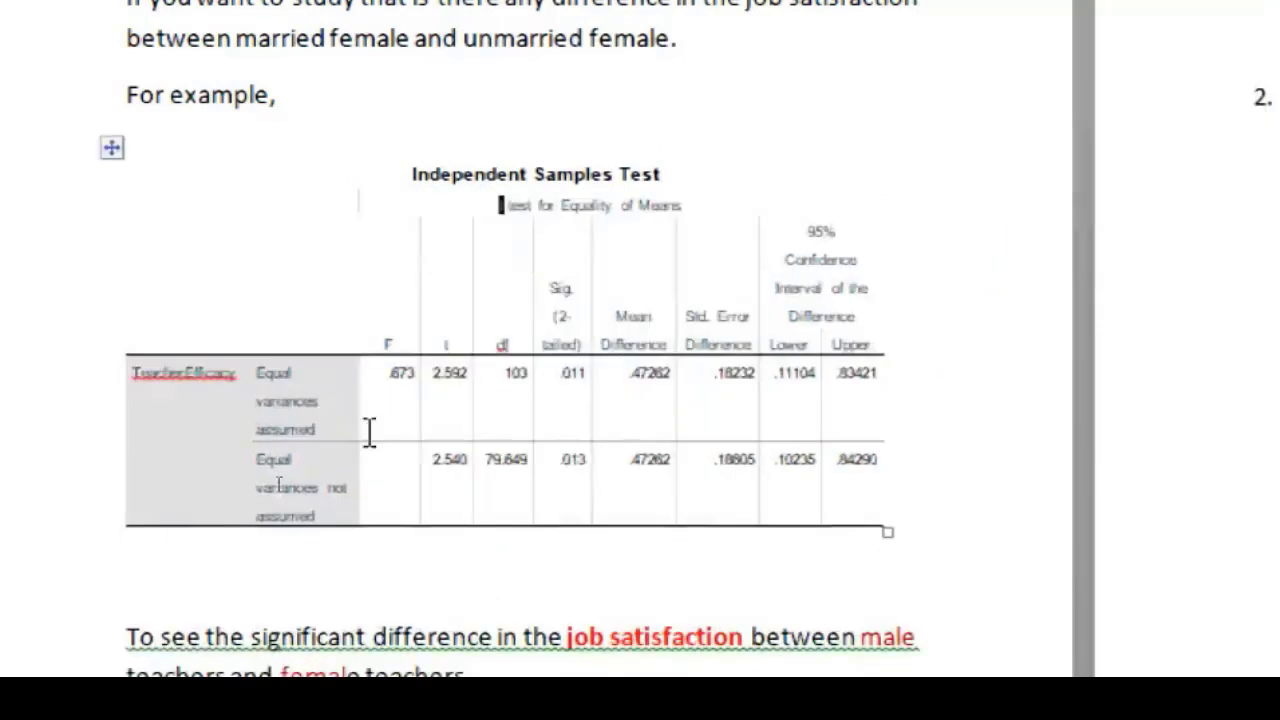
# Delete the "Equal variances not assumed" row from the pasted table.
pyautogui.moveTo(357, 491); pyautogui.dragTo(897, 491)
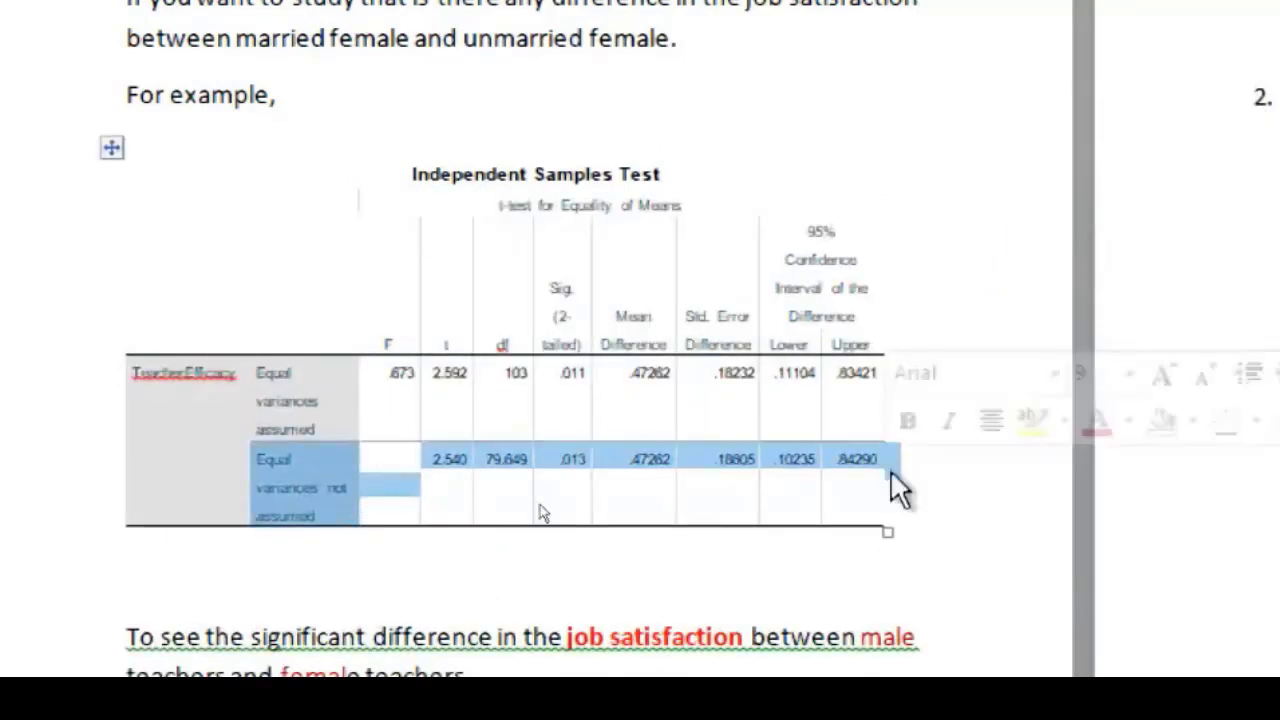
pyautogui.rightClick(857, 479)
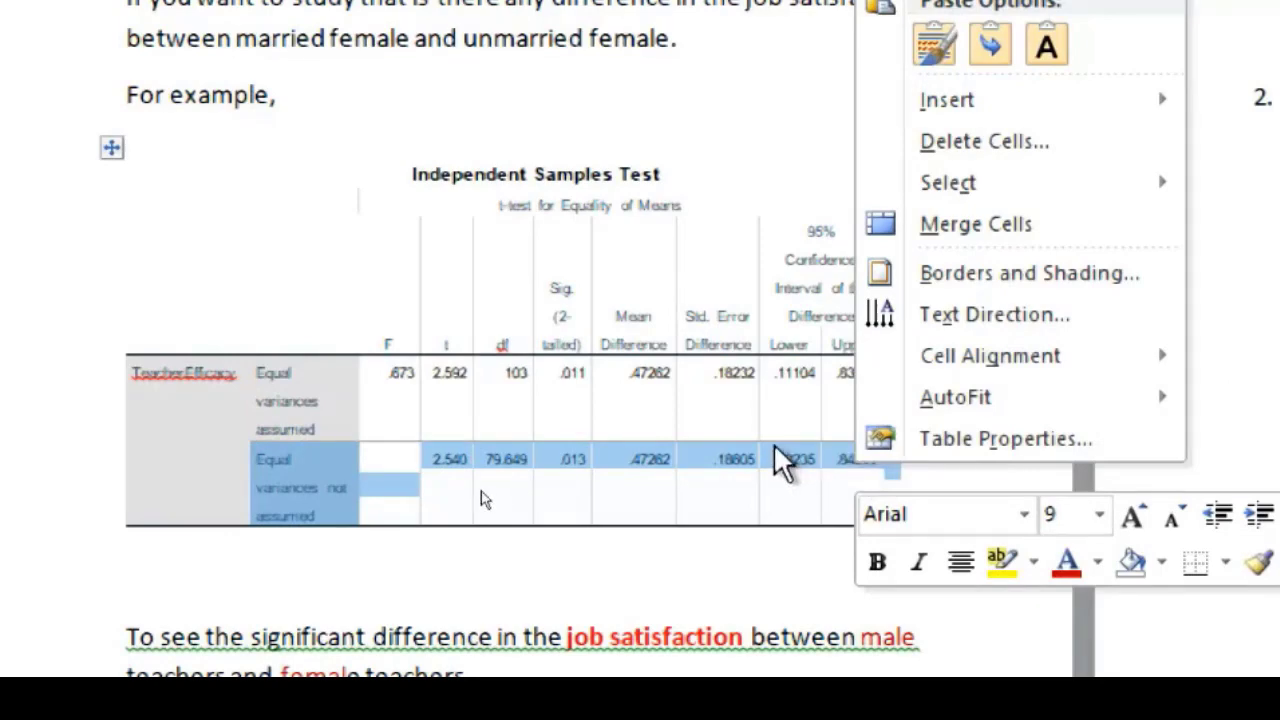
pyautogui.click(1033, 141)
pyautogui.click(1030, 195)
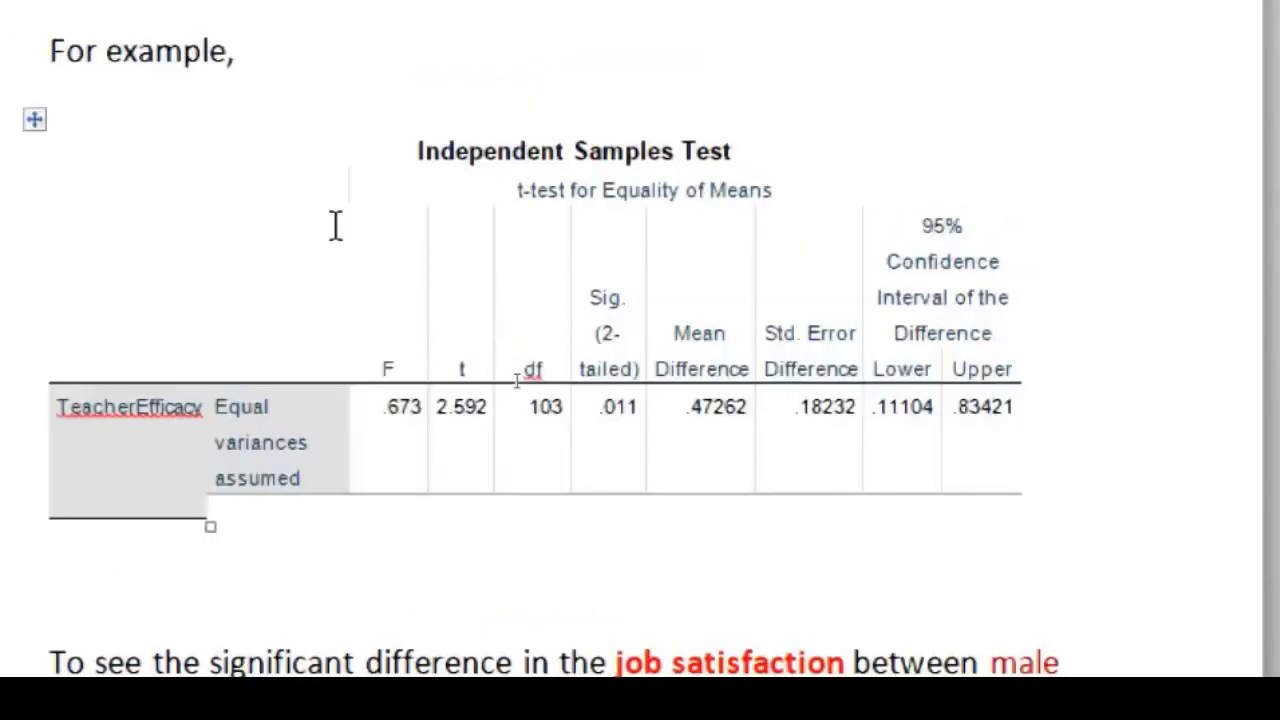
# Look over the null hypothesis text below the table and switch to the Google Meet call.
pyautogui.scroll(-10, 268, 524)
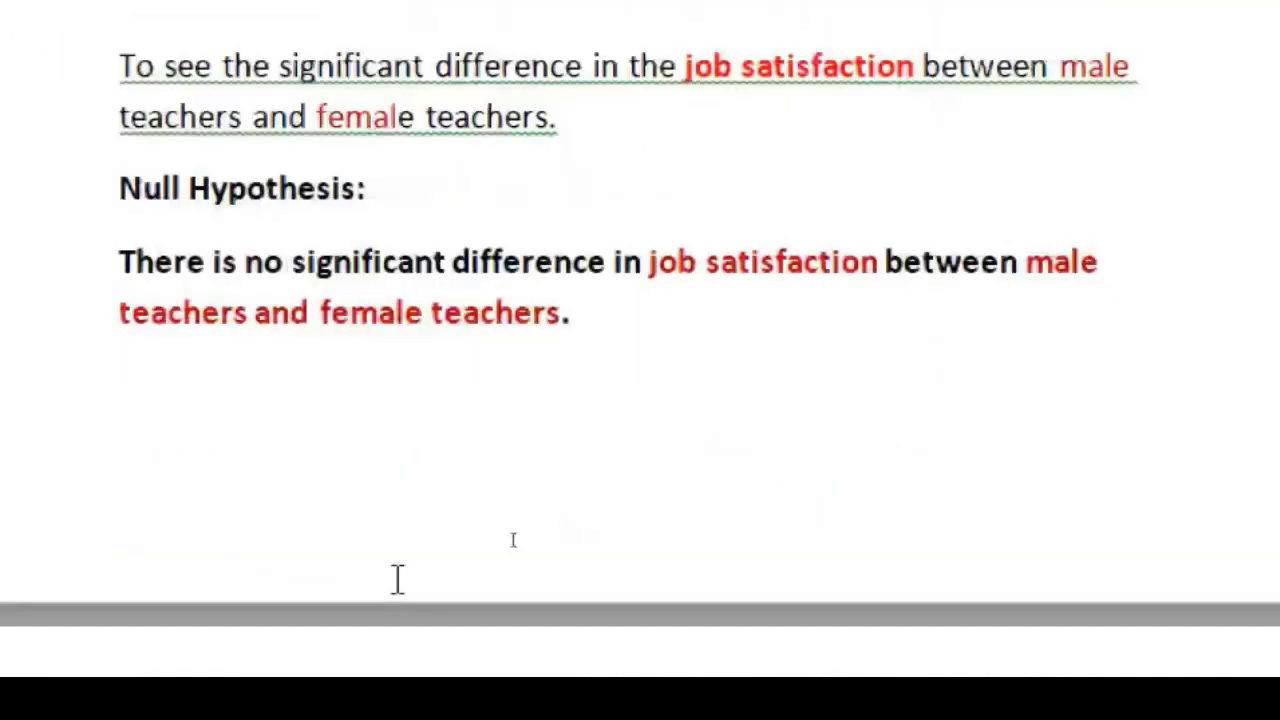
pyautogui.scroll(-1, 390, 565)
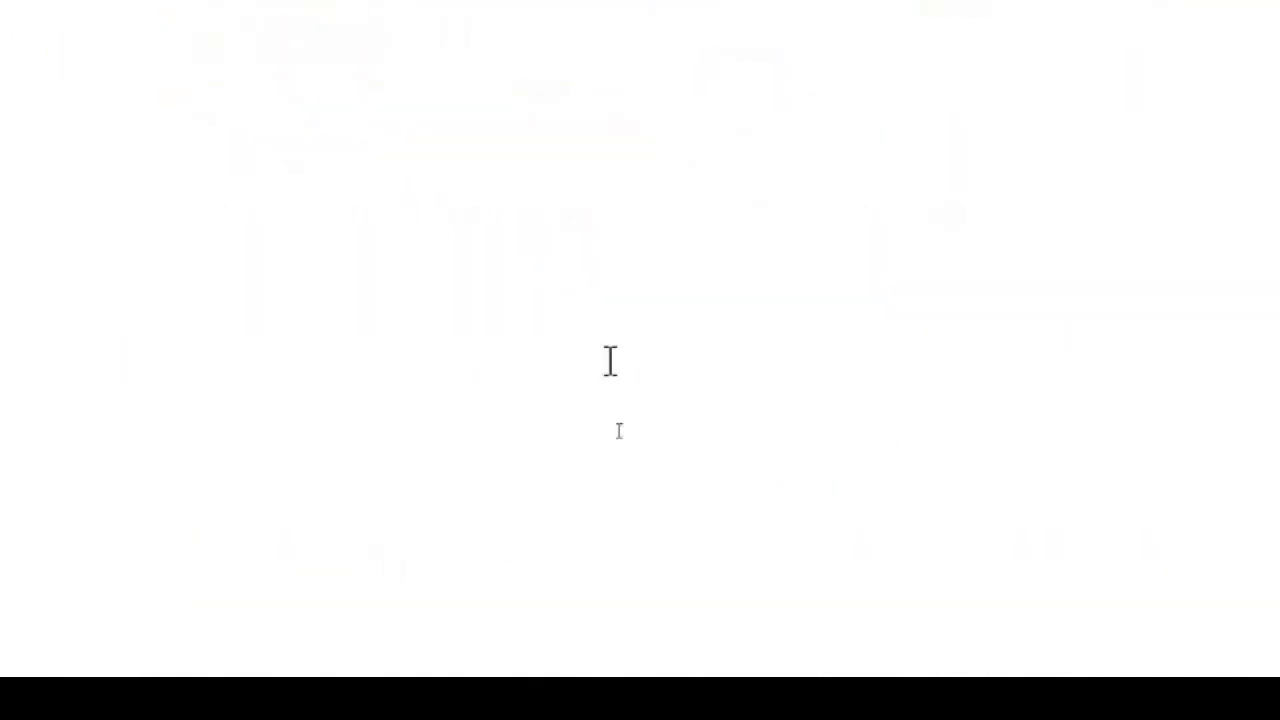
pyautogui.hotkey('alt', 'Tab')
pyautogui.hotkey('alt', 'Tab')
pyautogui.hotkey('alt', 'Tab')
pyautogui.hotkey('alt', 'Tab')
pyautogui.hotkey('alt', 'Tab')
pyautogui.hotkey('alt', 'Tab')
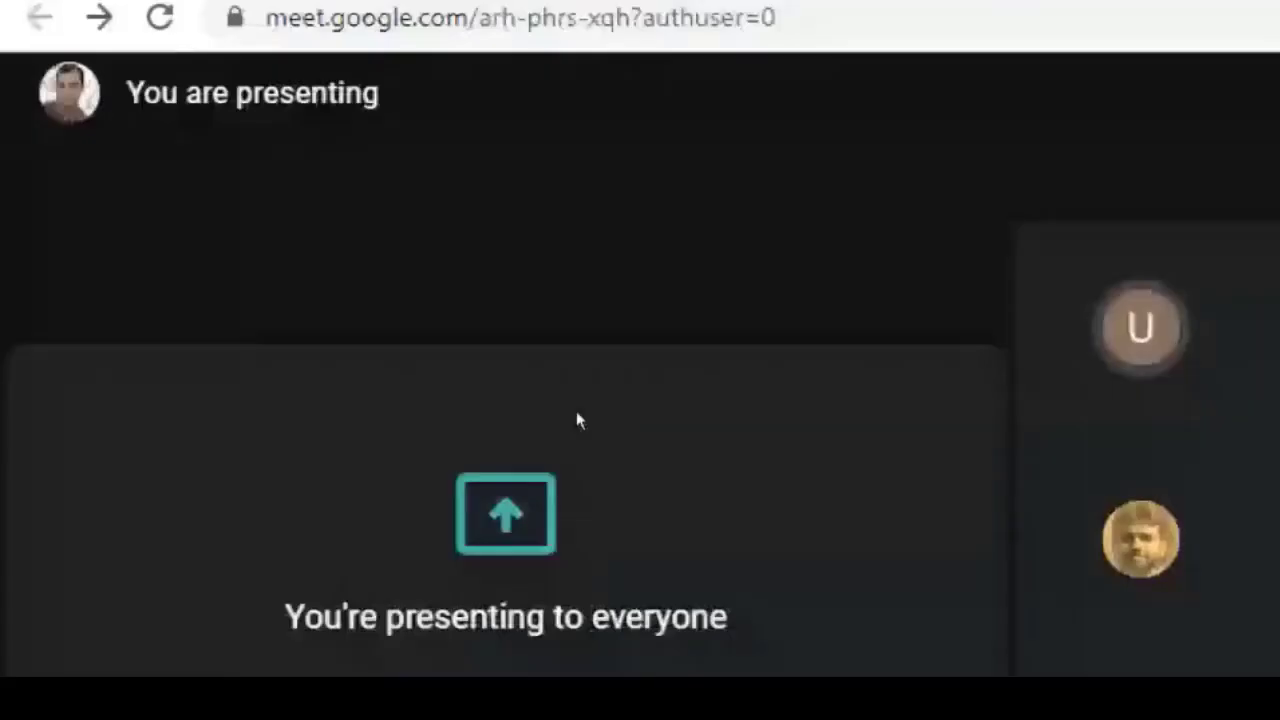
# Switch to the Day 1 (24 July) folder in File Explorer and select the Teacher Self-Efficacy SPSS data set.
pyautogui.hotkey('alt', 'Tab')
pyautogui.hotkey('alt', 'Tab')
pyautogui.hotkey('alt', 'Tab')
pyautogui.hotkey('alt', 'Tab')
pyautogui.hotkey('alt', 'Tab')
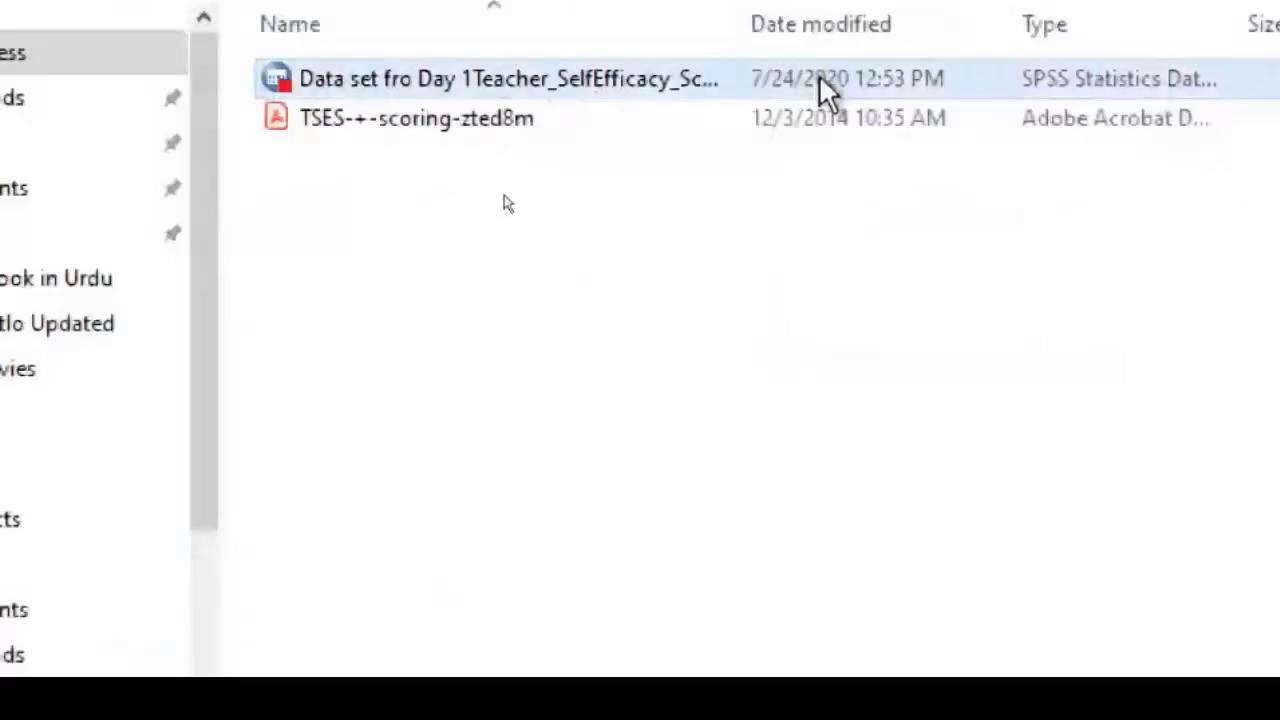
pyautogui.click(478, 147)
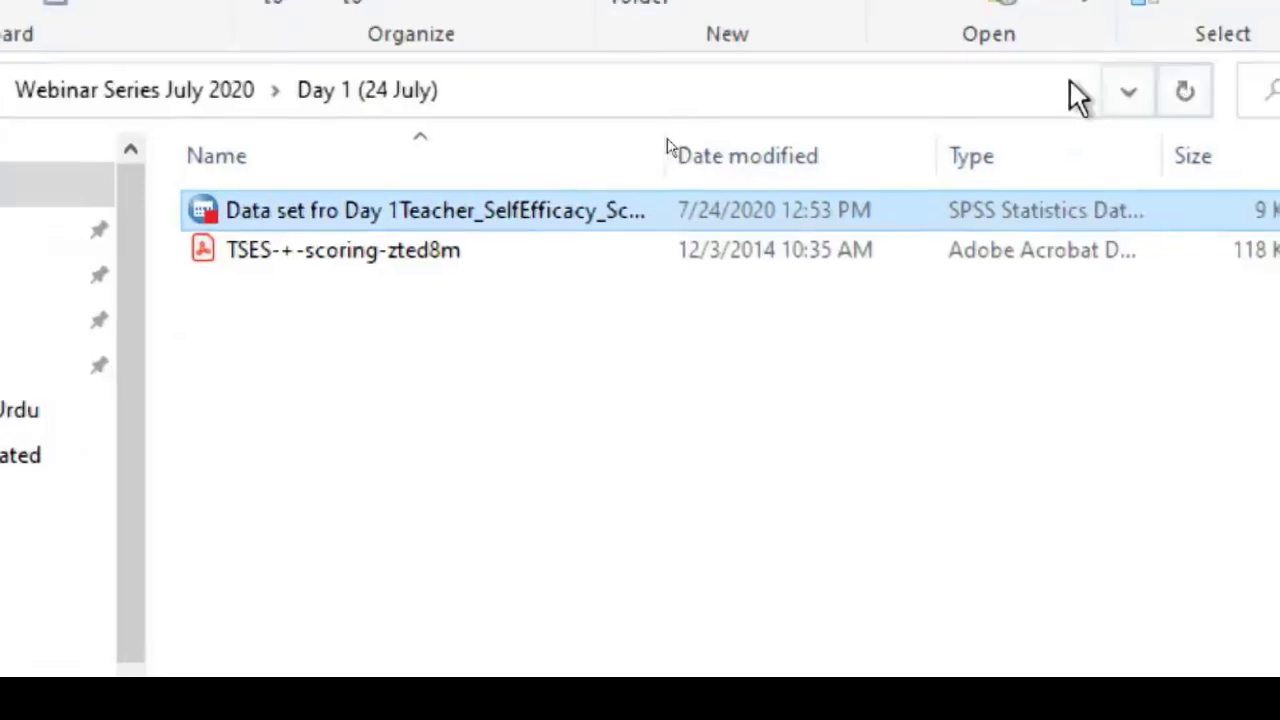
# Switch through the open windows to place the Day 1 (24 July) folder in front of the Google Meet call.
pyautogui.hotkey('alt', 'Tab')
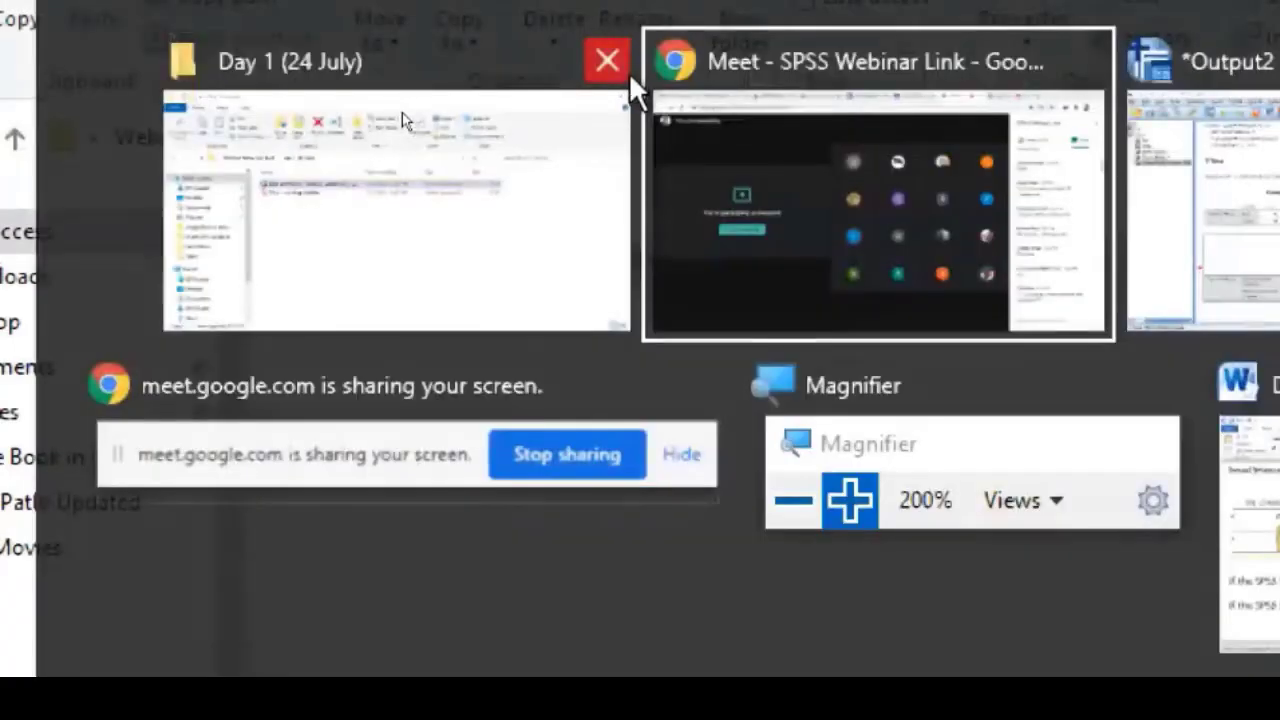
pyautogui.hotkey('alt', 'Tab')
pyautogui.hotkey('alt', 'Tab')
pyautogui.hotkey('alt', 'Tab')
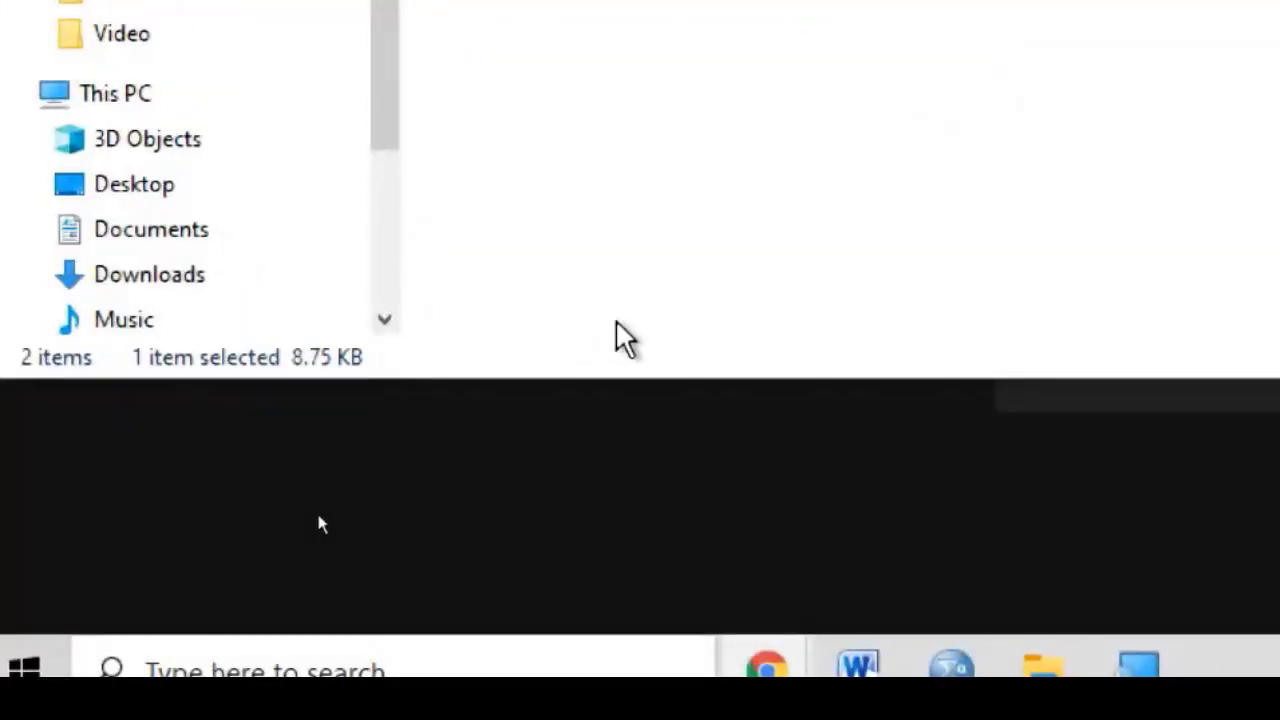
# Set the Magnifier to 100% and minimize the Day 1 (24 July) folder to bring the Google Meet call into view.
pyautogui.hotkey('alt', 'Tab')
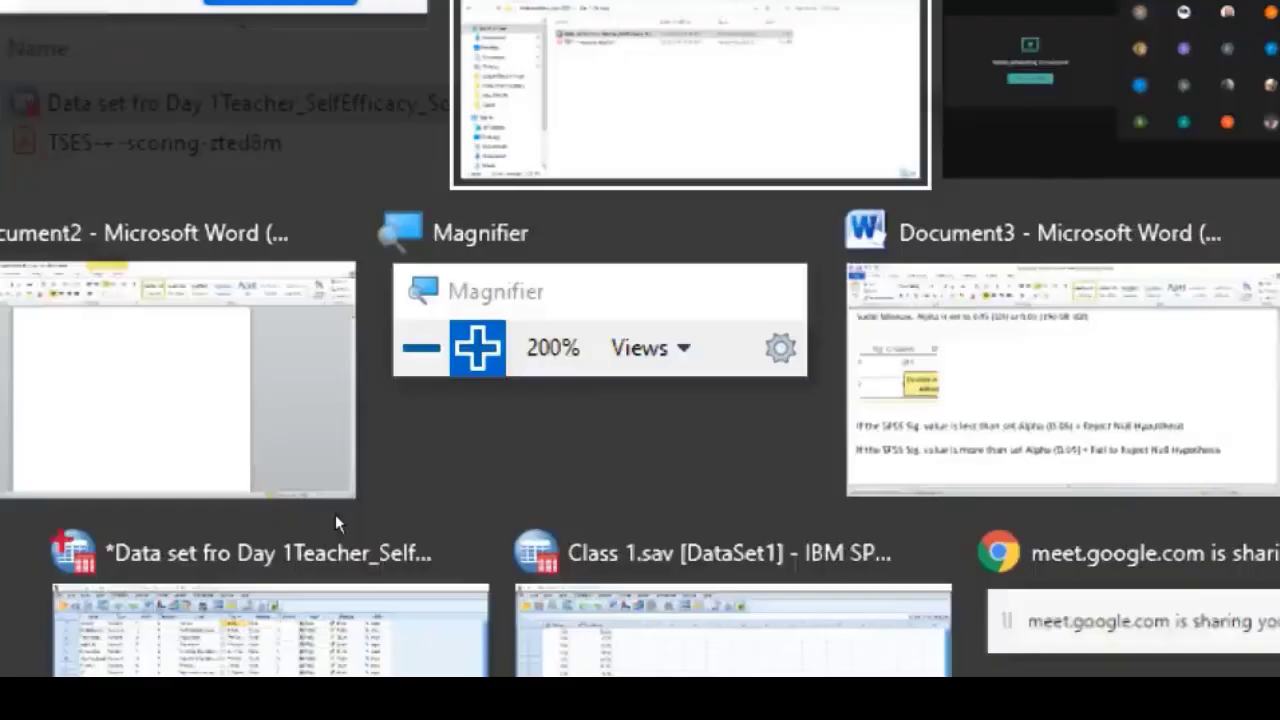
pyautogui.hotkey('alt', 'Tab')
pyautogui.hotkey('alt', 'Tab')
pyautogui.hotkey('alt', 'Tab')
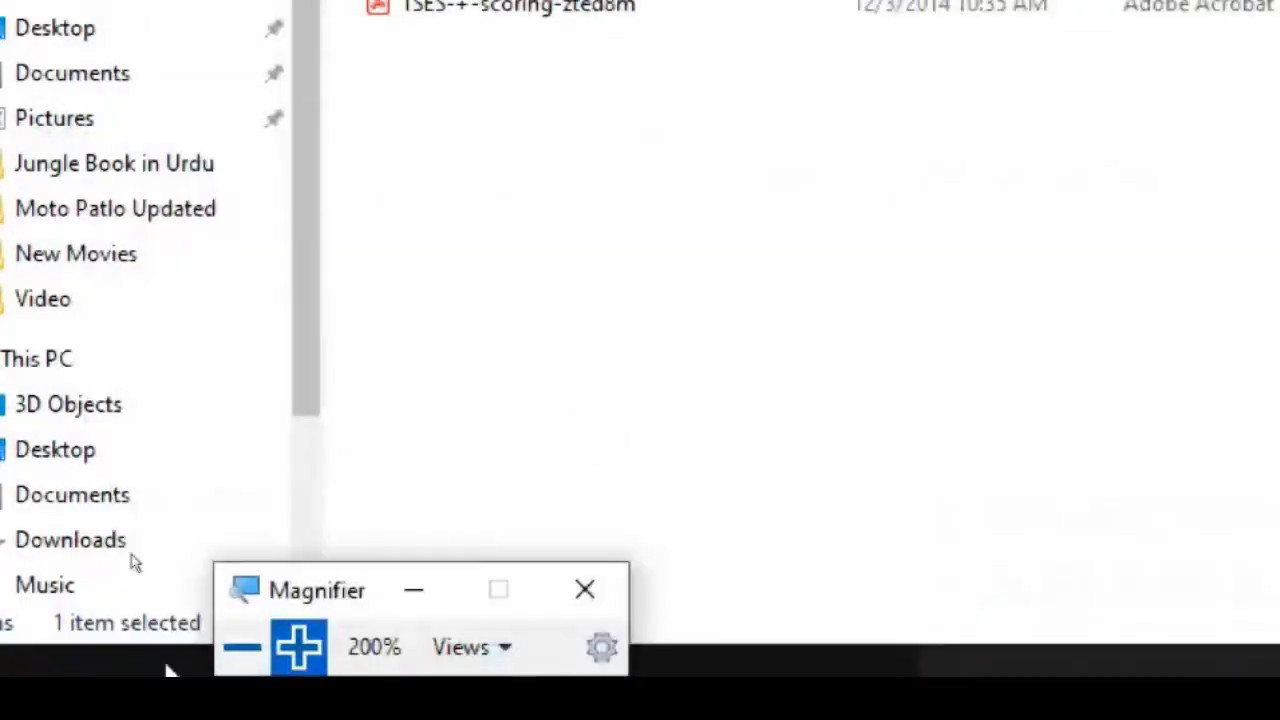
pyautogui.click(242, 647)
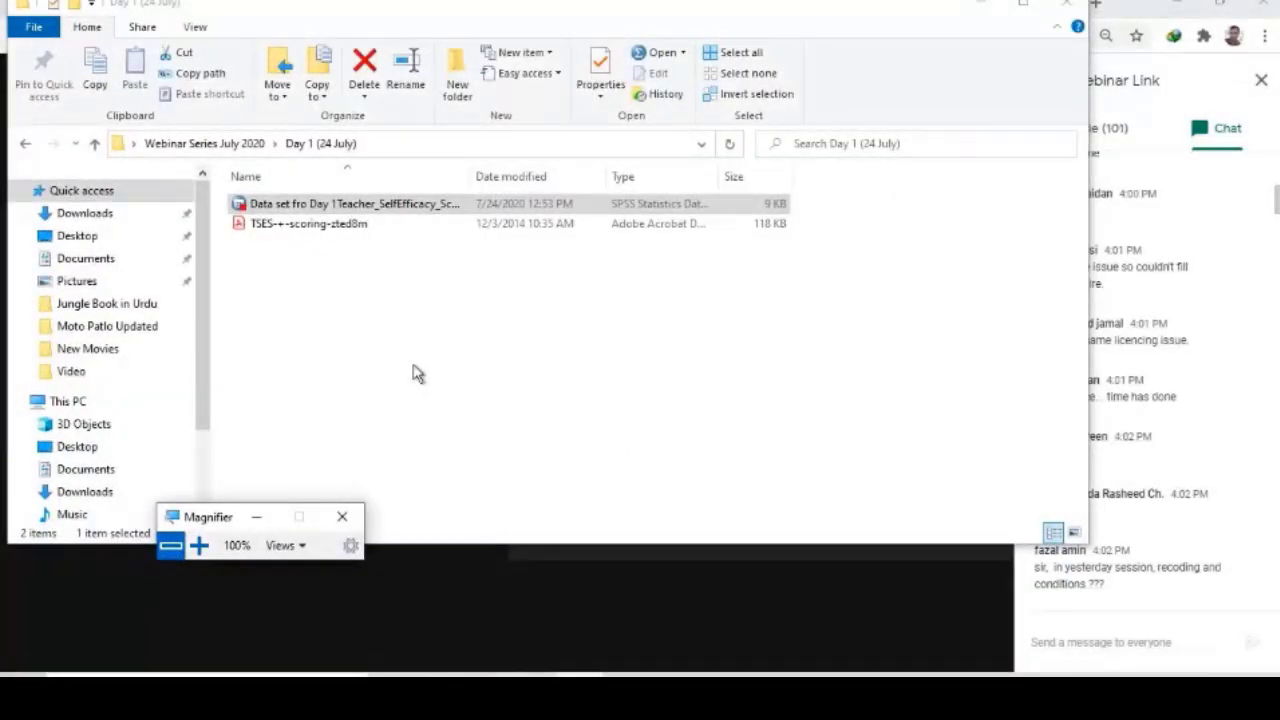
pyautogui.click(979, 5)
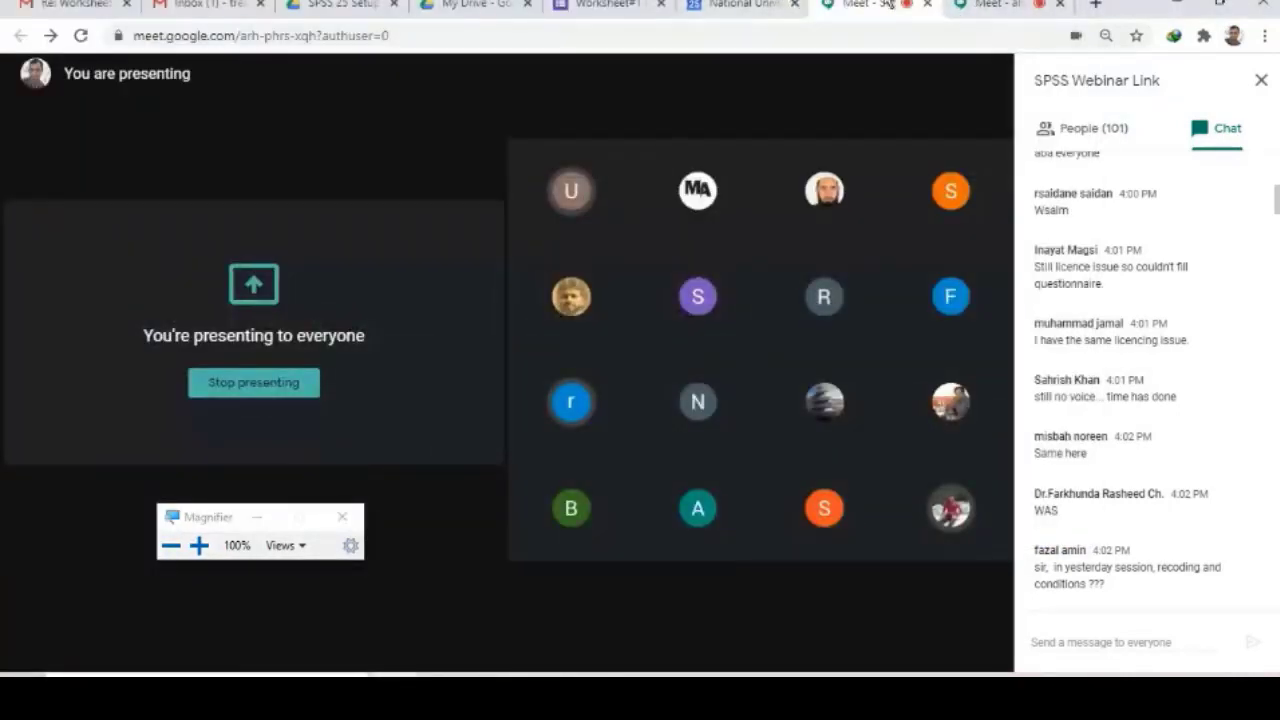
# Alternate between the recorded Google Meet call and the SPSS Webinar Link call to check on the participants.
pyautogui.click(950, 5)
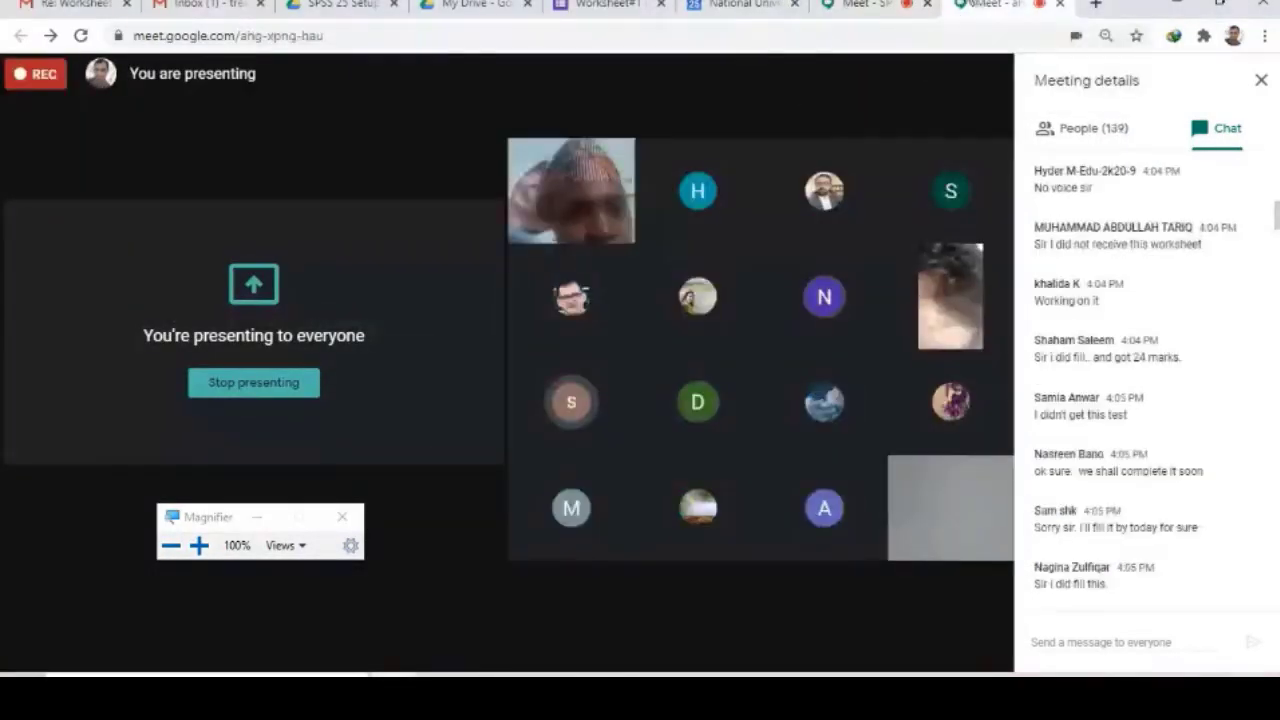
pyautogui.click(880, 5)
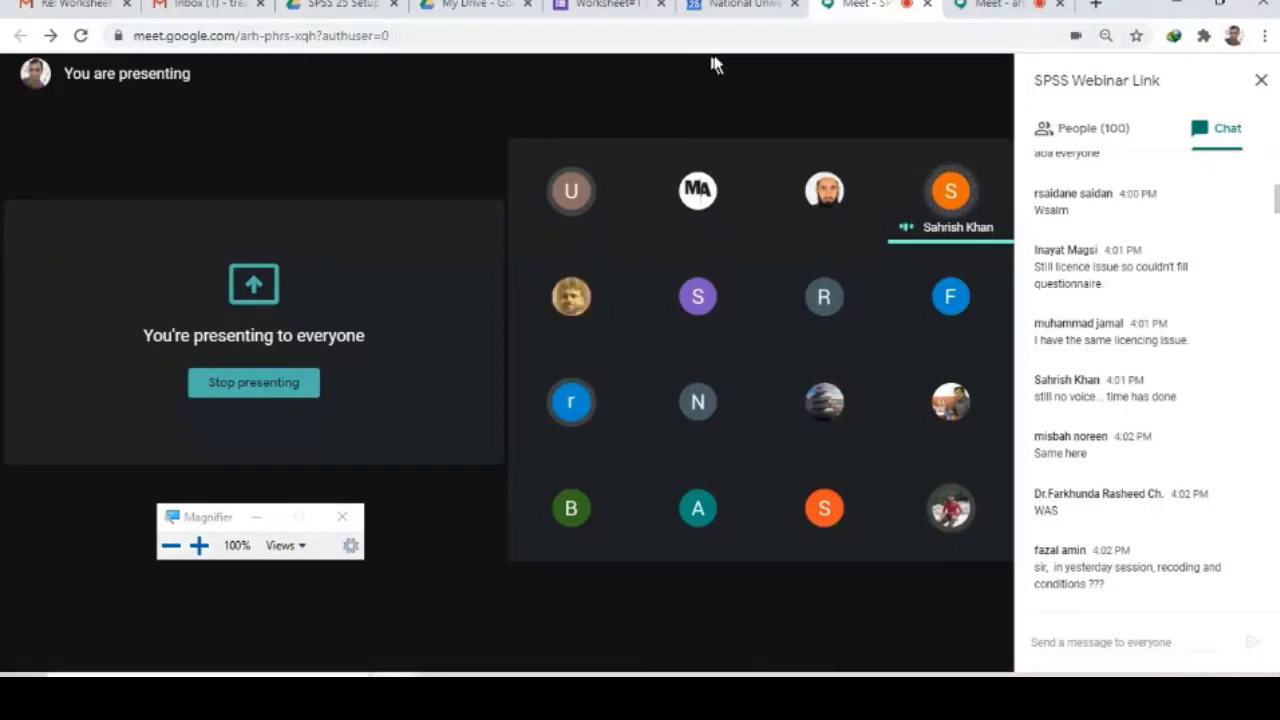
pyautogui.moveTo(945, 205)
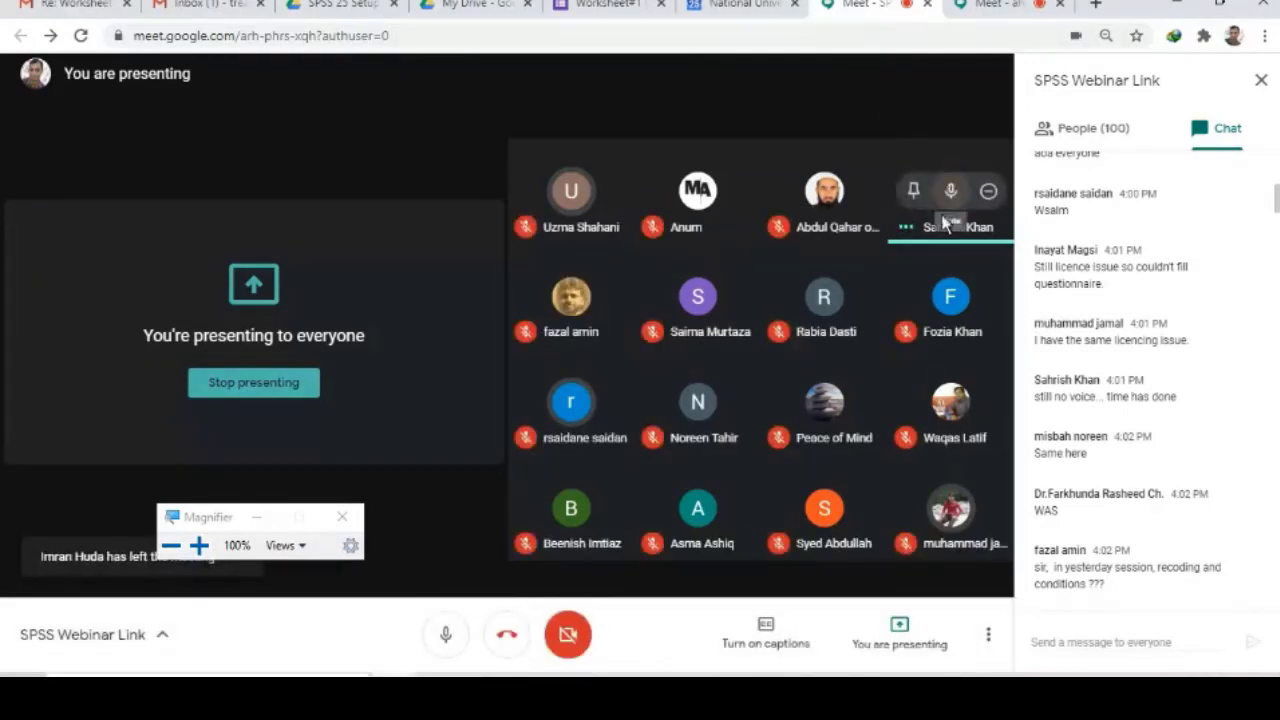
pyautogui.click(1102, 638)
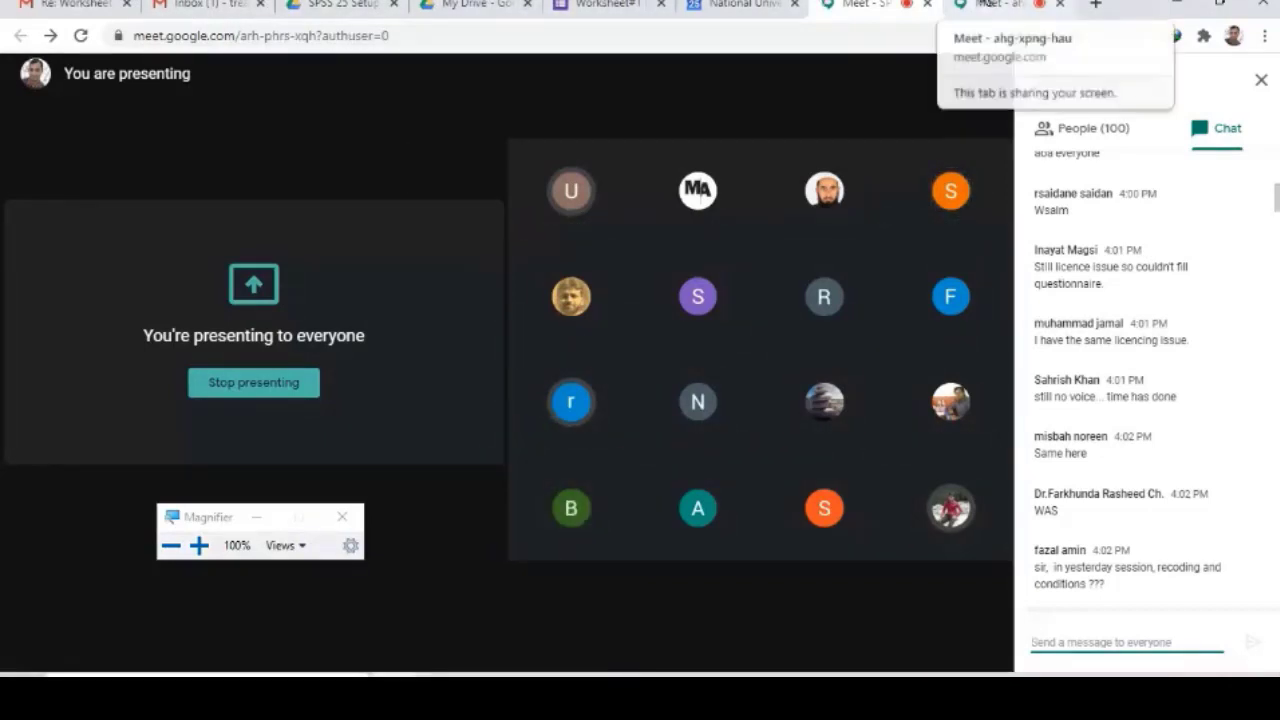
pyautogui.click(985, 4)
# Switch to SPSS and look through the Class 1 data, the T-Test output and the Teacher Self-Efficacy data set.
pyautogui.moveTo(487, 672)
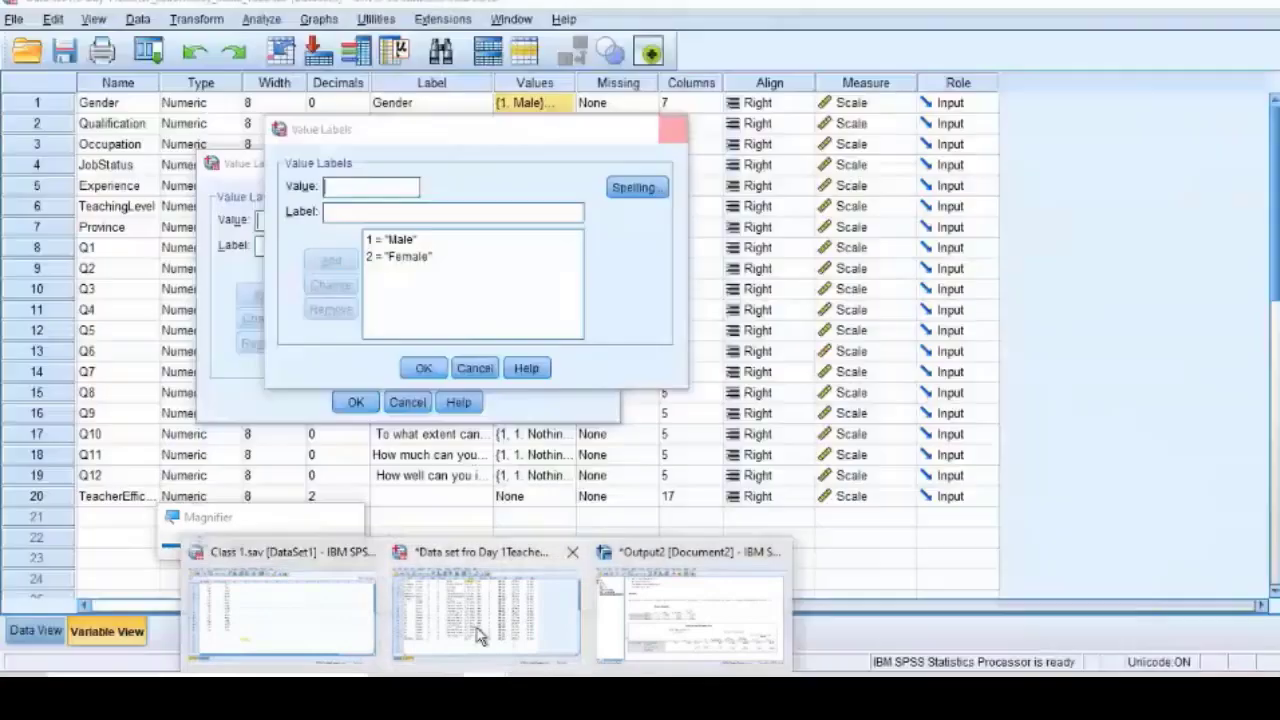
pyautogui.click(510, 635)
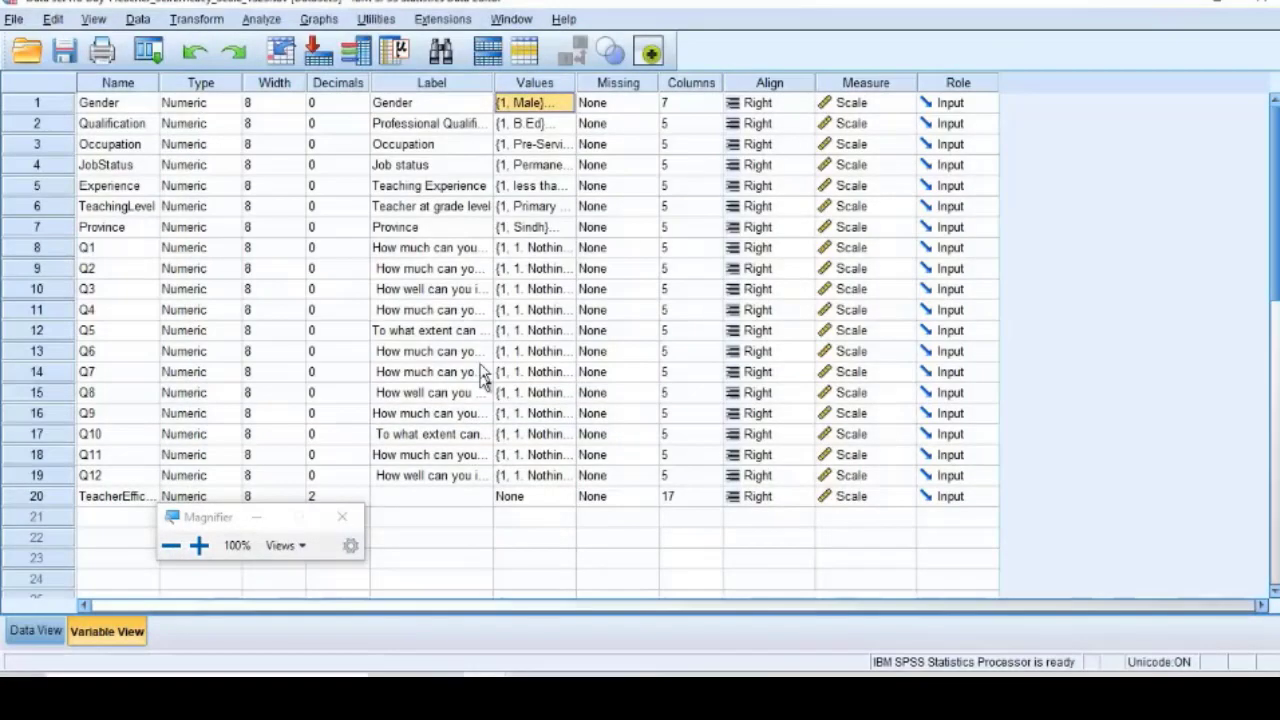
pyautogui.moveTo(487, 672)
pyautogui.click(314, 605)
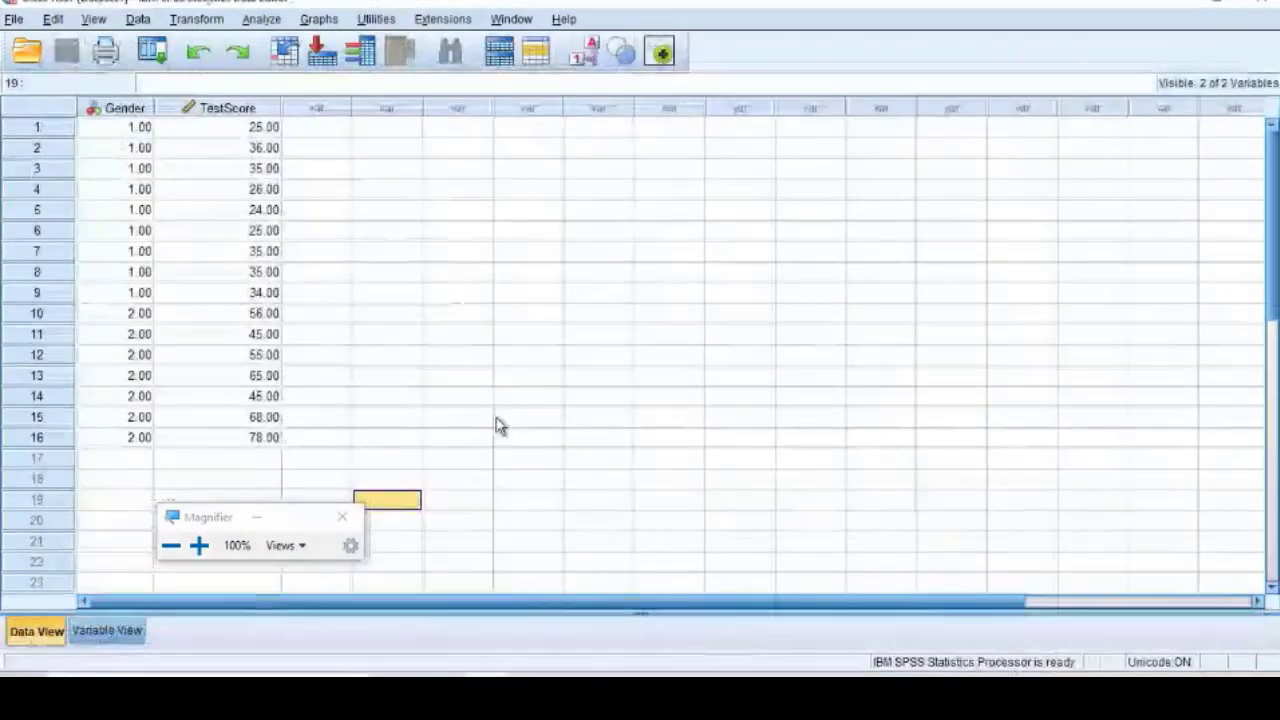
pyautogui.click(620, 612)
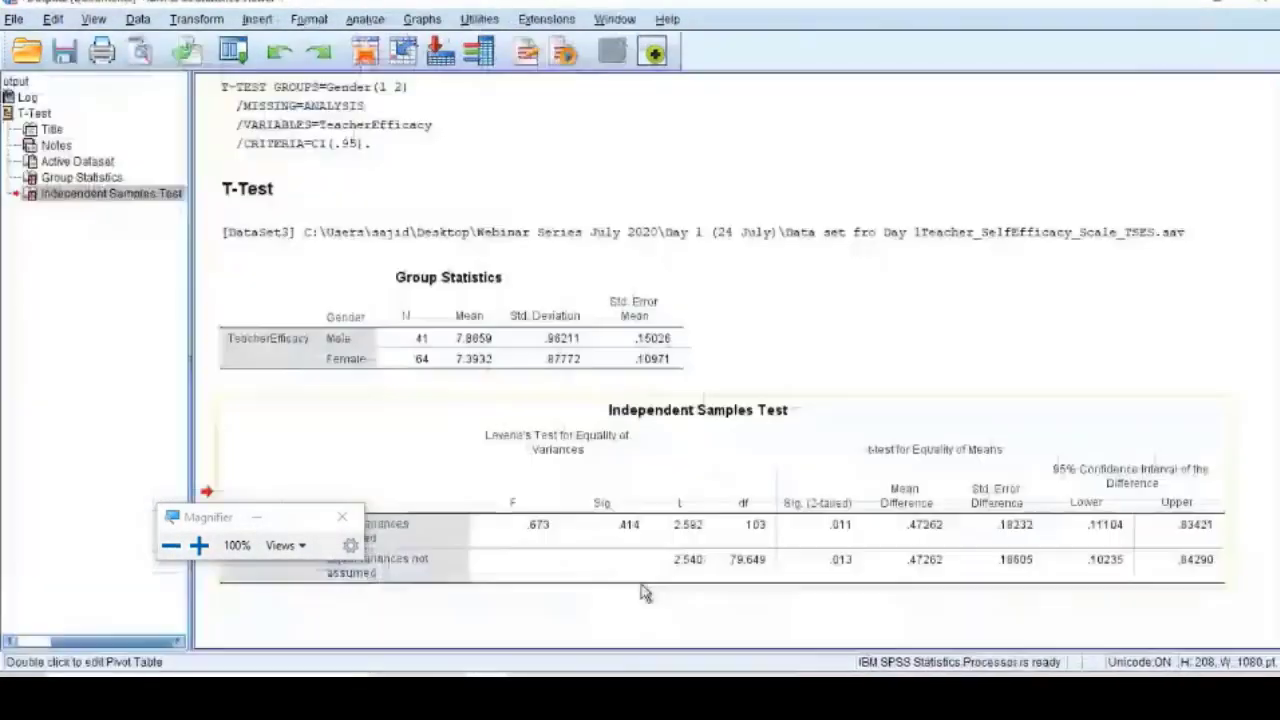
pyautogui.click(503, 614)
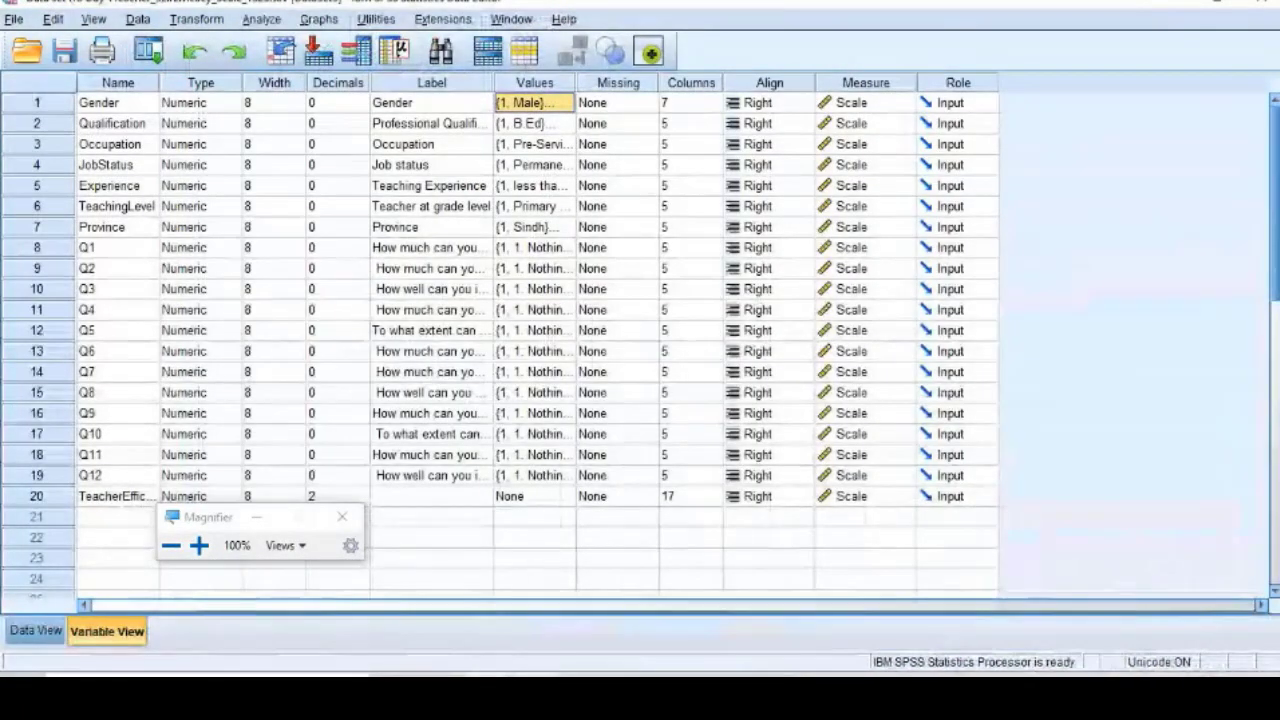
pyautogui.moveTo(496, 674)
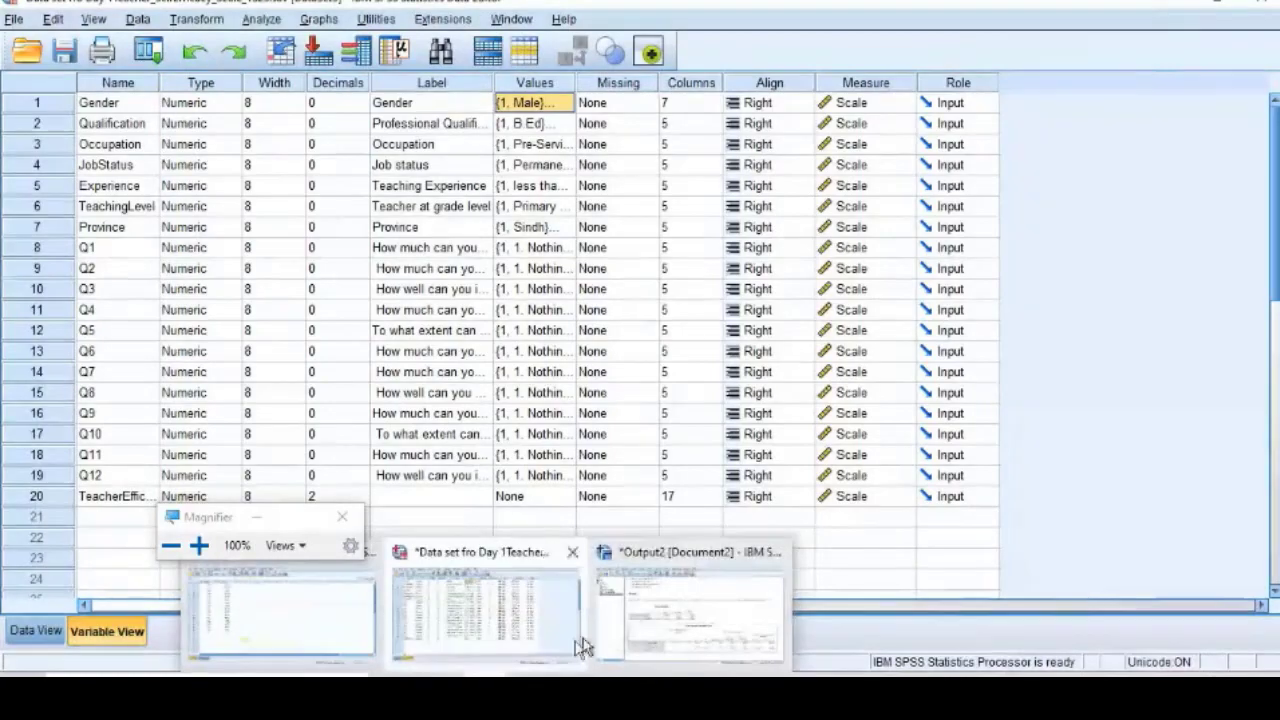
# Switch to the Word document and write "Dependent t test or paired t test" in the blank space below the existing notes.
pyautogui.moveTo(440, 674)
pyautogui.click(565, 598)
pyautogui.scroll(-4, 580, 565)
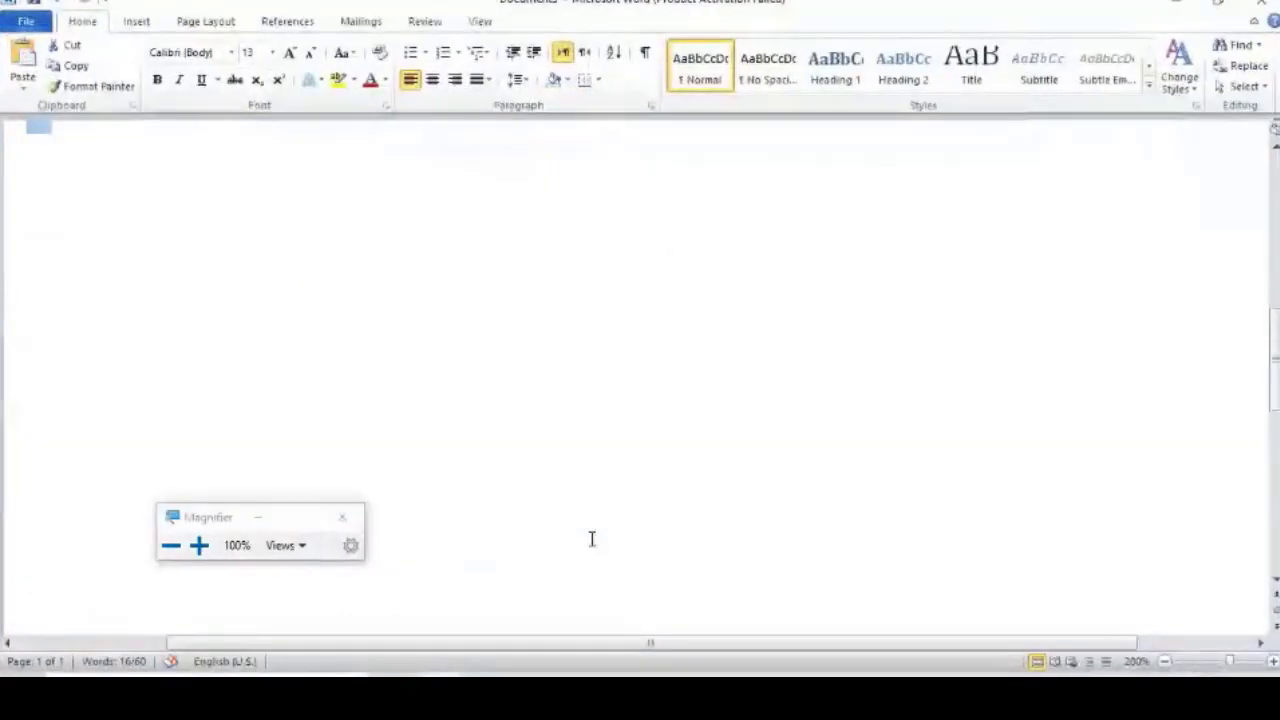
pyautogui.click(594, 539)
pyautogui.write('Dependnt')
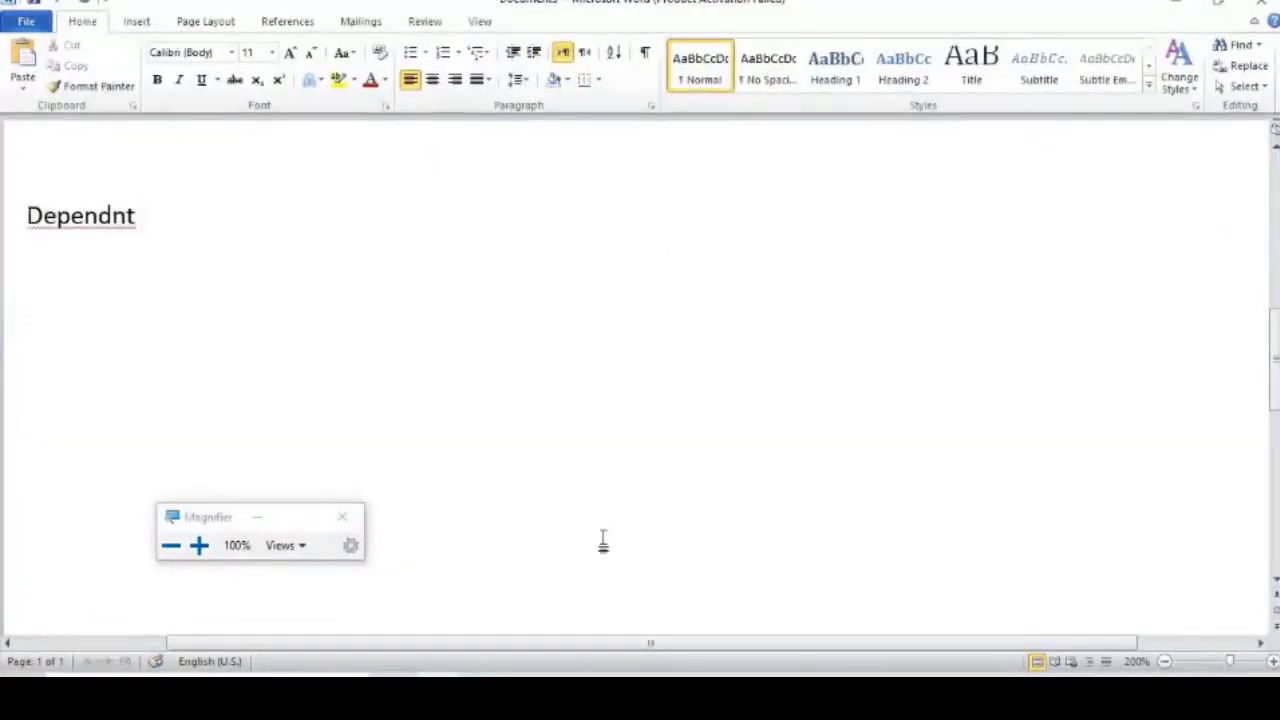
pyautogui.hotkey('ctrl', 'BackSpace')
pyautogui.write('Dependent t')
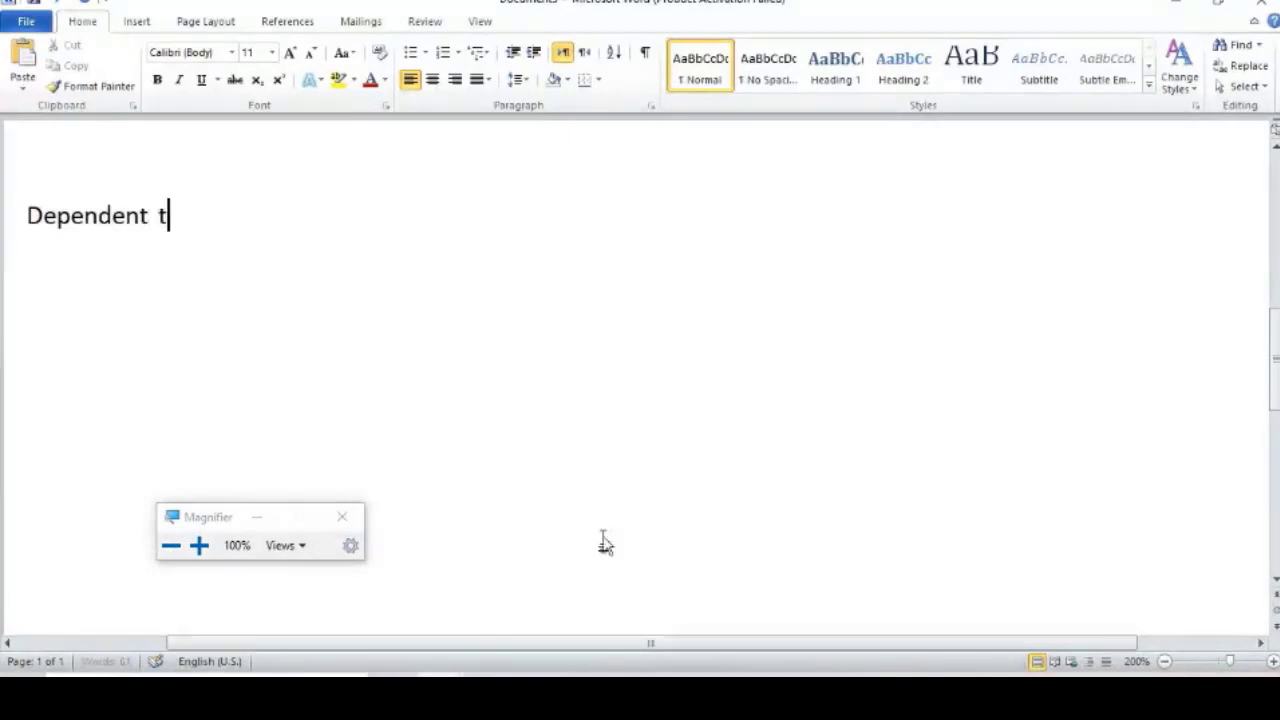
pyautogui.write(' test or pai')
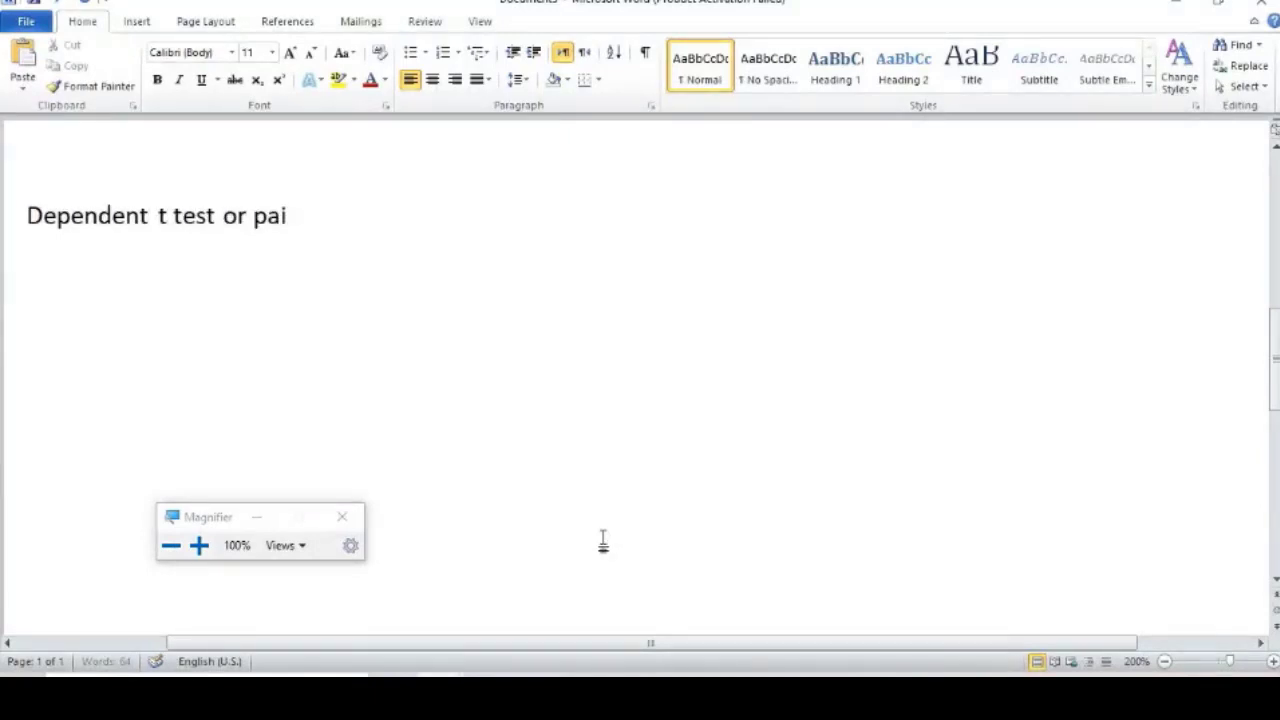
pyautogui.write('red t test')
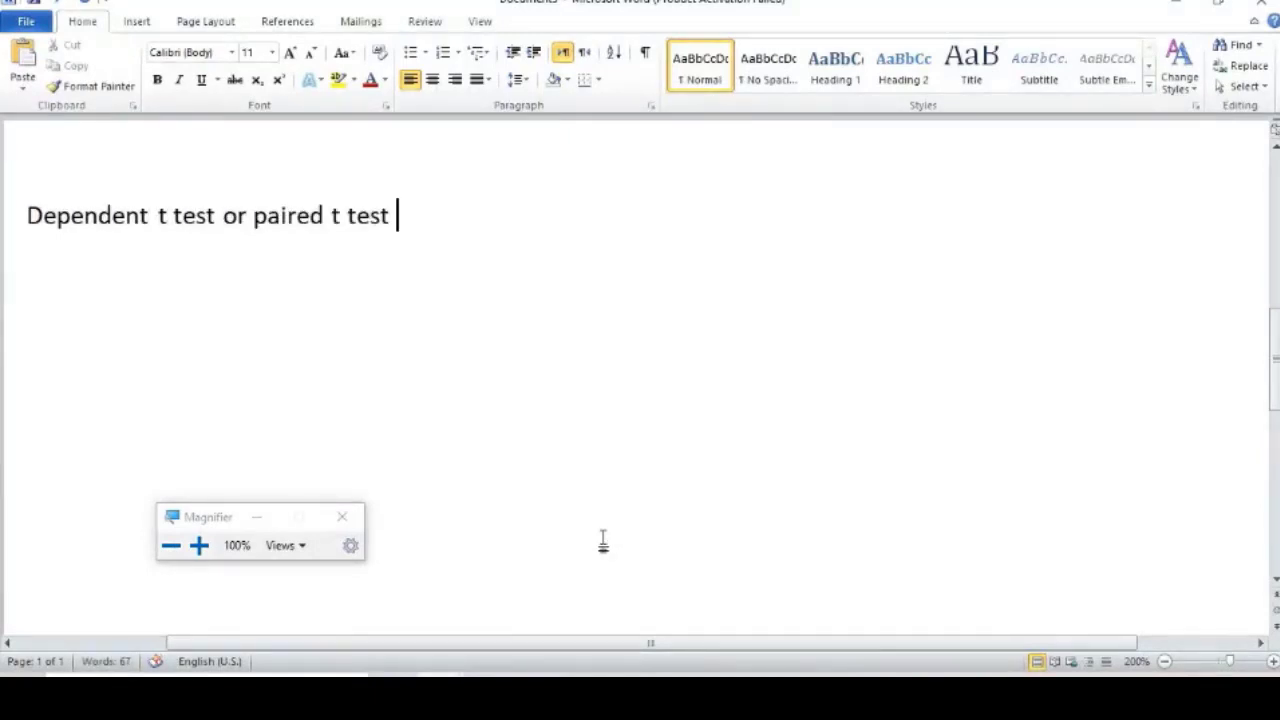
# Add the line "Experiment type study." as a new paragraph below the paired t test heading.
pyautogui.press('Return')
pyautogui.write('BEfore a')
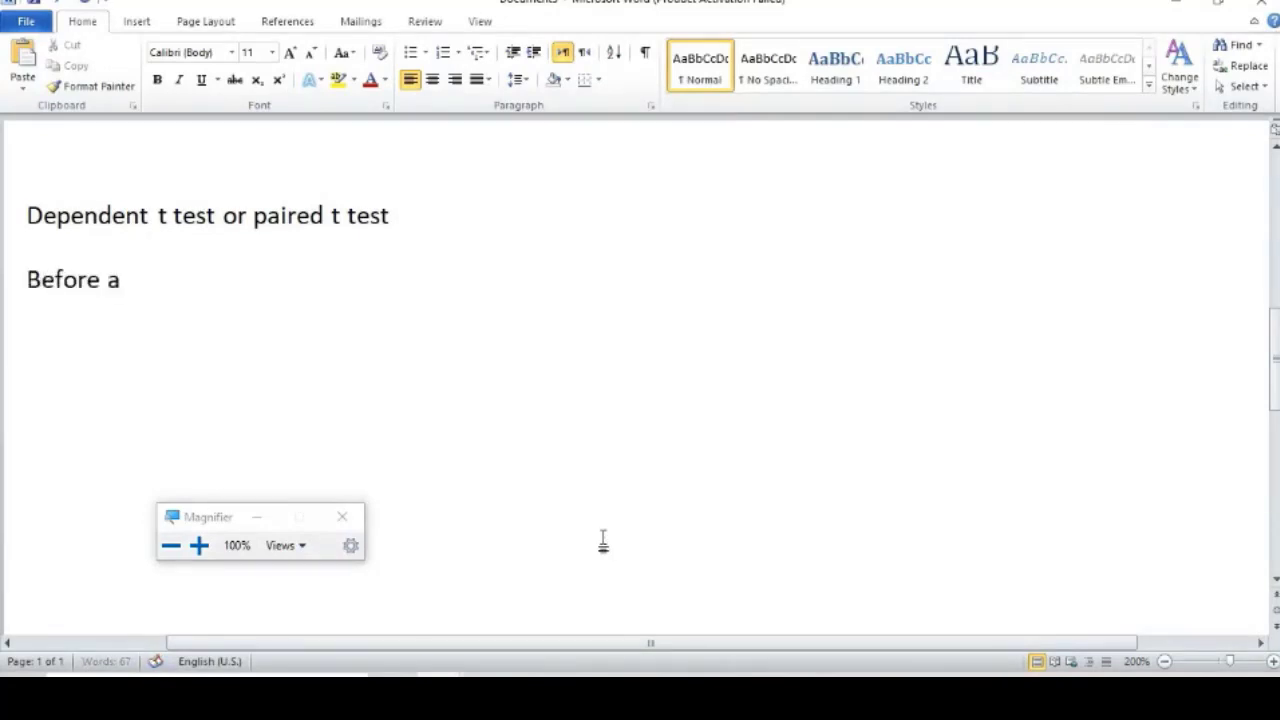
pyautogui.press('BackSpace')
pyautogui.write('t')
pyautogui.press('BackSpace')
pyautogui.hotkey('ctrl', 'BackSpace')
pyautogui.write('Ex')
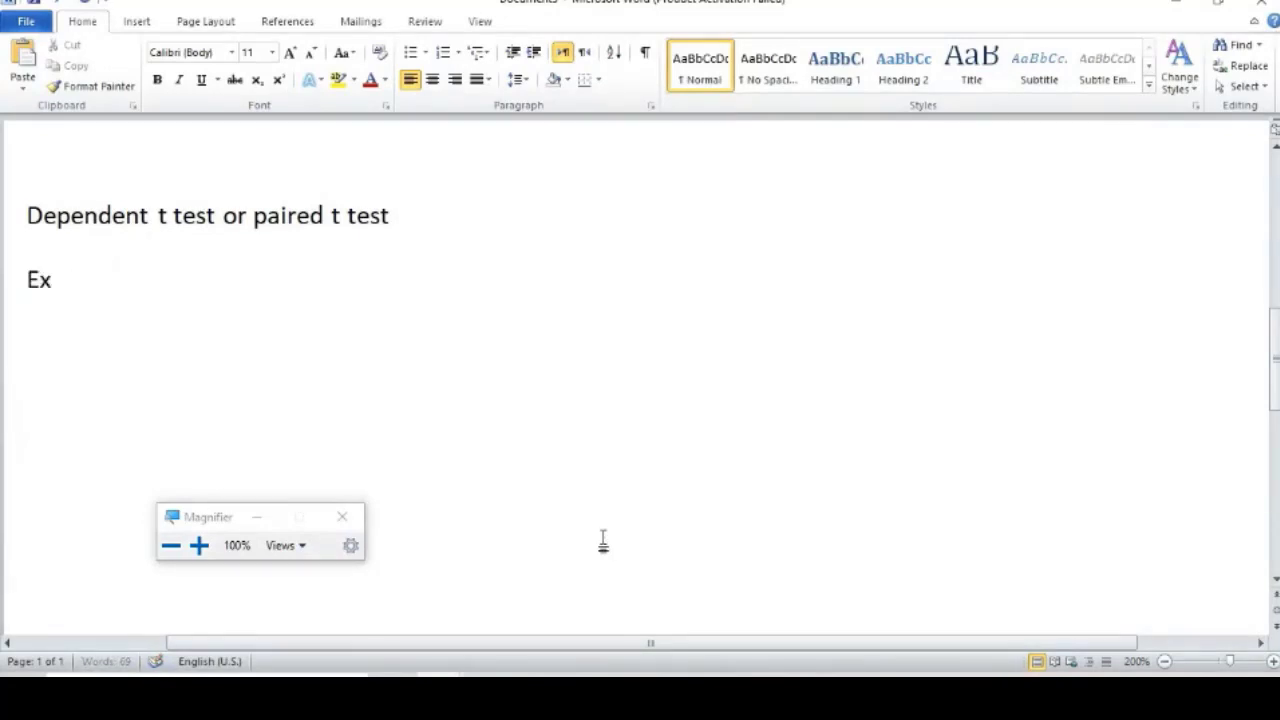
pyautogui.write('periemnt')
pyautogui.hotkey('ctrl', 'BackSpace')
pyautogui.write('Experiment type')
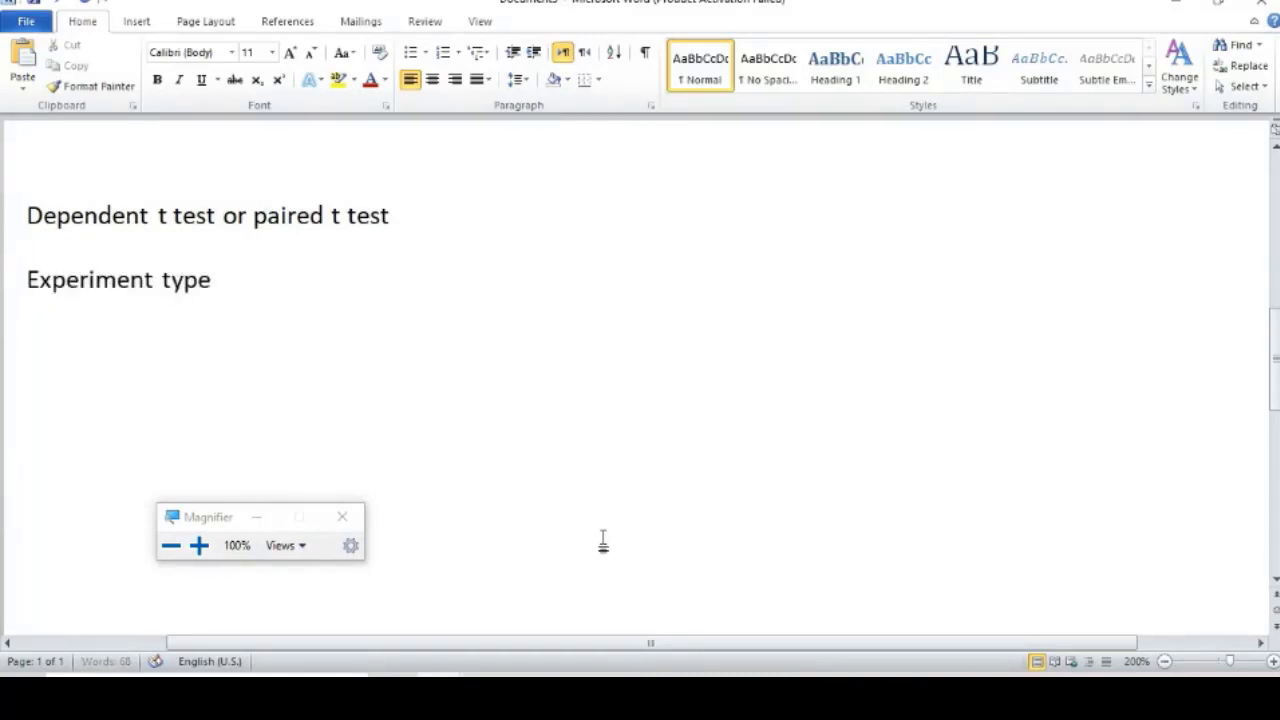
pyautogui.write(' te')
pyautogui.press('BackSpace')
pyautogui.press('BackSpace')
pyautogui.write('study.')
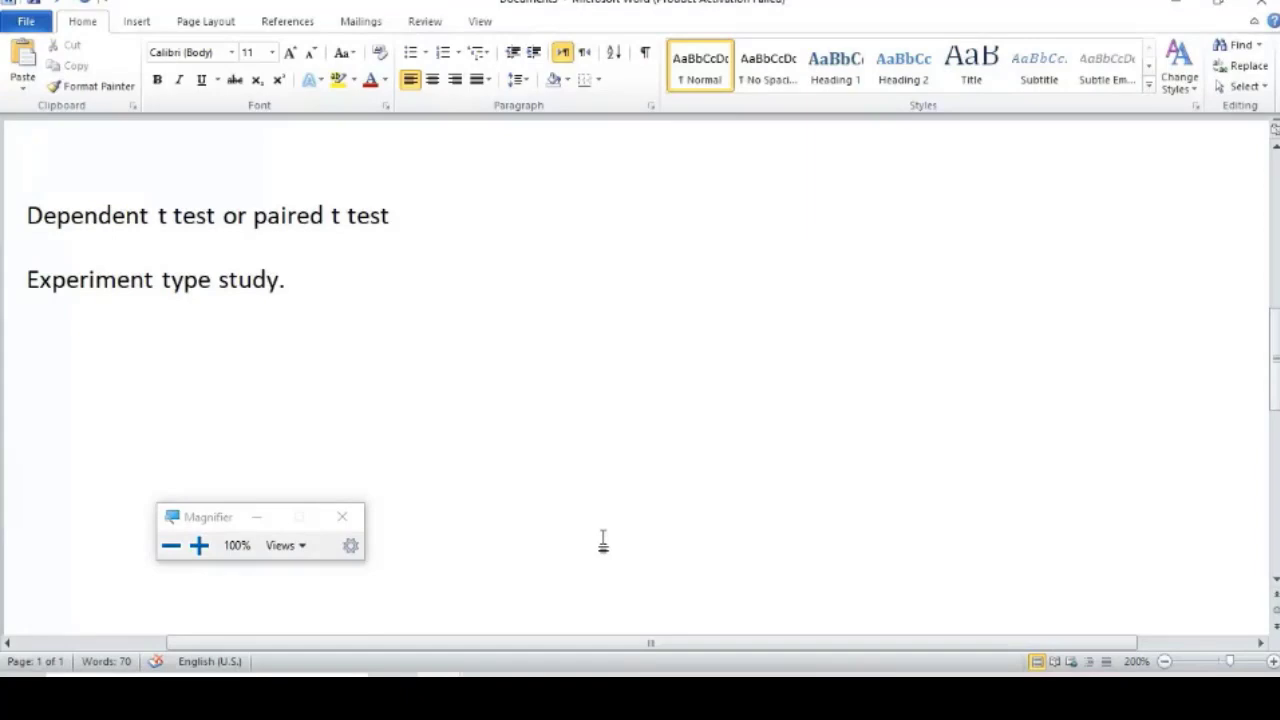
# Switch to the Teacher Self-Efficacy data set in SPSS, magnify the screen to 200% and open the Paired-Samples T Test dialog.
pyautogui.moveTo(515, 657)
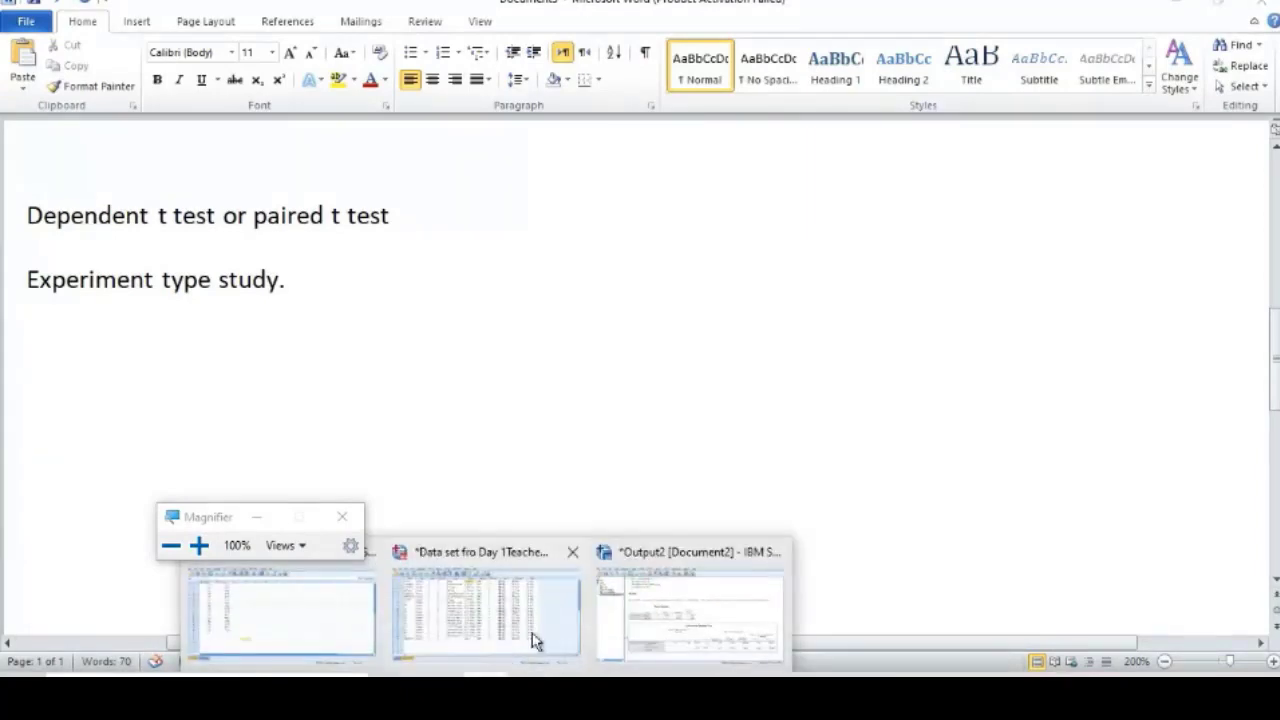
pyautogui.click(532, 633)
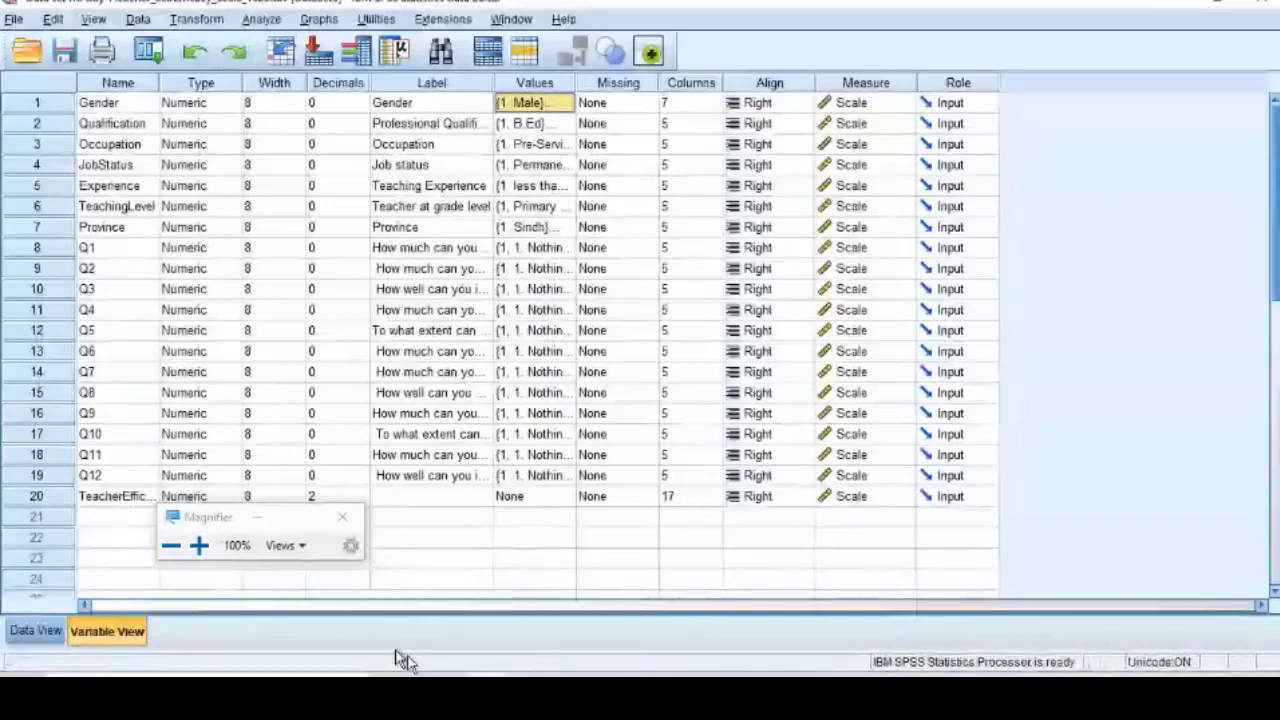
pyautogui.click(200, 546)
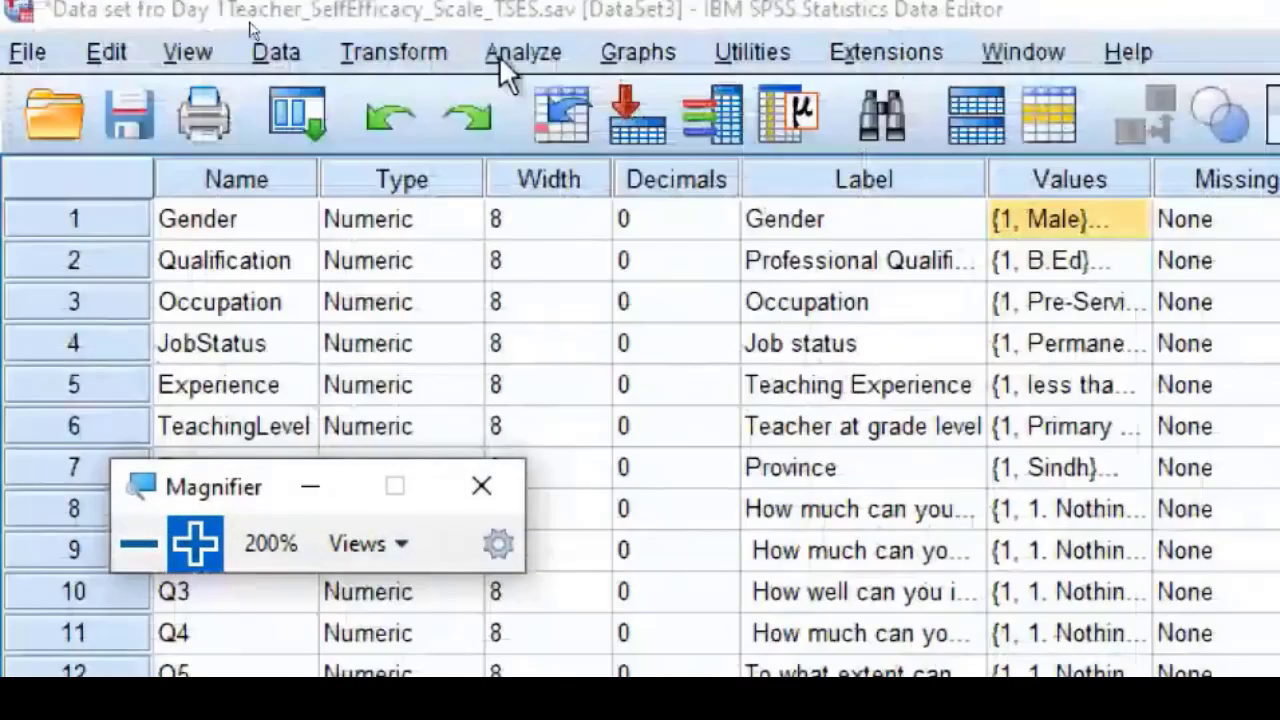
pyautogui.click(520, 57)
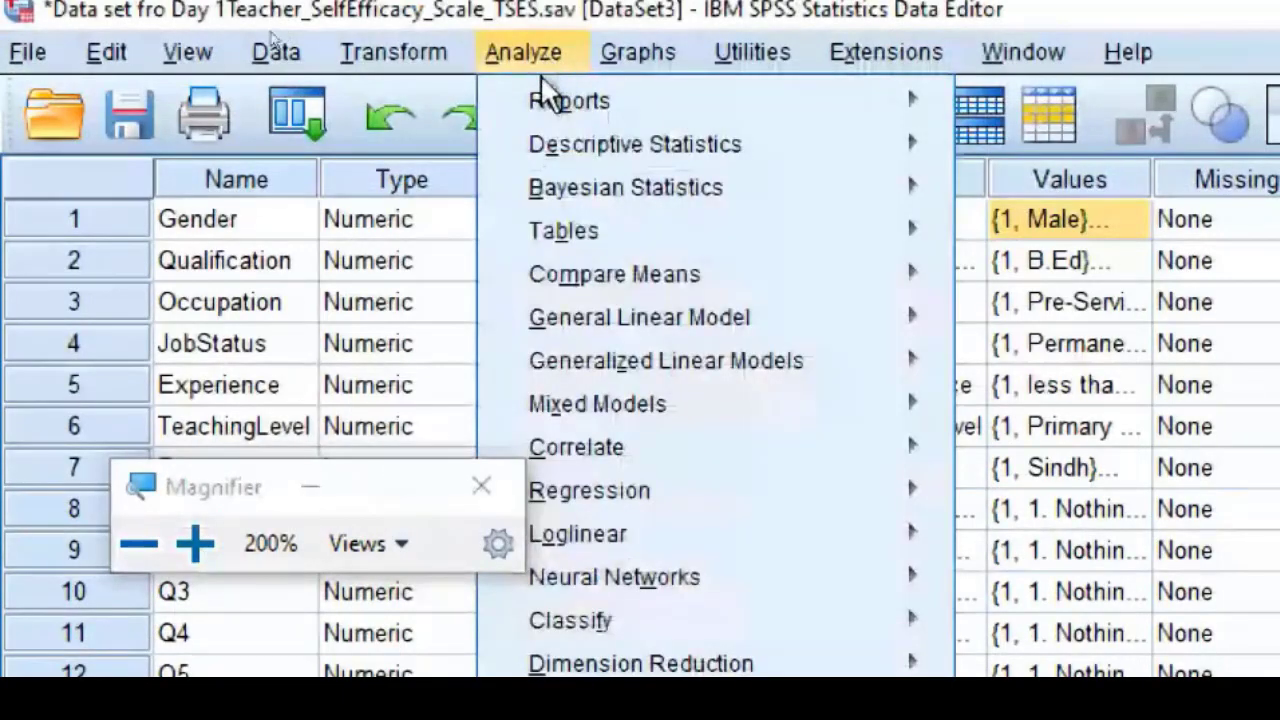
pyautogui.moveTo(597, 280)
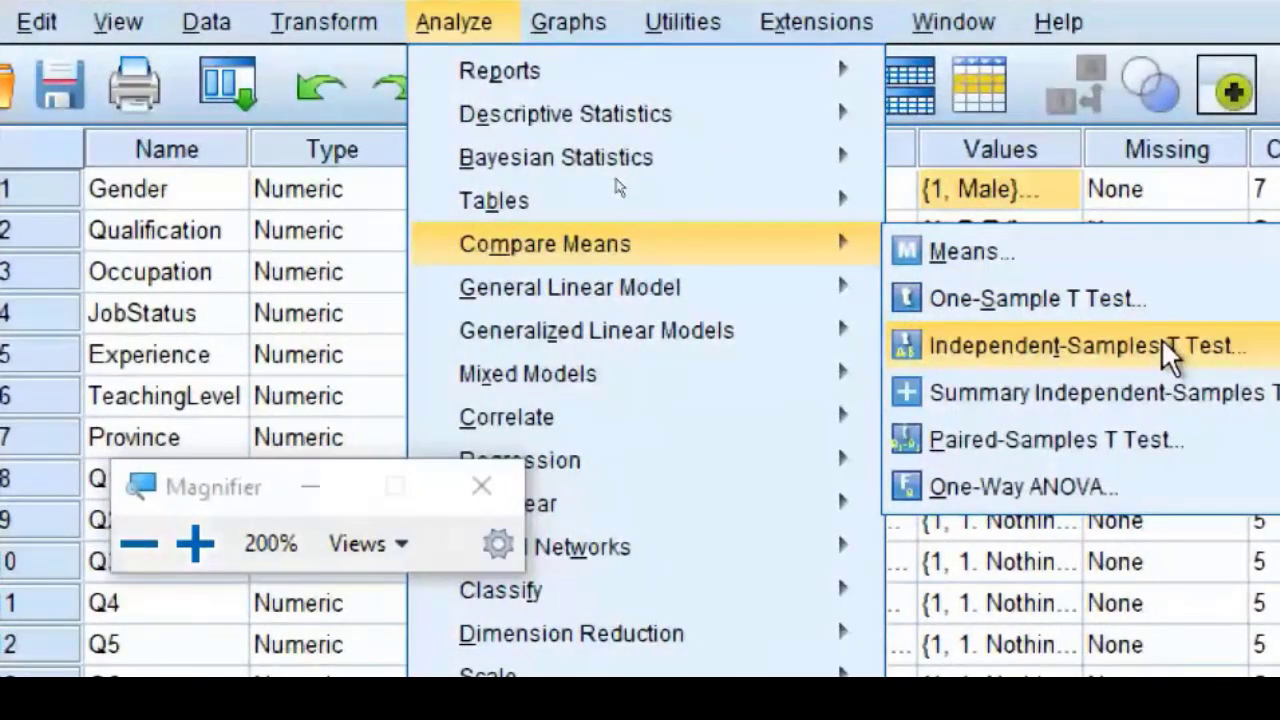
pyautogui.click(1109, 458)
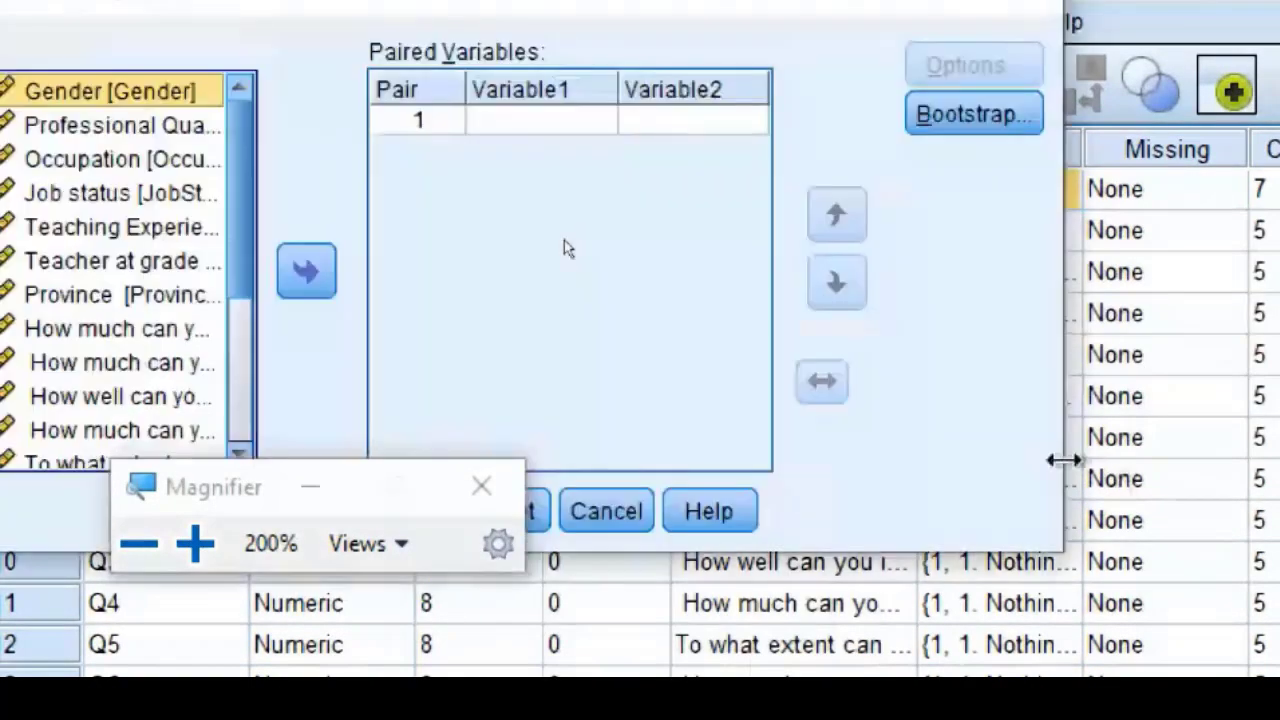
# Point out the empty Variable1 and Variable2 cells of pair 1 in the Paired Variables list.
pyautogui.click(489, 116)
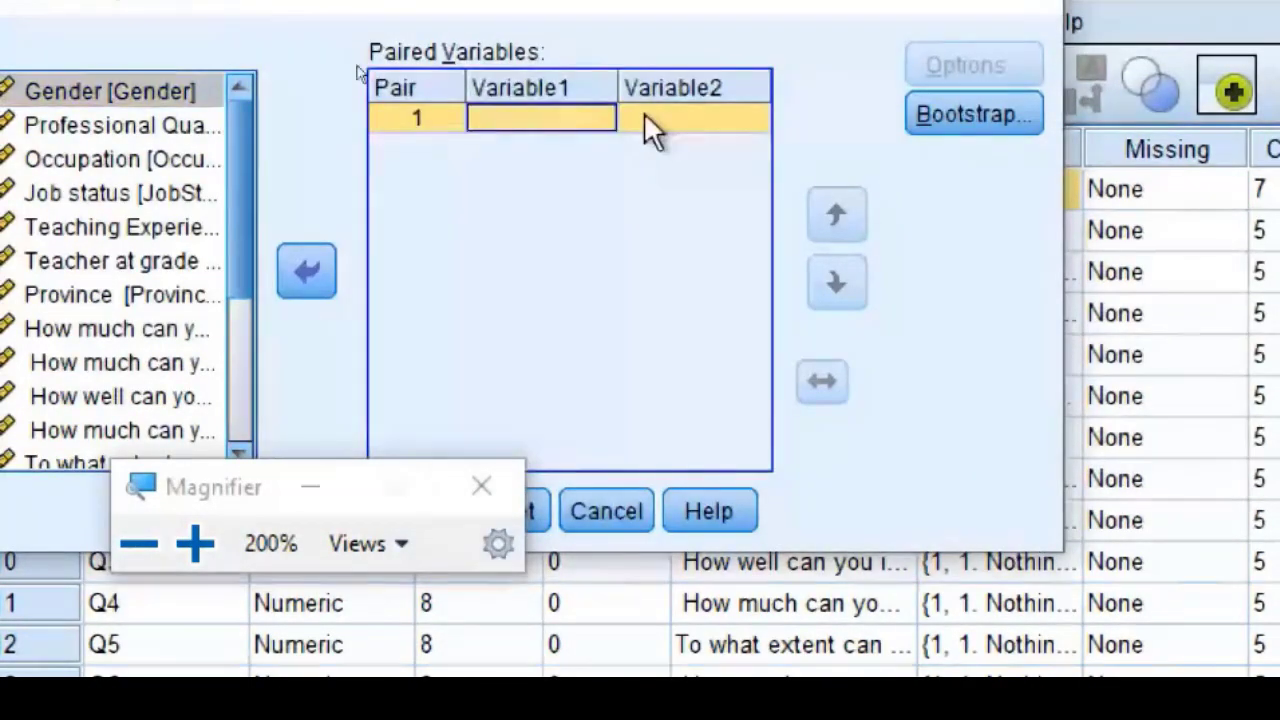
pyautogui.click(647, 112)
pyautogui.click(567, 118)
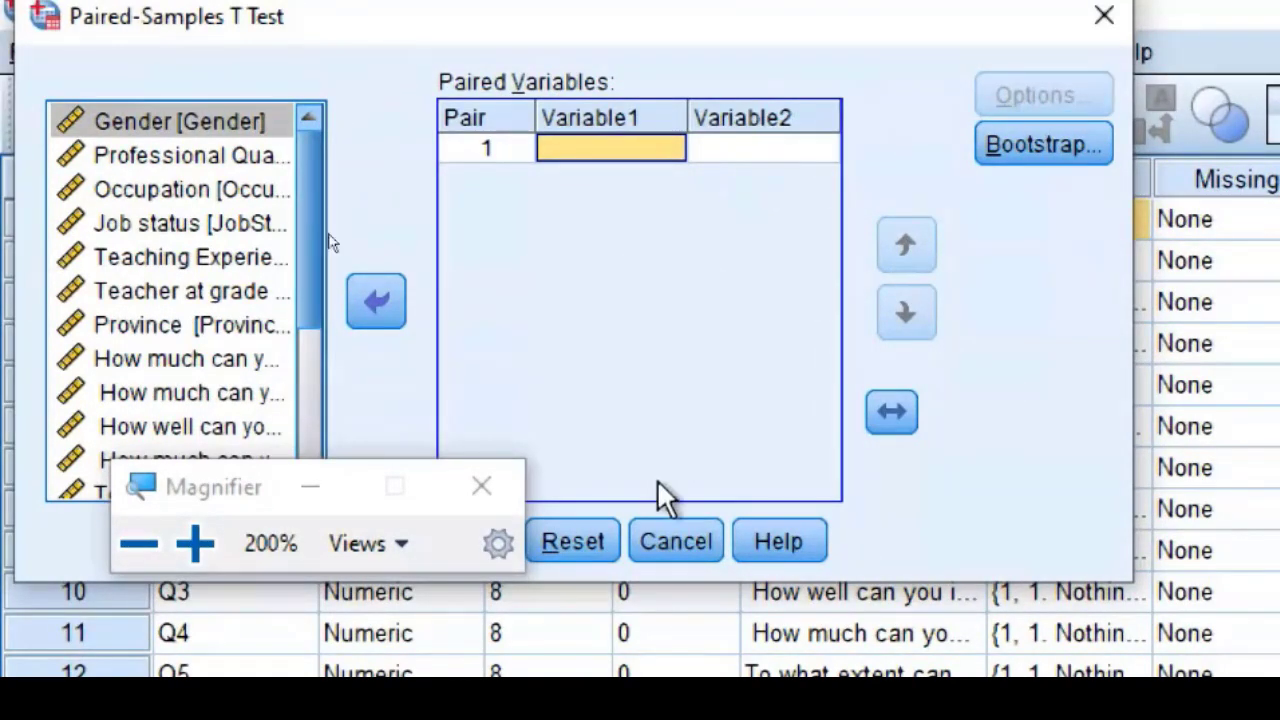
# Reset the Magnifier to 100%, return to the Google Meet calls and check both meetings for further questions.
pyautogui.click(138, 545)
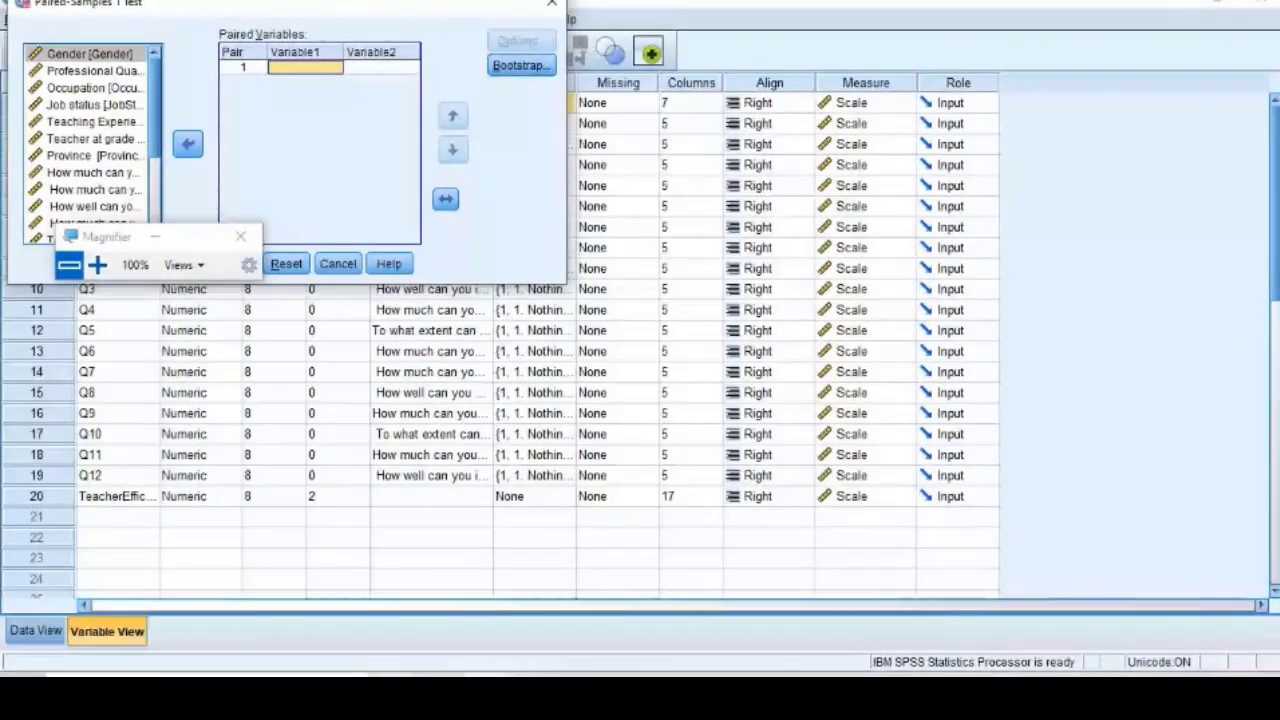
pyautogui.click(397, 640)
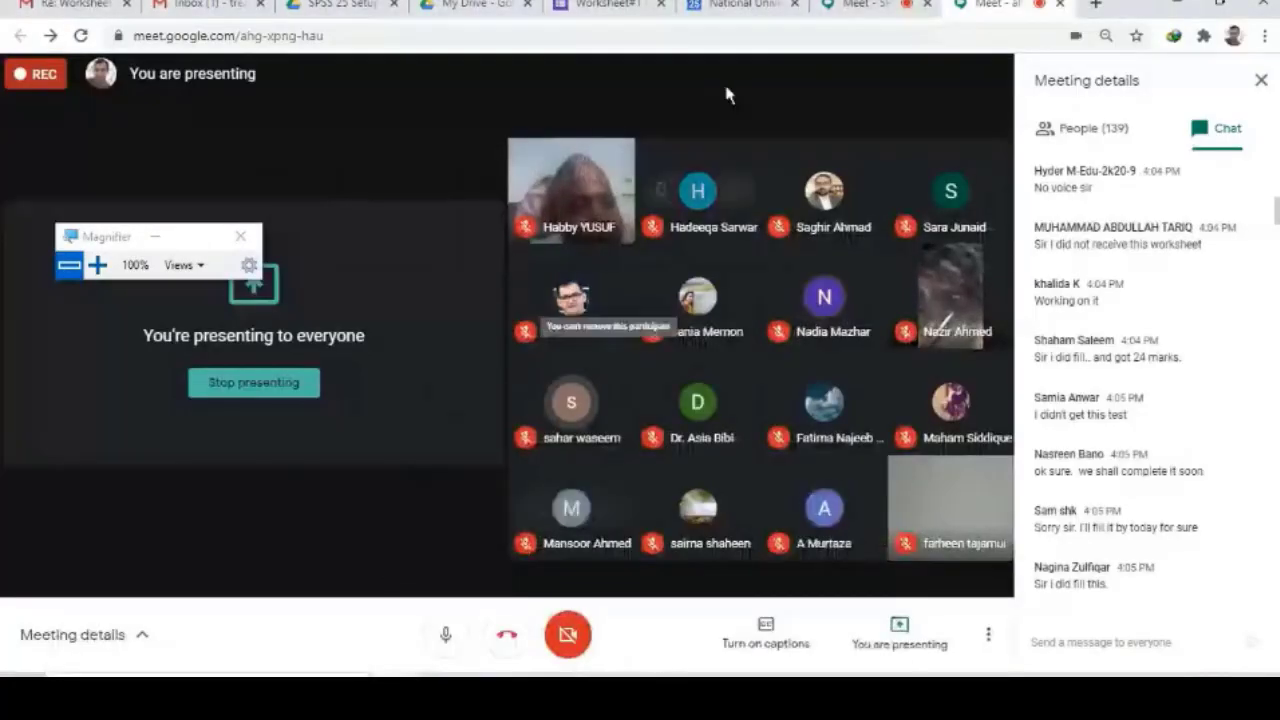
pyautogui.click(880, 5)
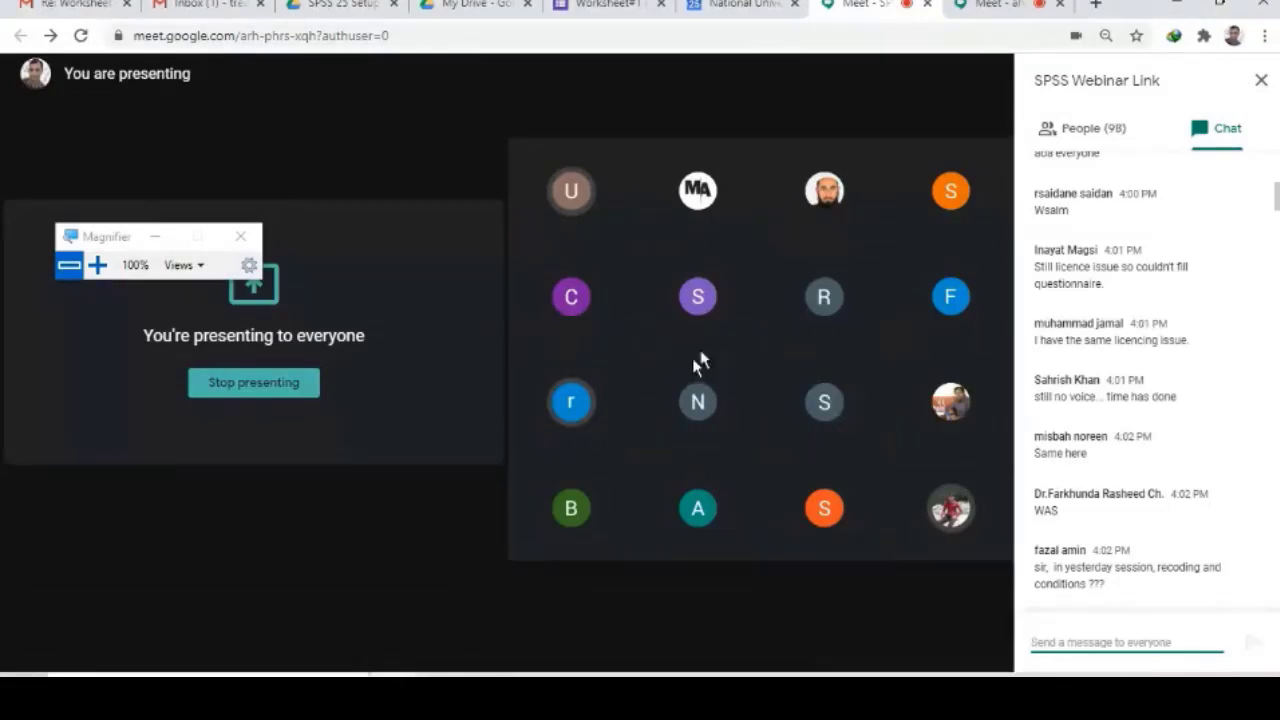
pyautogui.click(958, 8)
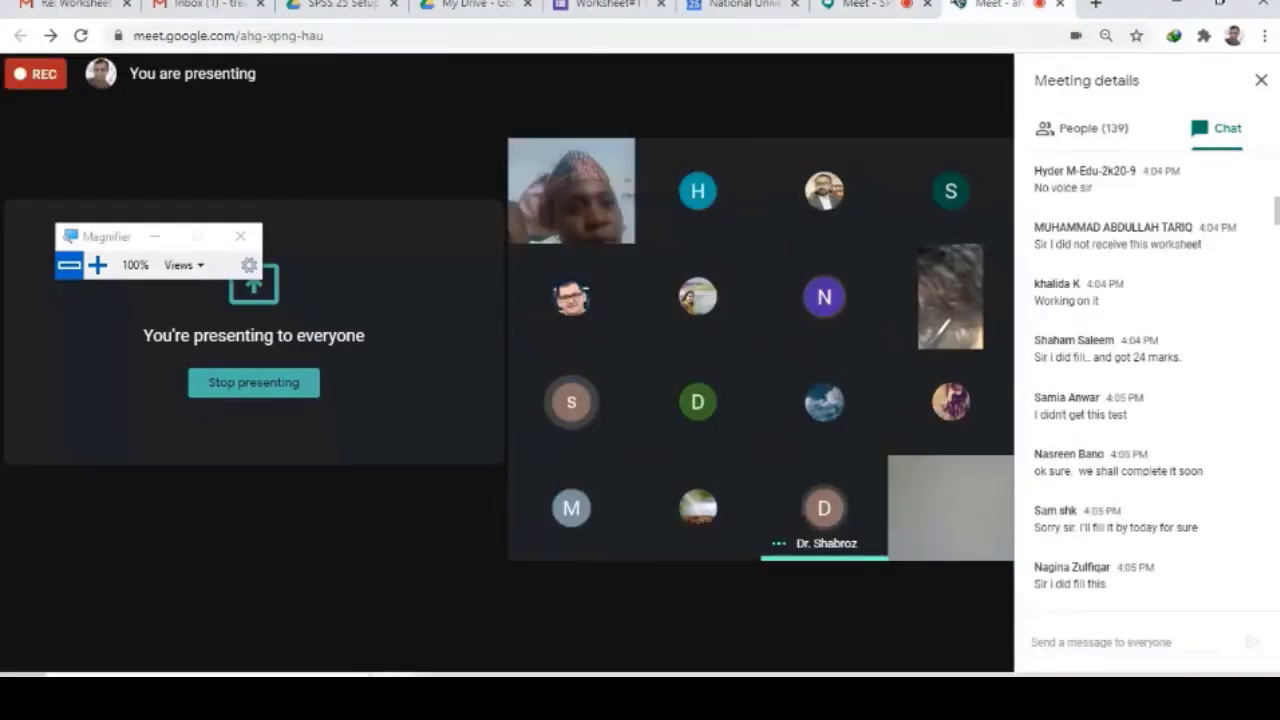
# Check the other Google Meet call, return to the Paired-Samples T Test dialog in SPSS and point out the Variable2 cell.
pyautogui.click(839, 5)
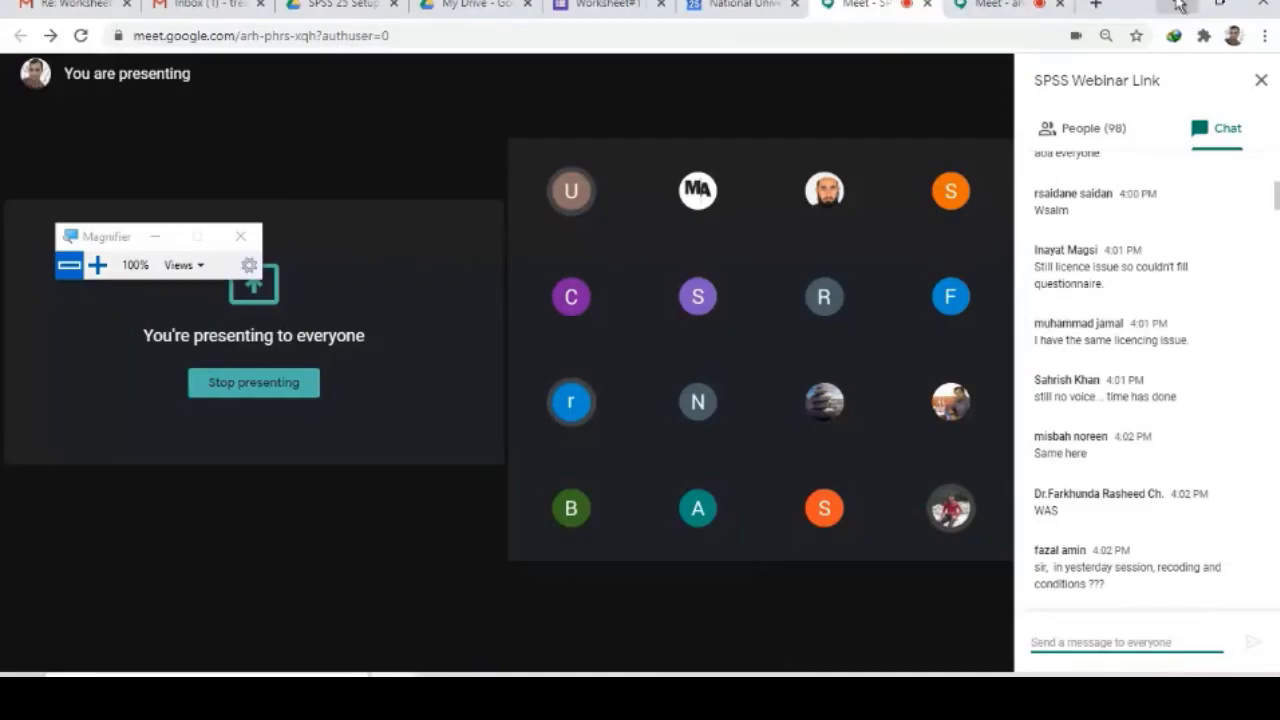
pyautogui.click(1180, 5)
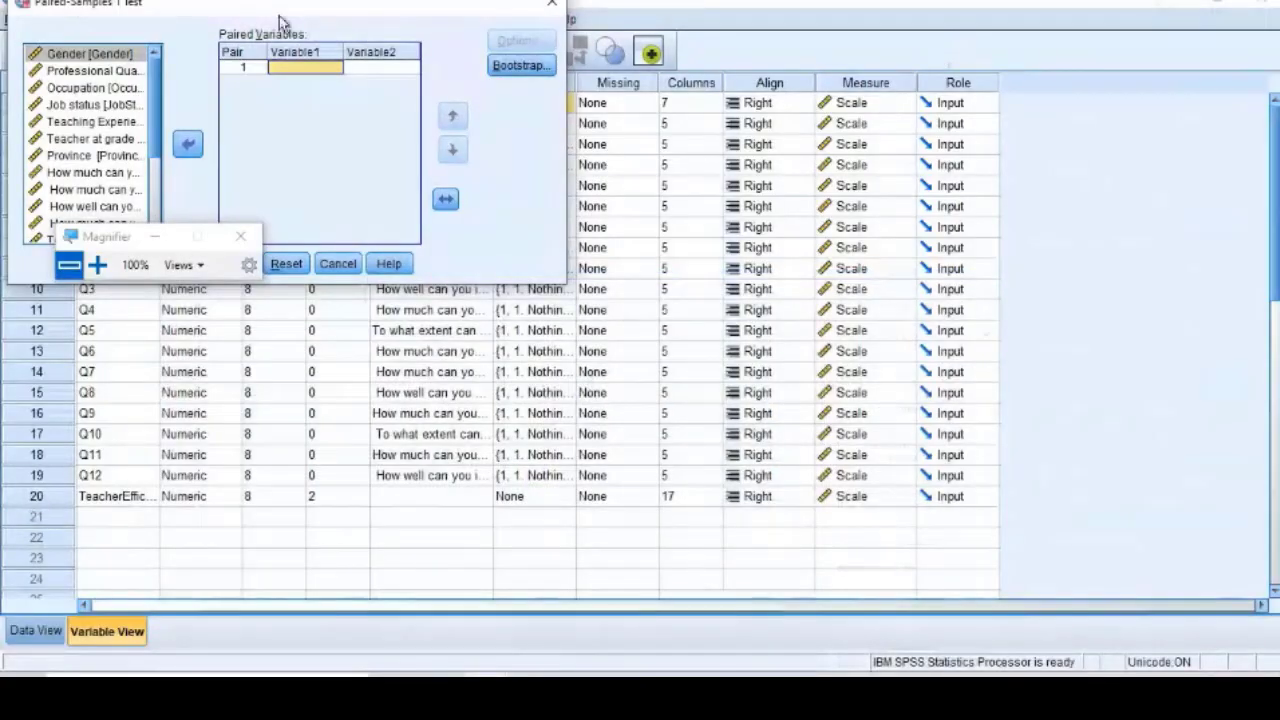
pyautogui.moveTo(281, 22); pyautogui.dragTo(299, 31)
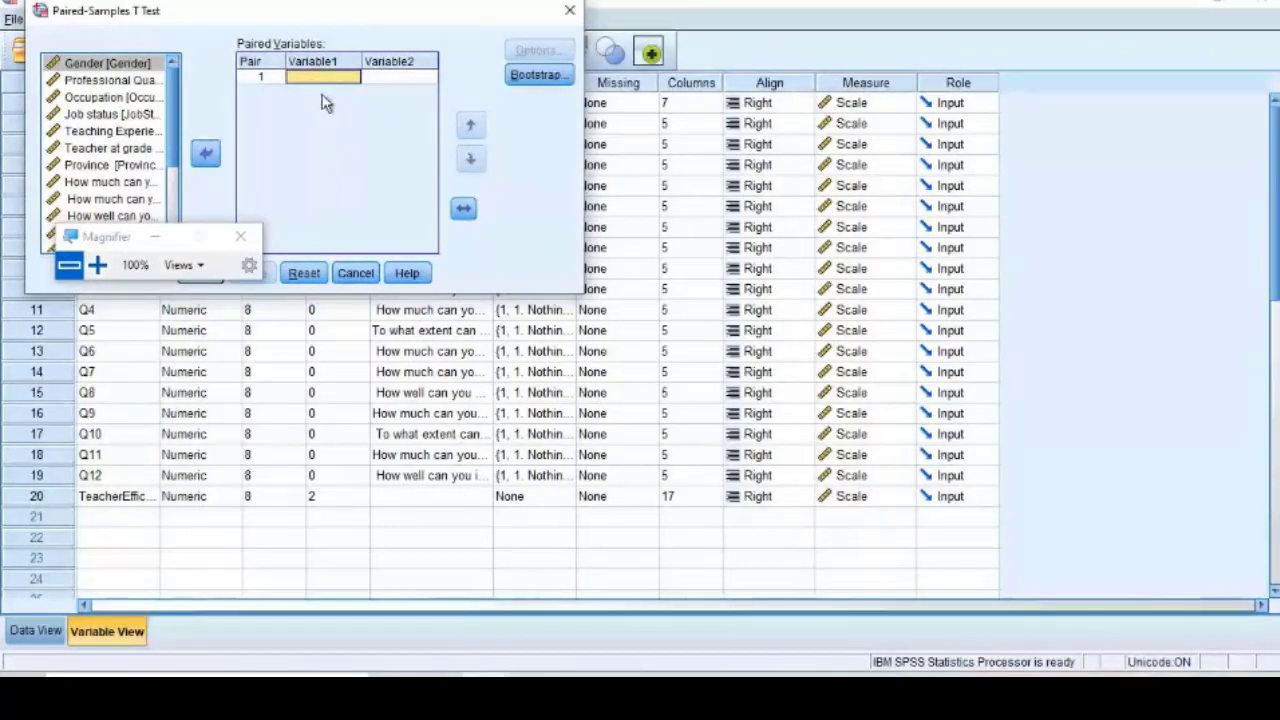
pyautogui.click(399, 79)
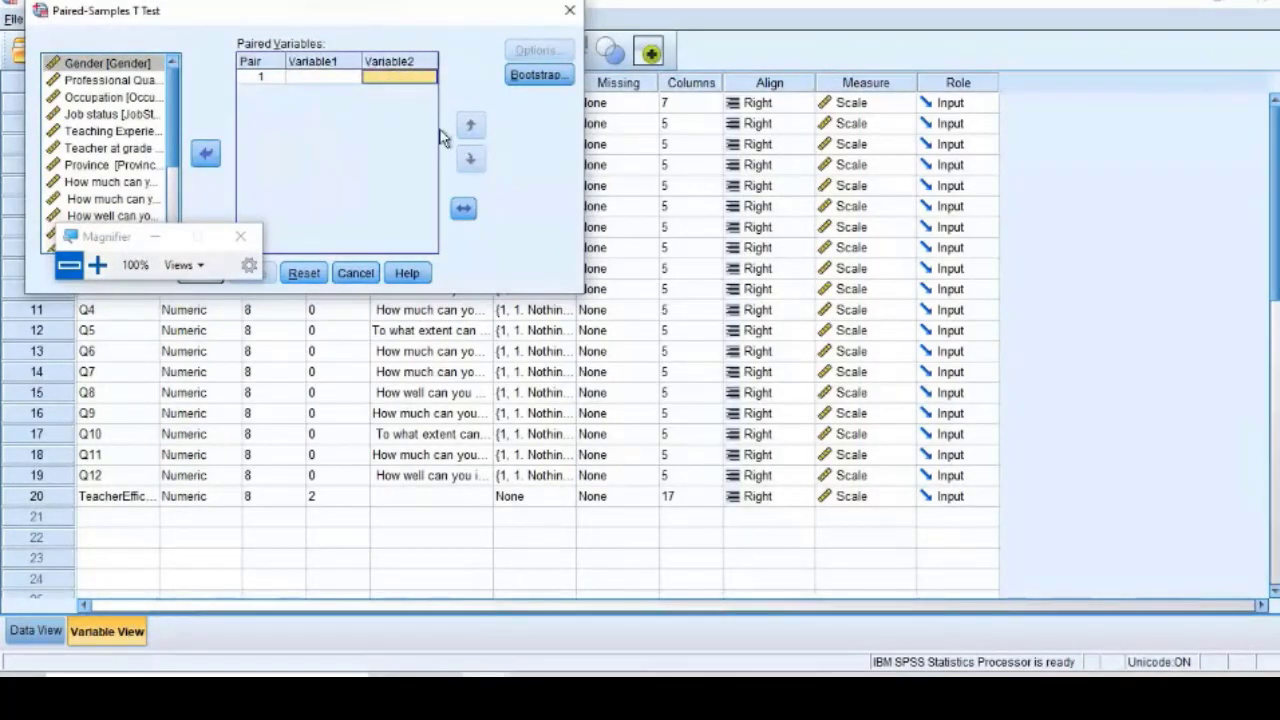
# Magnify the screen to 200%, point out the Variable1 and Variable2 cells of pair 1 and cancel the dialog.
pyautogui.click(97, 265)
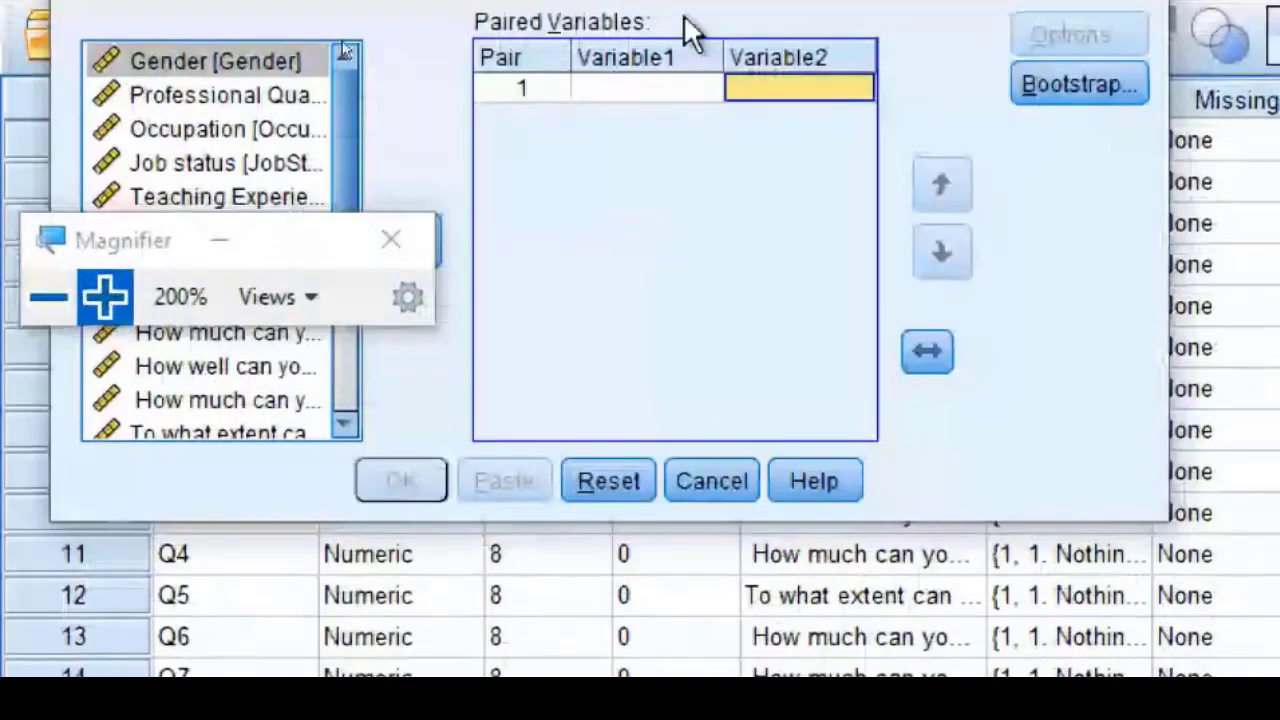
pyautogui.click(610, 91)
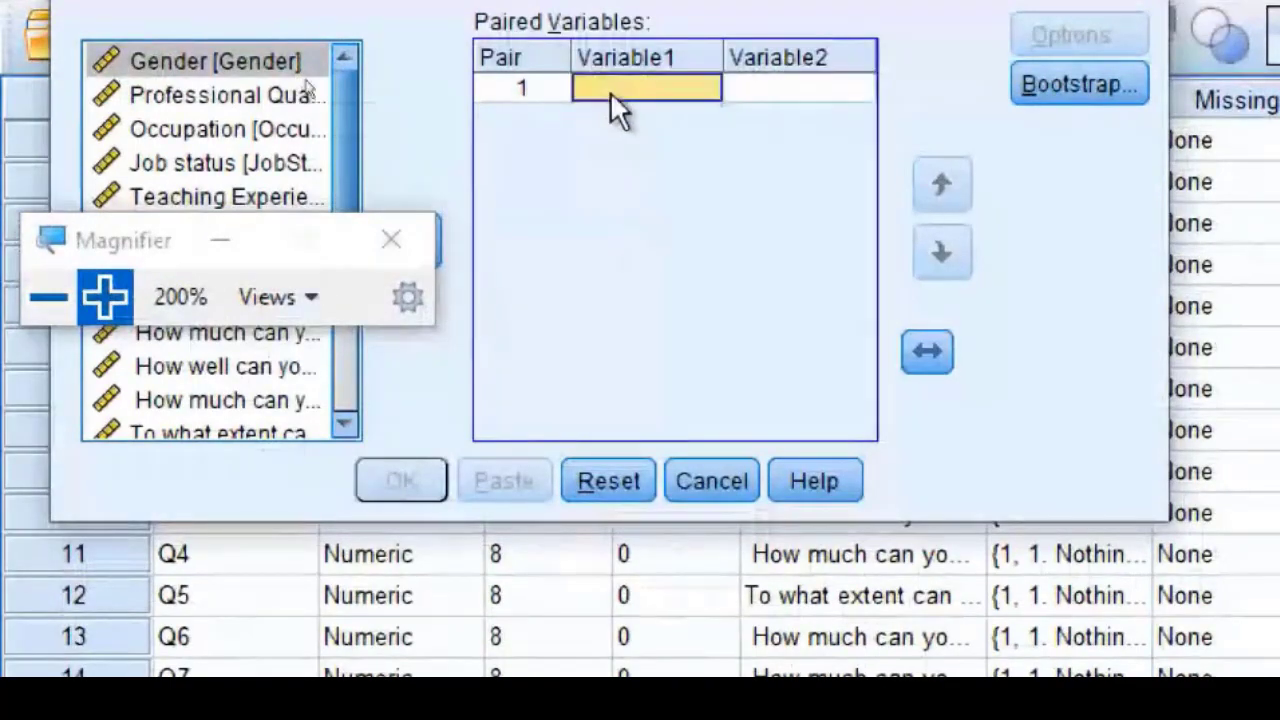
pyautogui.click(829, 100)
pyautogui.click(710, 482)
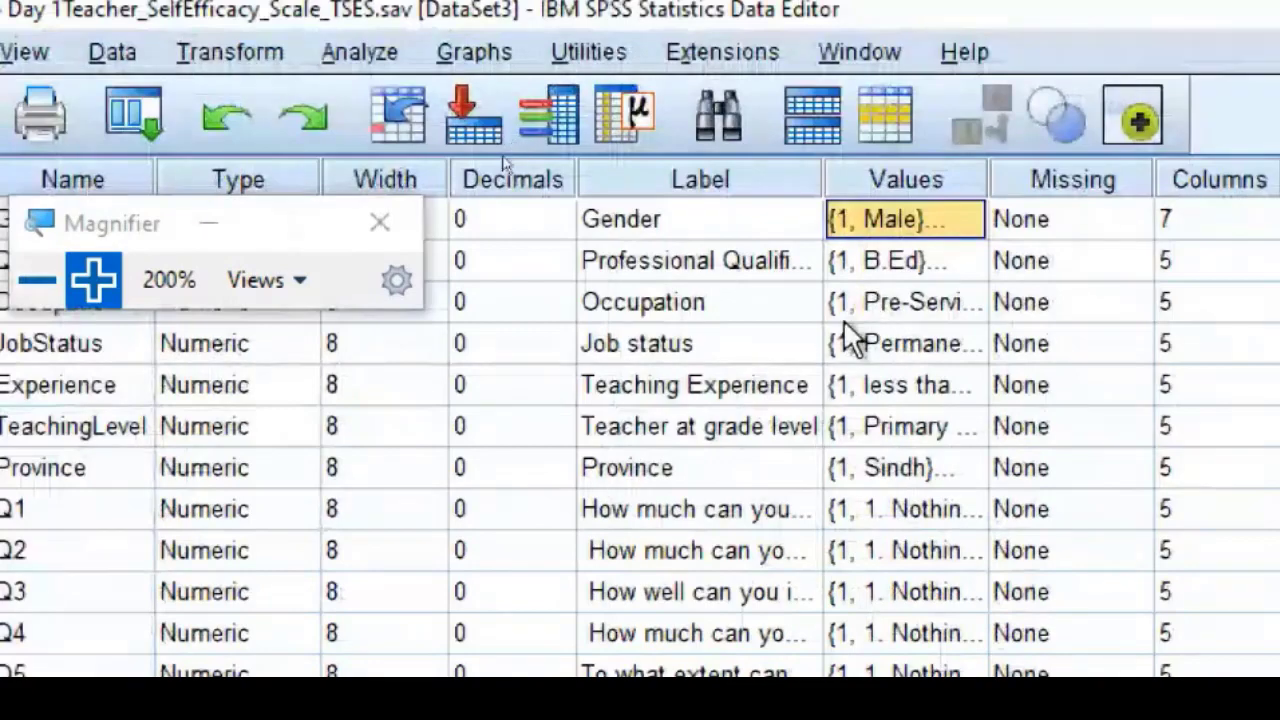
# Switch to the Word document with the paired t test notes and end the screen magnification.
pyautogui.hotkey('alt', 'Tab')
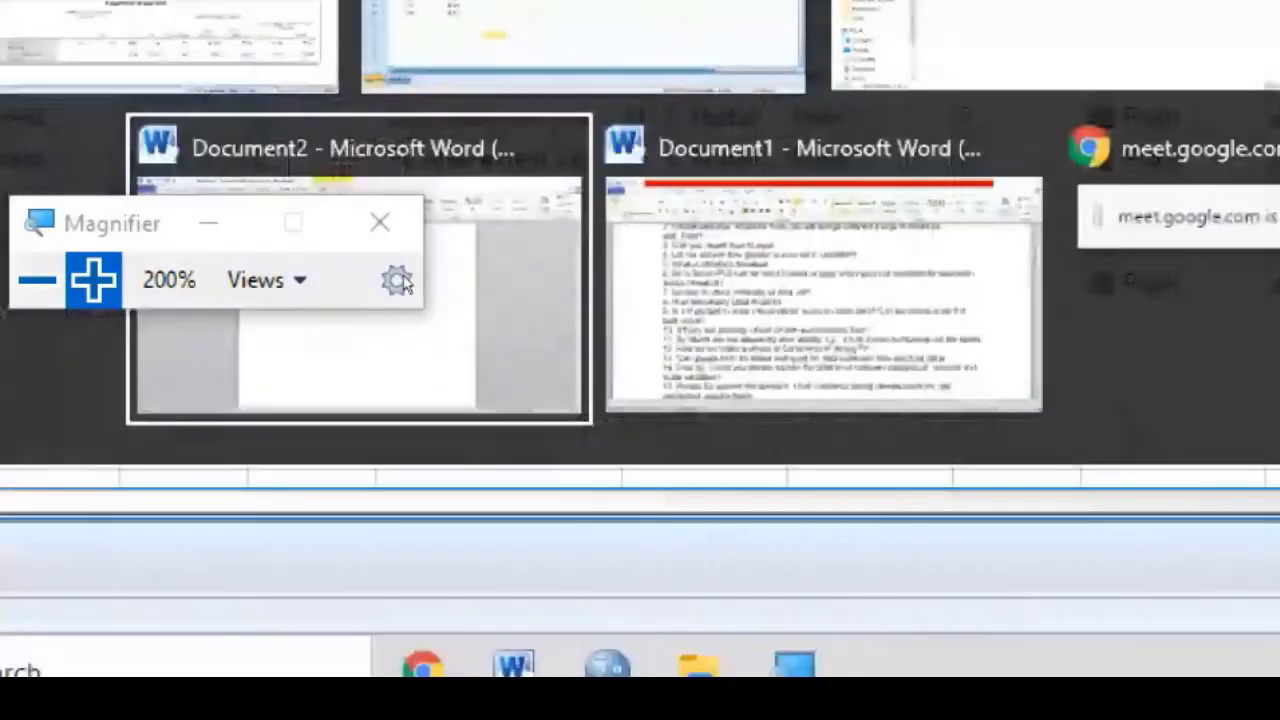
pyautogui.click(405, 278)
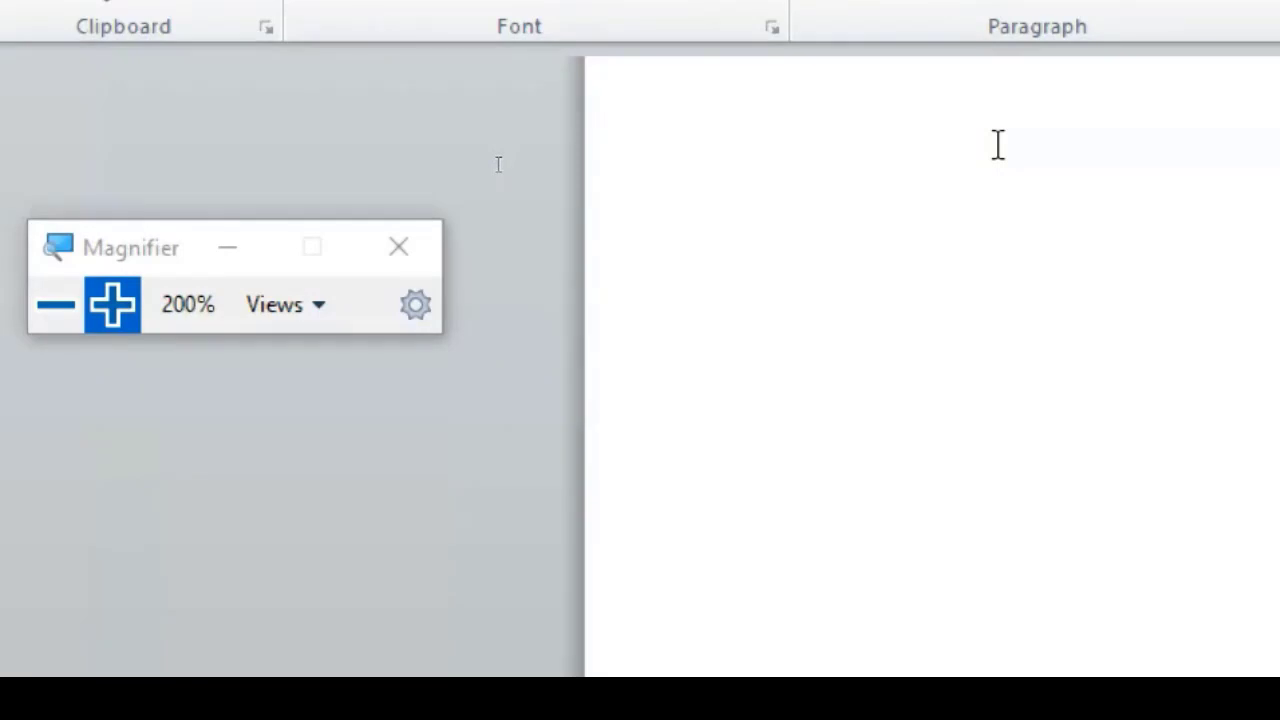
pyautogui.hotkey('alt', 'Tab')
pyautogui.hotkey('alt', 'Tab')
pyautogui.hotkey('alt', 'Tab')
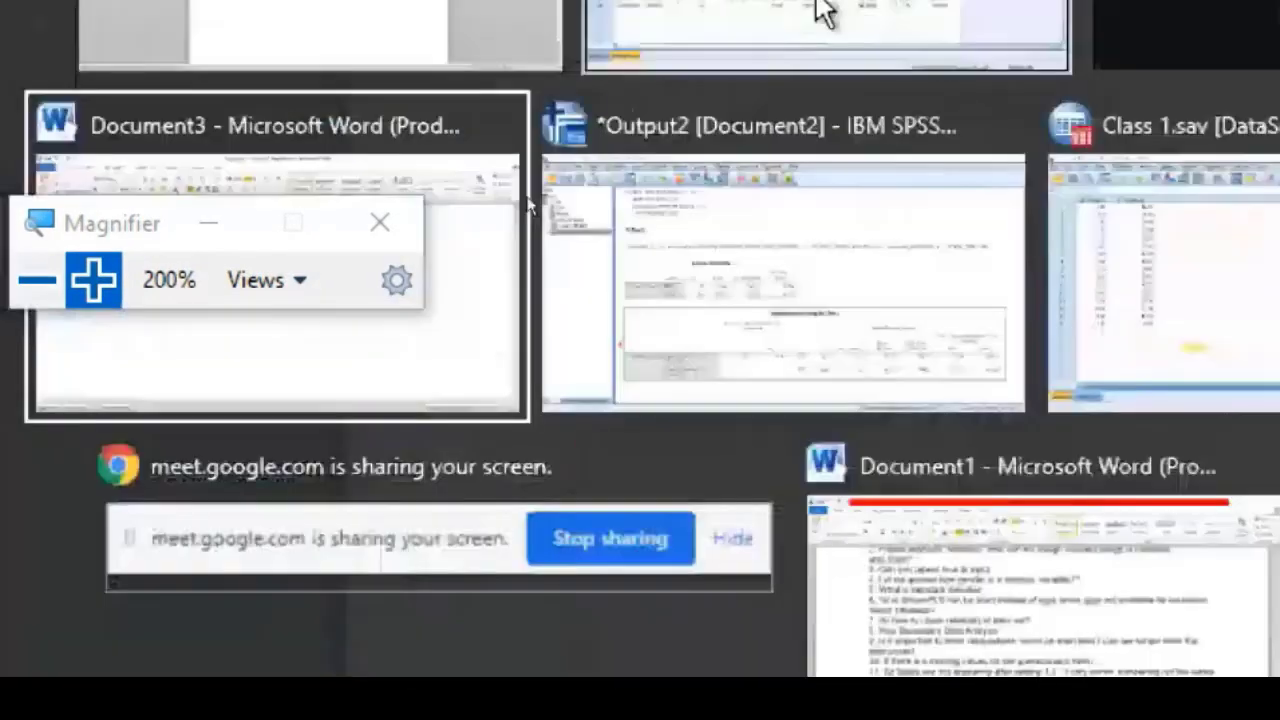
pyautogui.hotkey('alt', 'Tab')
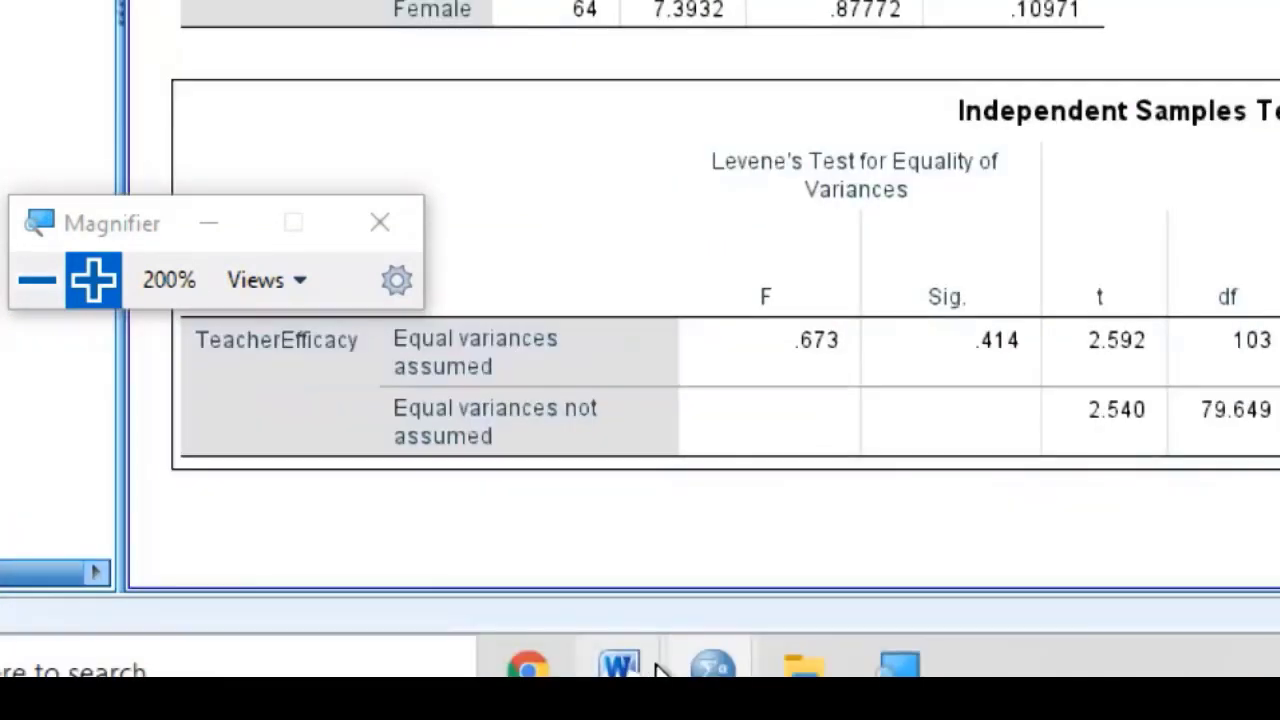
pyautogui.moveTo(620, 665)
pyautogui.click(986, 500)
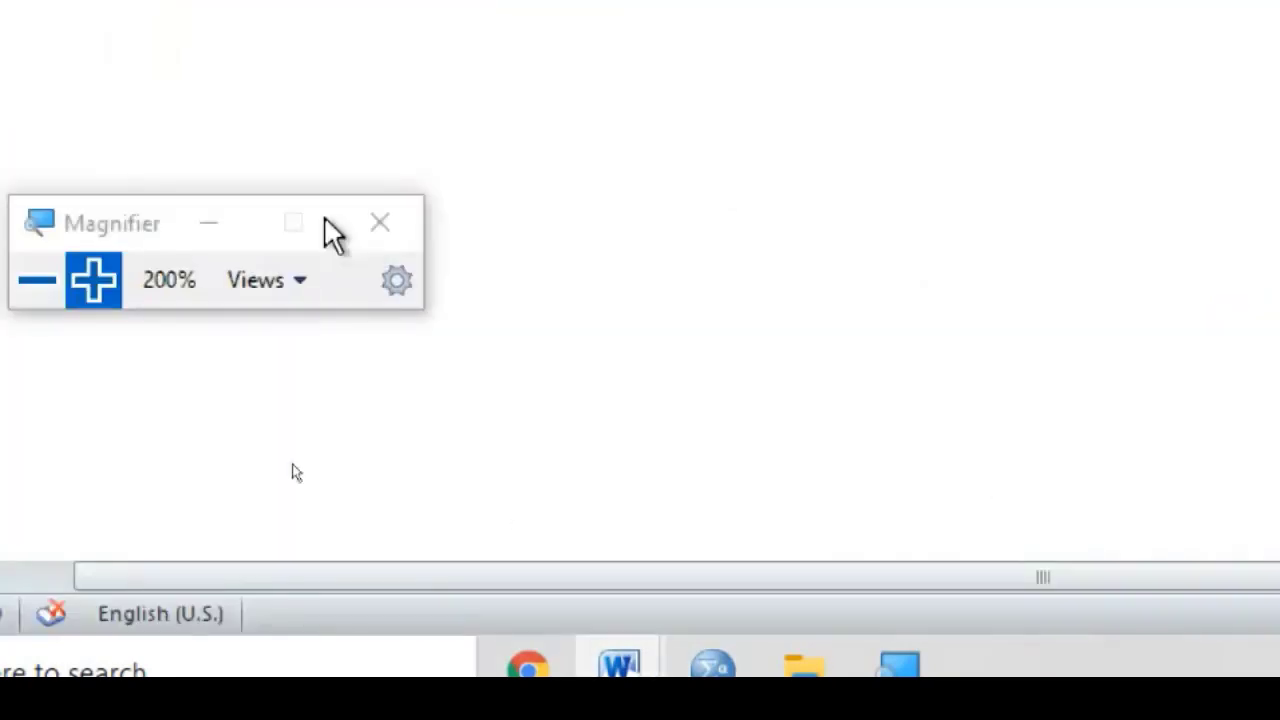
pyautogui.click(368, 288)
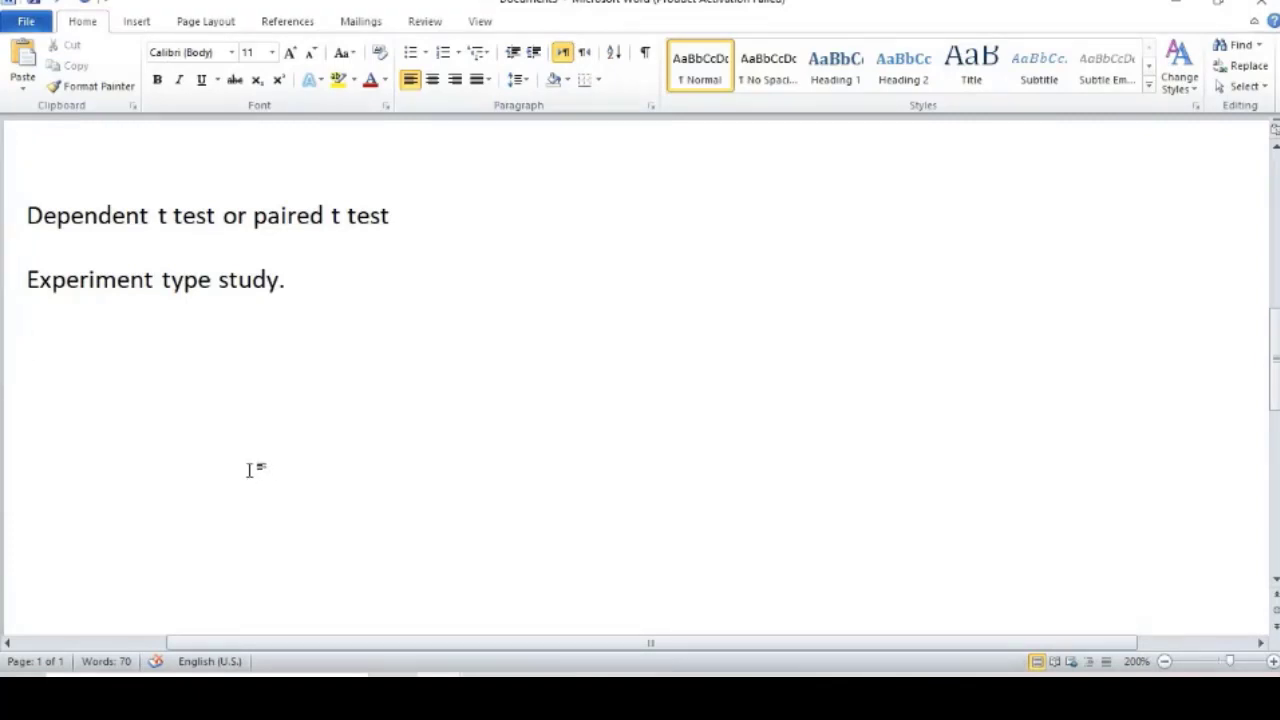
# Enter the heading text "ANOVA (Analysis of Variance)" in the paragraph below "Experiment type study.".
pyautogui.write('Last')
pyautogui.press('BackSpace')
pyautogui.press('BackSpace')
pyautogui.press('BackSpace')
pyautogui.press('BackSpace')
pyautogui.press('BackSpace')
pyautogui.write('ANOVA (ANO')
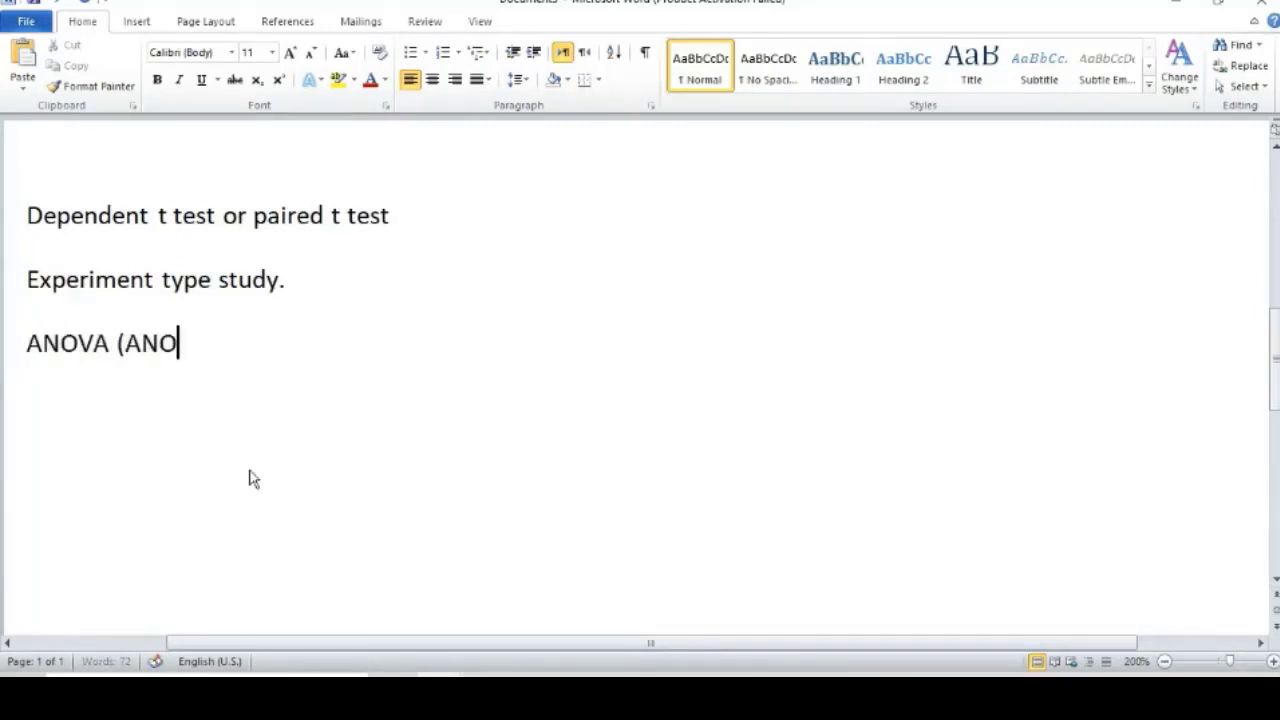
pyautogui.press('BackSpace')
pyautogui.press('BackSpace')
pyautogui.write('Analysis og')
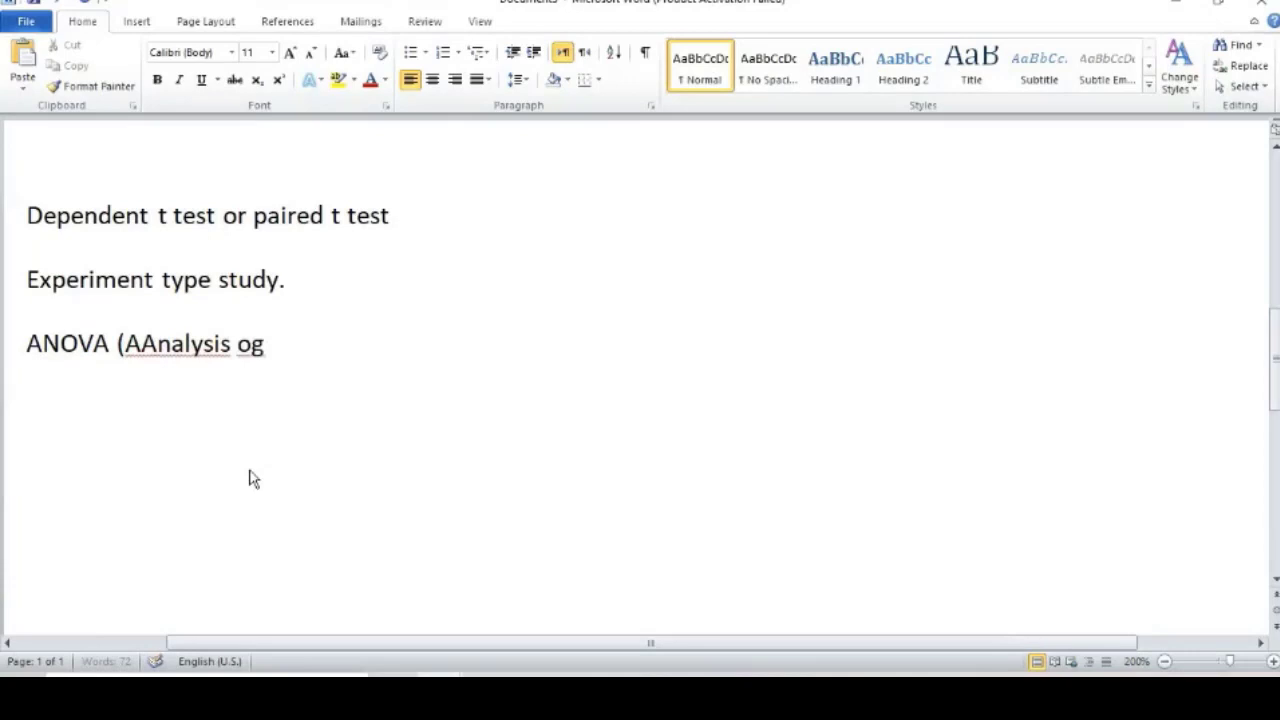
pyautogui.press('BackSpace')
pyautogui.write('f Variance)')
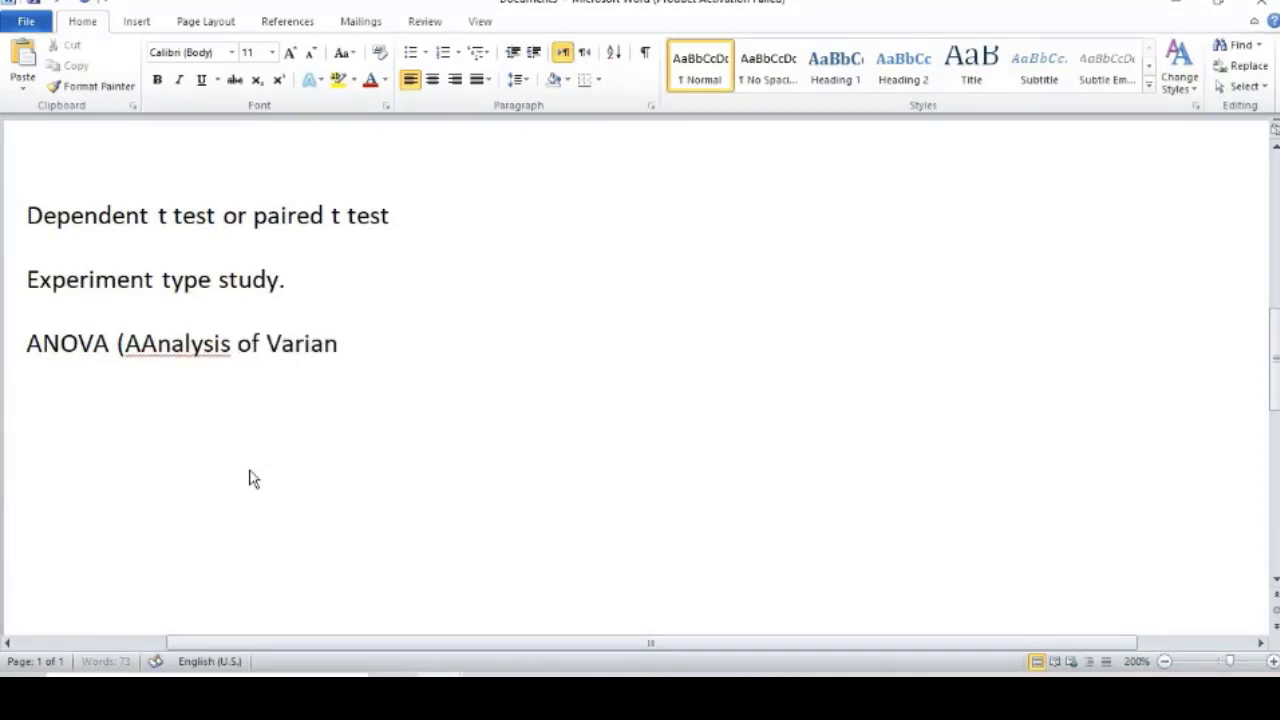
# Remove the extra A from "AAnalysis" and end the ANOVA heading with a colon.
pyautogui.click(250, 470)
pyautogui.press('Left')
pyautogui.press('Left')
pyautogui.press('Left')
pyautogui.press('Left')
pyautogui.press('Left')
pyautogui.press('Left')
pyautogui.press('Left')
pyautogui.press('Left')
pyautogui.press('Left')
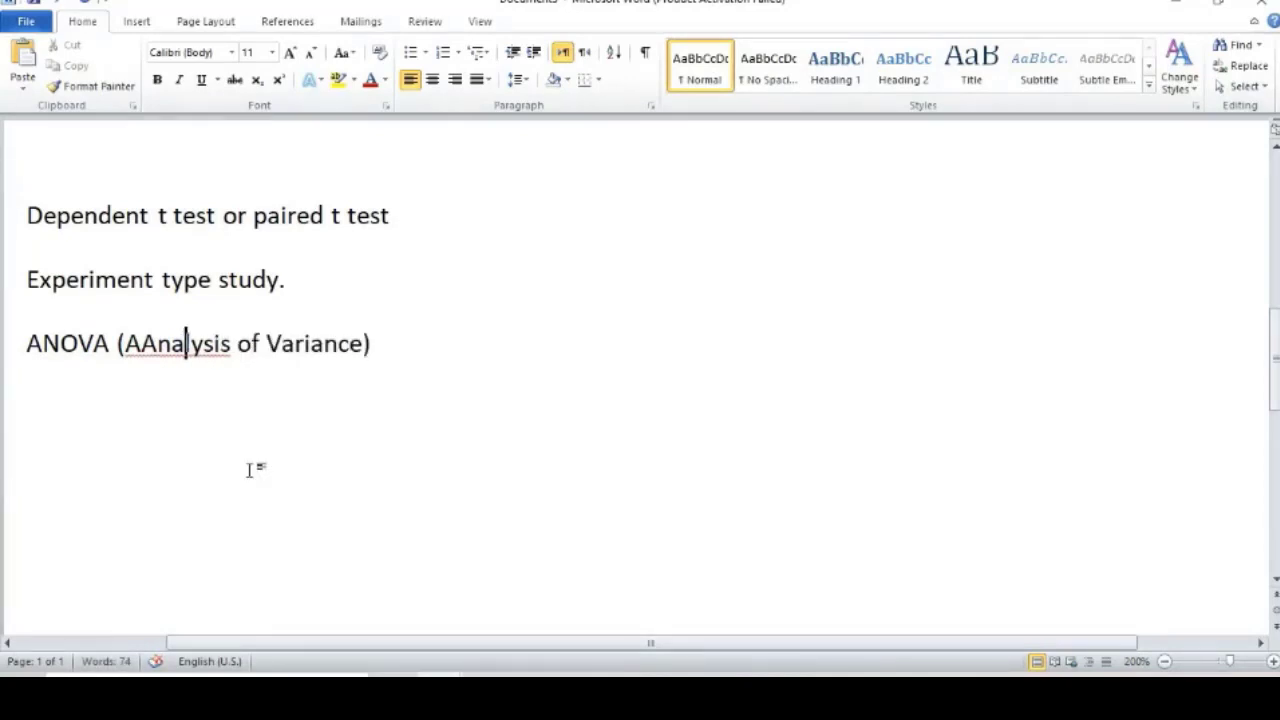
pyautogui.press('BackSpace')
pyautogui.press('End')
pyautogui.press('BackSpace')
pyautogui.write(':')
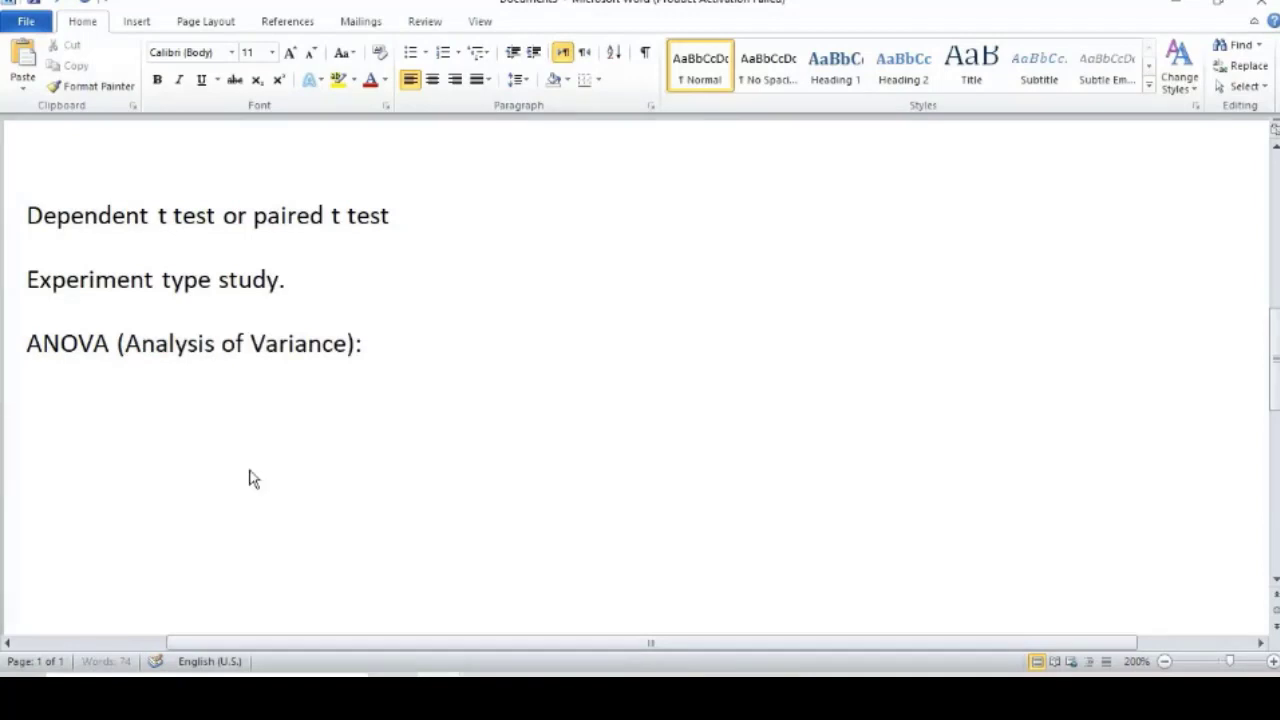
# Add the sentence "WE used ANOVA when we have two or more than two groups." as a new paragraph below the ANOVA heading.
pyautogui.press('Return')
pyautogui.write('WE used')
pyautogui.write(' us')
pyautogui.press('BackSpace')
pyautogui.press('BackSpace')
pyautogui.write('A')
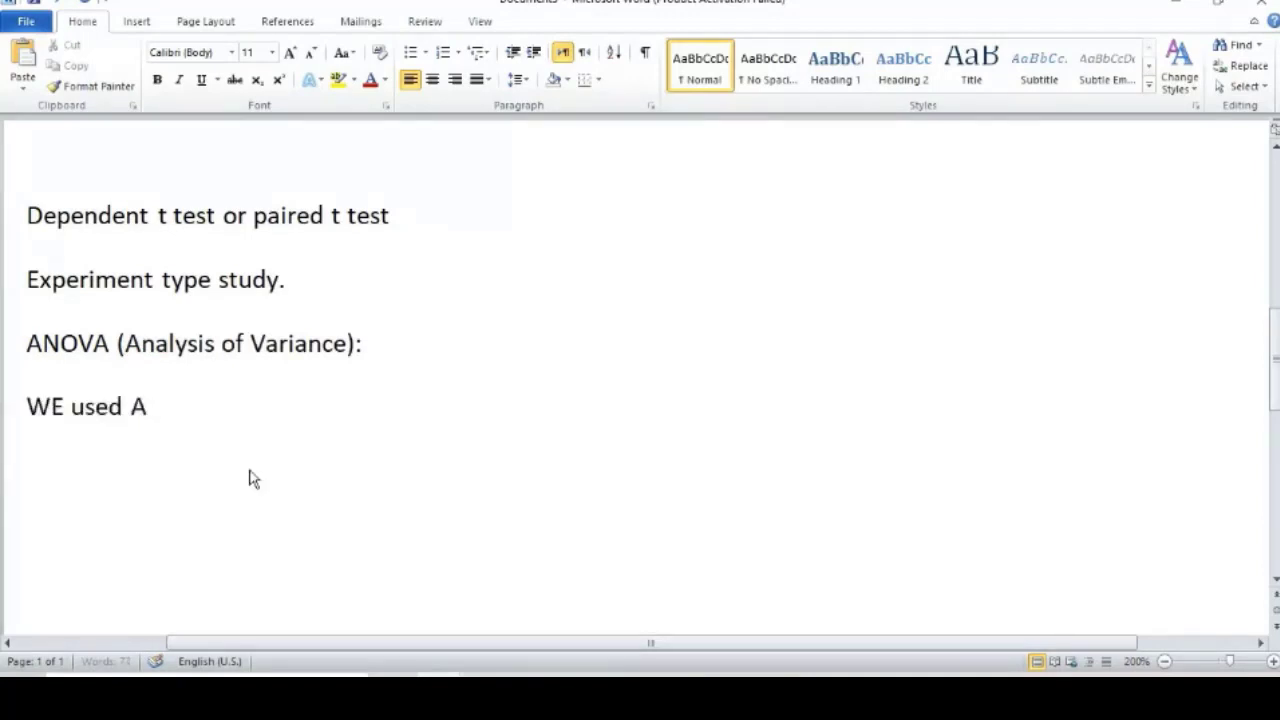
pyautogui.write('NOVA when we ')
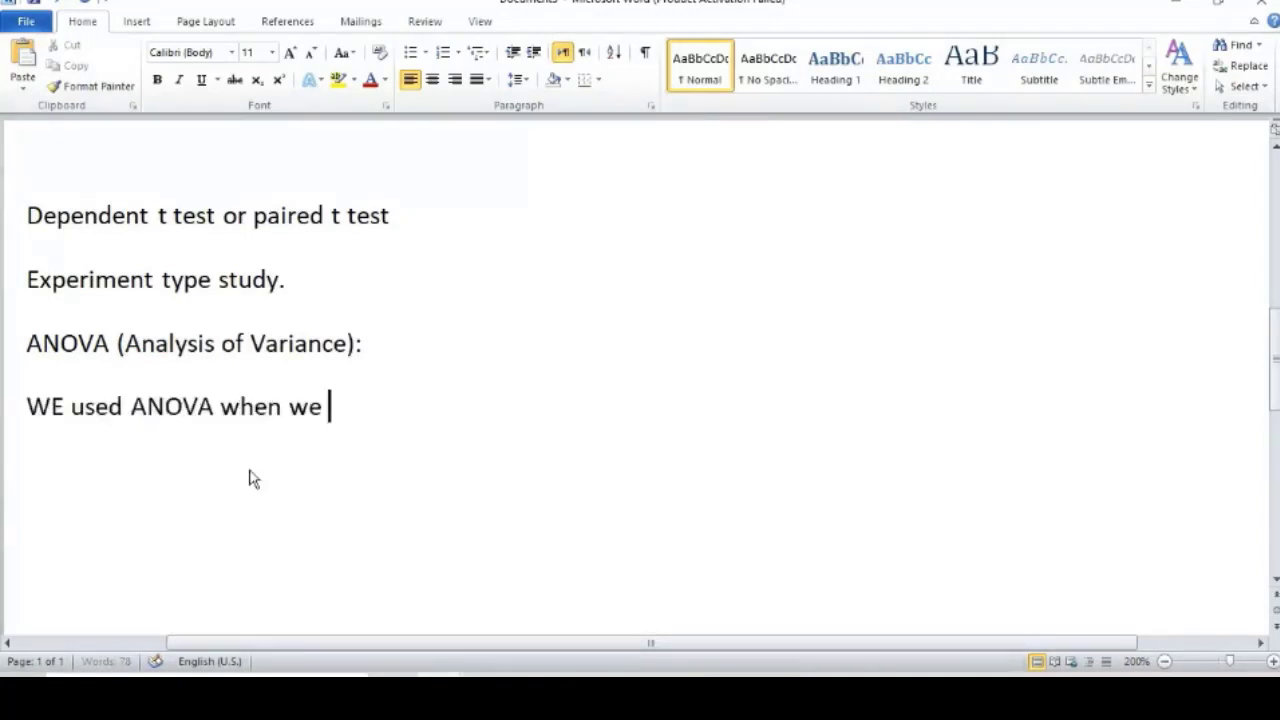
pyautogui.write('have two or')
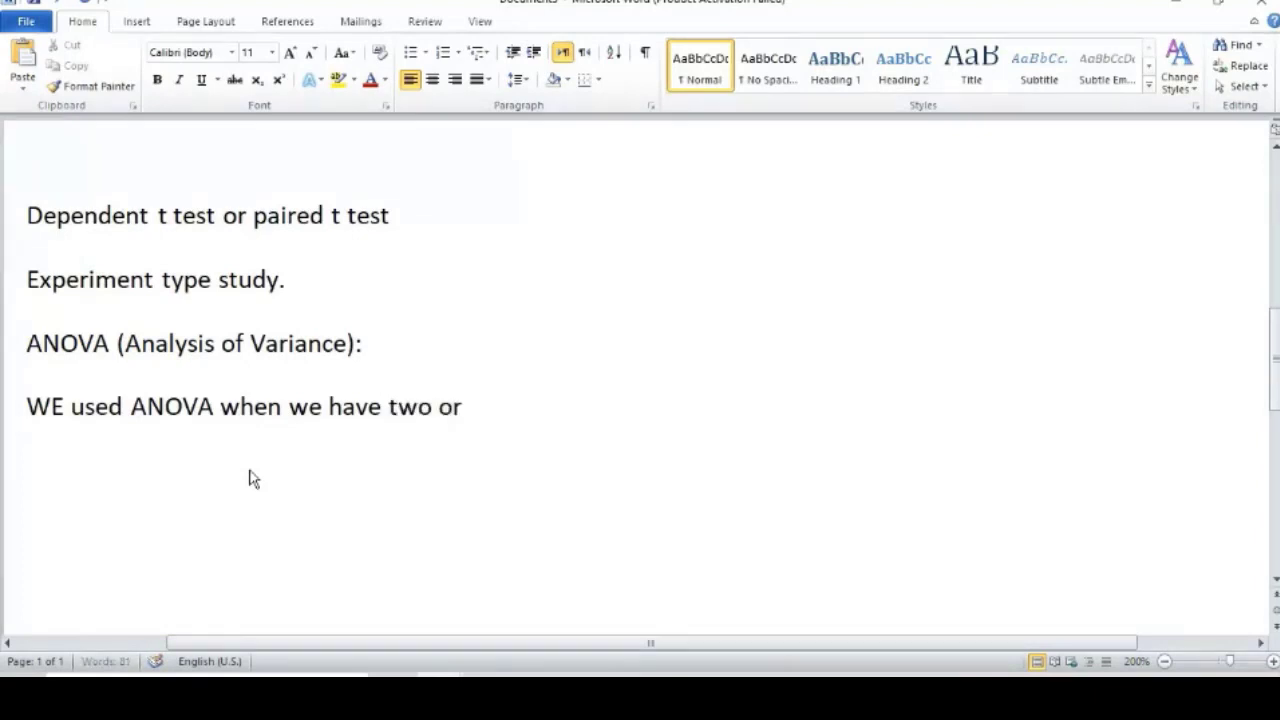
pyautogui.write(' more than two groups.')
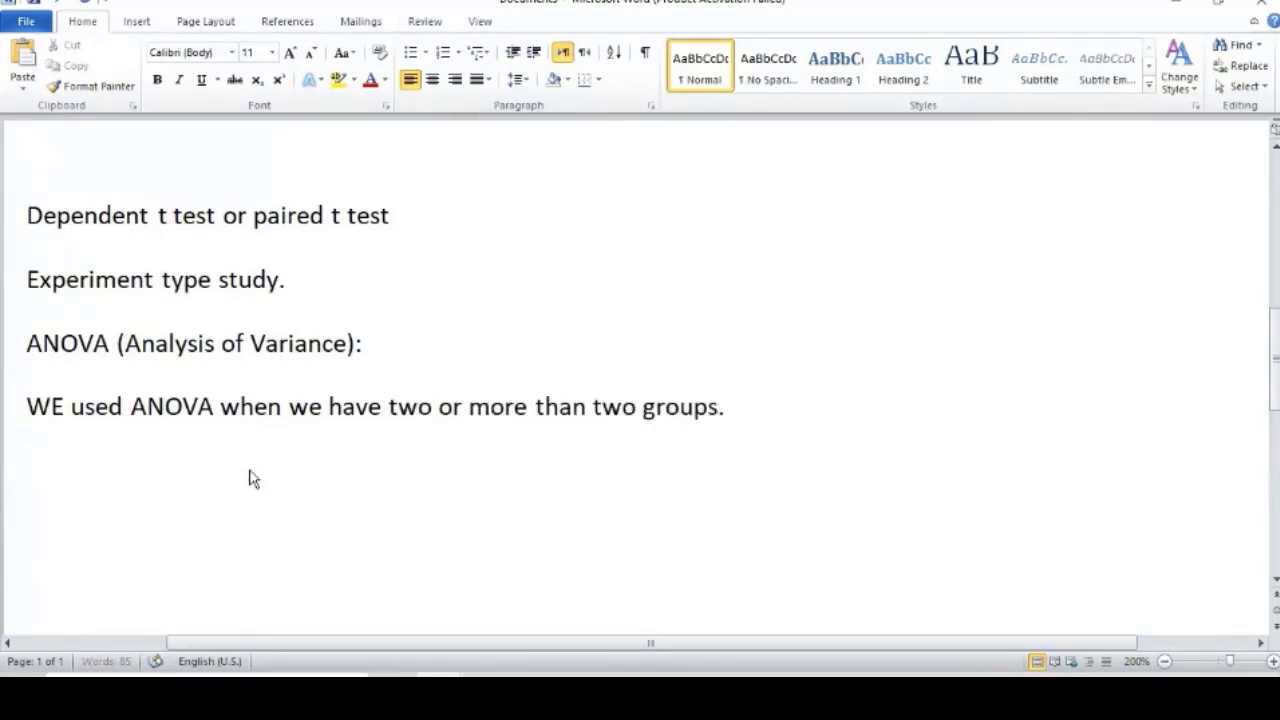
# Format the ANOVA heading and the sentence below it as bold 14-point text.
pyautogui.press('Home')
pyautogui.hotkey('shift', 'Up')
pyautogui.hotkey('ctrl', 'b')
pyautogui.hotkey('shift', 'Down')
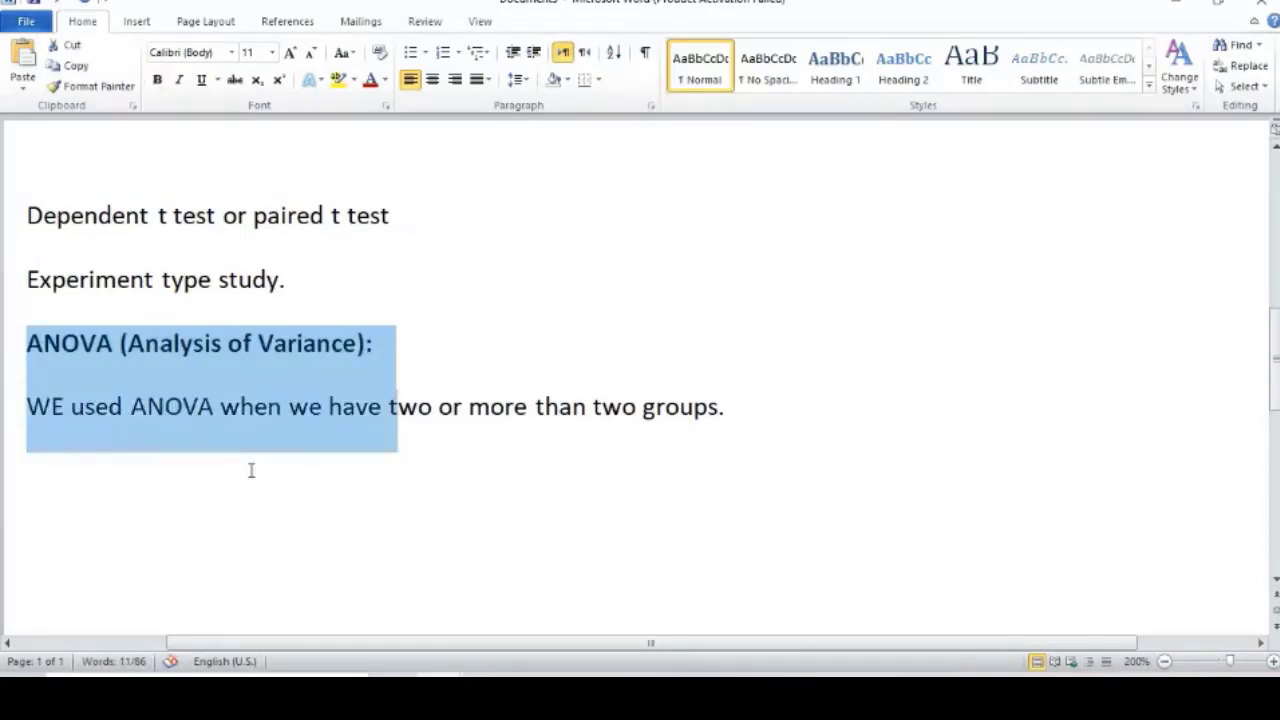
pyautogui.hotkey('shift', 'End')
pyautogui.hotkey('ctrl', ']')
pyautogui.hotkey('ctrl', ']')
pyautogui.hotkey('ctrl', ']')
pyautogui.hotkey('ctrl', 'b')
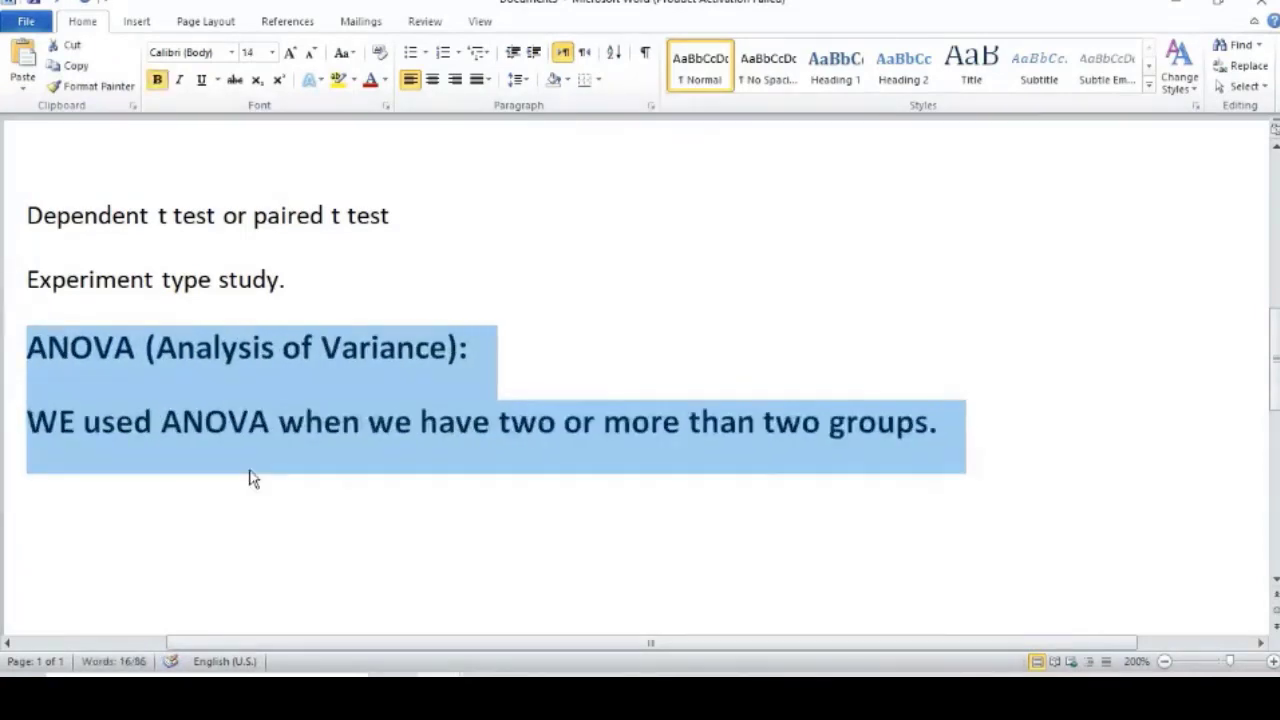
pyautogui.click(251, 474)
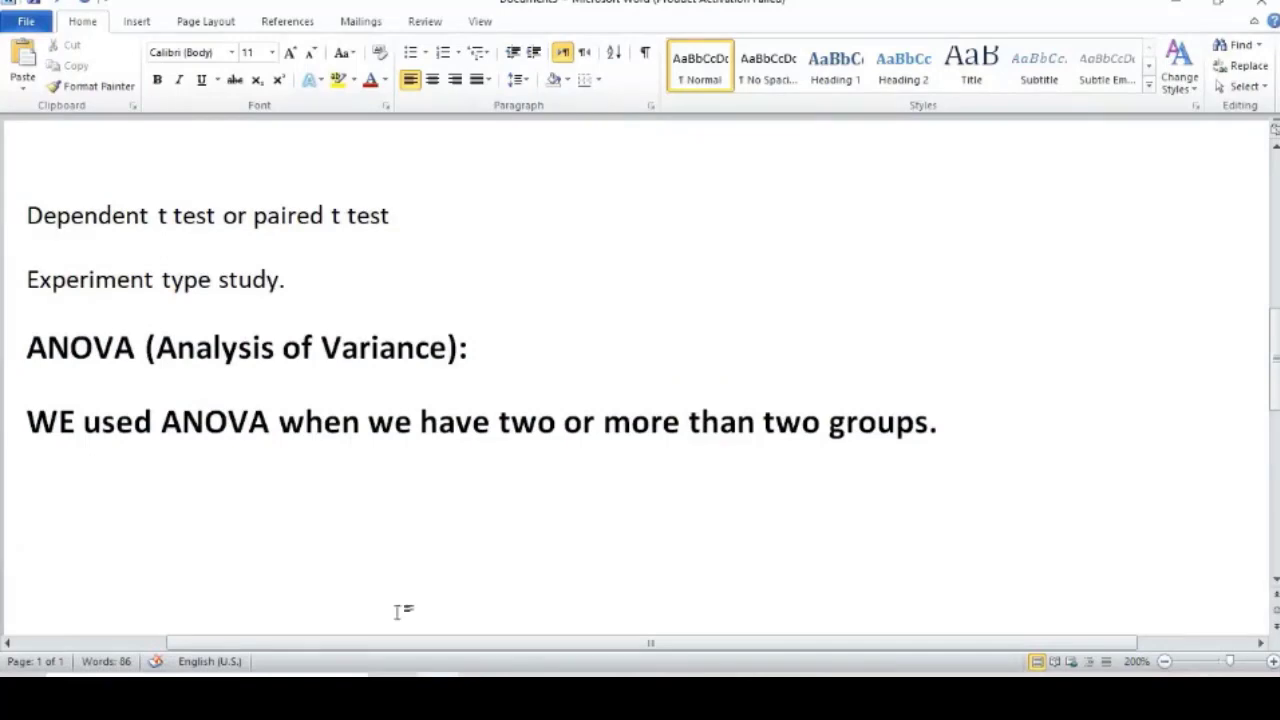
# Switch to the Teacher Self-Efficacy data set in SPSS and magnify the screen to 200%.
pyautogui.moveTo(485, 700)
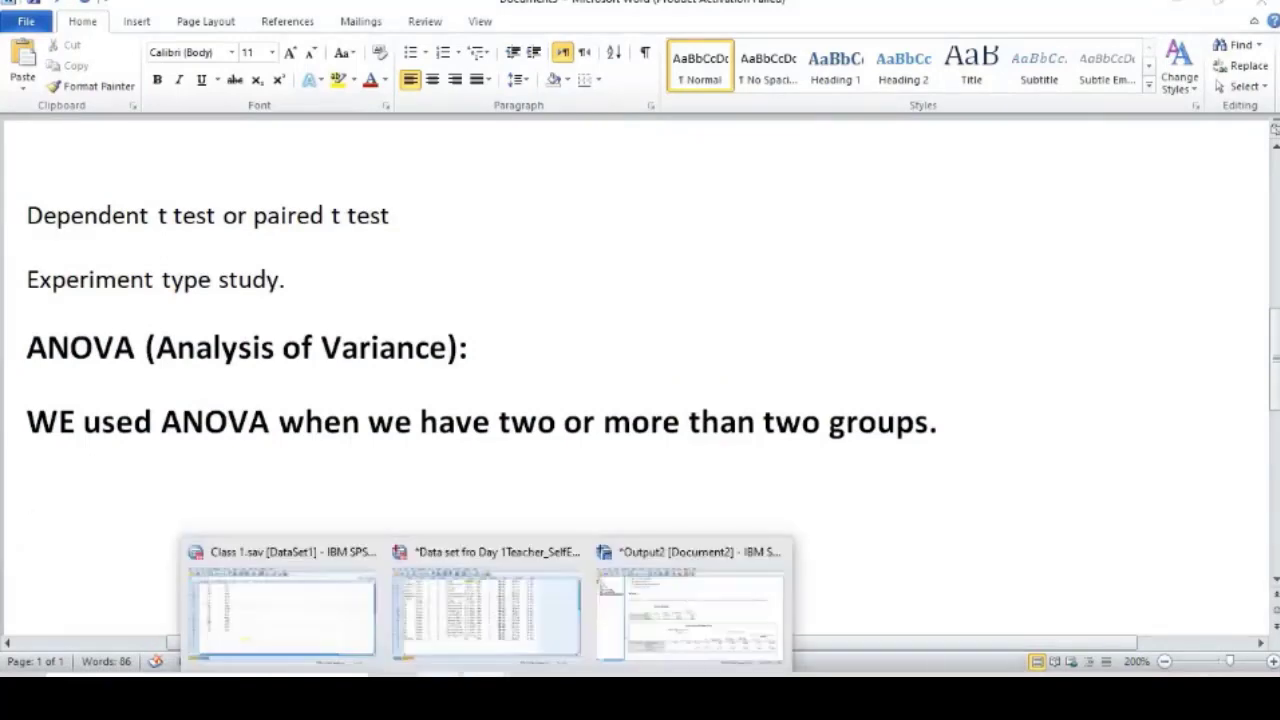
pyautogui.click(485, 630)
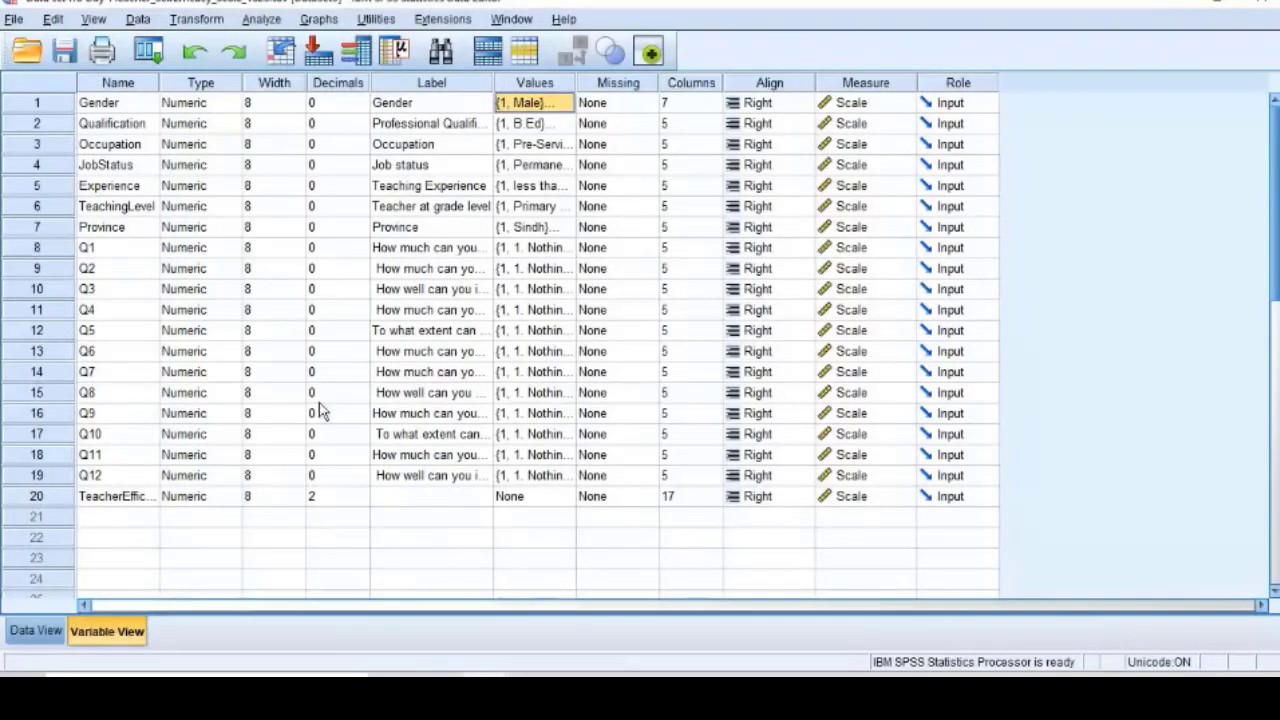
pyautogui.press('super')
pyautogui.write('mag')
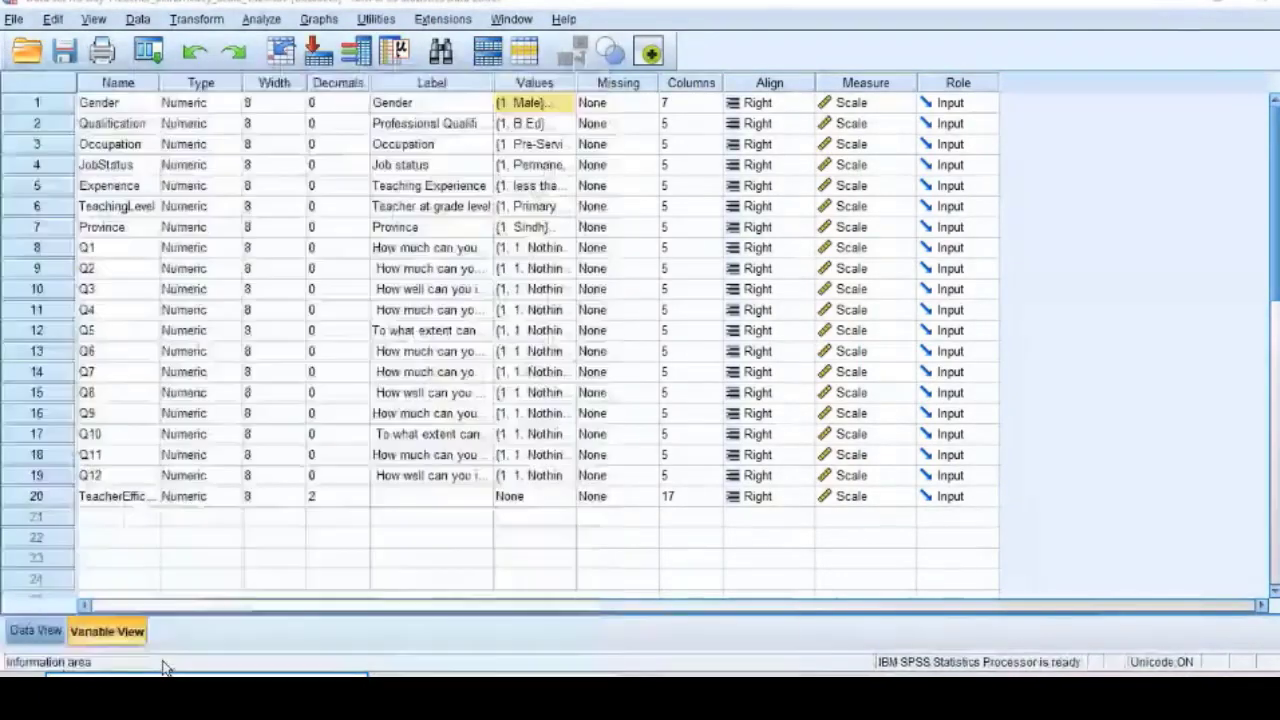
pyautogui.click(173, 190)
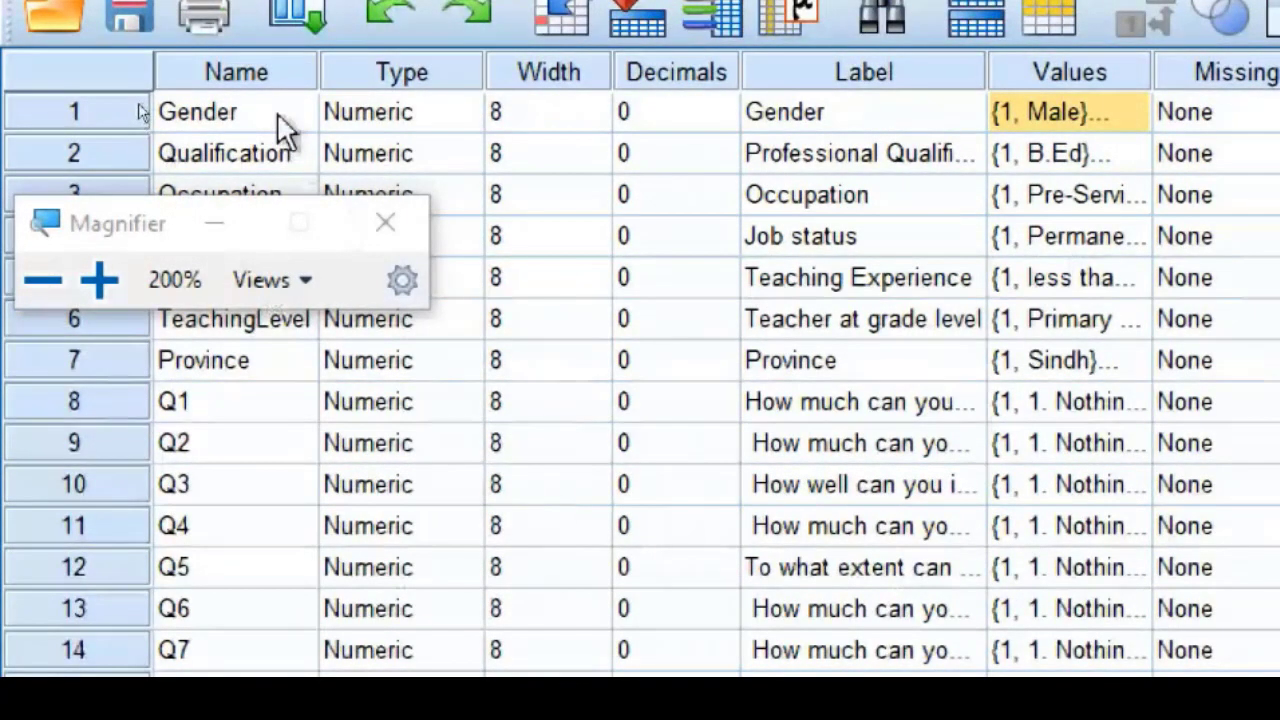
# Review the value labels of the Experience variable and close the Value Labels dialog.
pyautogui.click(1125, 268)
pyautogui.click(1129, 276)
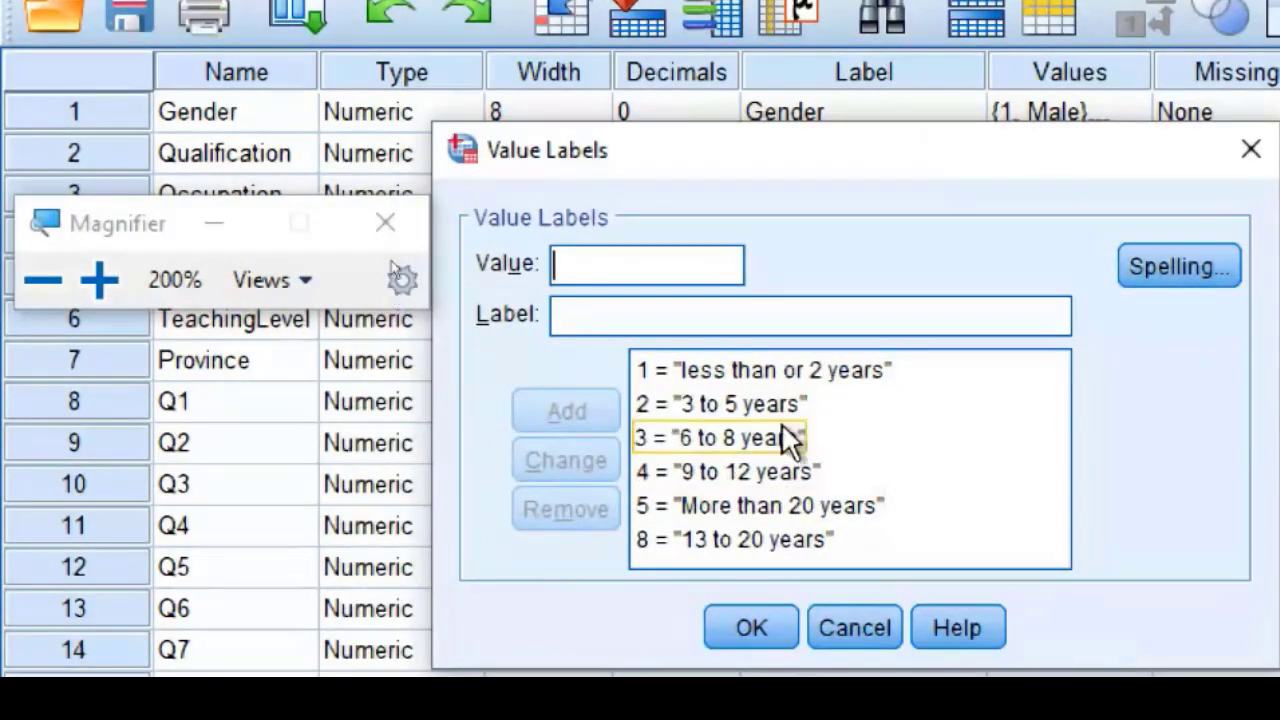
pyautogui.click(773, 631)
# Review the value labels of the Occupation variable, close the dialog and return to the ANOVA notes in Word.
pyautogui.click(965, 195)
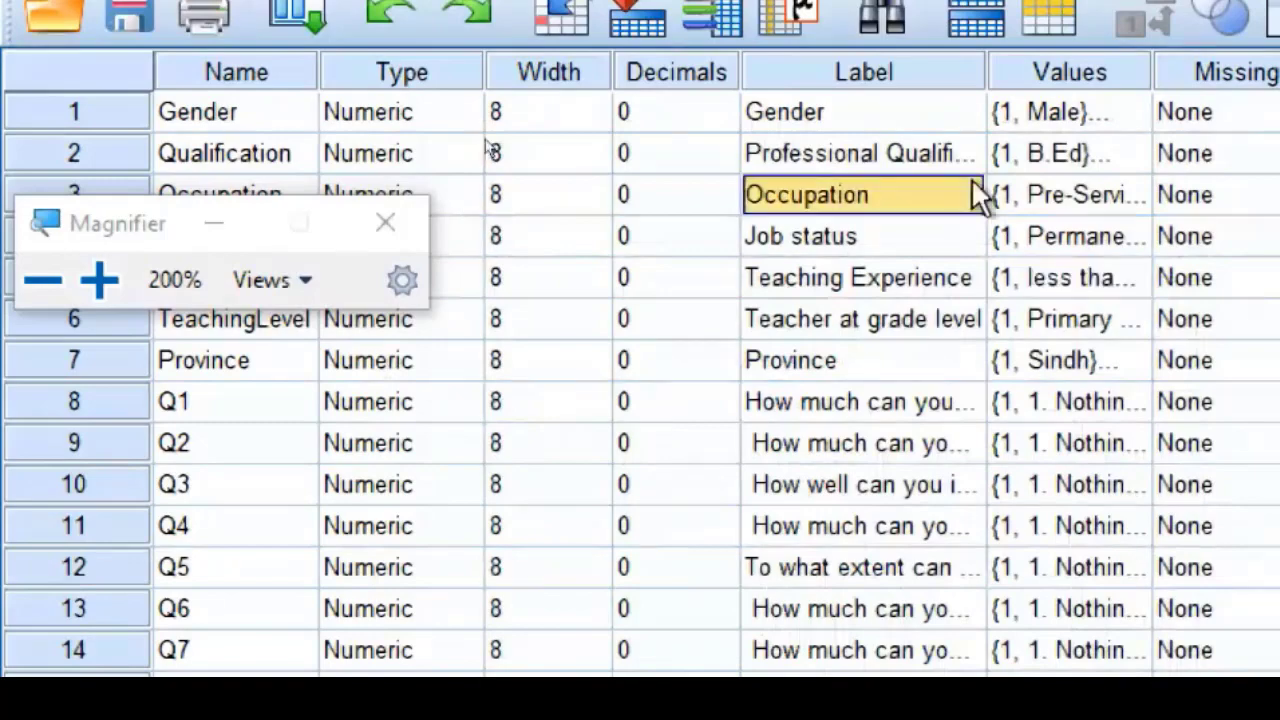
pyautogui.click(1121, 202)
pyautogui.click(1126, 196)
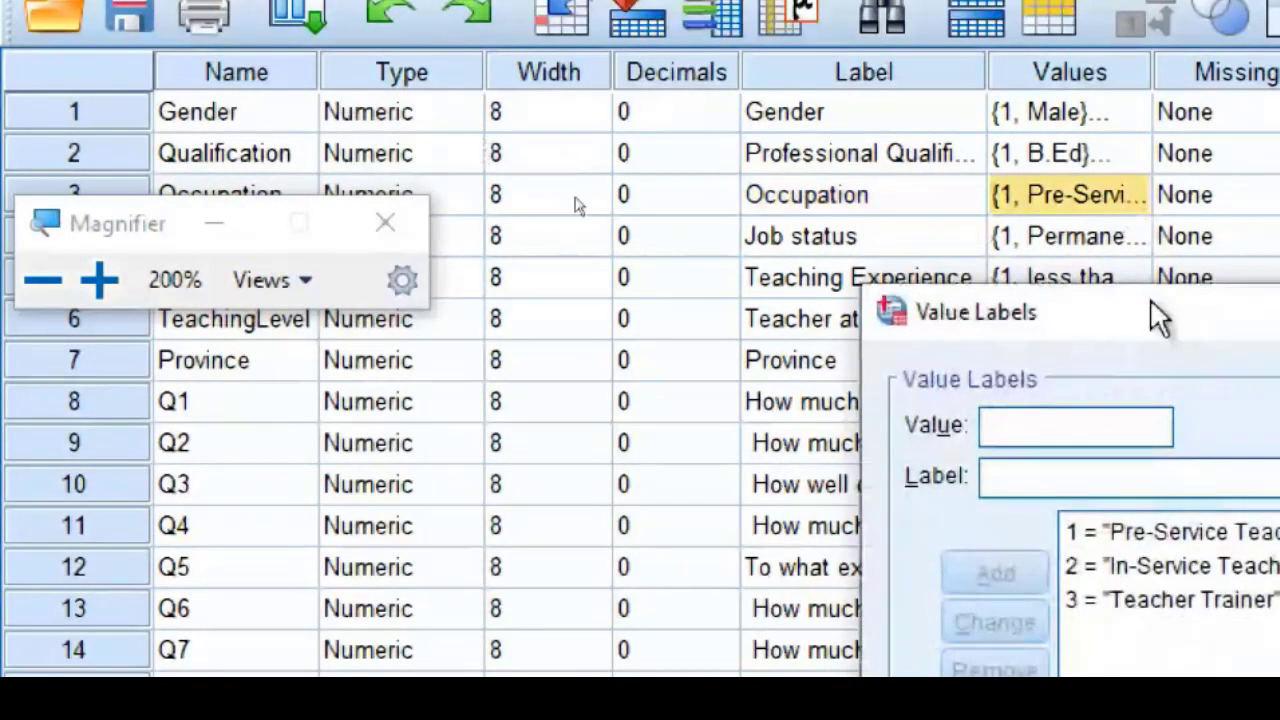
pyautogui.moveTo(935, 290); pyautogui.dragTo(935, 275)
pyautogui.moveTo(1189, 291); pyautogui.dragTo(827, 218)
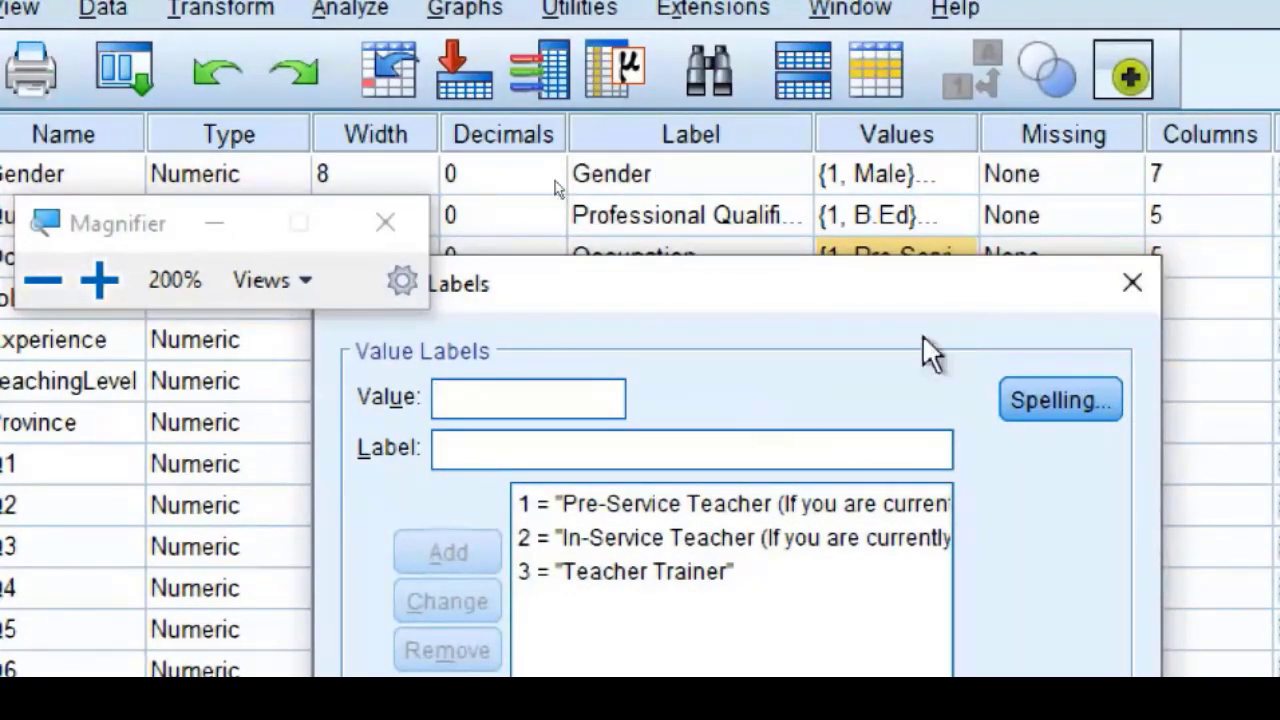
pyautogui.click(1125, 284)
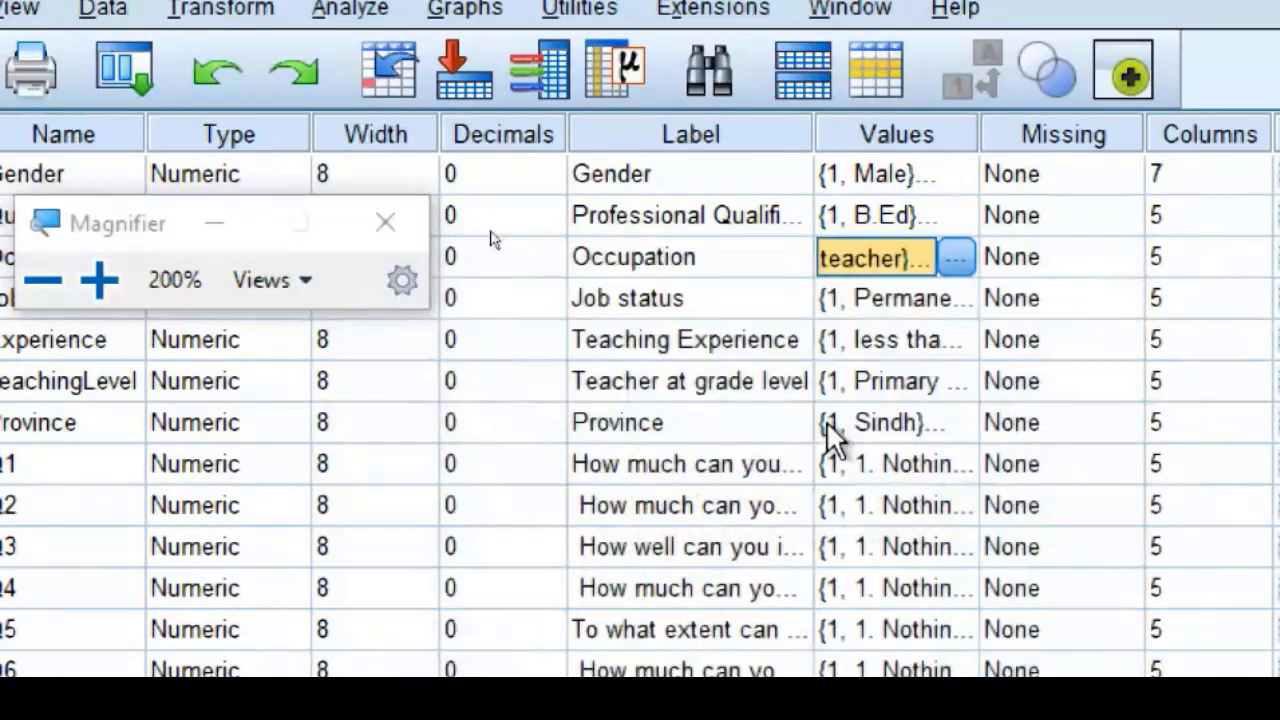
pyautogui.hotkey('alt', 'Tab')
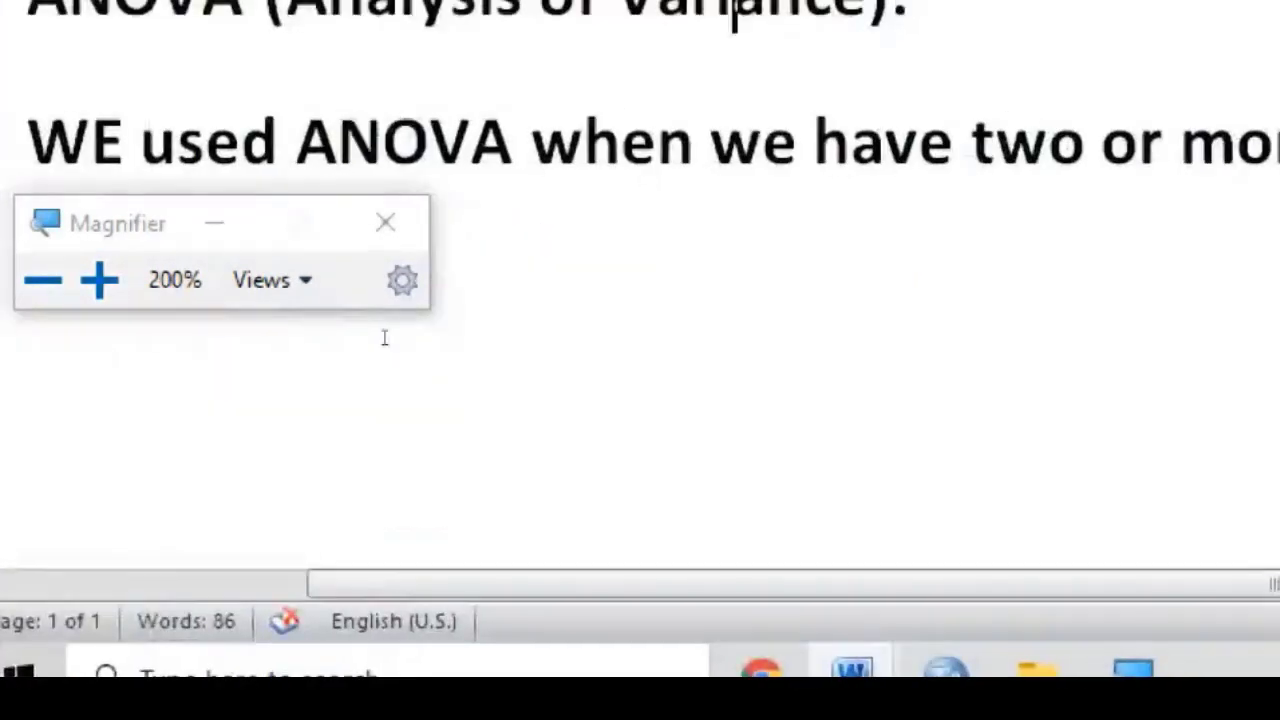
# Reset the screen magnification to 100% and place the cursor on the empty line below the ANOVA sentence.
pyautogui.scroll(-3, 655, 8)
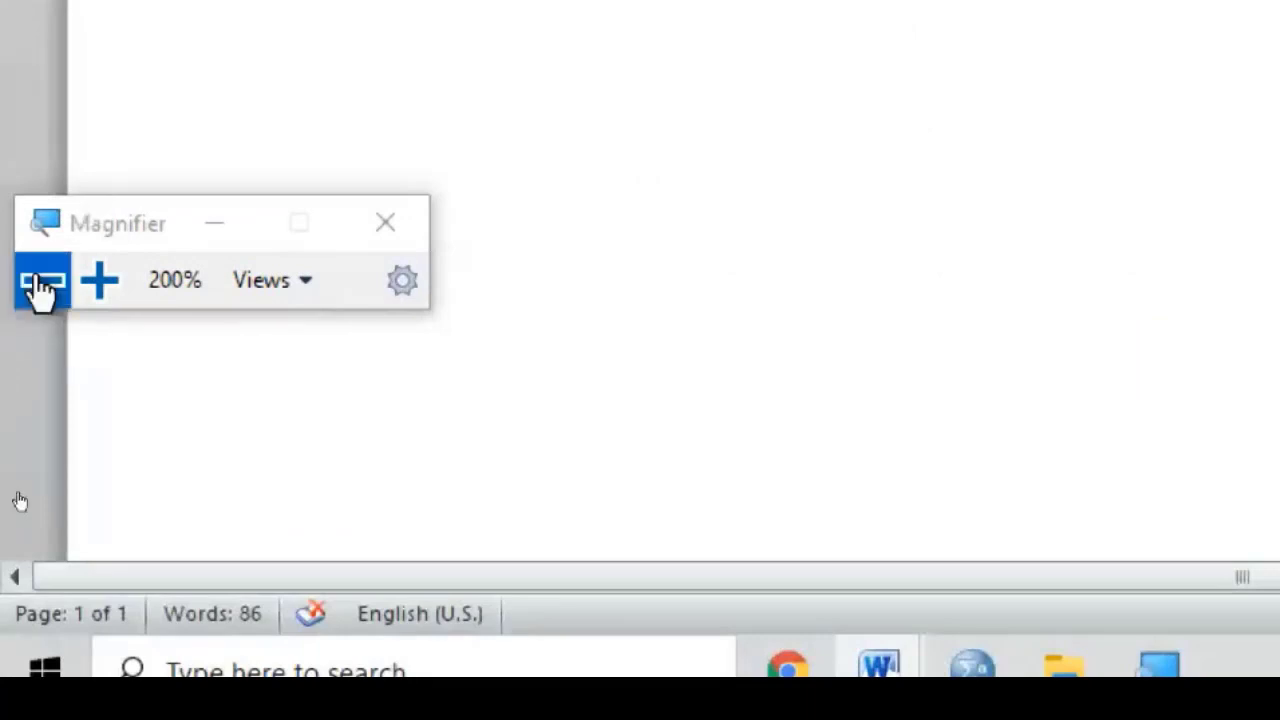
pyautogui.click(40, 285)
pyautogui.click(286, 468)
pyautogui.write('Ny')
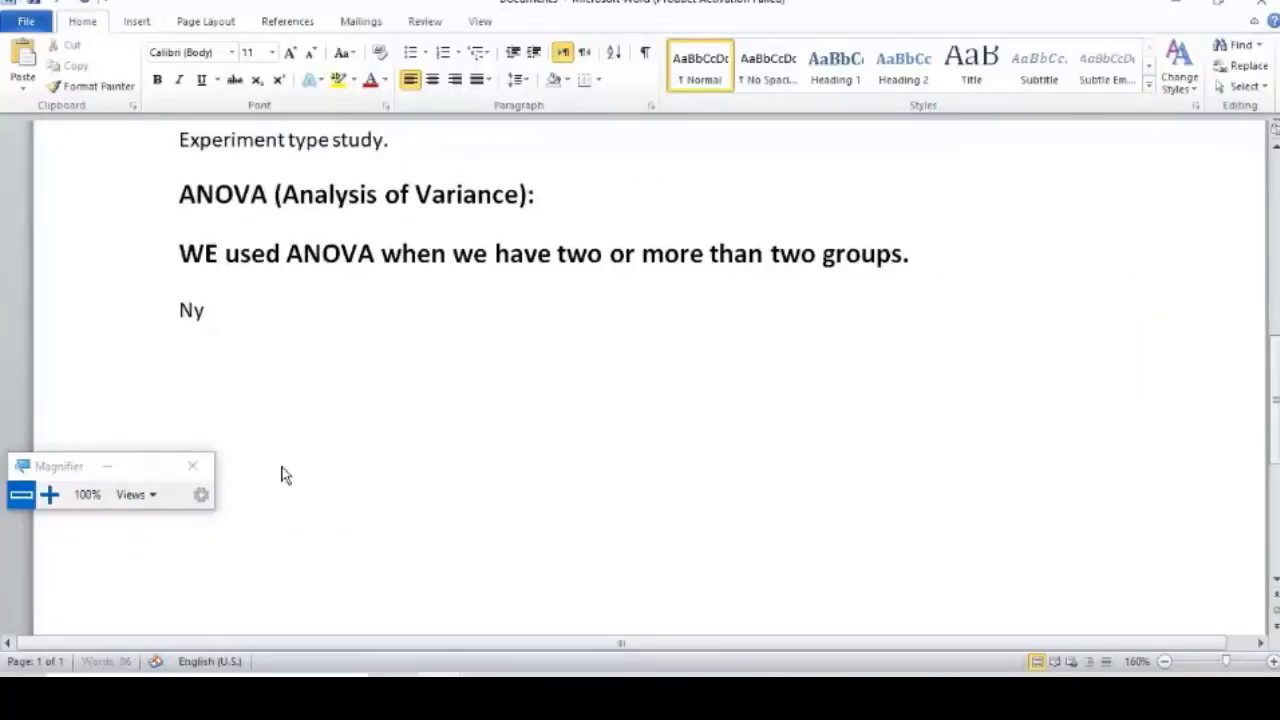
pyautogui.write('ll')
pyautogui.press('BackSpace')
pyautogui.press('BackSpace')
pyautogui.press('BackSpace')
pyautogui.press('BackSpace')
# Add a new first line above the Alpha definition in the notes, beginning "There is no significant difference in".
pyautogui.press('Up')
pyautogui.press('Up')
pyautogui.press('Up')
pyautogui.press('Up')
pyautogui.press('Up')
pyautogui.press('Up')
pyautogui.press('Up')
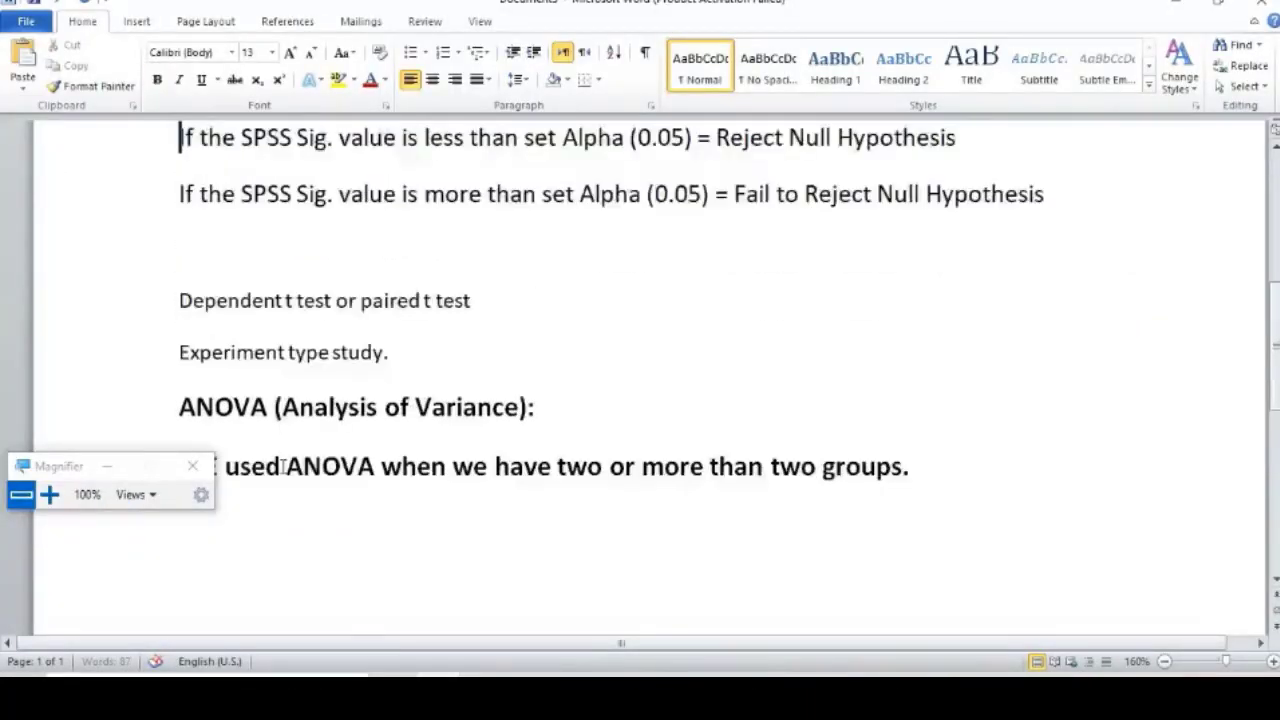
pyautogui.press('Up')
pyautogui.press('Up')
pyautogui.press('Up')
pyautogui.press('Up')
pyautogui.press('Up')
pyautogui.press('Up')
pyautogui.scroll(2, 282, 470)
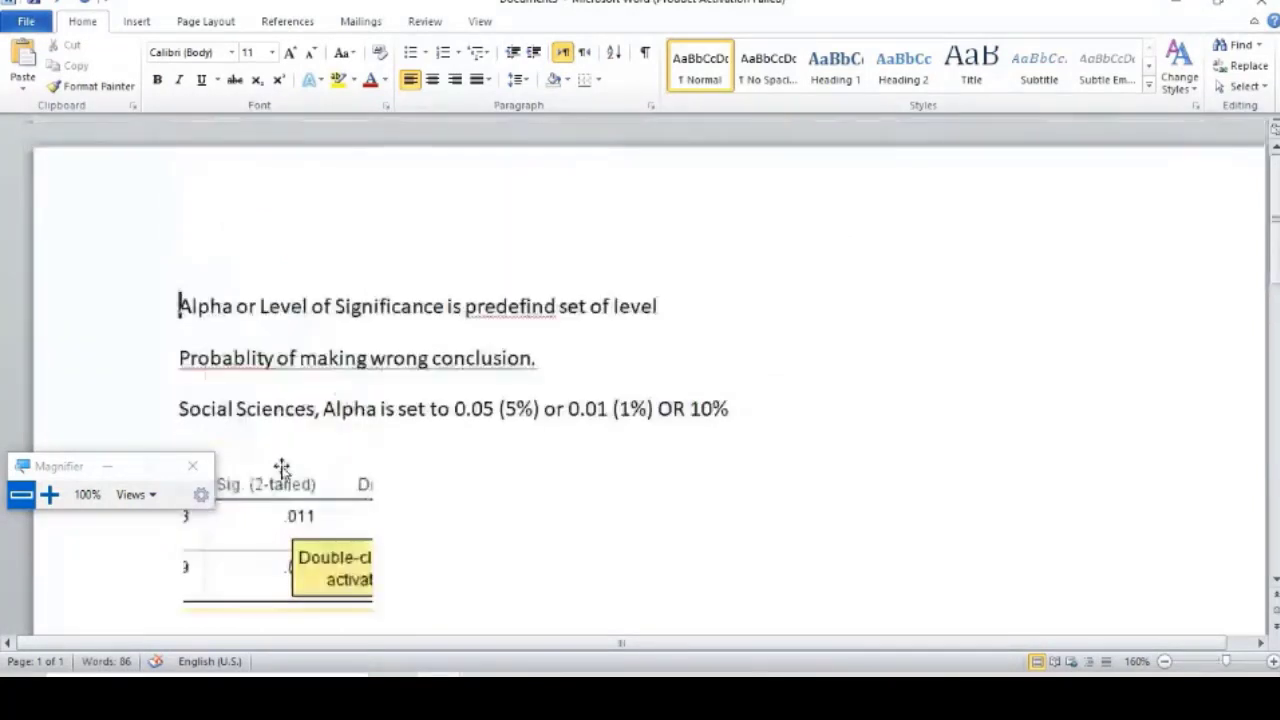
pyautogui.press('Return')
pyautogui.press('Up')
pyautogui.write('There i')
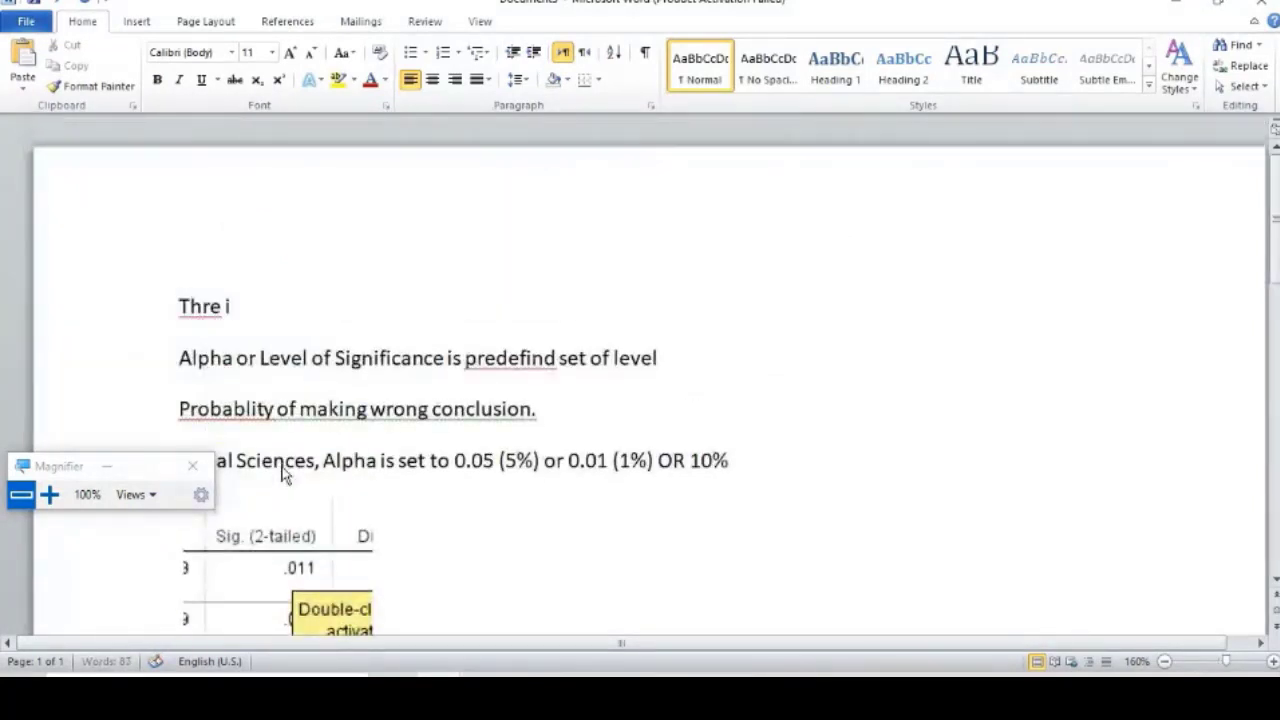
pyautogui.press('BackSpace')
pyautogui.press('BackSpace')
pyautogui.press('BackSpace')
pyautogui.press('BackSpace')
pyautogui.write('ere is no sign')
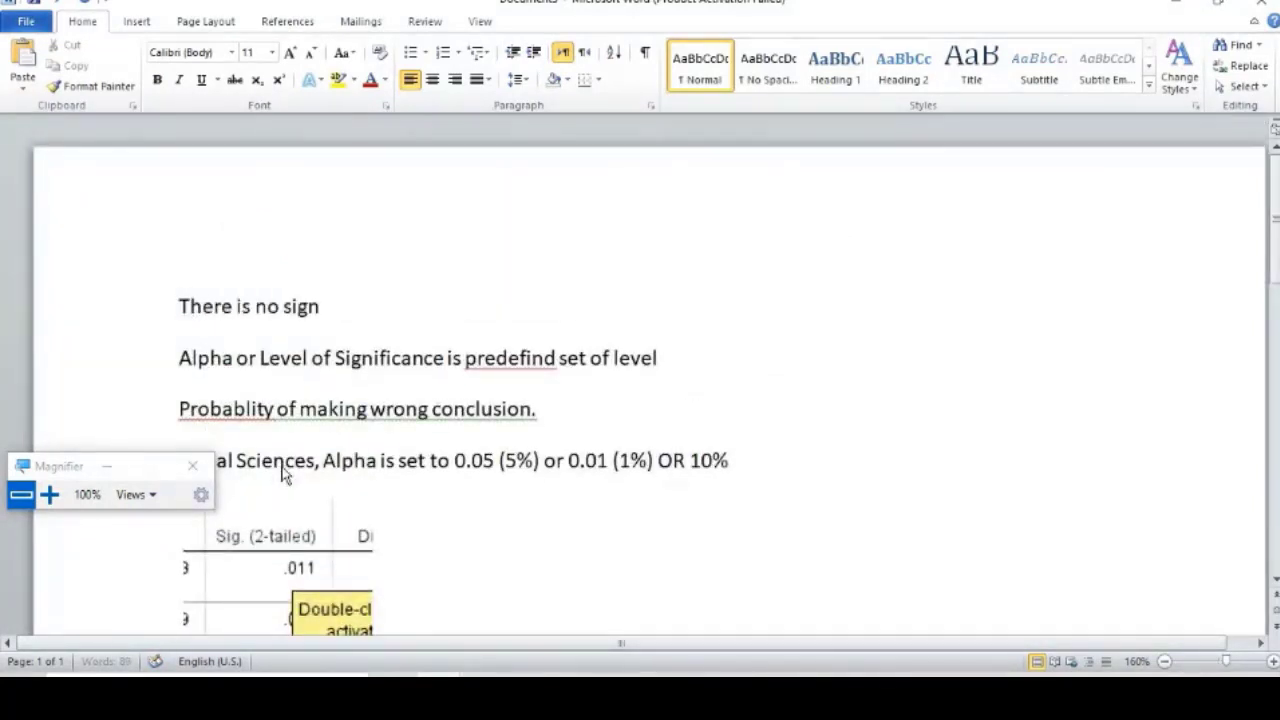
pyautogui.write('ificant difference intea')
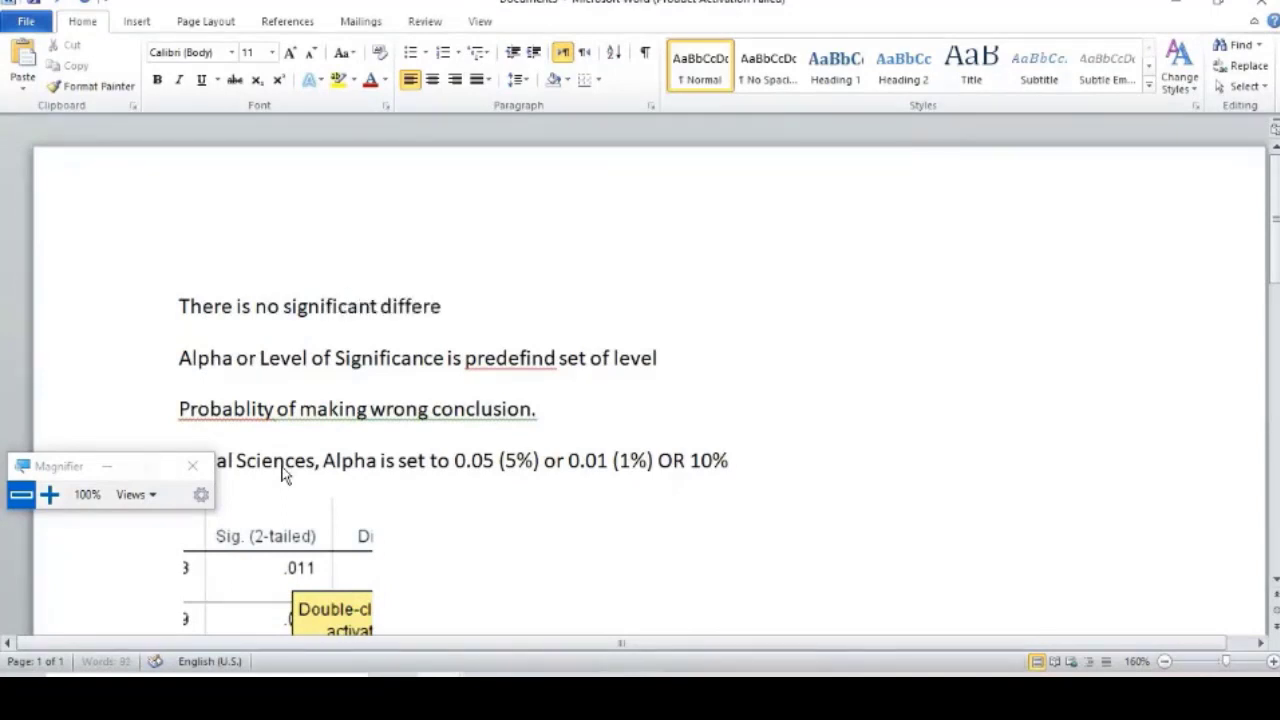
pyautogui.press('BackSpace')
pyautogui.press('BackSpace')
pyautogui.press('BackSpace')
# Continue the hypothesis sentence with "teachers sense of efficacy based on", using the spelling suggestion to correct "efficacy".
pyautogui.write('teachers sense')
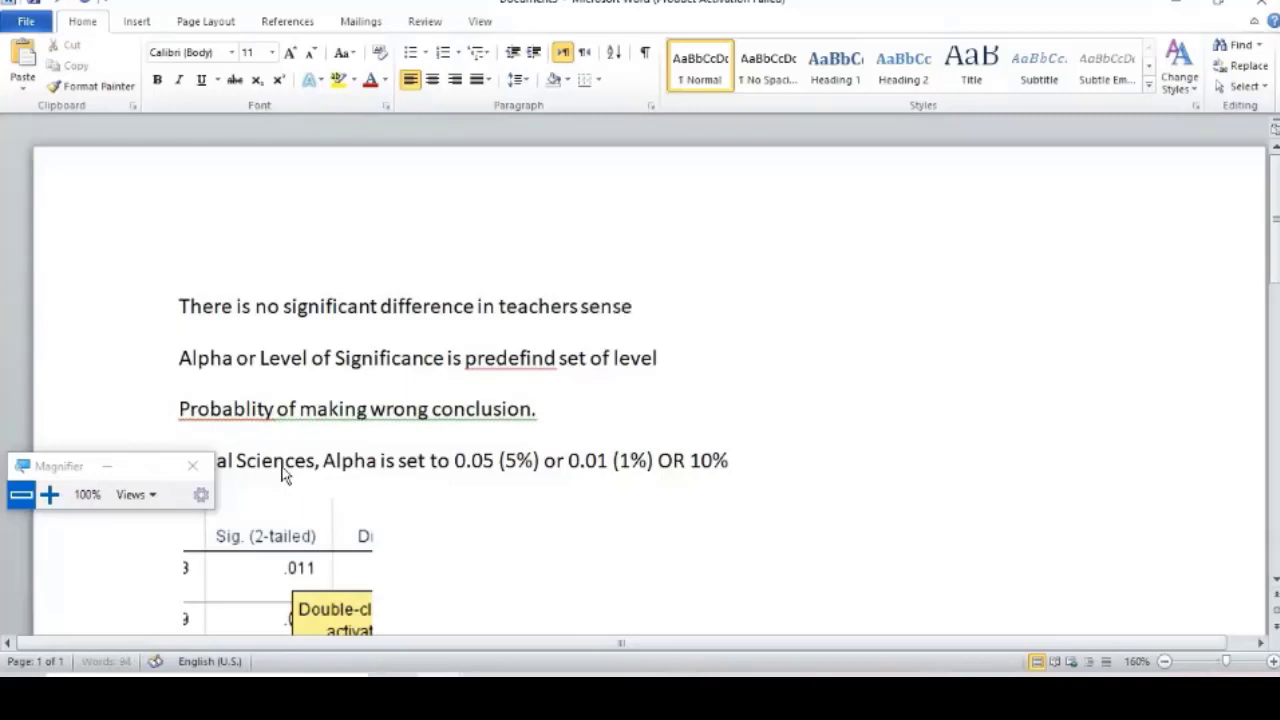
pyautogui.write(' of efficact base')
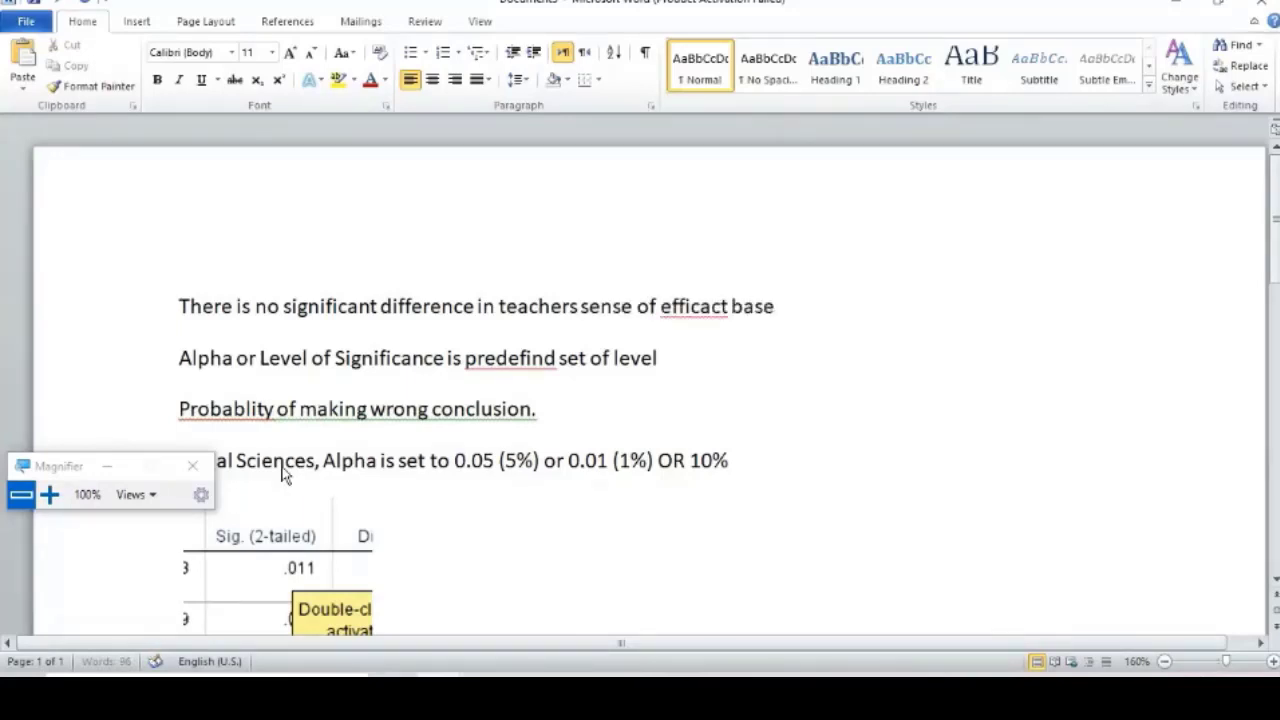
pyautogui.write('d on')
pyautogui.hotkey('ctrl', 'Left')
pyautogui.hotkey('ctrl', 'Left')
pyautogui.hotkey('ctrl', 'Left')
pyautogui.press('Right')
pyautogui.press('Menu')
pyautogui.press('Down')
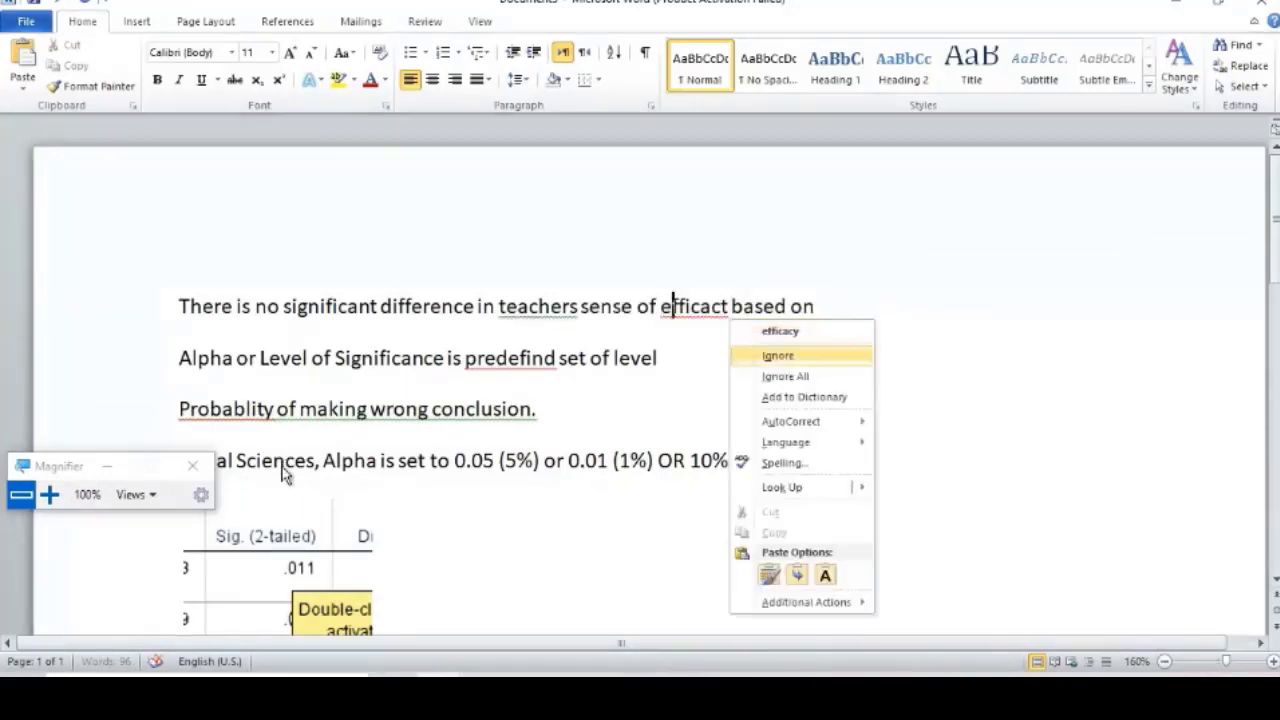
pyautogui.press('Up')
pyautogui.press('Return')
# Complete the hypothesis sentence with "their teaching profession.".
pyautogui.press('End')
pyautogui.write('their')
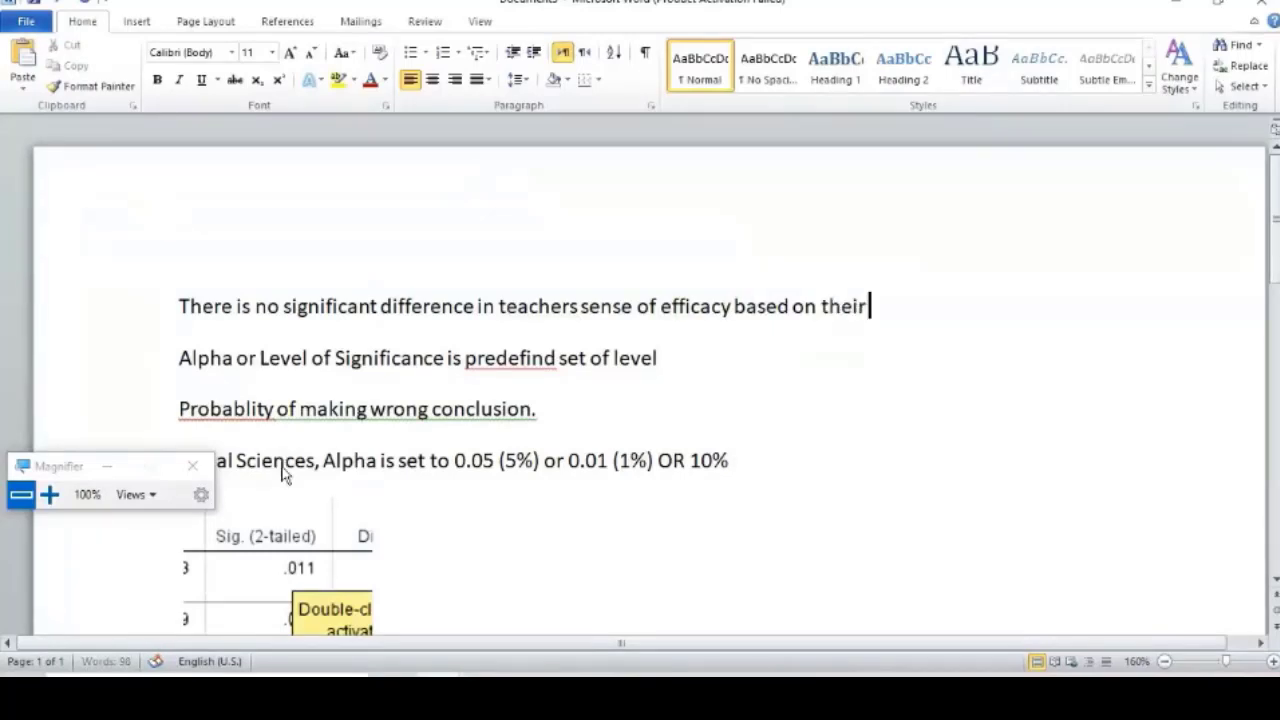
pyautogui.write(' profession.')
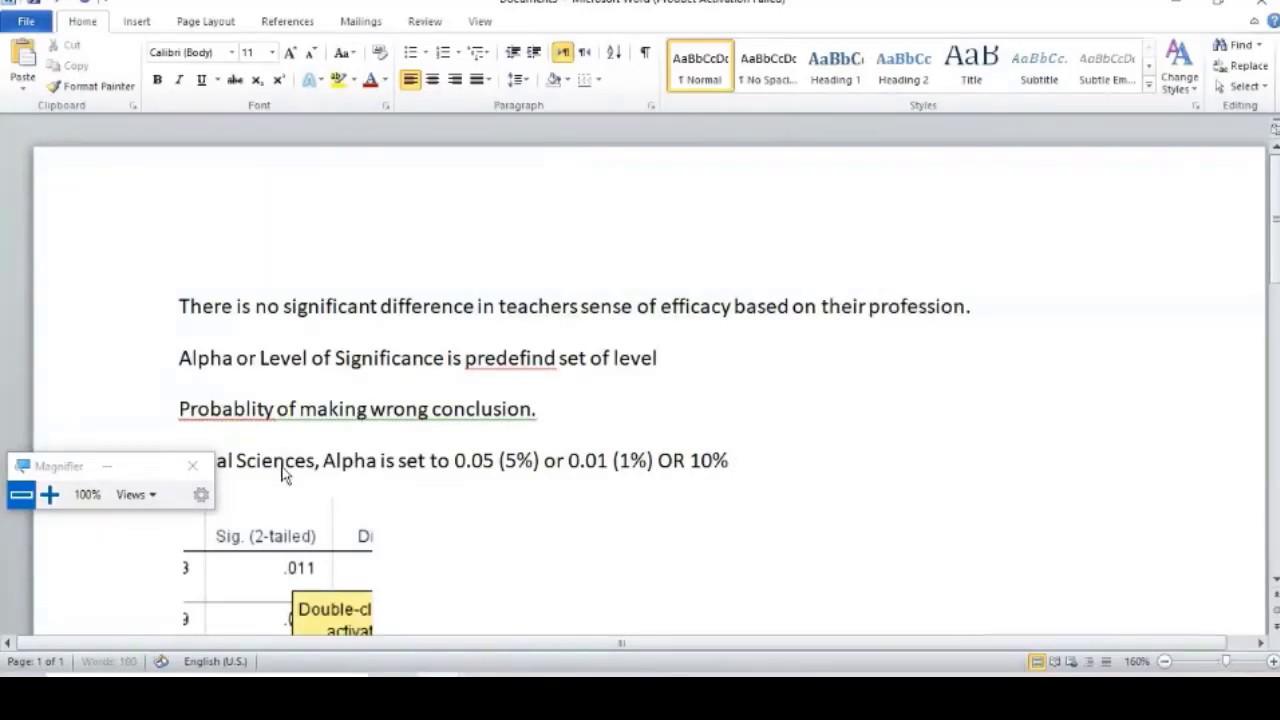
pyautogui.hotkey('ctrl', 'Left')
pyautogui.hotkey('ctrl', 'Left')
pyautogui.write('teachi')
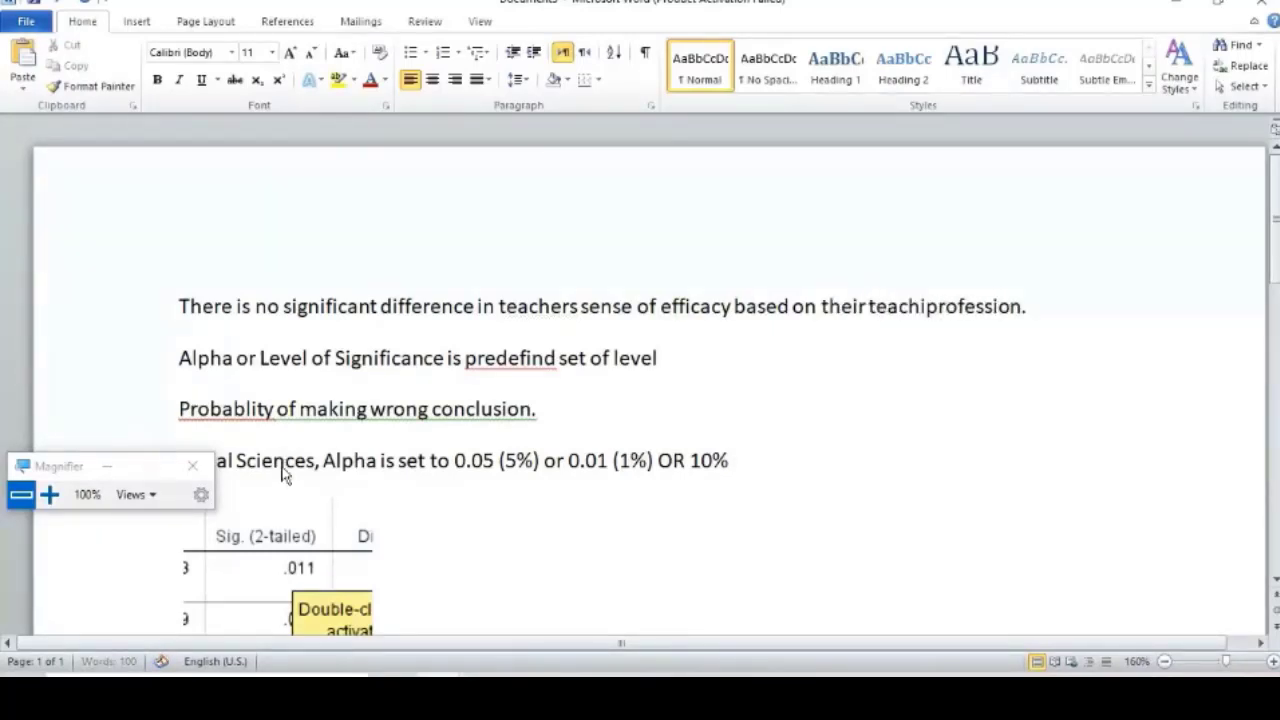
pyautogui.write('ng')
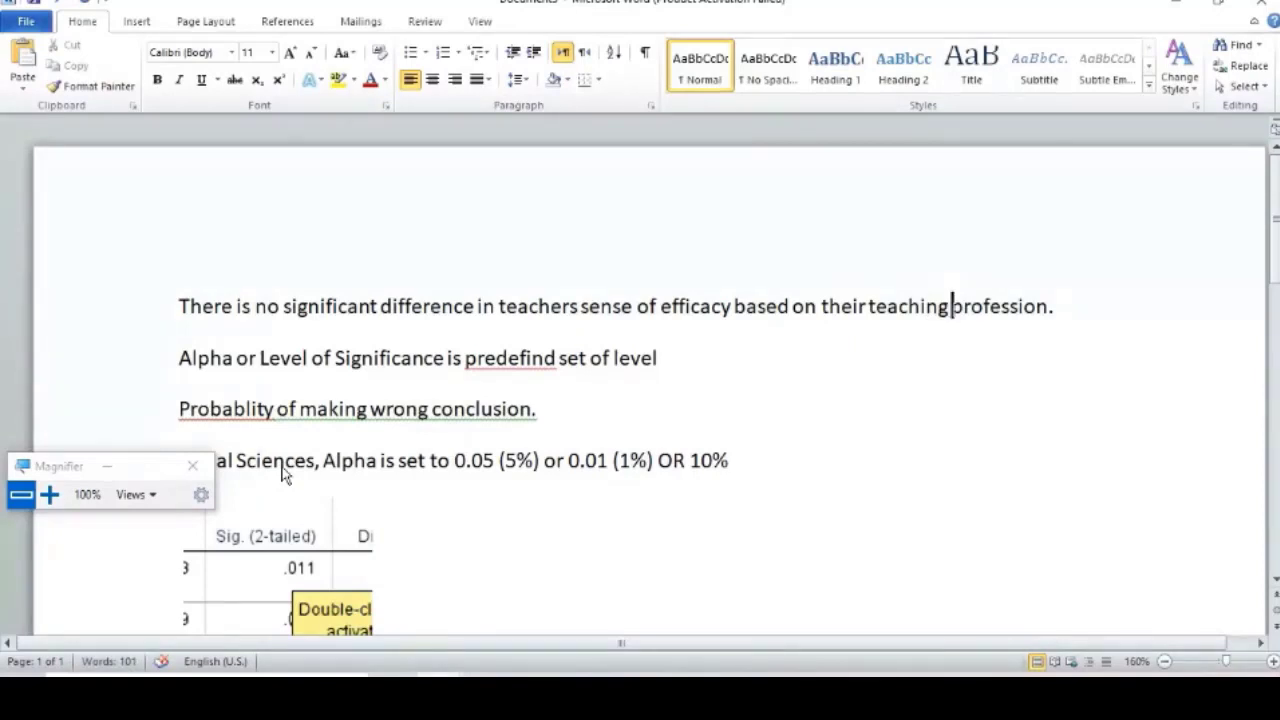
# Enlarge the whole hypothesis sentence at the top of the notes to 18-point text.
pyautogui.press('Home')
pyautogui.hotkey('shift', 'End')
pyautogui.hotkey('ctrl', ']')
pyautogui.hotkey('ctrl', ']')
pyautogui.hotkey('ctrl', ']')
pyautogui.hotkey('ctrl', ']')
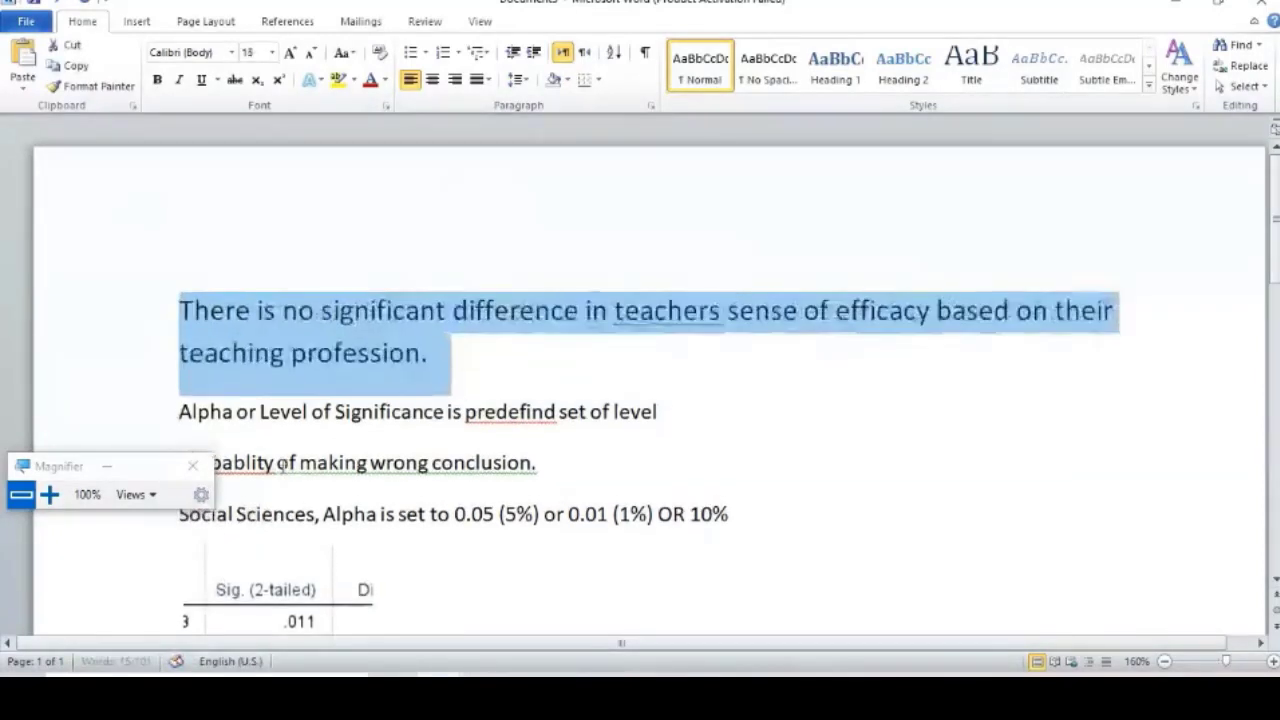
pyautogui.hotkey('ctrl', ']')
pyautogui.hotkey('ctrl', ']')
pyautogui.hotkey('ctrl', ']')
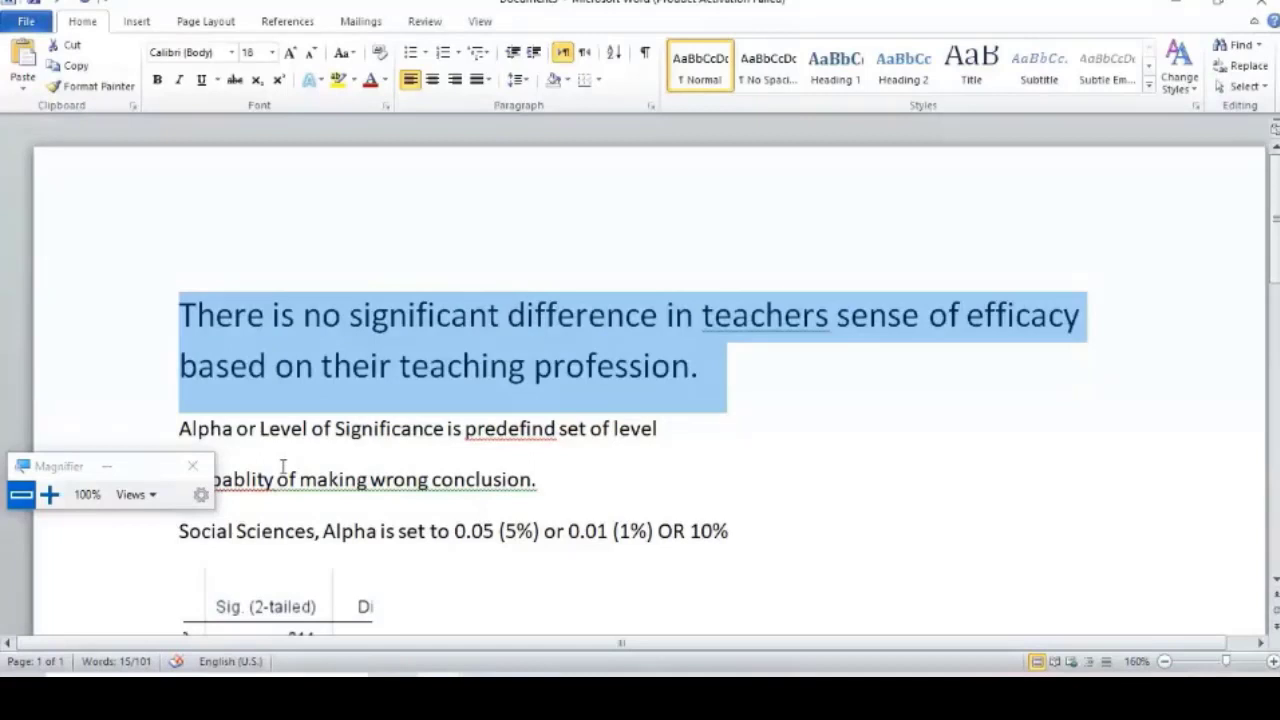
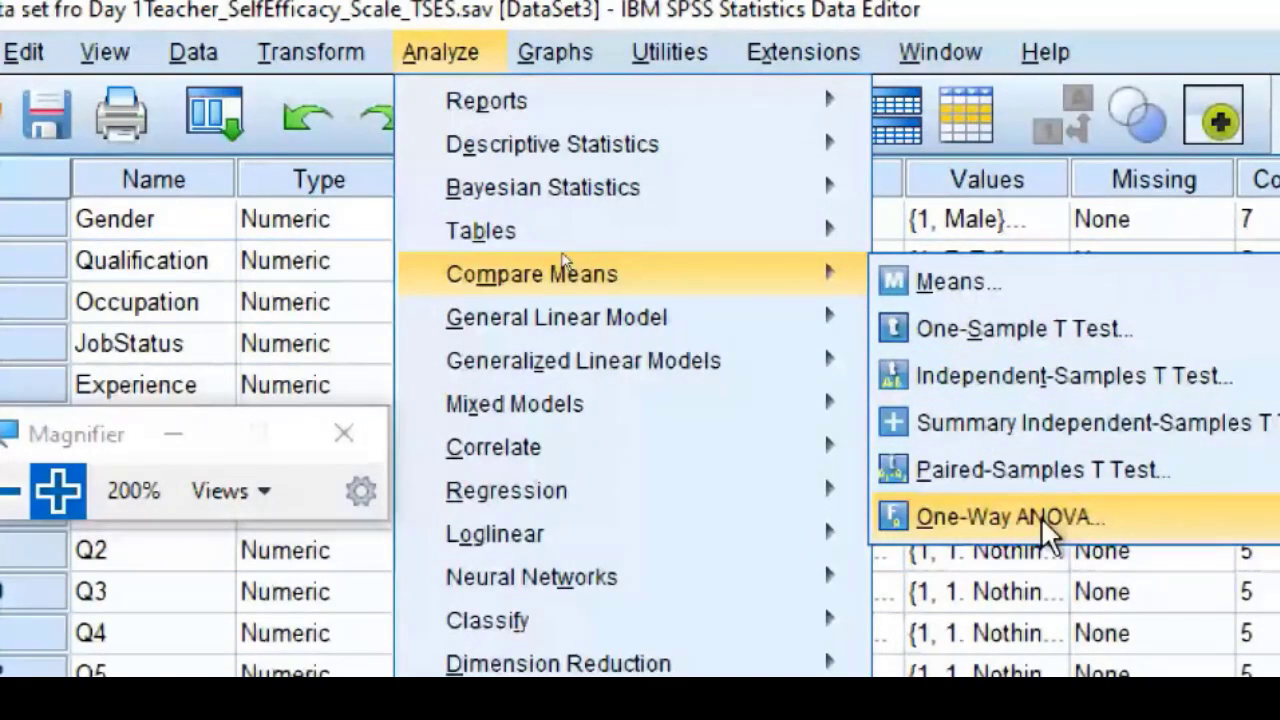
# Open the One-Way ANOVA analysis in SPSS, shift its dialog aside and list the variables by name instead of label.
pyautogui.click(1039, 519)
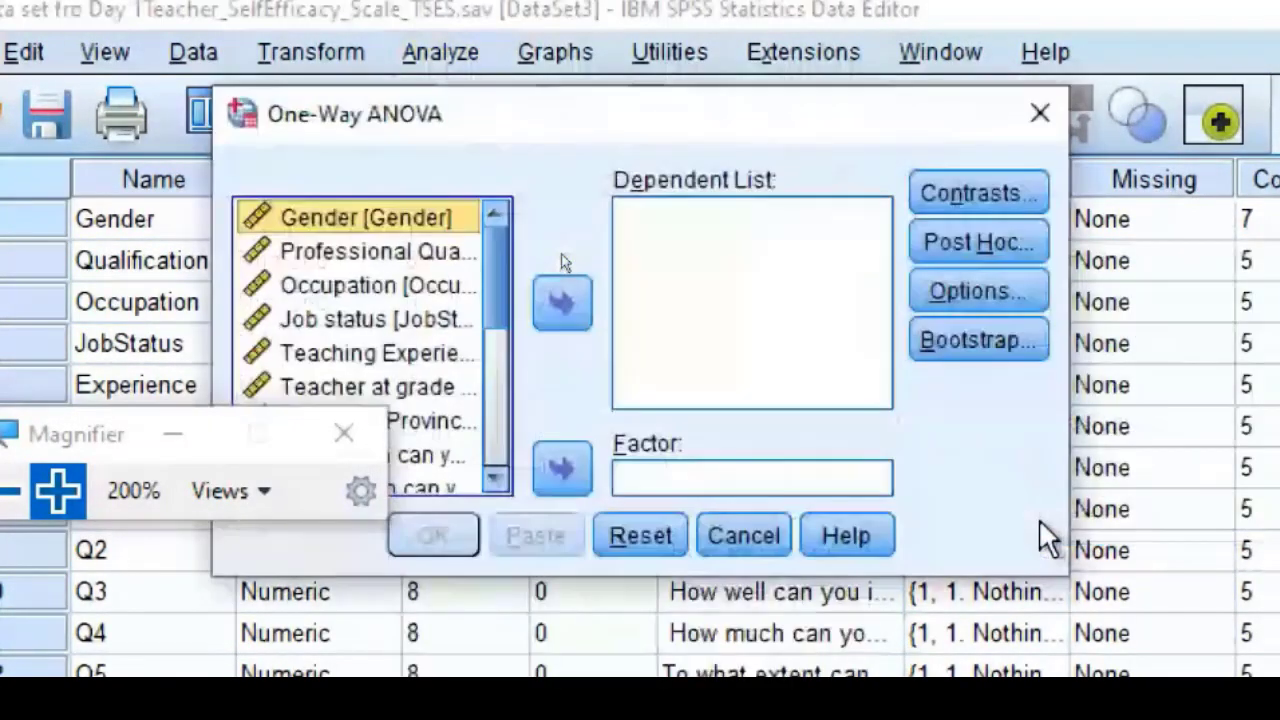
pyautogui.moveTo(594, 105); pyautogui.dragTo(734, 103)
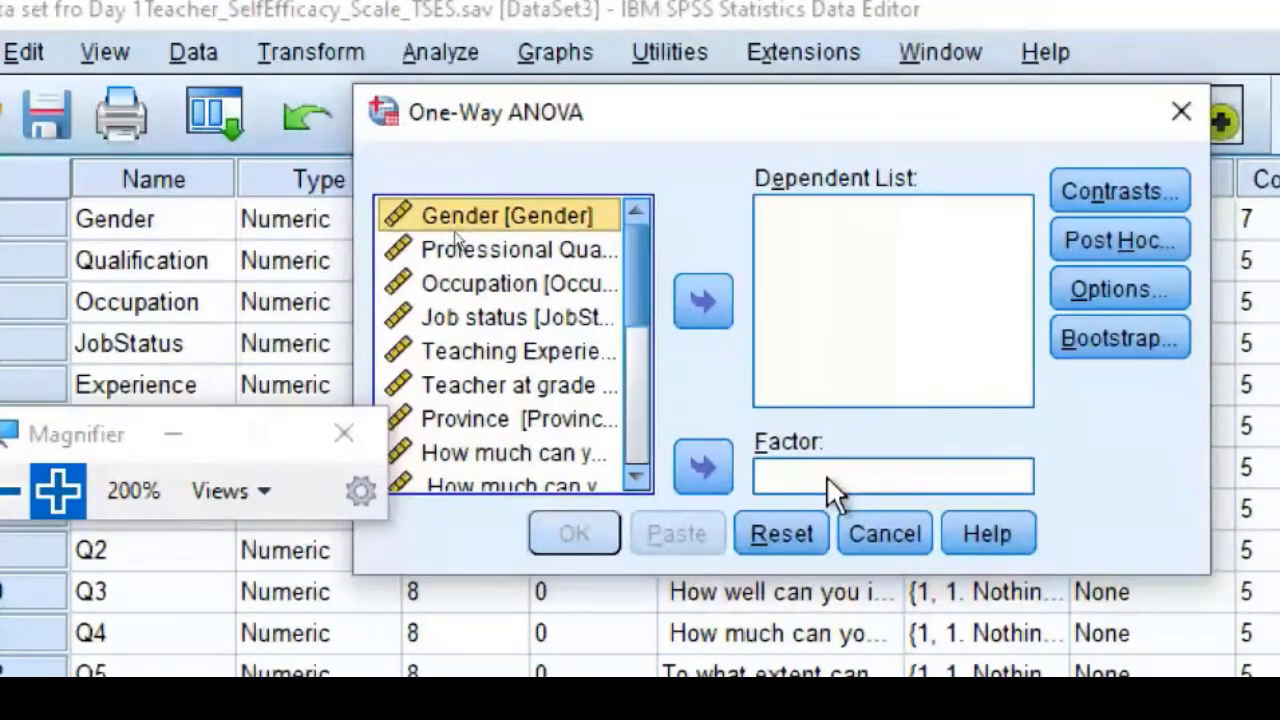
pyautogui.rightClick(451, 250)
pyautogui.click(490, 295)
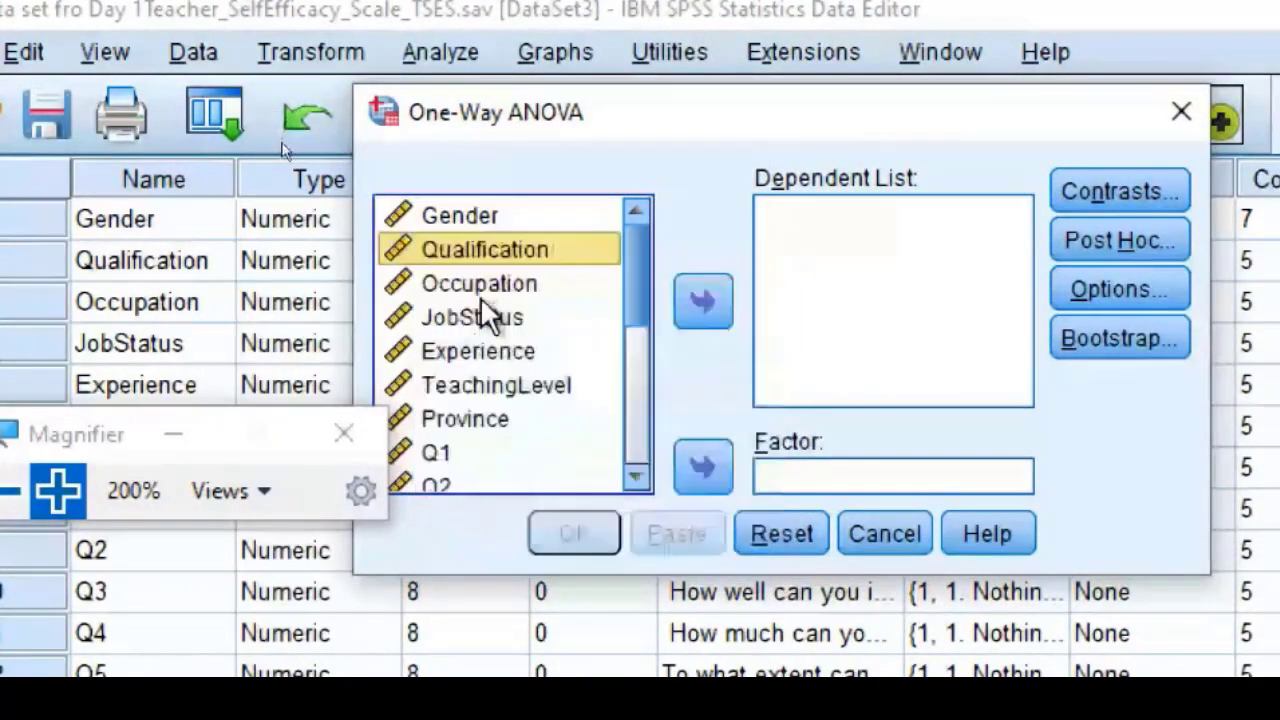
# Add TeacherEfficacy to the dependent variables of the One-Way ANOVA.
pyautogui.moveTo(640, 236); pyautogui.dragTo(662, 409)
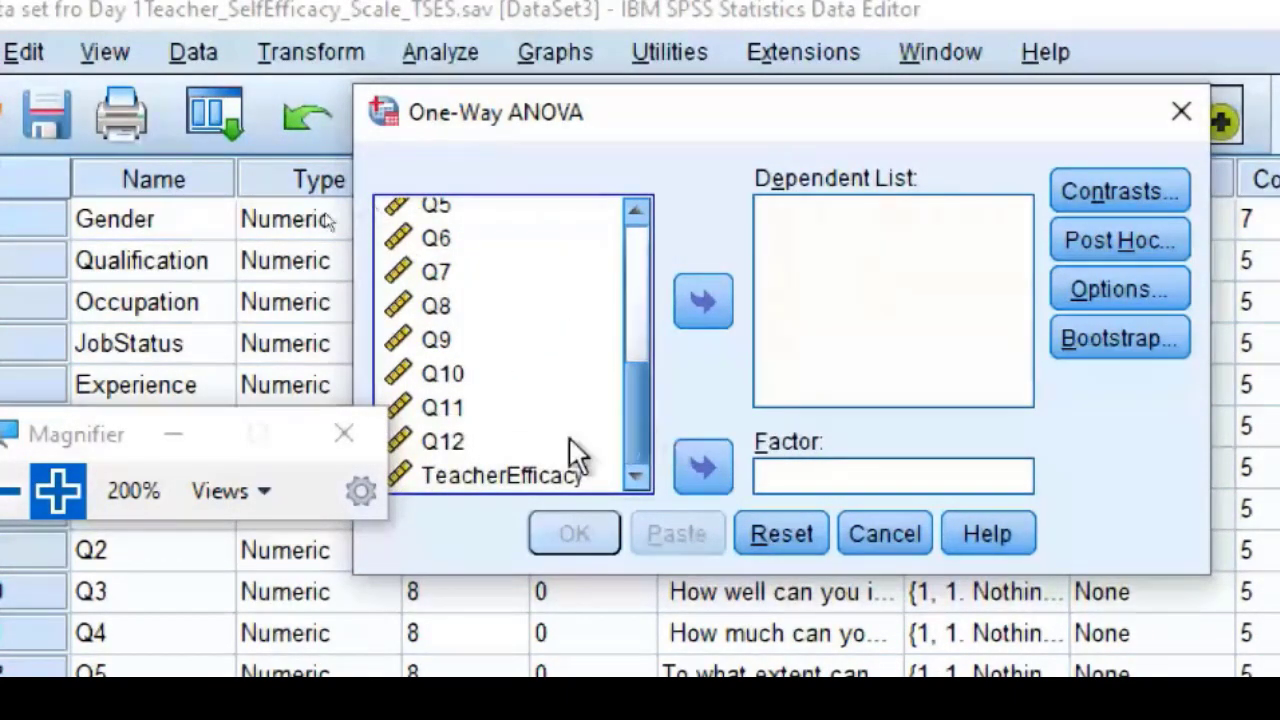
pyautogui.click(542, 474)
pyautogui.click(703, 300)
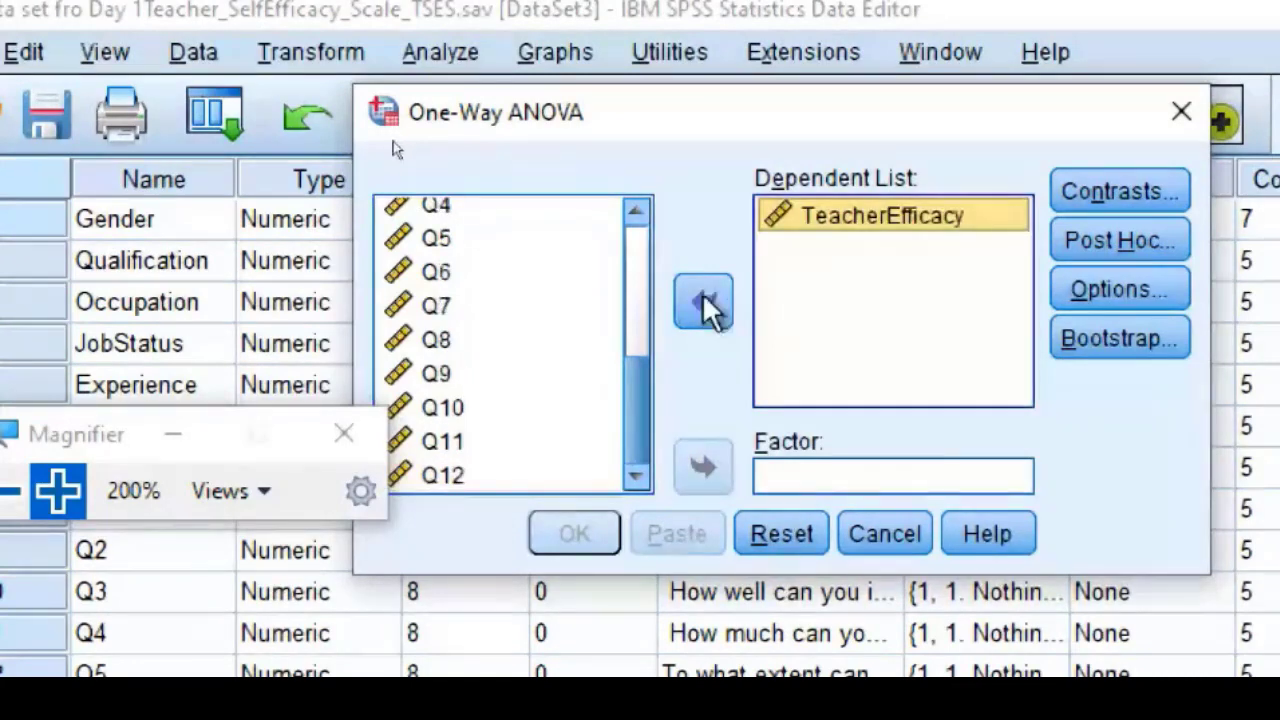
# Set Occupation as the factor of the One-Way ANOVA and run the analysis.
pyautogui.moveTo(630, 333); pyautogui.dragTo(643, 249)
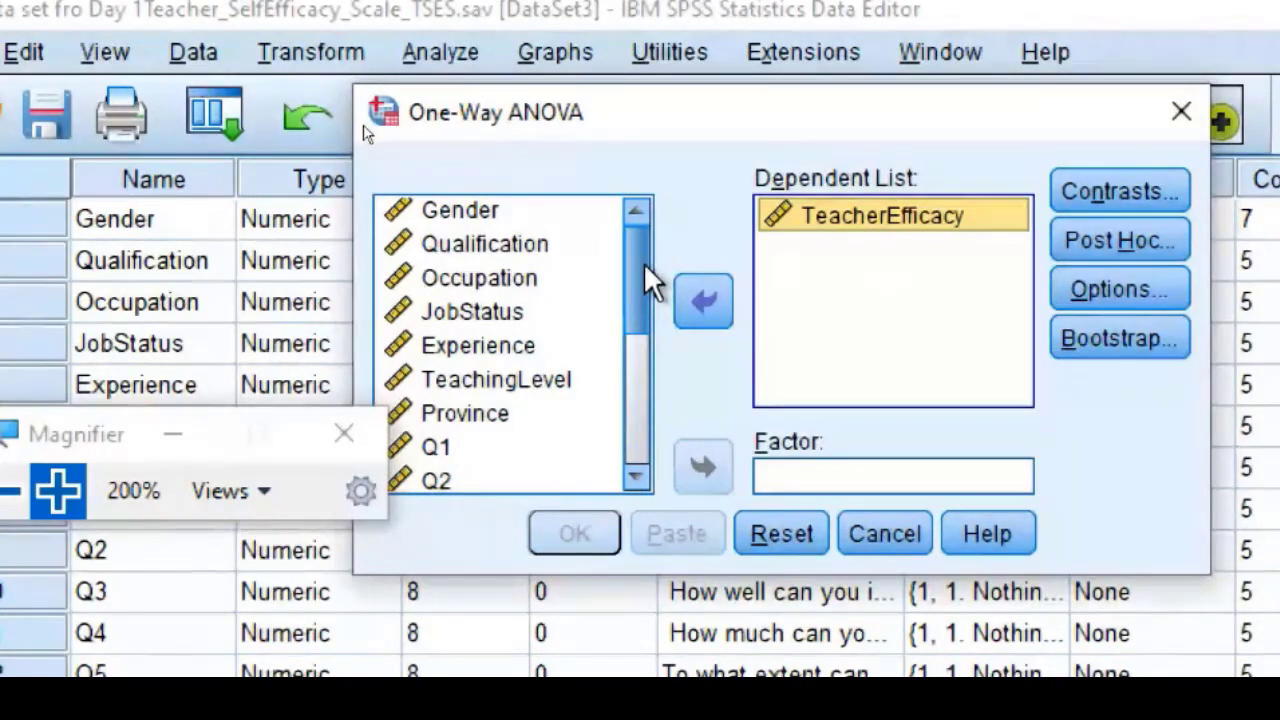
pyautogui.click(497, 283)
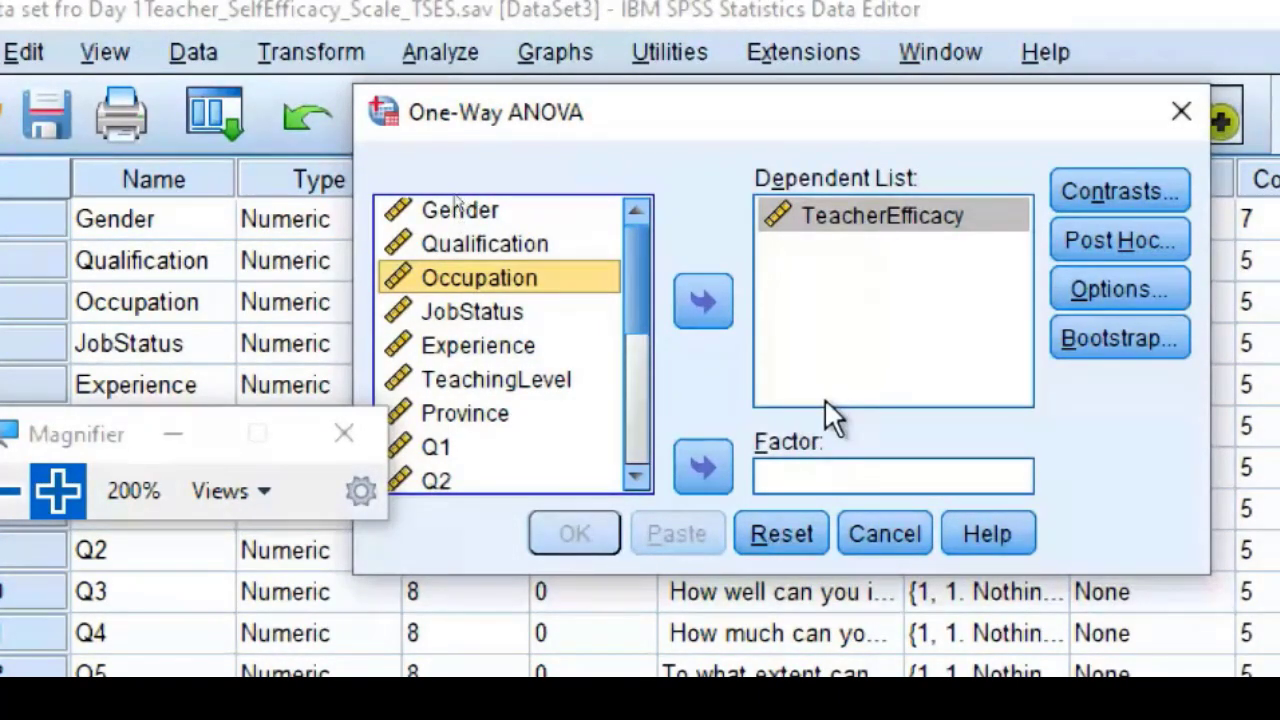
pyautogui.click(702, 484)
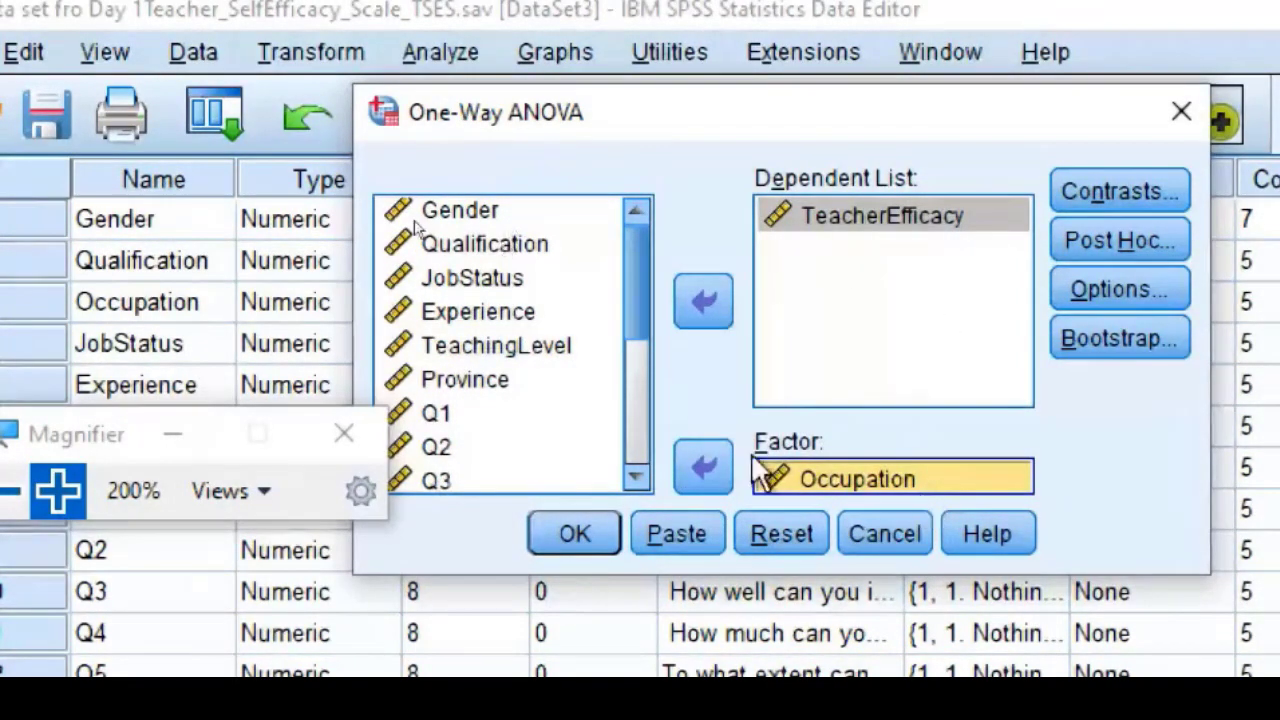
pyautogui.click(553, 531)
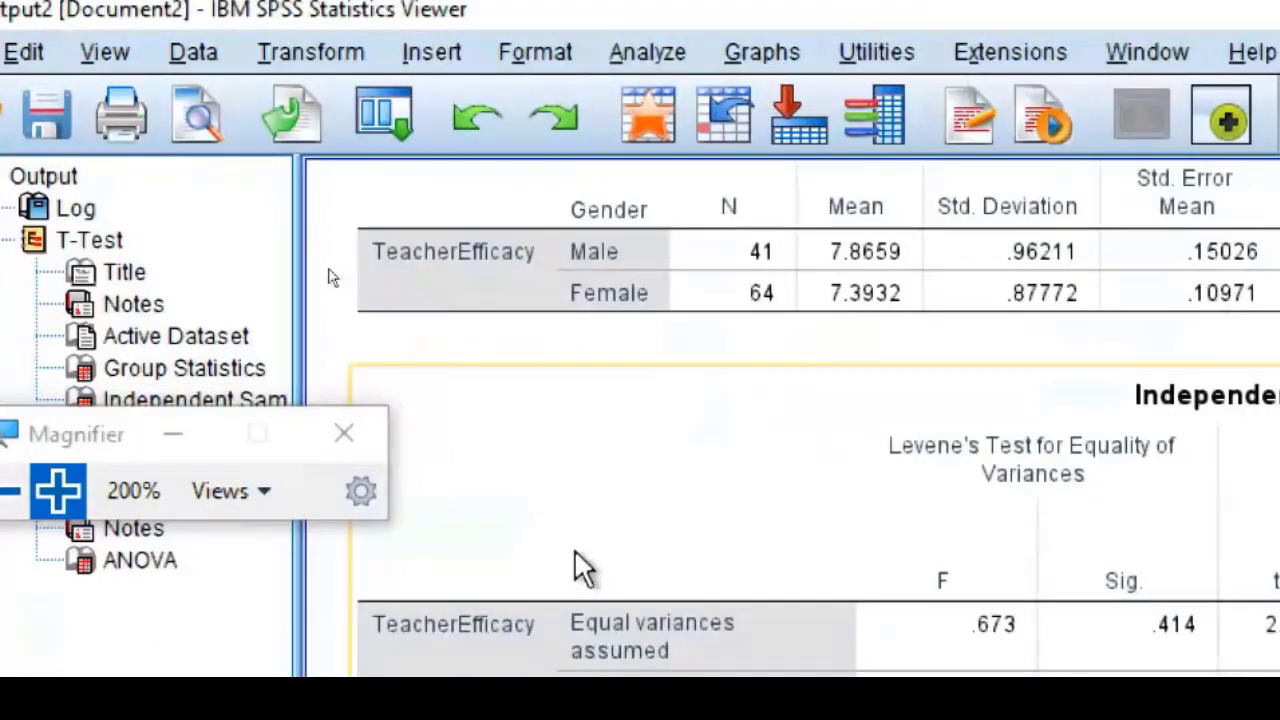
# Find the ANOVA table for TeacherEfficacy by Occupation in the output and examine its Sig. value at 200% magnification.
pyautogui.scroll(-1, 881, 445)
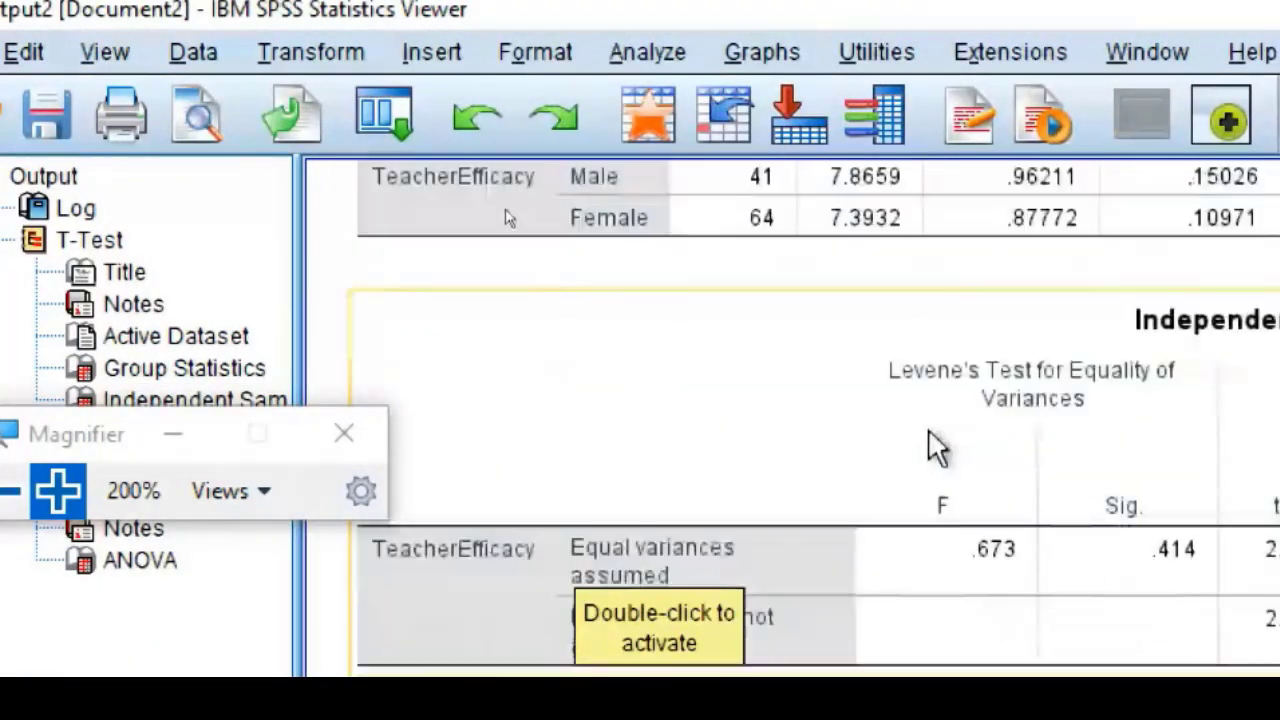
pyautogui.scroll(6, 800, 464)
pyautogui.scroll(-5, 800, 471)
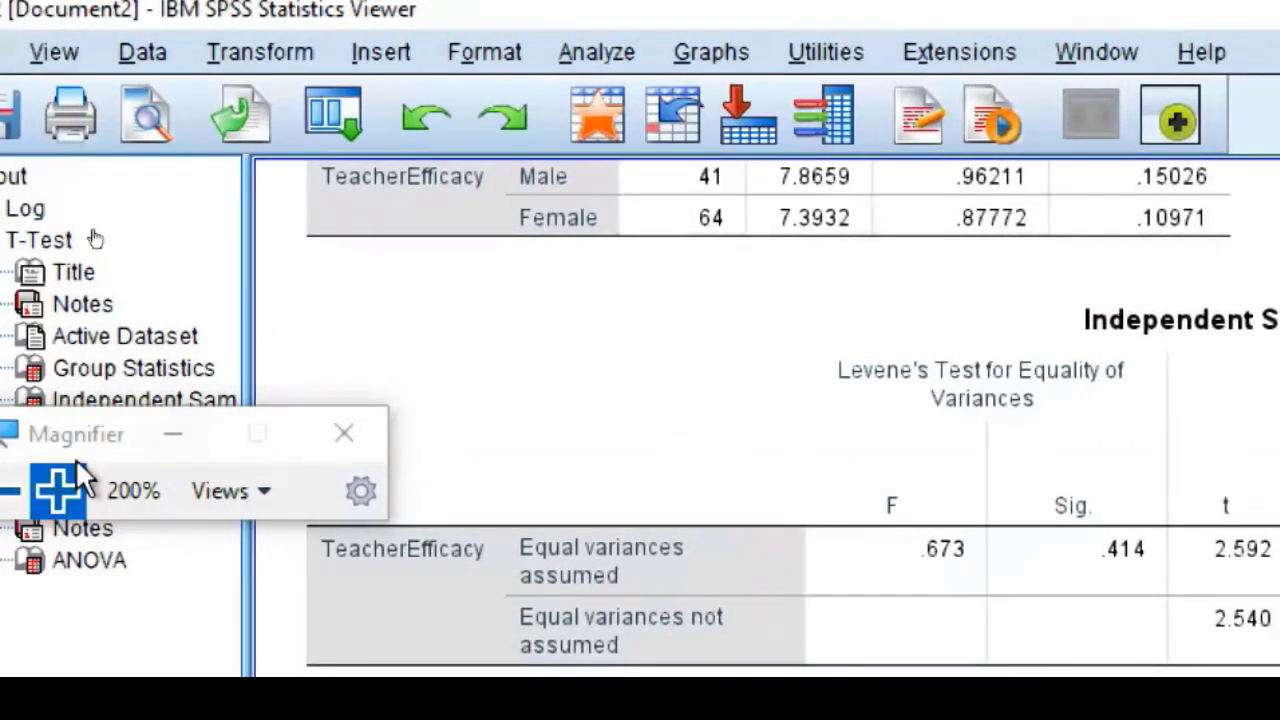
pyautogui.press('super+minus')
pyautogui.click(545, 516)
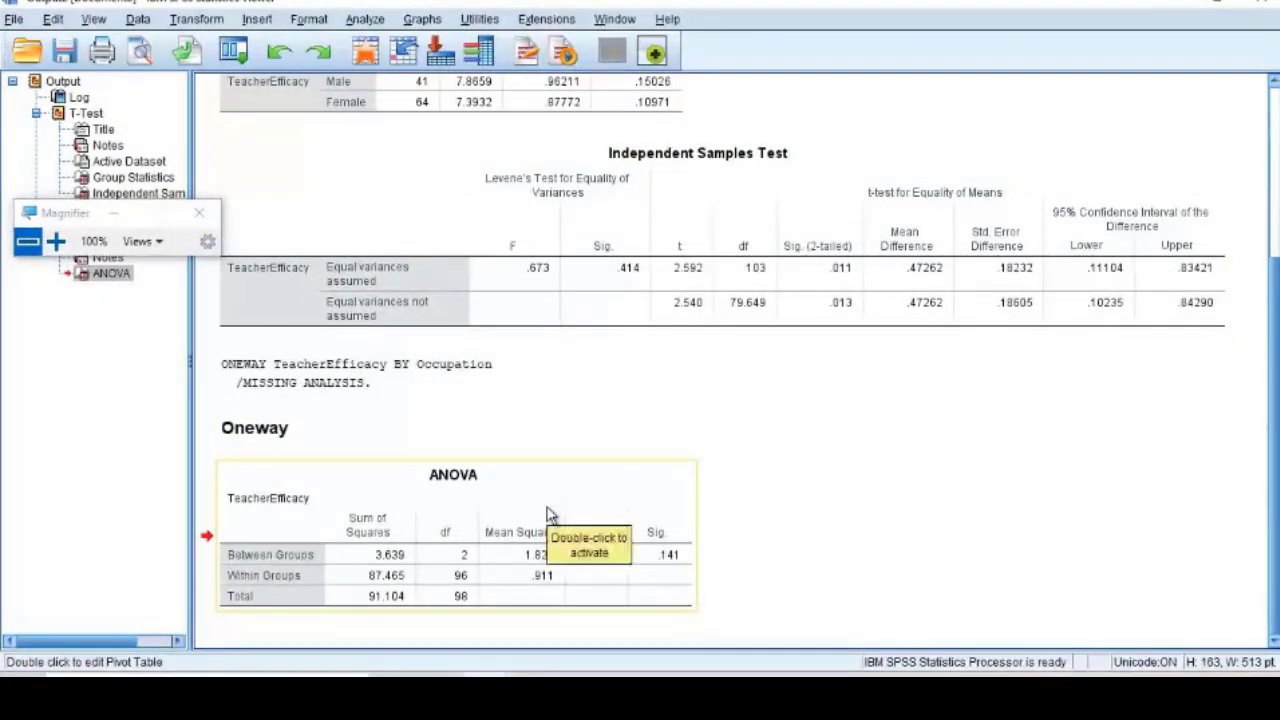
pyautogui.click(56, 242)
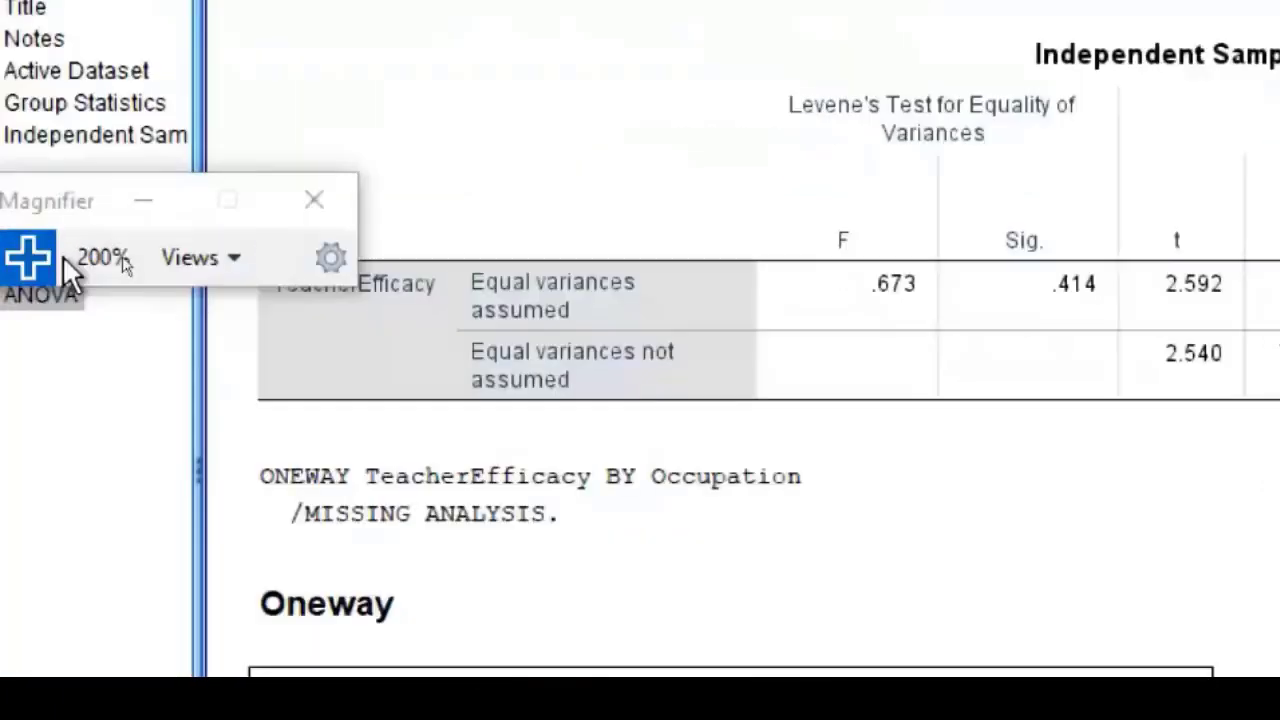
pyautogui.rightClick(457, 348)
pyautogui.click(888, 259)
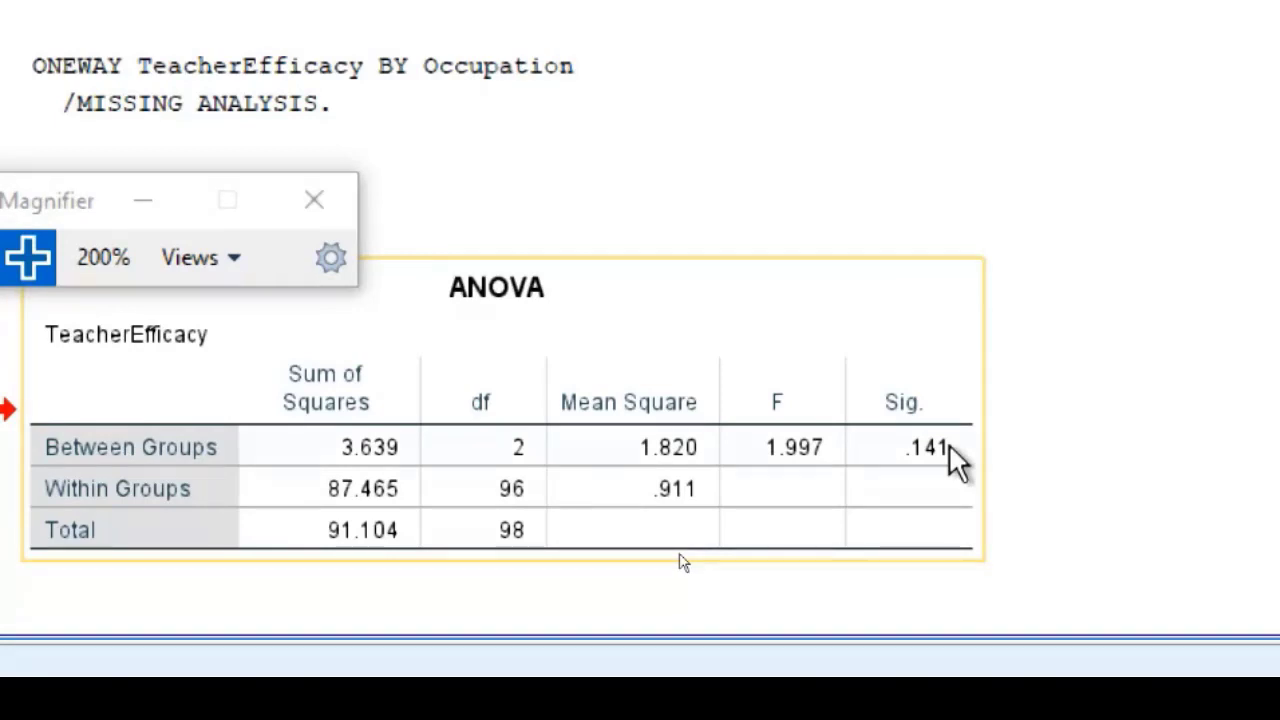
# Copy the ANOVA output table, switch to Word and paste it in place of the existing notes.
pyautogui.rightClick(410, 320)
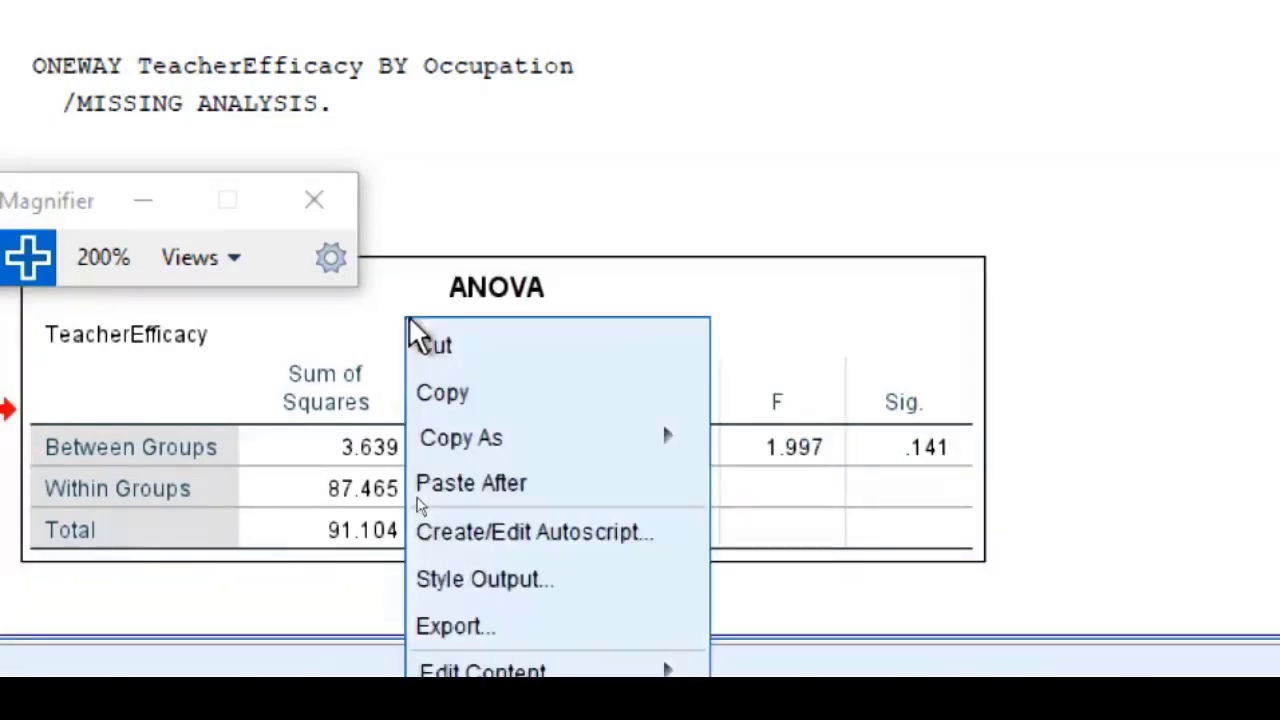
pyautogui.click(455, 393)
pyautogui.hotkey('alt', 'Tab')
pyautogui.hotkey('alt', 'Tab')
pyautogui.hotkey('alt', 'Tab')
pyautogui.press('Delete')
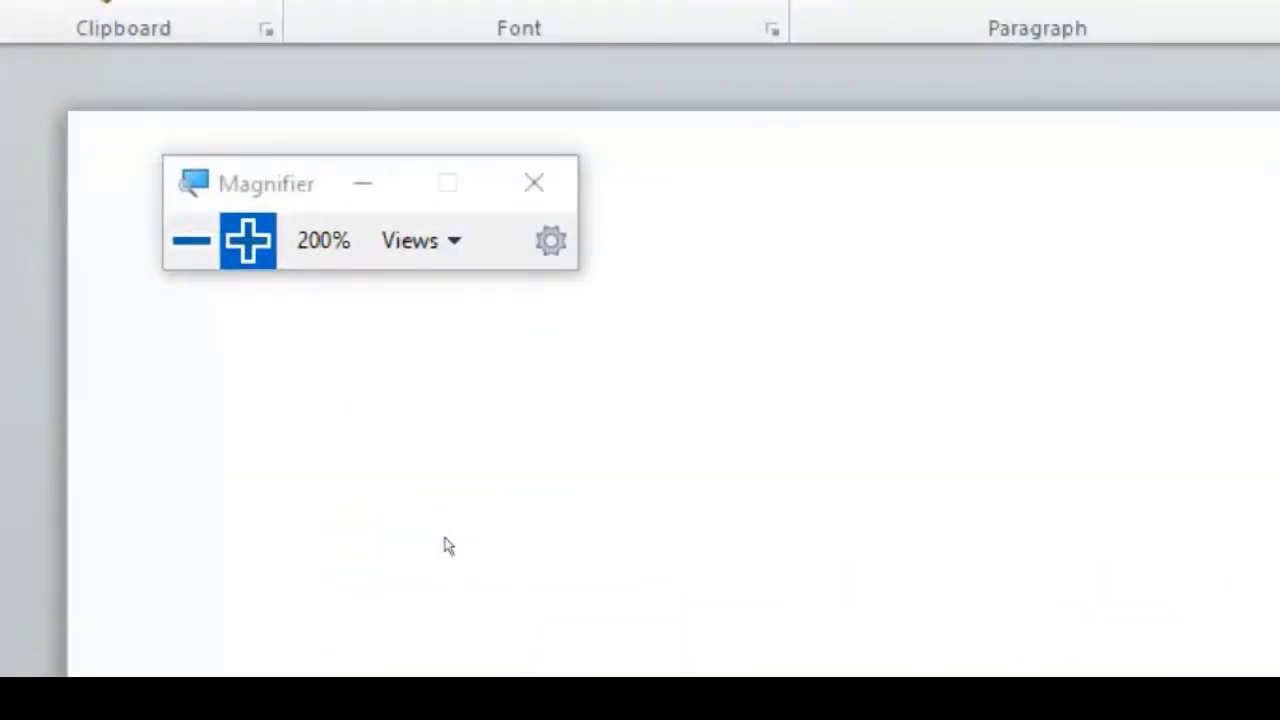
pyautogui.hotkey('ctrl', 'v')
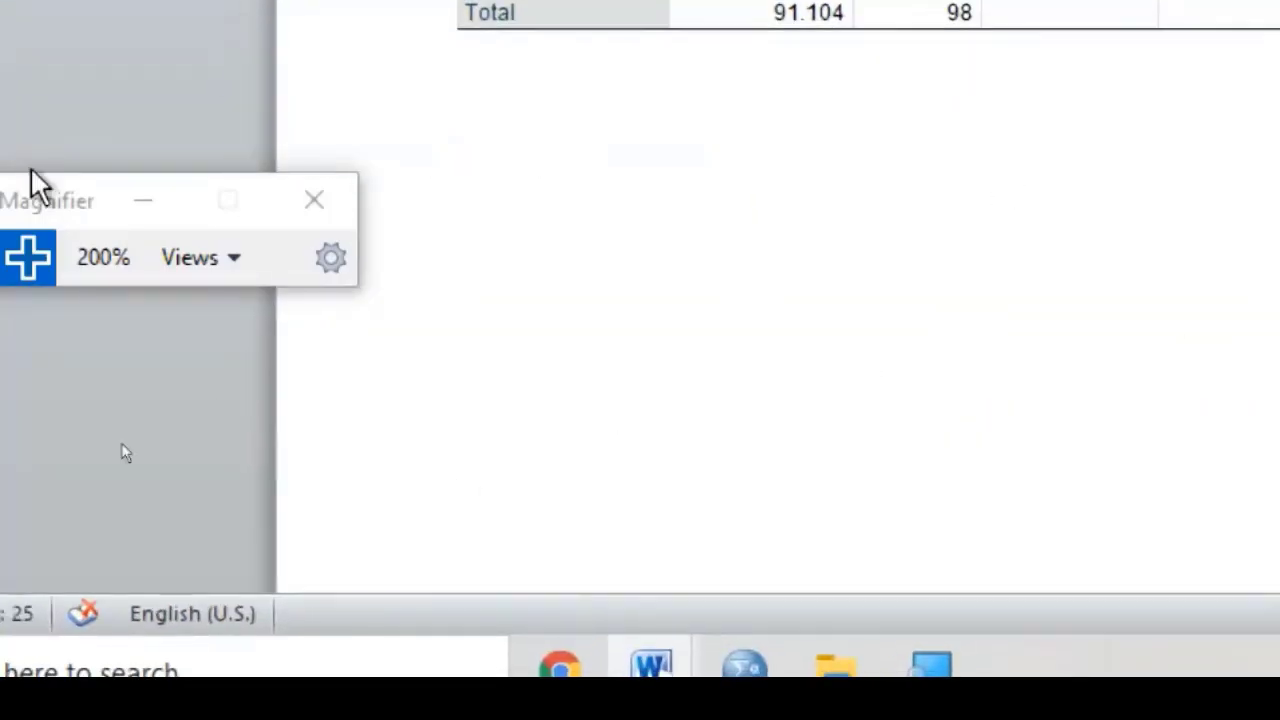
pyautogui.moveTo(57, 205); pyautogui.dragTo(180, 222)
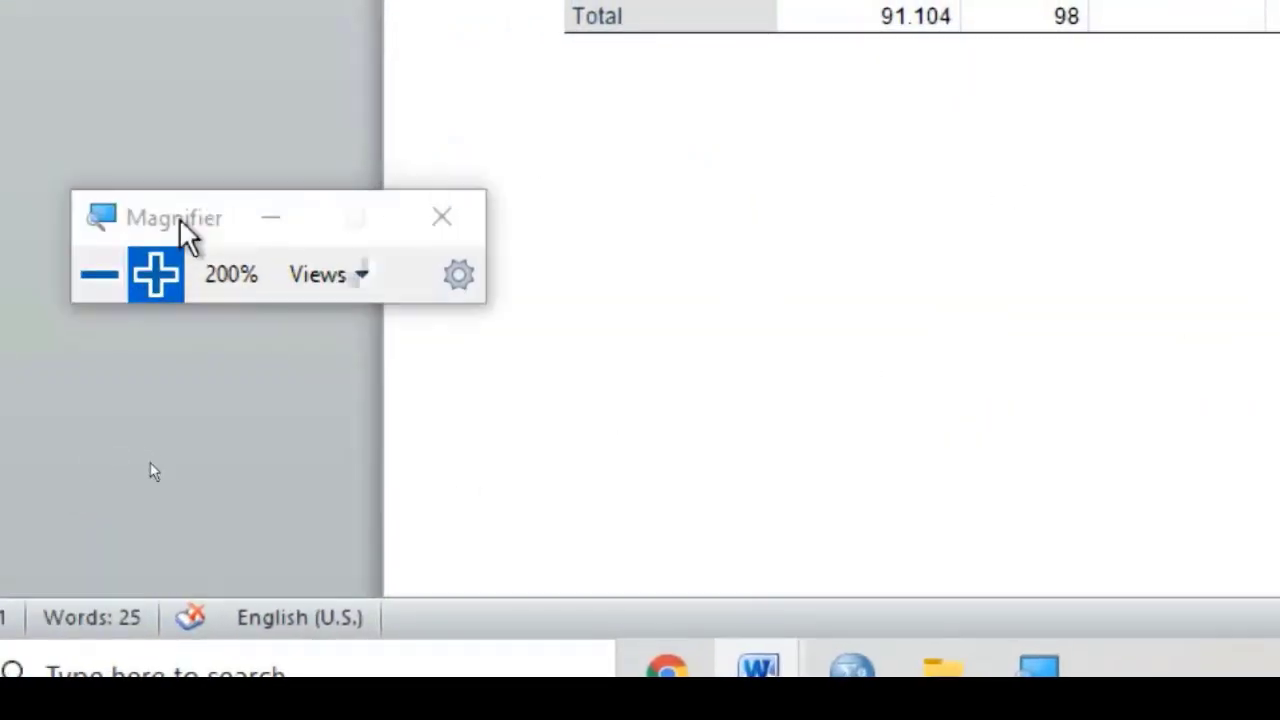
# Reduce the screen magnification, enlarge the document to 180% and highlight the Between Groups Sig. value in the ANOVA table.
pyautogui.click(99, 278)
pyautogui.scroll(5, 618, 525)
pyautogui.press('ctrl')
pyautogui.click(281, 461)
pyautogui.scroll(3, 466, 533)
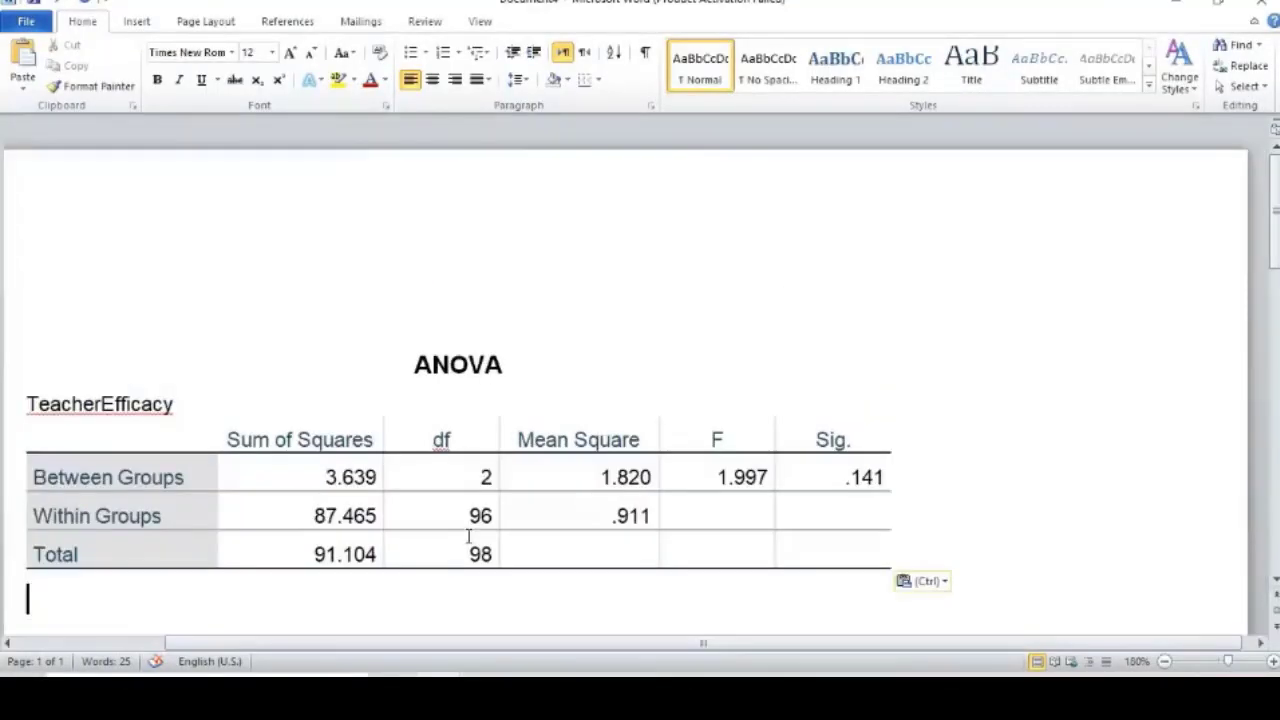
pyautogui.moveTo(829, 486); pyautogui.dragTo(886, 478)
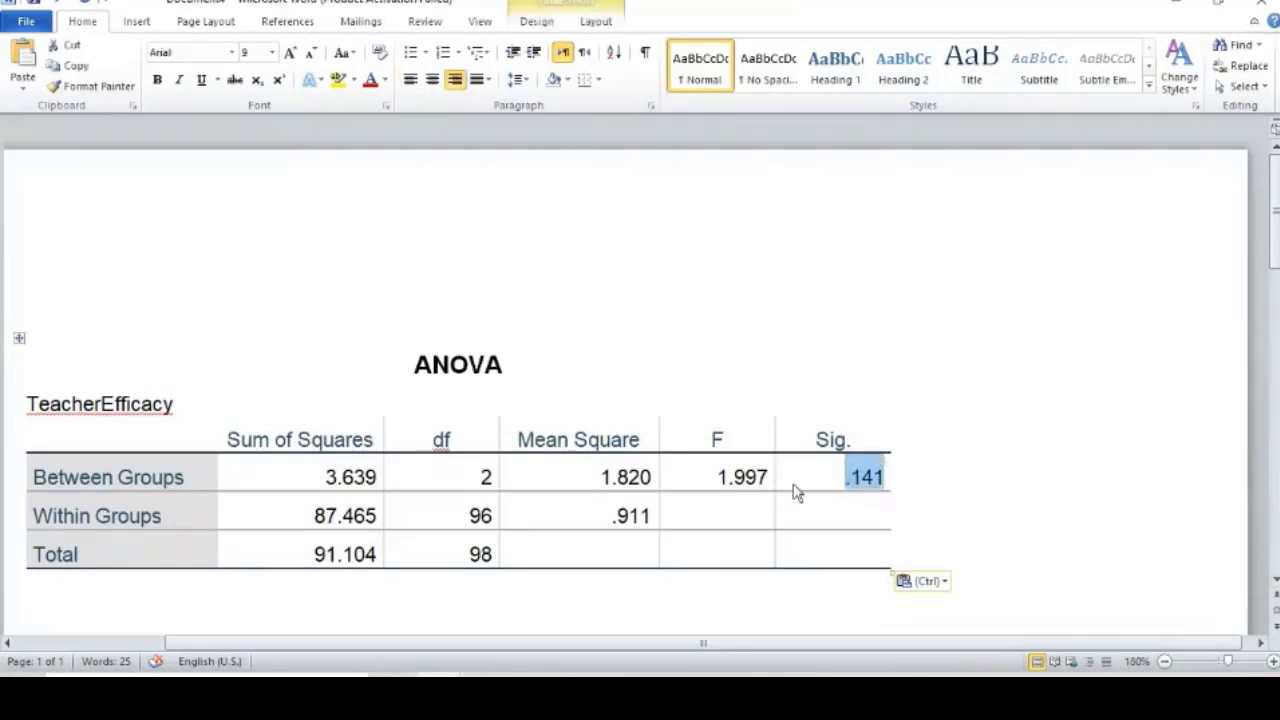
# Write "Conclusion: Fail to Reject Null Hypothesis." below the ANOVA table.
pyautogui.scroll(-3, 457, 466)
pyautogui.click(457, 461)
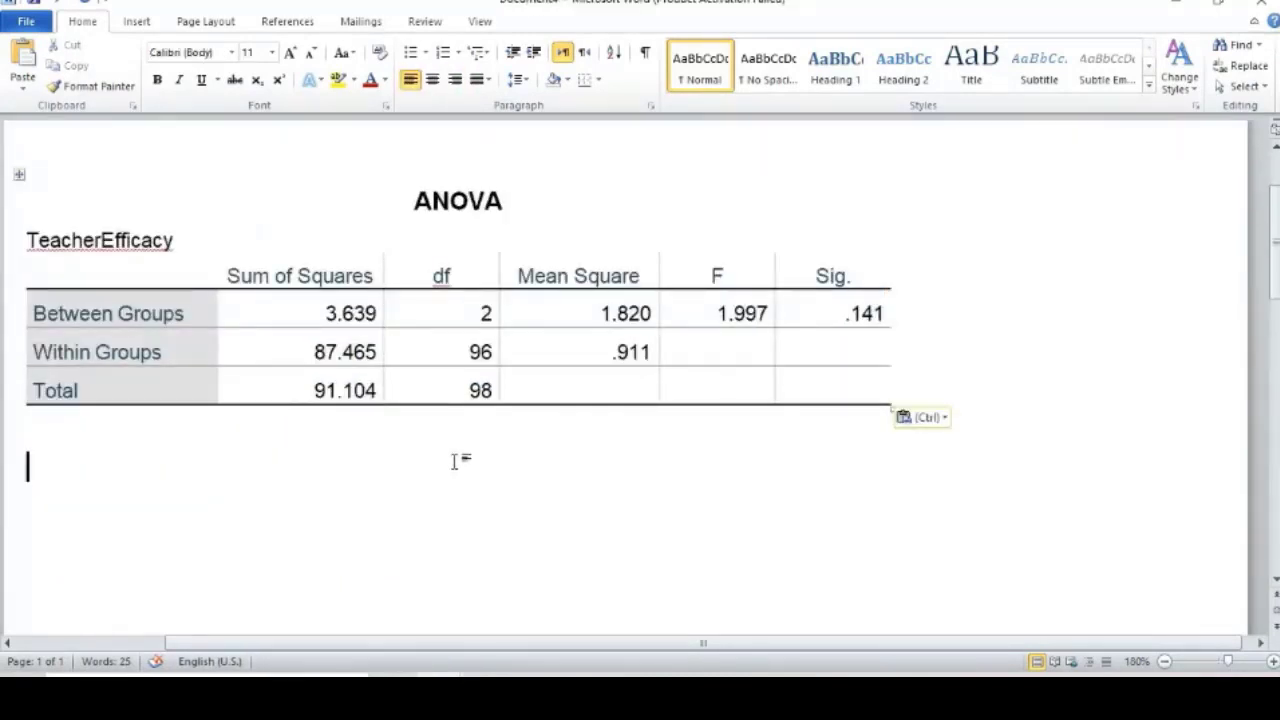
pyautogui.write('W')
pyautogui.press('BackSpace')
pyautogui.write('Conclusion: Fail to R')
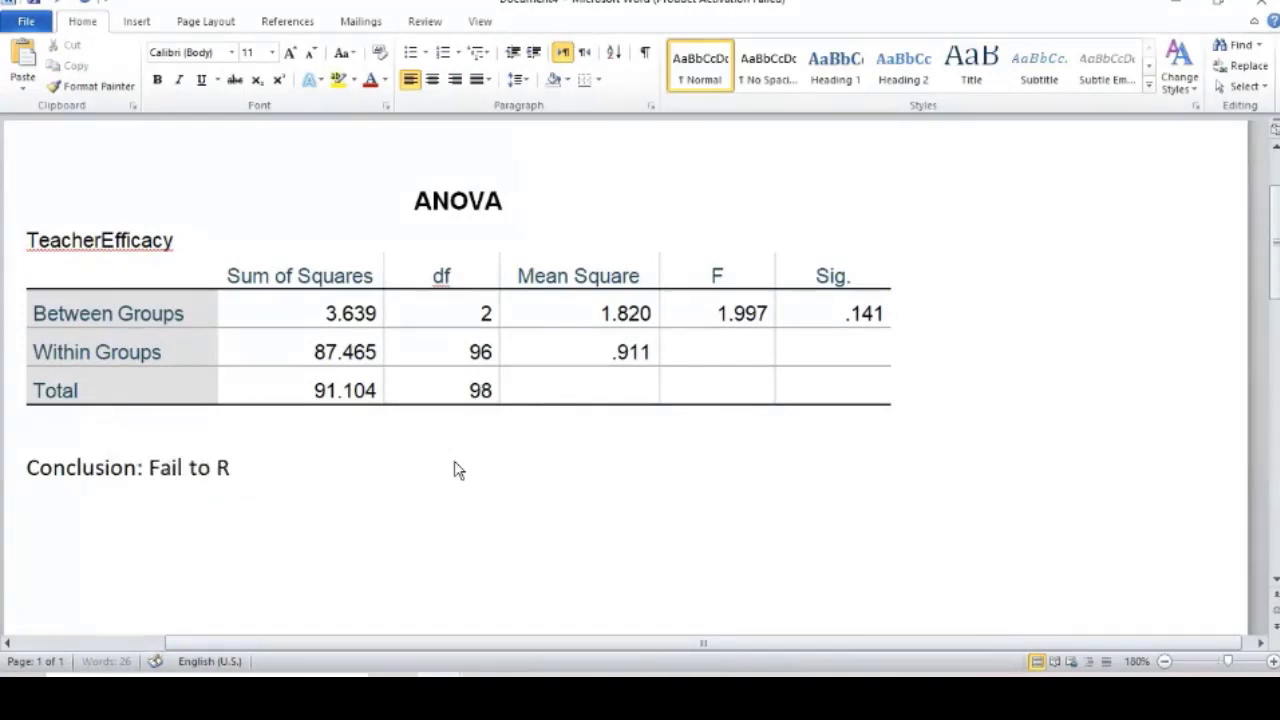
pyautogui.write('ejdfct ')
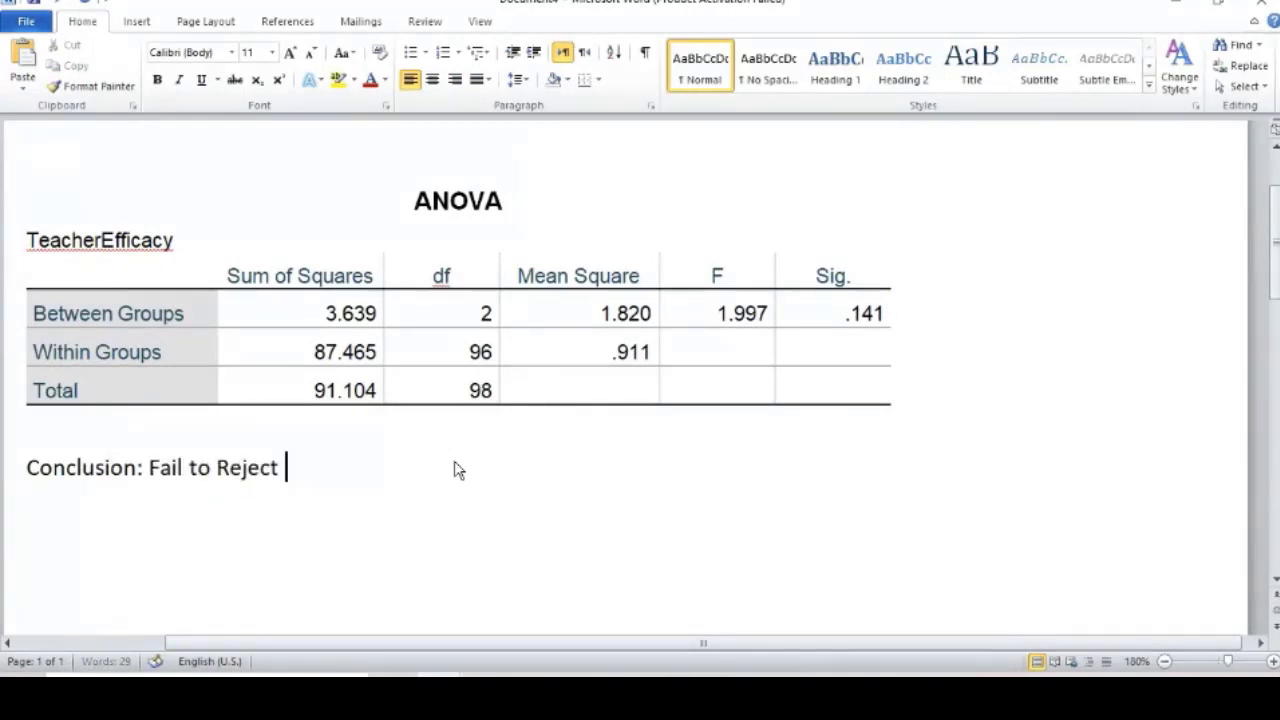
pyautogui.write('Null Hypothesis.')
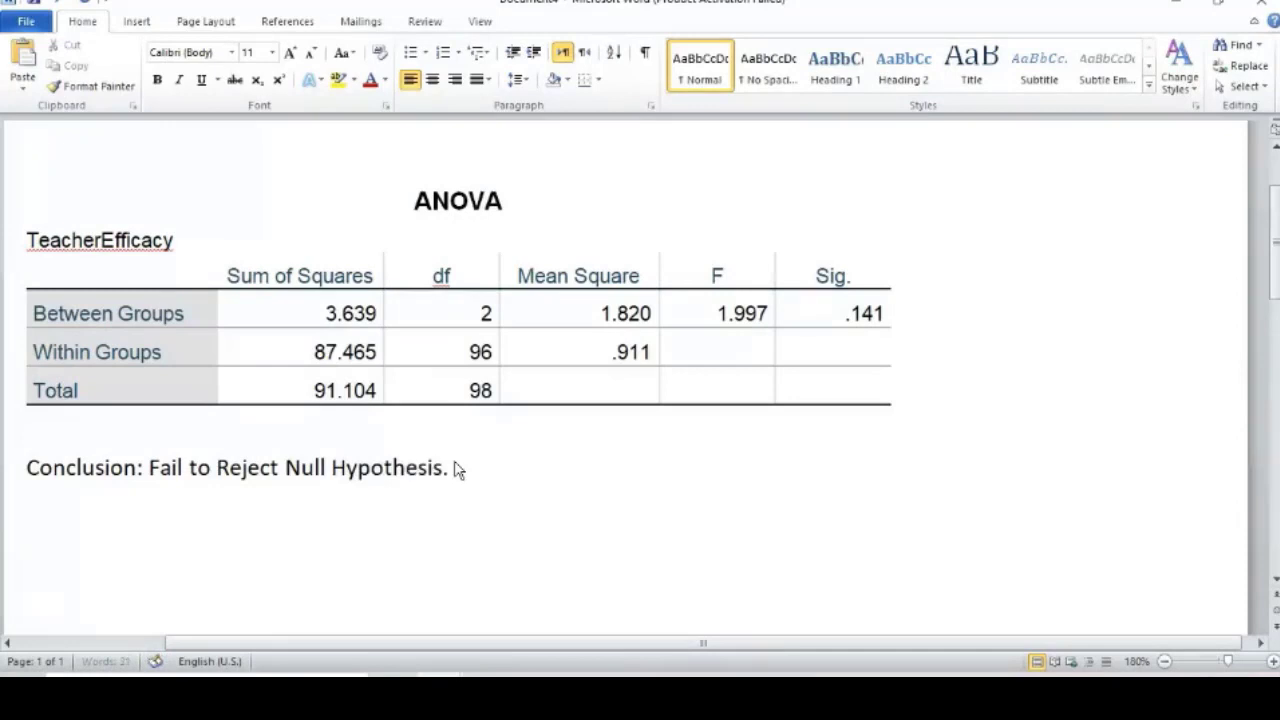
# Make "Fail to Reject Null Hypothesis." bold, leaving the "Conclusion:" label in regular weight.
pyautogui.hotkey('shift', 'Home')
pyautogui.hotkey('ctrl', 'shift', 'Right')
pyautogui.hotkey('ctrl', 'shift', 'Right')
pyautogui.hotkey('ctrl', 'b')
pyautogui.click(455, 464)
# Add the line "Why ? (Because .141 is more than .005 (alpha)" in bold under the conclusion.
pyautogui.press('Return')
pyautogui.write('Why ? (Because')
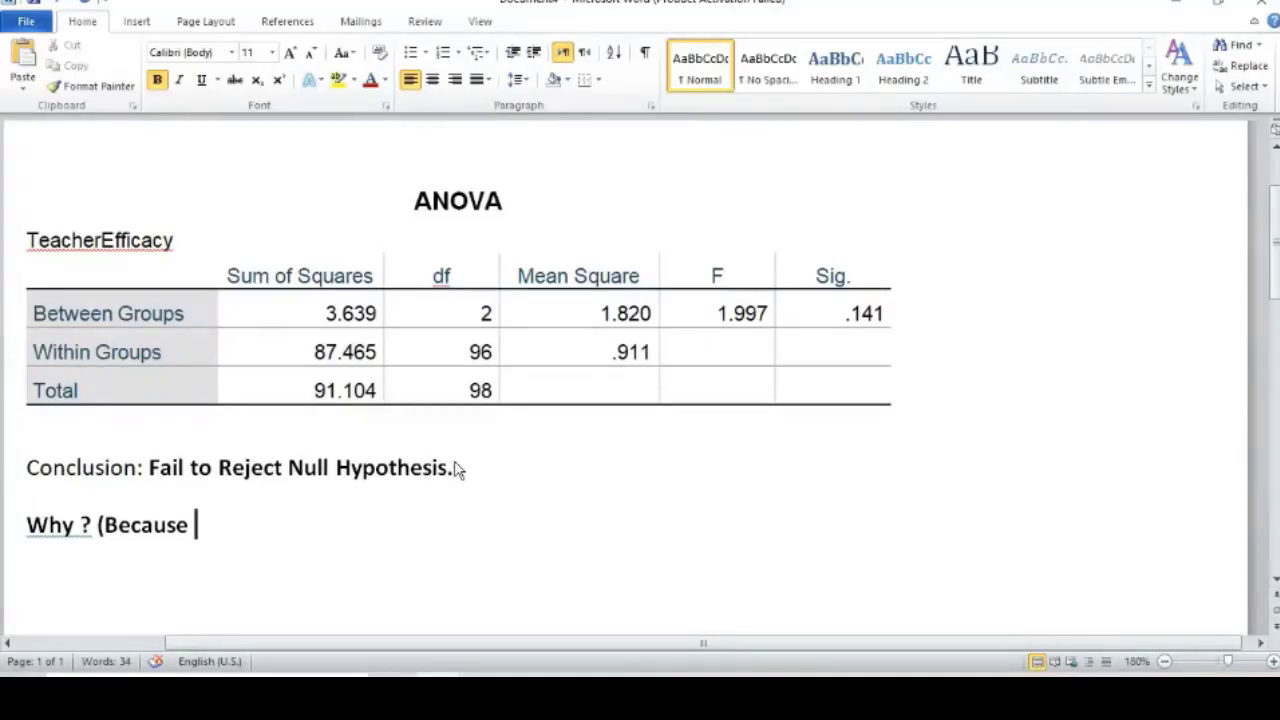
pyautogui.write('.141 is more than .005 (akl')
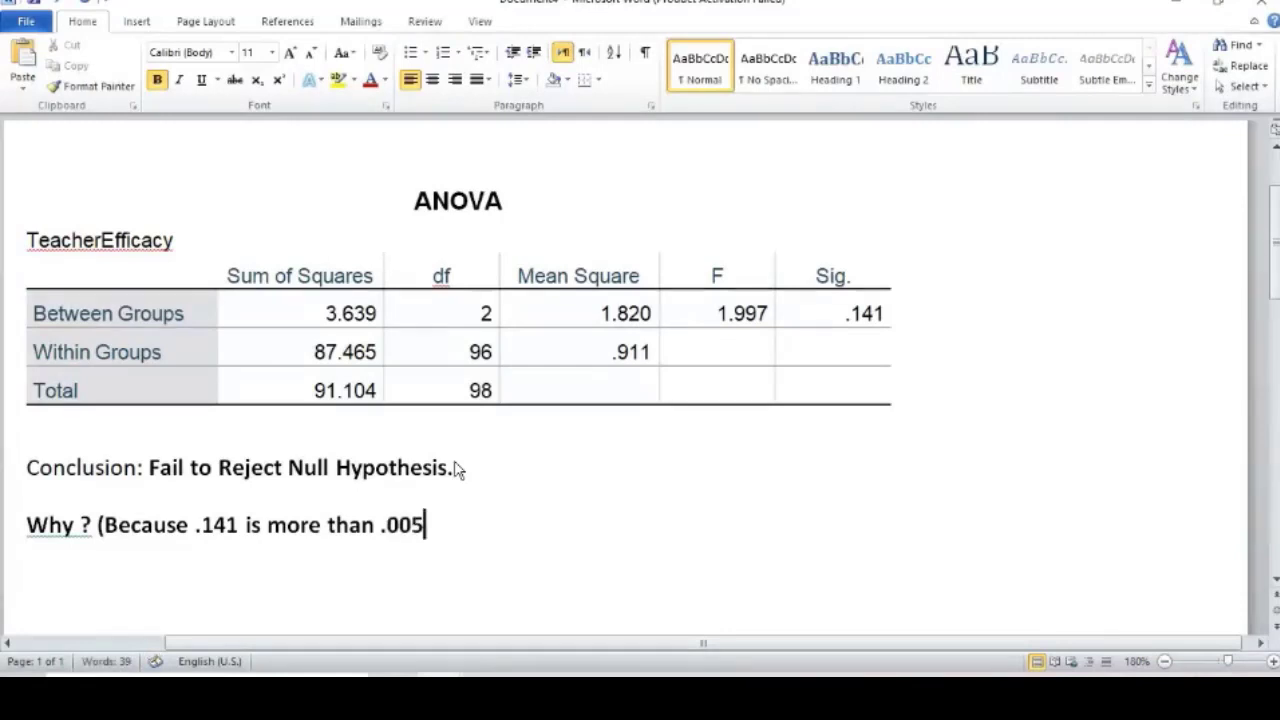
pyautogui.press('BackSpace')
pyautogui.press('BackSpace')
pyautogui.write('alpha)')
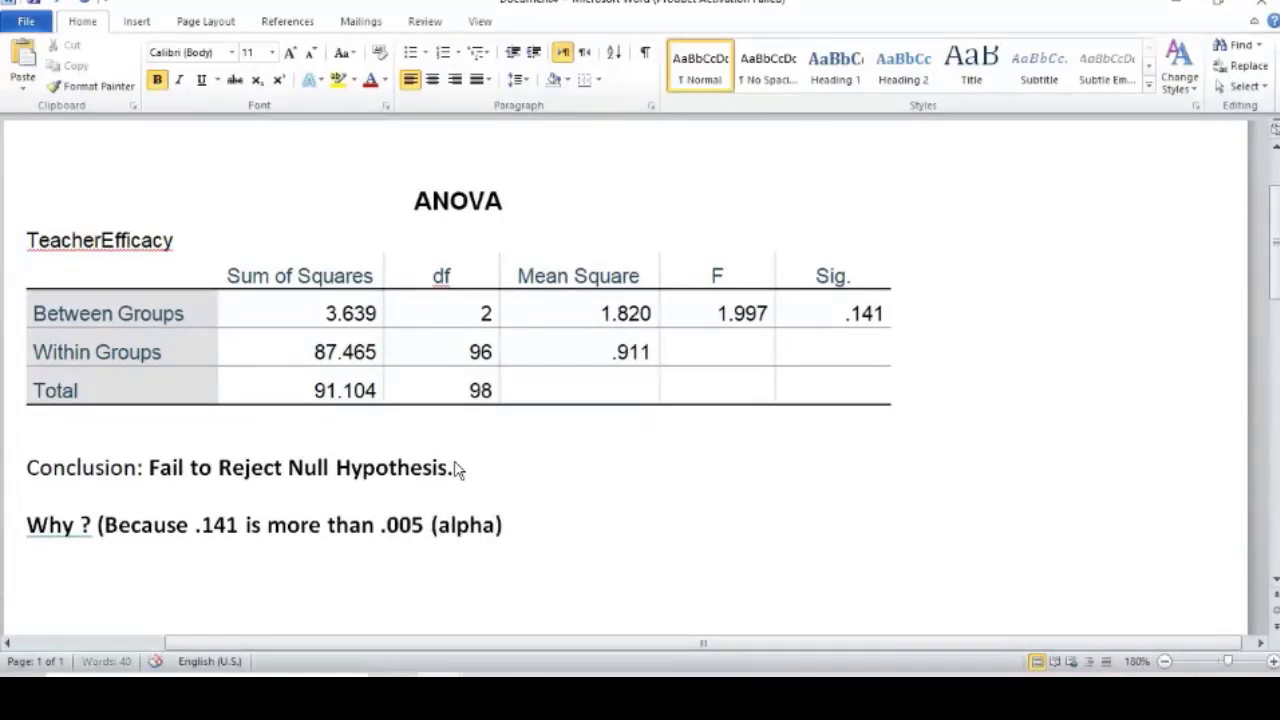
# Add the bold heading "Research Conclusion?" under the explanation and start a new paragraph below it.
pyautogui.press('Return')
pyautogui.write('Resea')
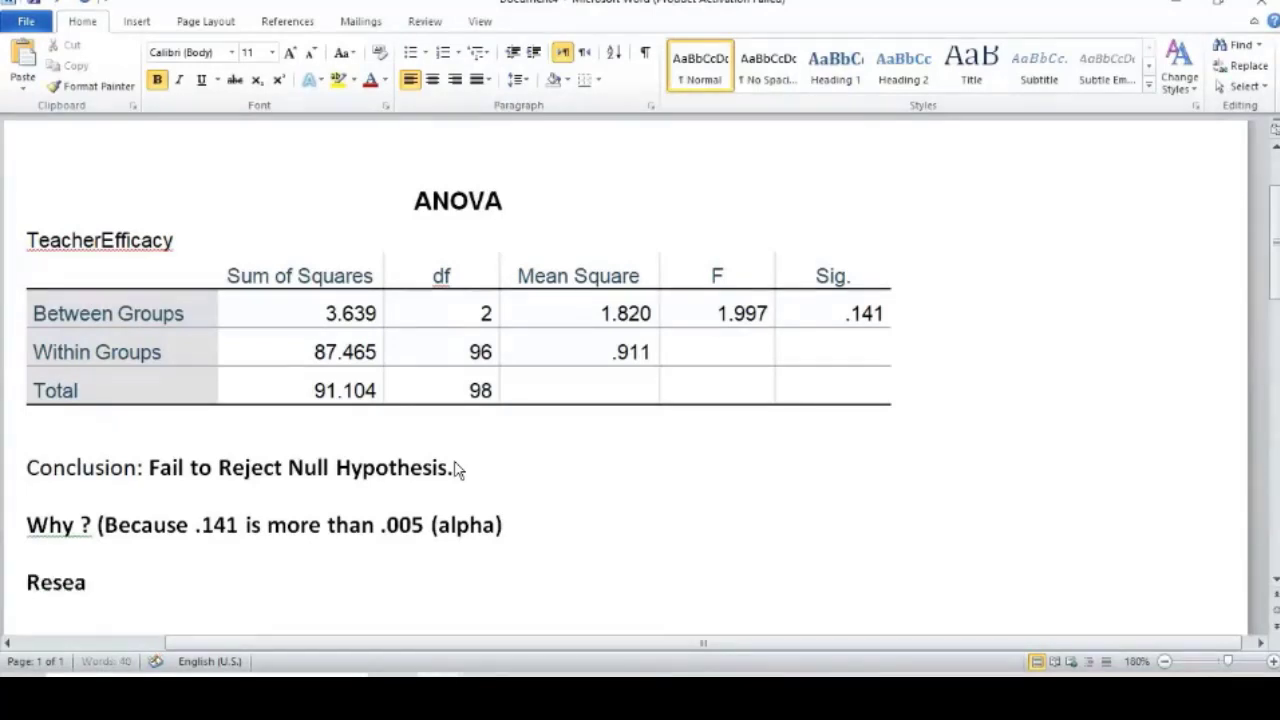
pyautogui.write('rch Conclusion:')
pyautogui.press('BackSpace')
pyautogui.write('?')
pyautogui.press('Return')
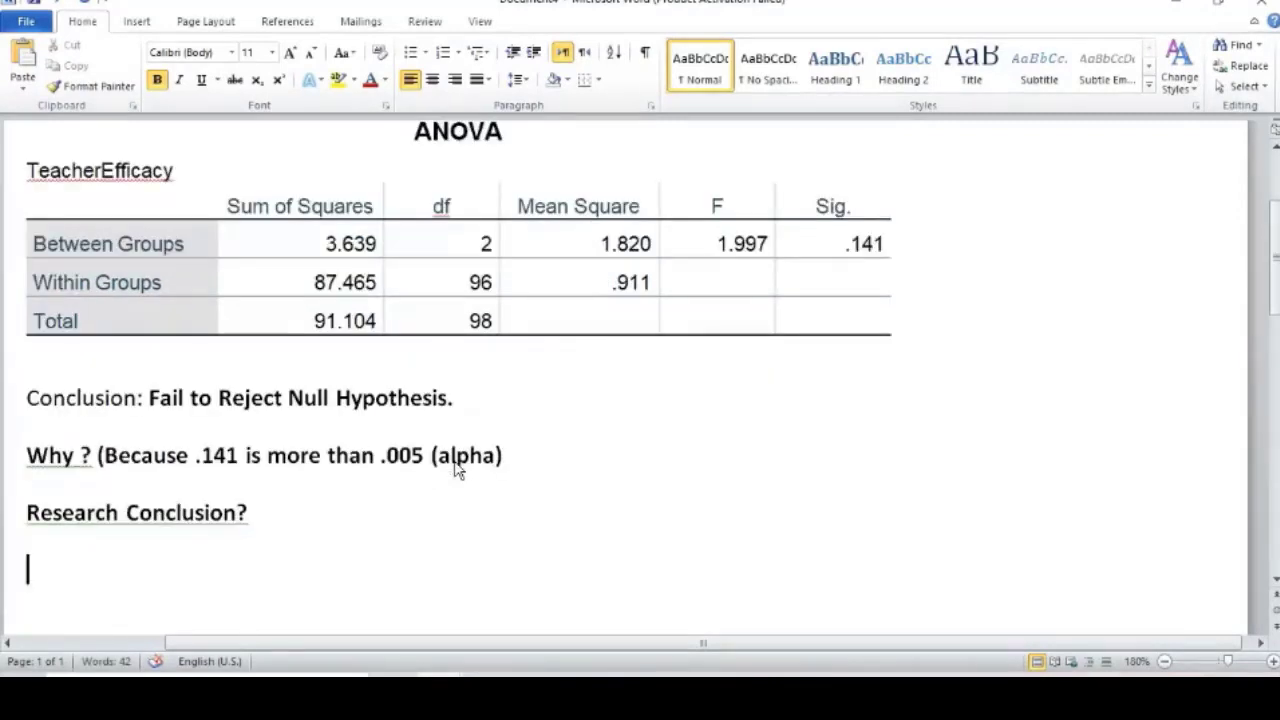
# Write "There is no significant difference in teacher efficacy based on occupation." under the research conclusion heading.
pyautogui.write('There is no')
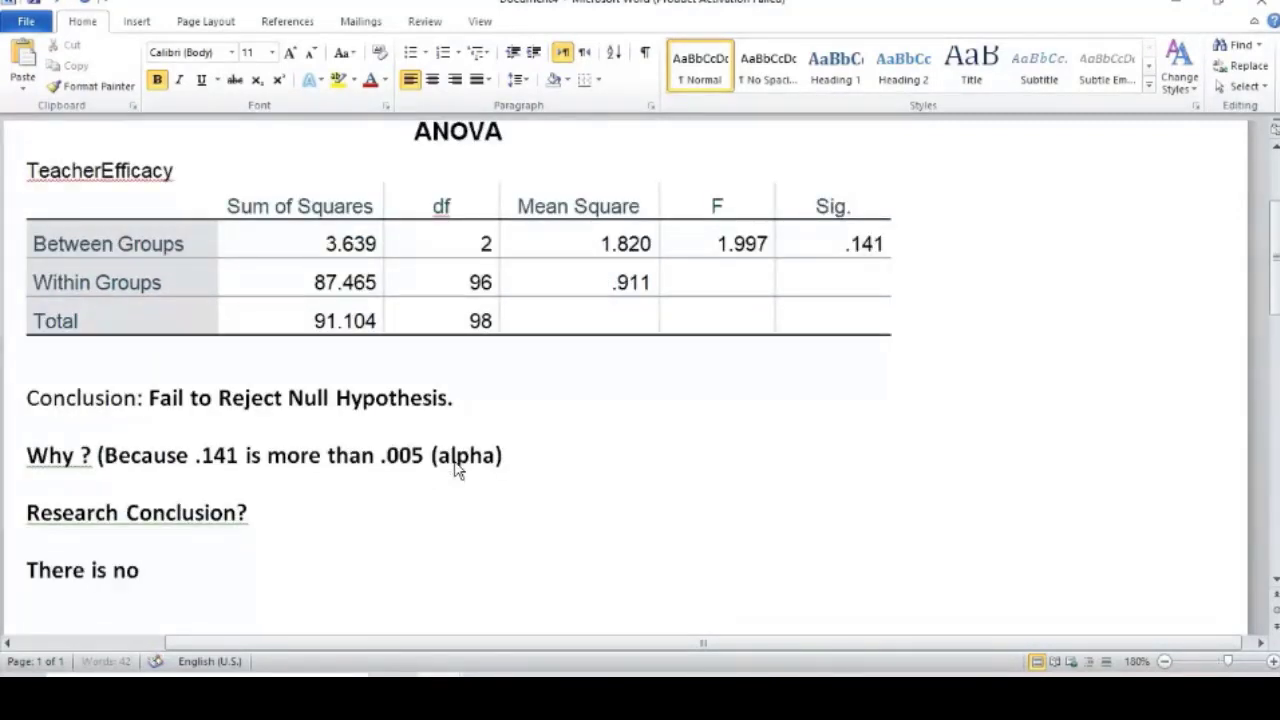
pyautogui.write(' significant differenc')
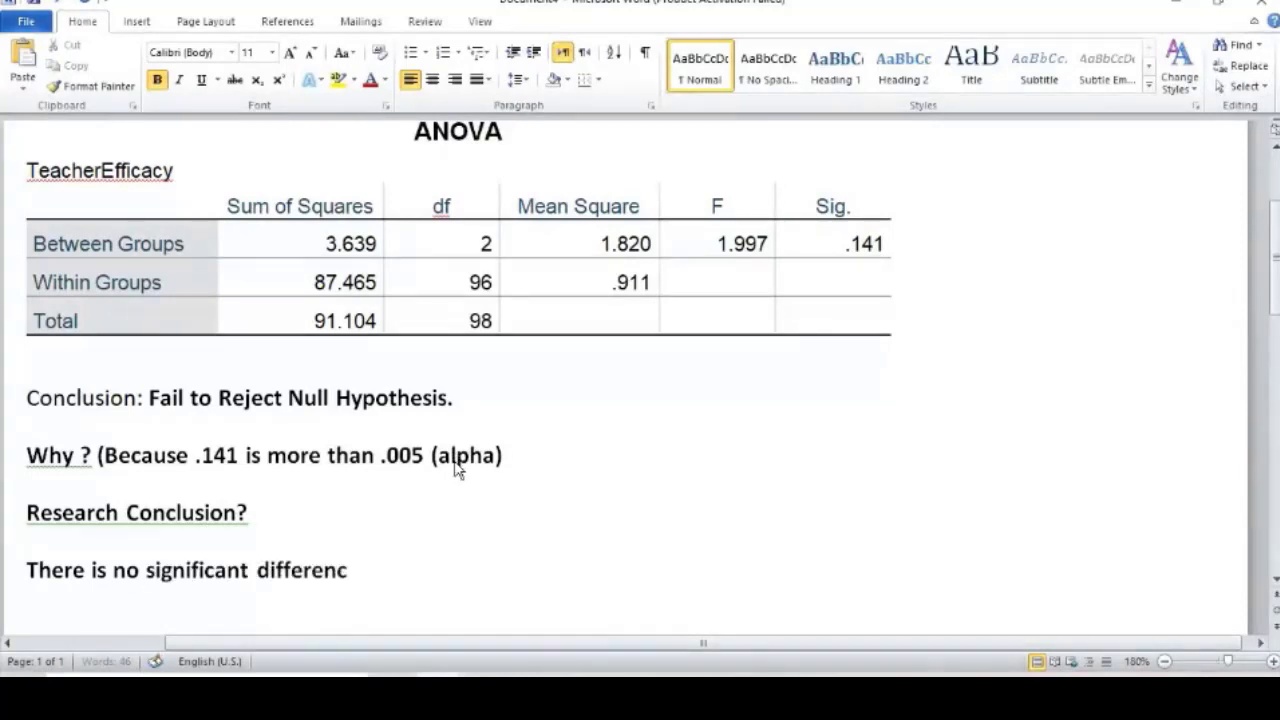
pyautogui.write('e in teacher ef')
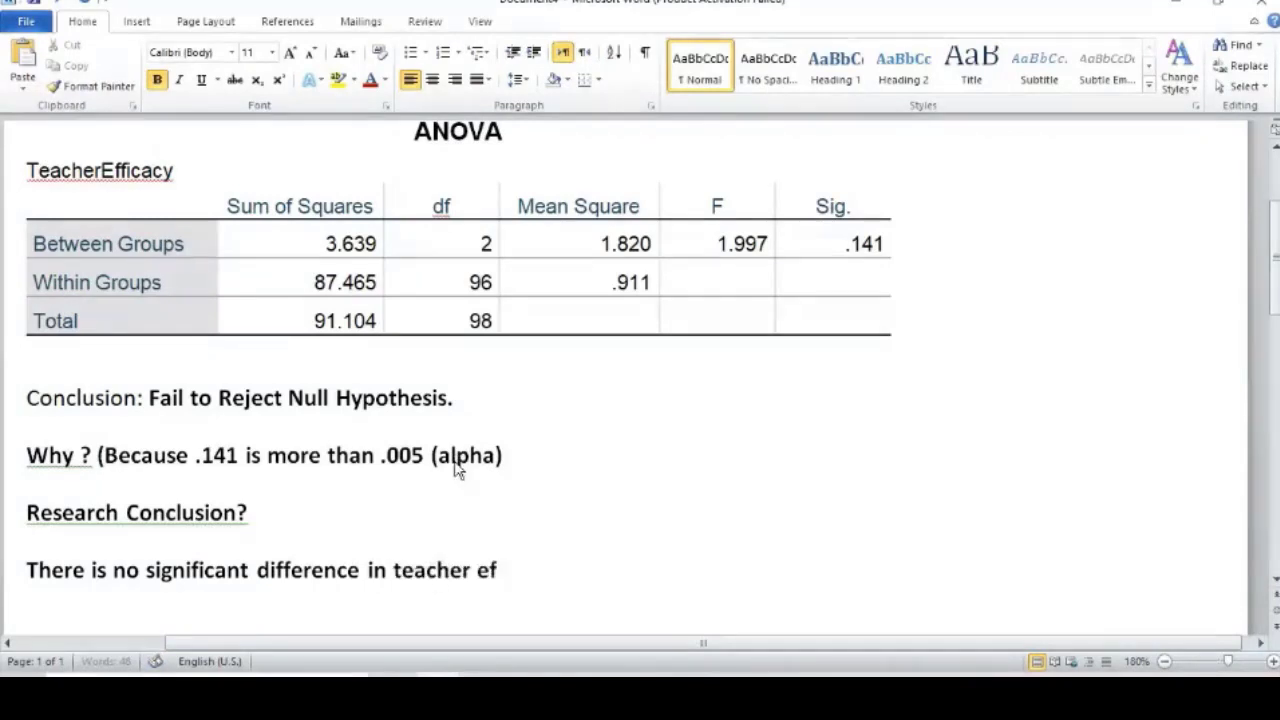
pyautogui.write('ficacy based on occupation.')
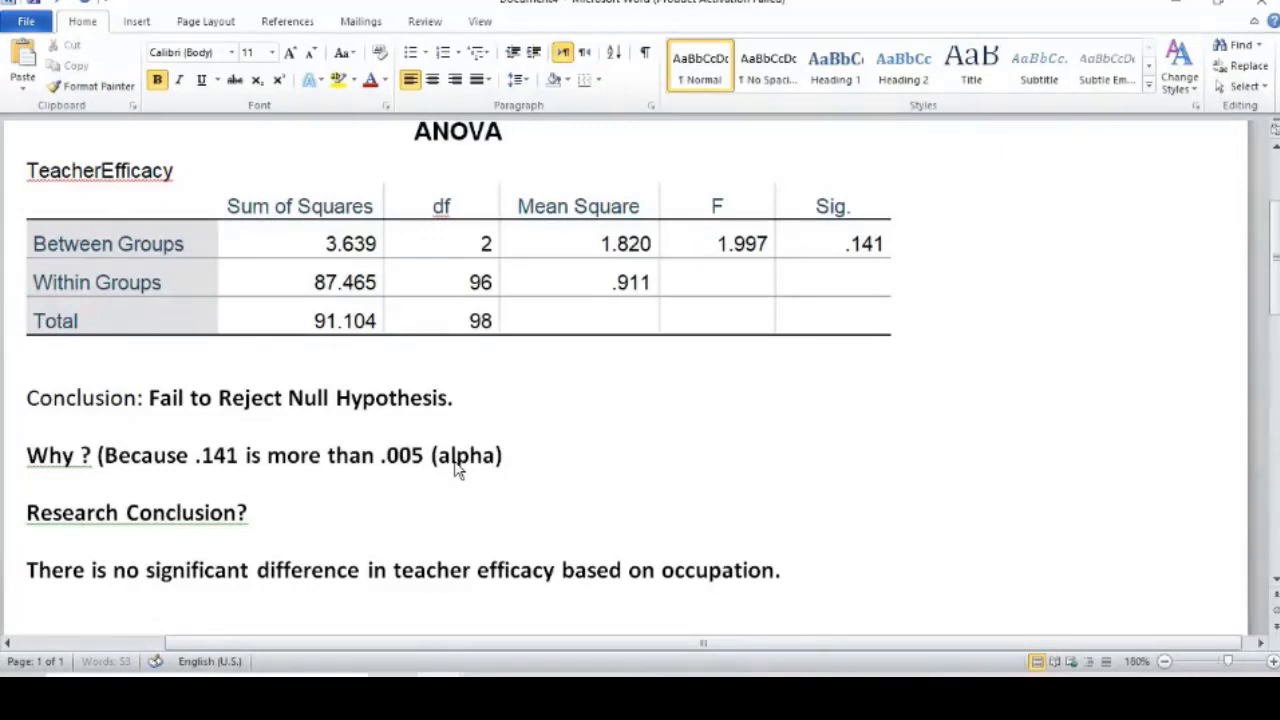
pyautogui.press('Return')
# Preview the open SPSS and Word windows, and highlight the research conclusion sentence in the document to review it.
pyautogui.moveTo(487, 695)
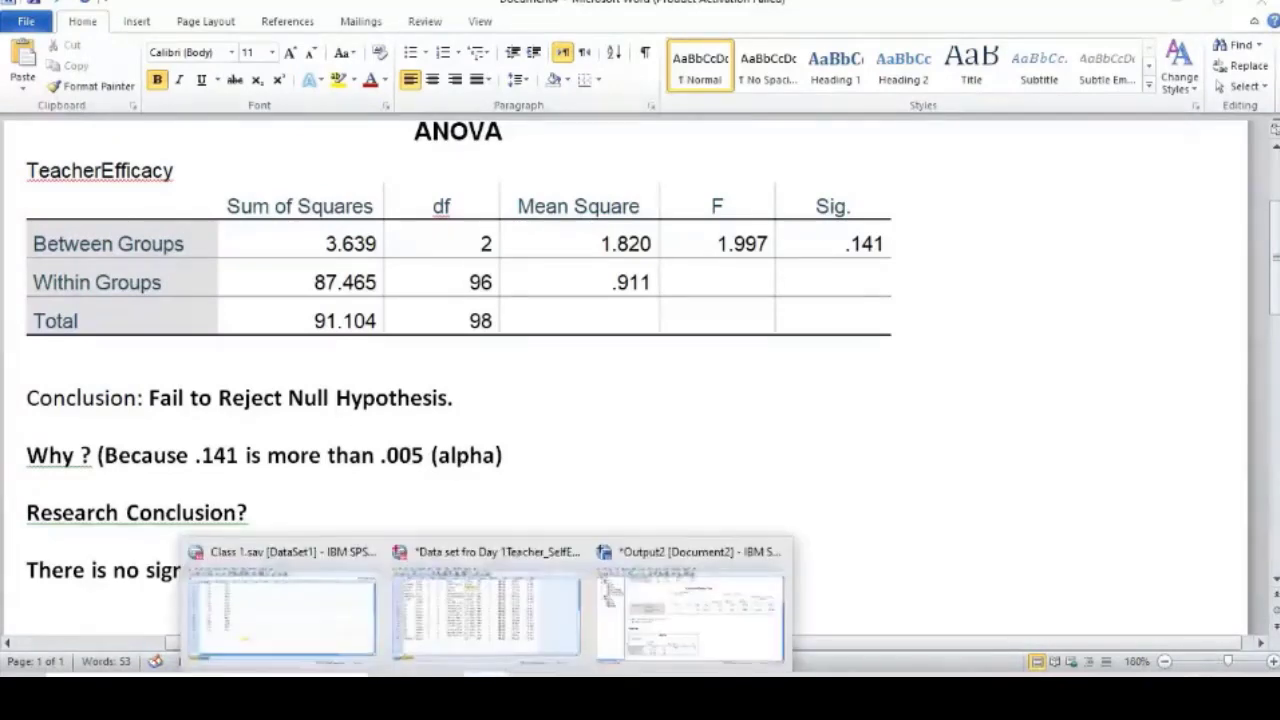
pyautogui.moveTo(518, 625)
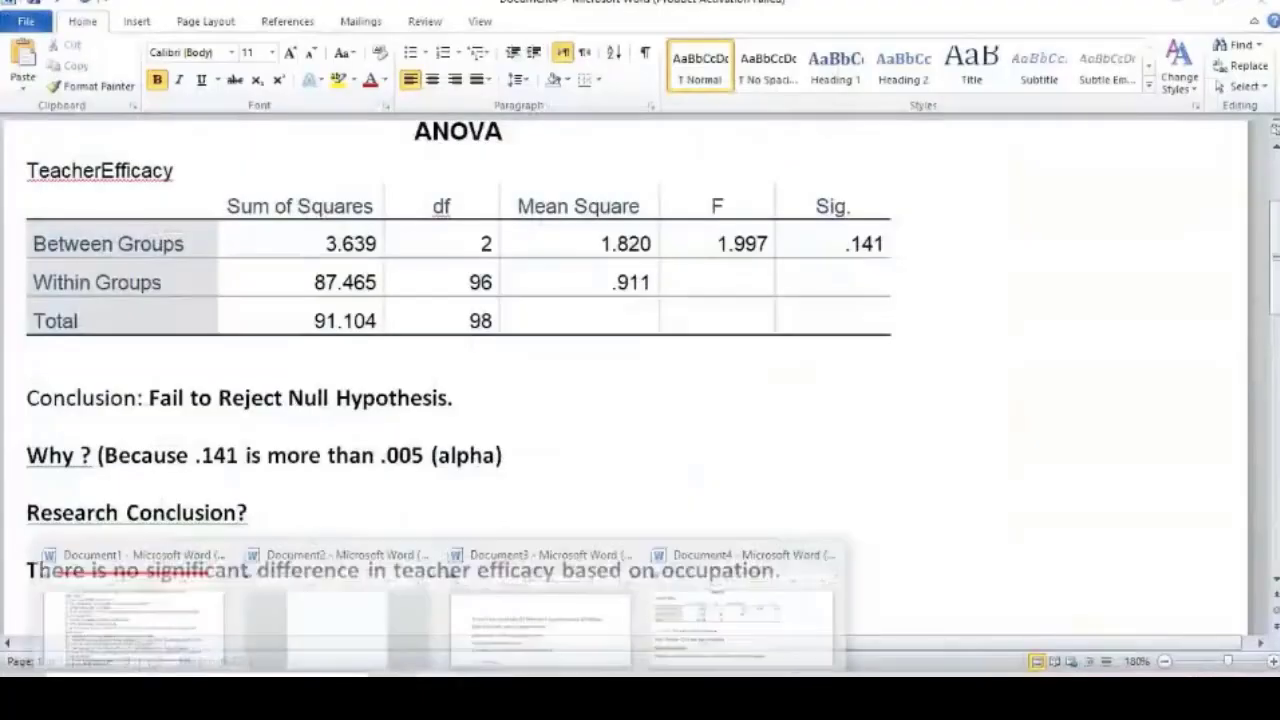
pyautogui.click(518, 540)
pyautogui.moveTo(790, 570); pyautogui.dragTo(258, 532)
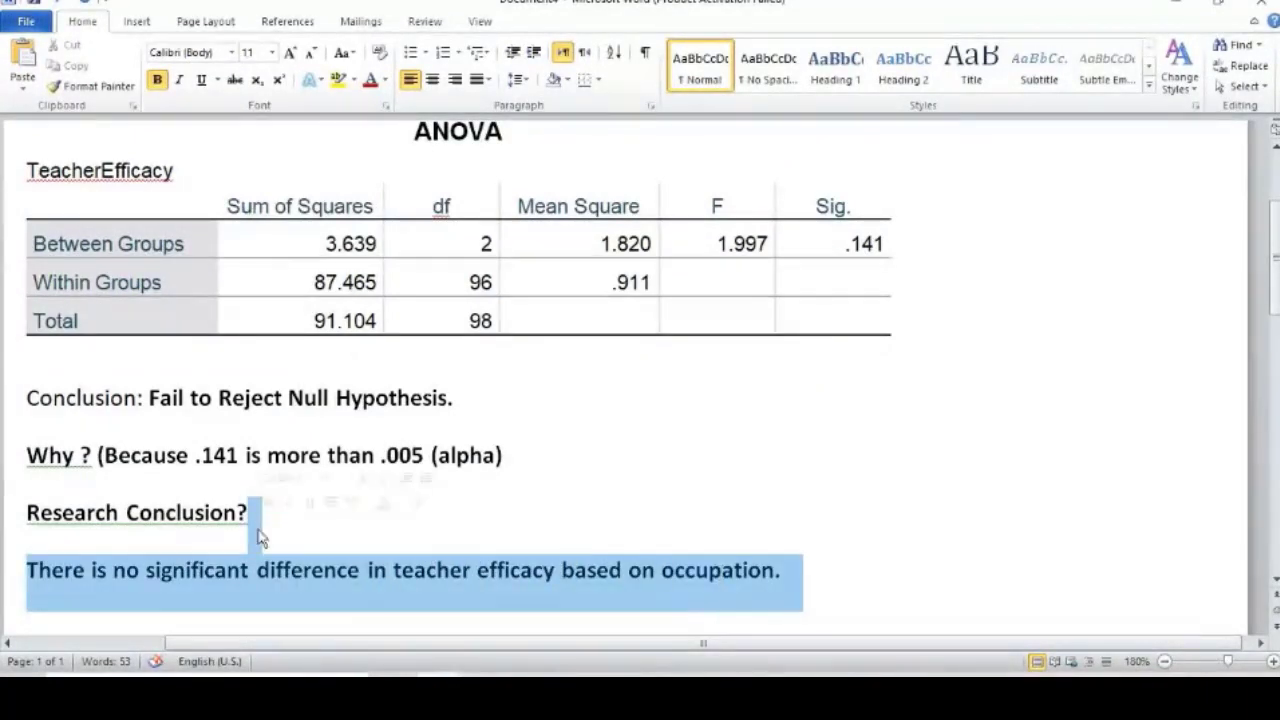
pyautogui.click(325, 519)
pyautogui.press('Right')
pyautogui.hotkey('shift', 'Down')
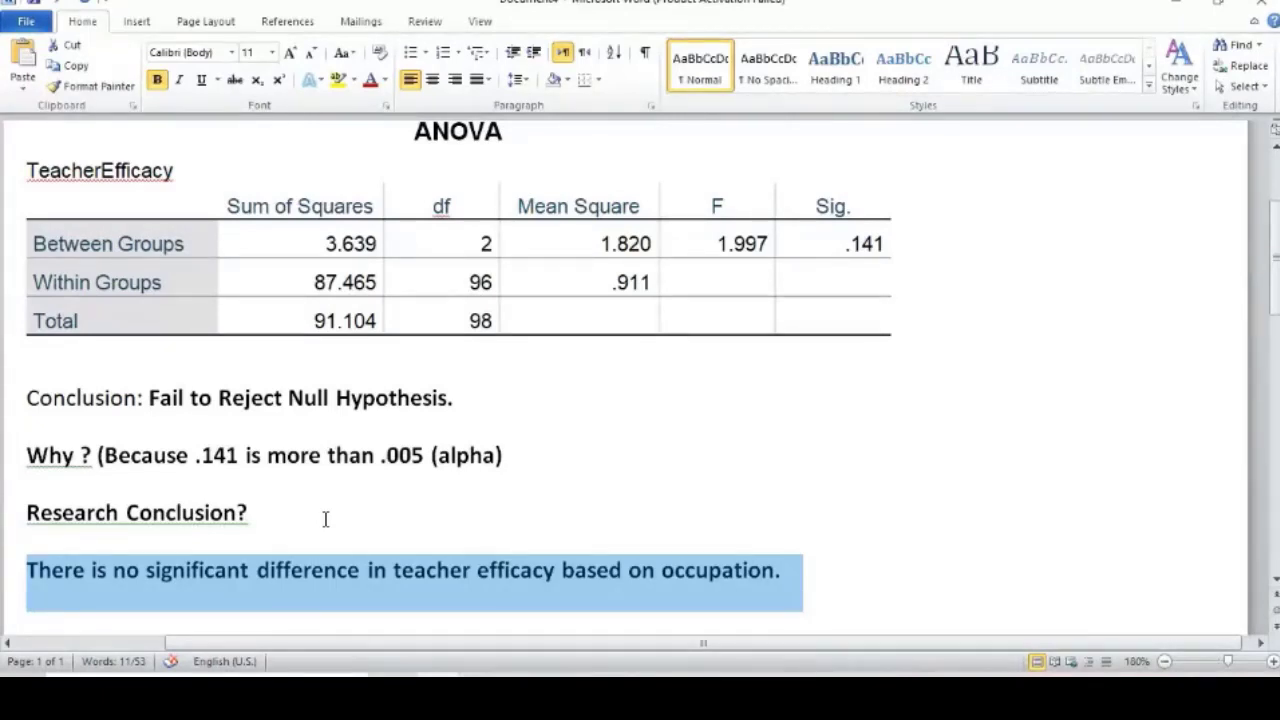
pyautogui.click(802, 557)
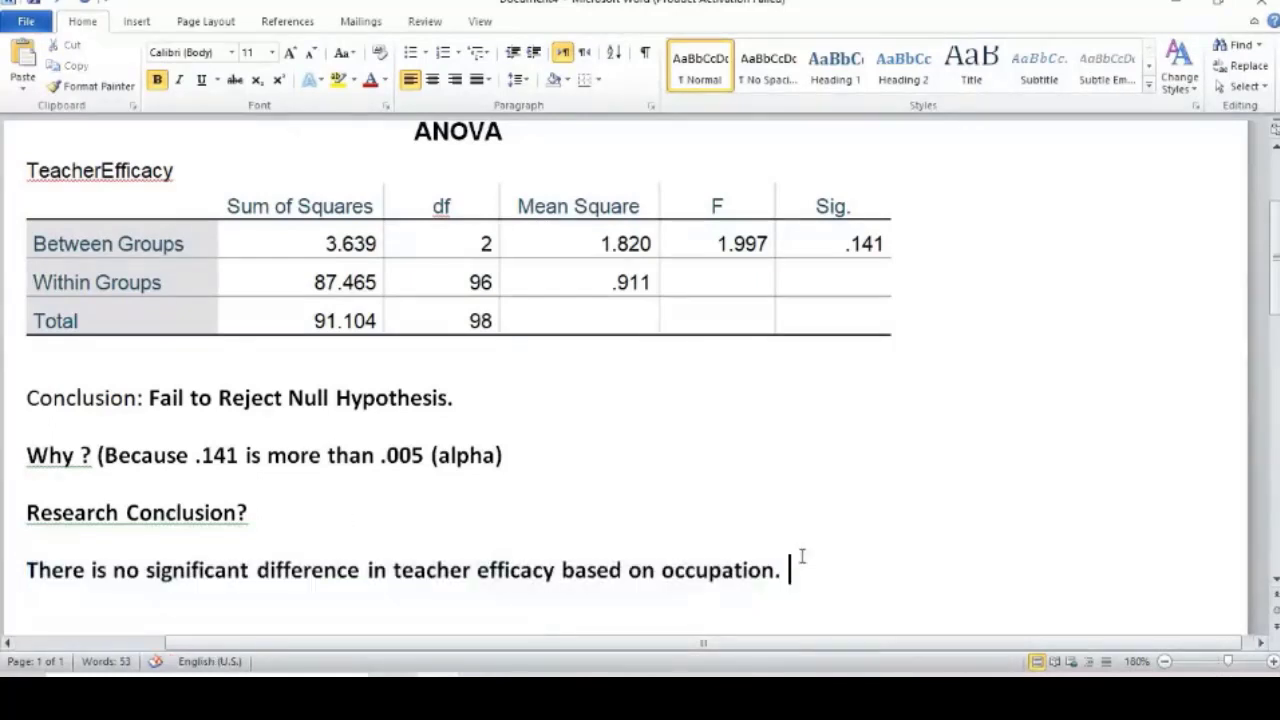